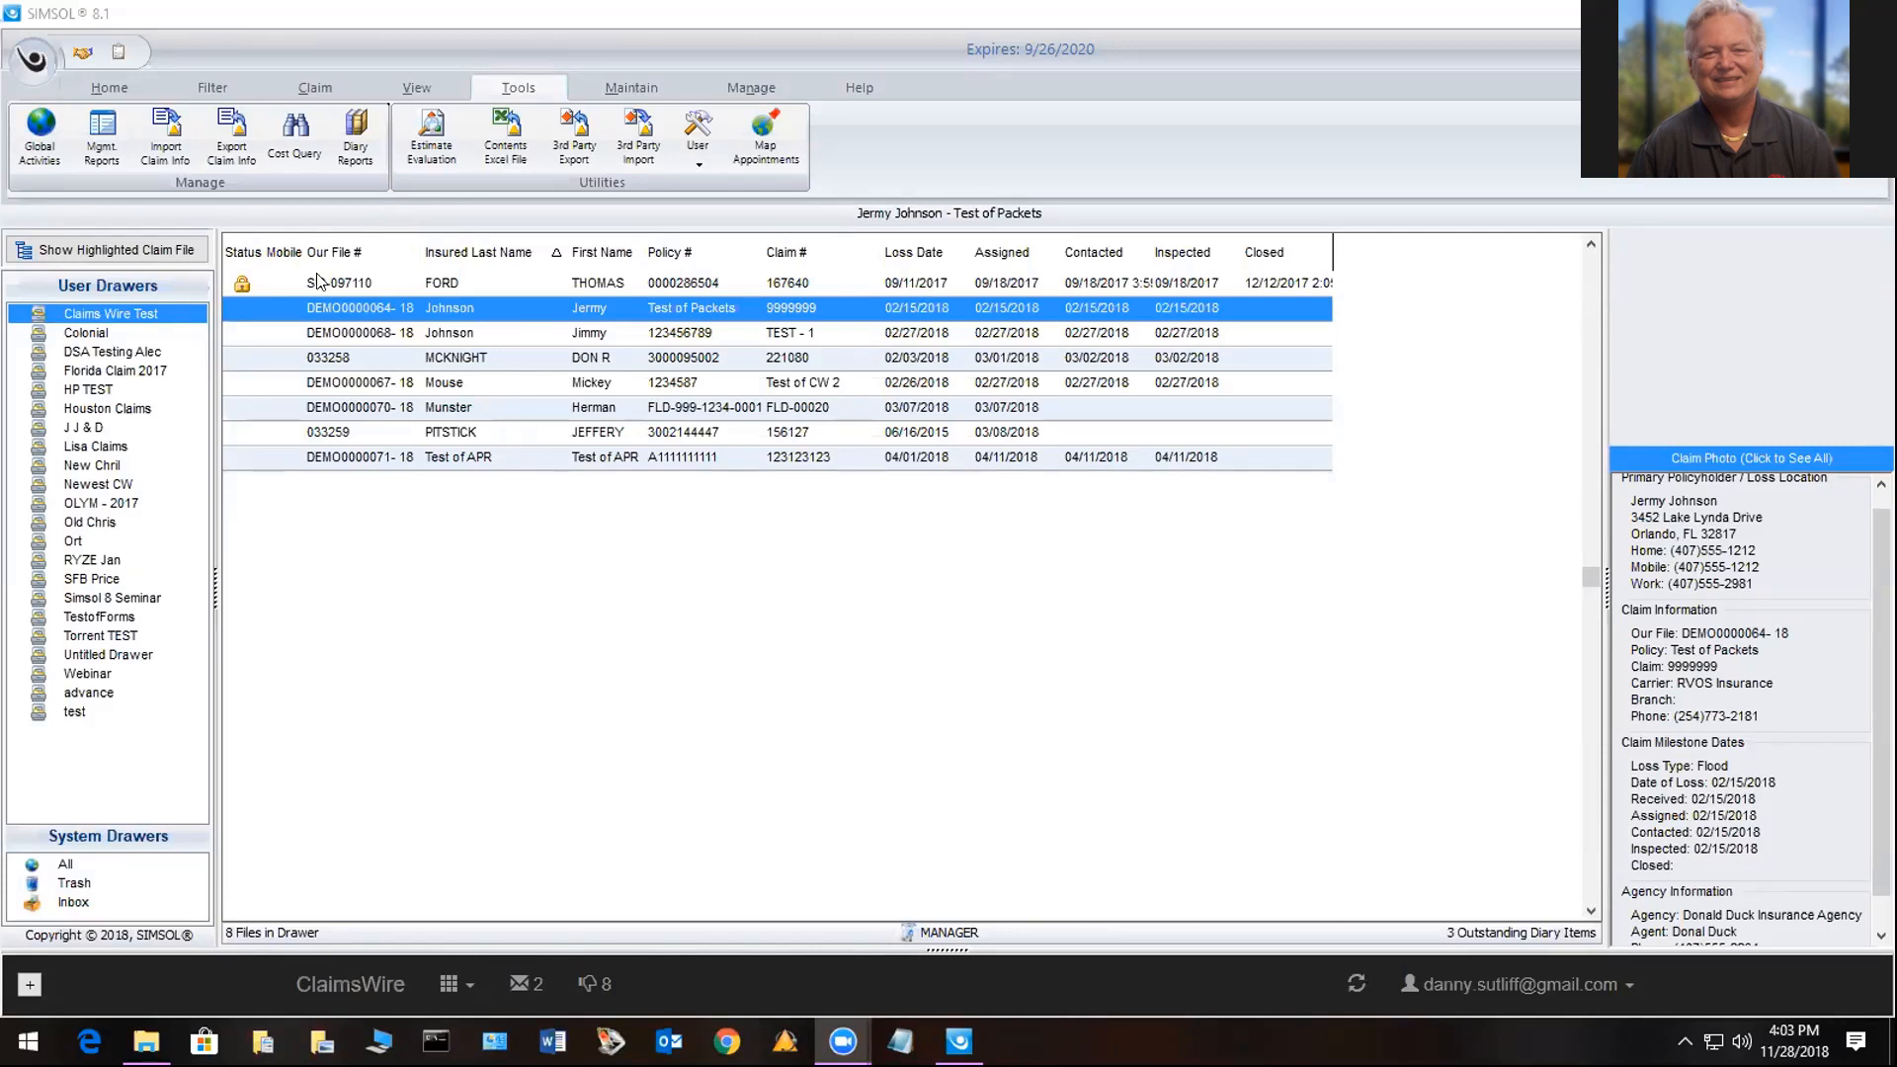
Create a drawer named Hurricane Danny using the Complete Building Repair Registry database with 4th Quarter Pricing 2018.
{"action": "left_click", "coordinate": [108, 84]}
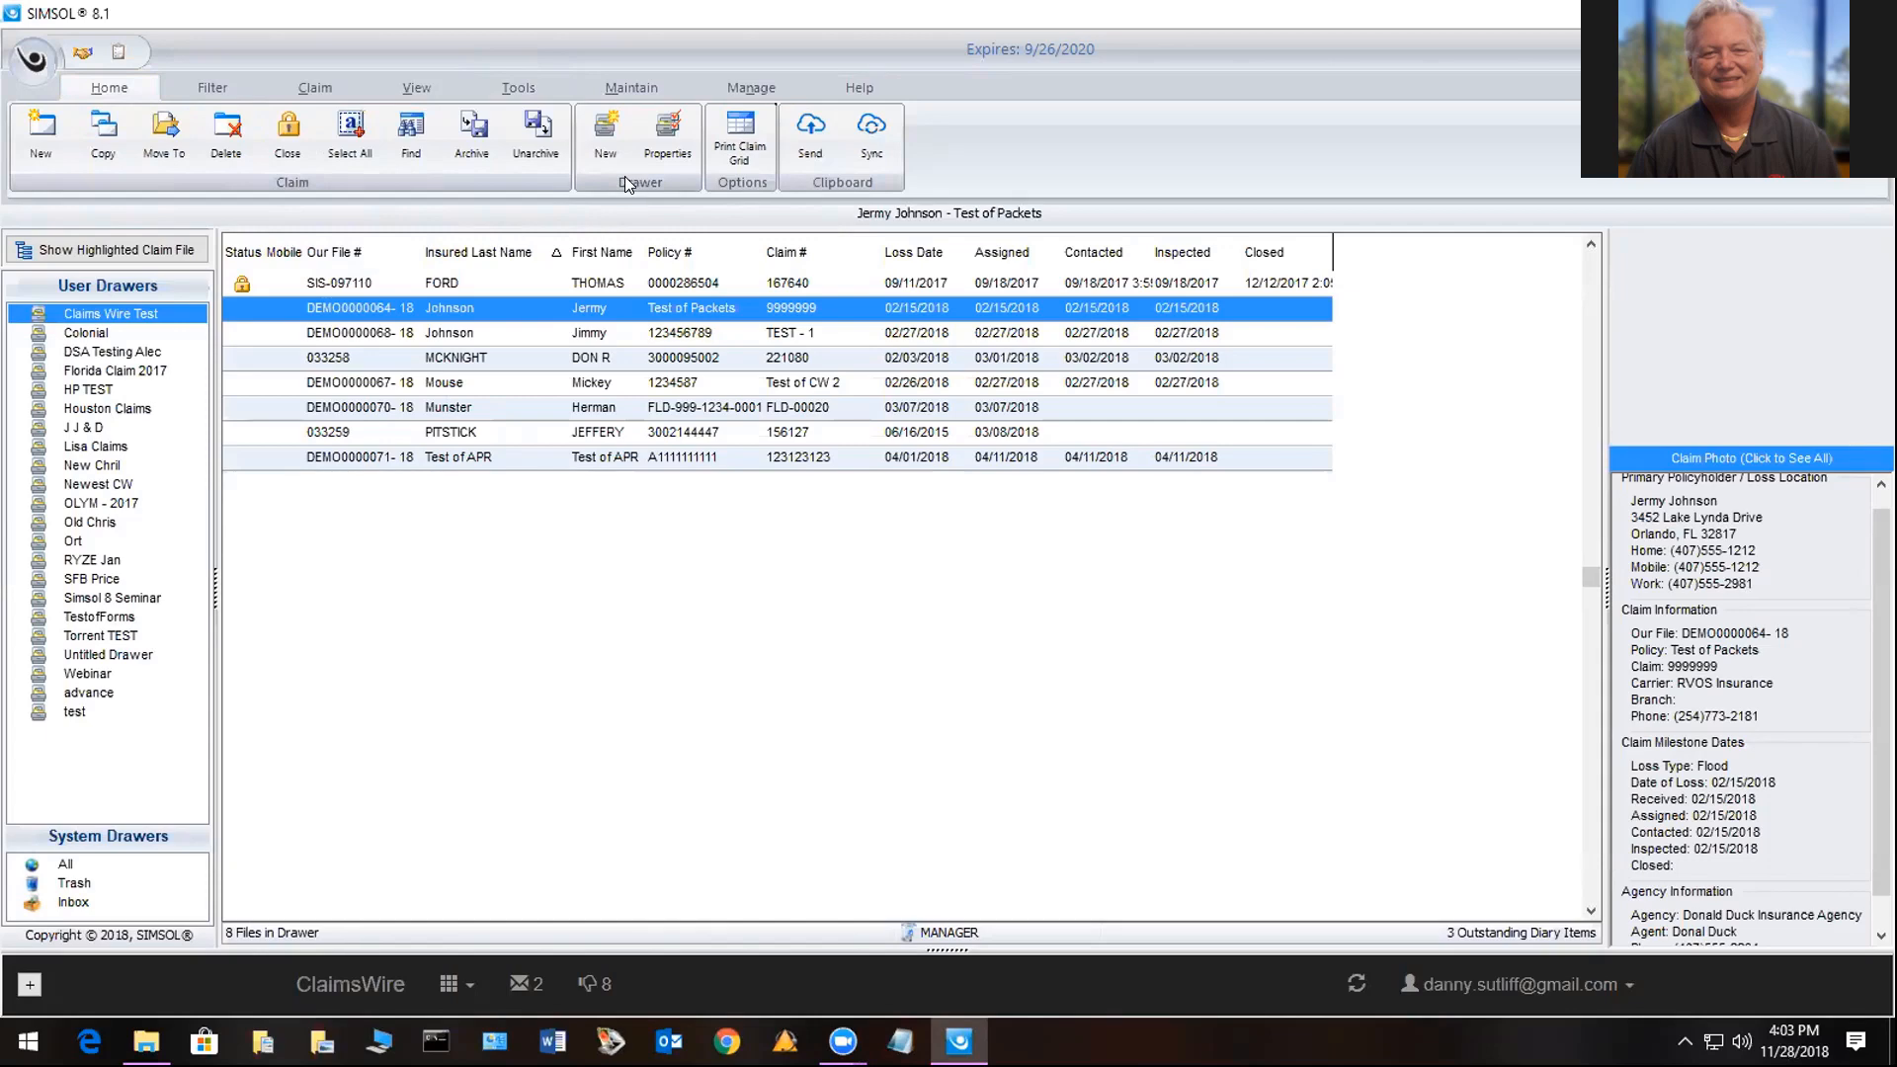
{"action": "left_click", "coordinate": [603, 127]}
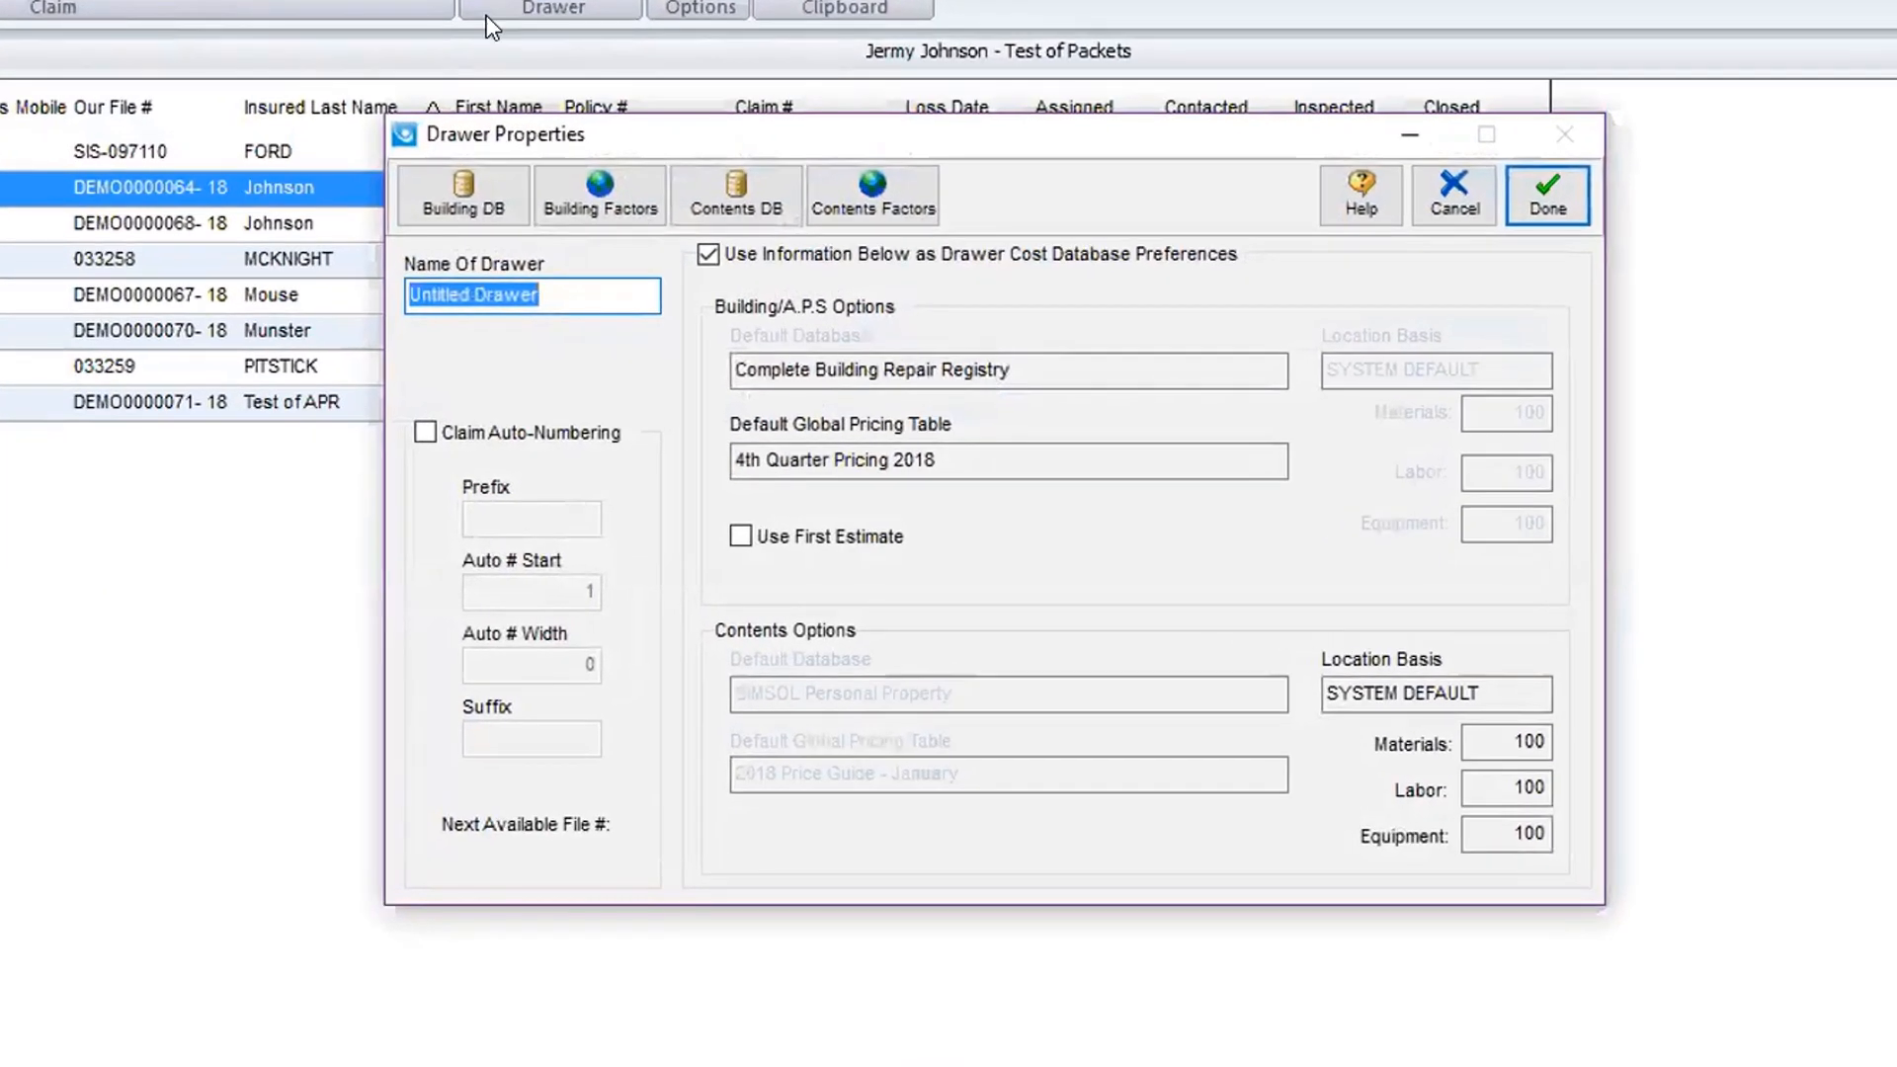
{"action": "key", "text": "BackSpace"}
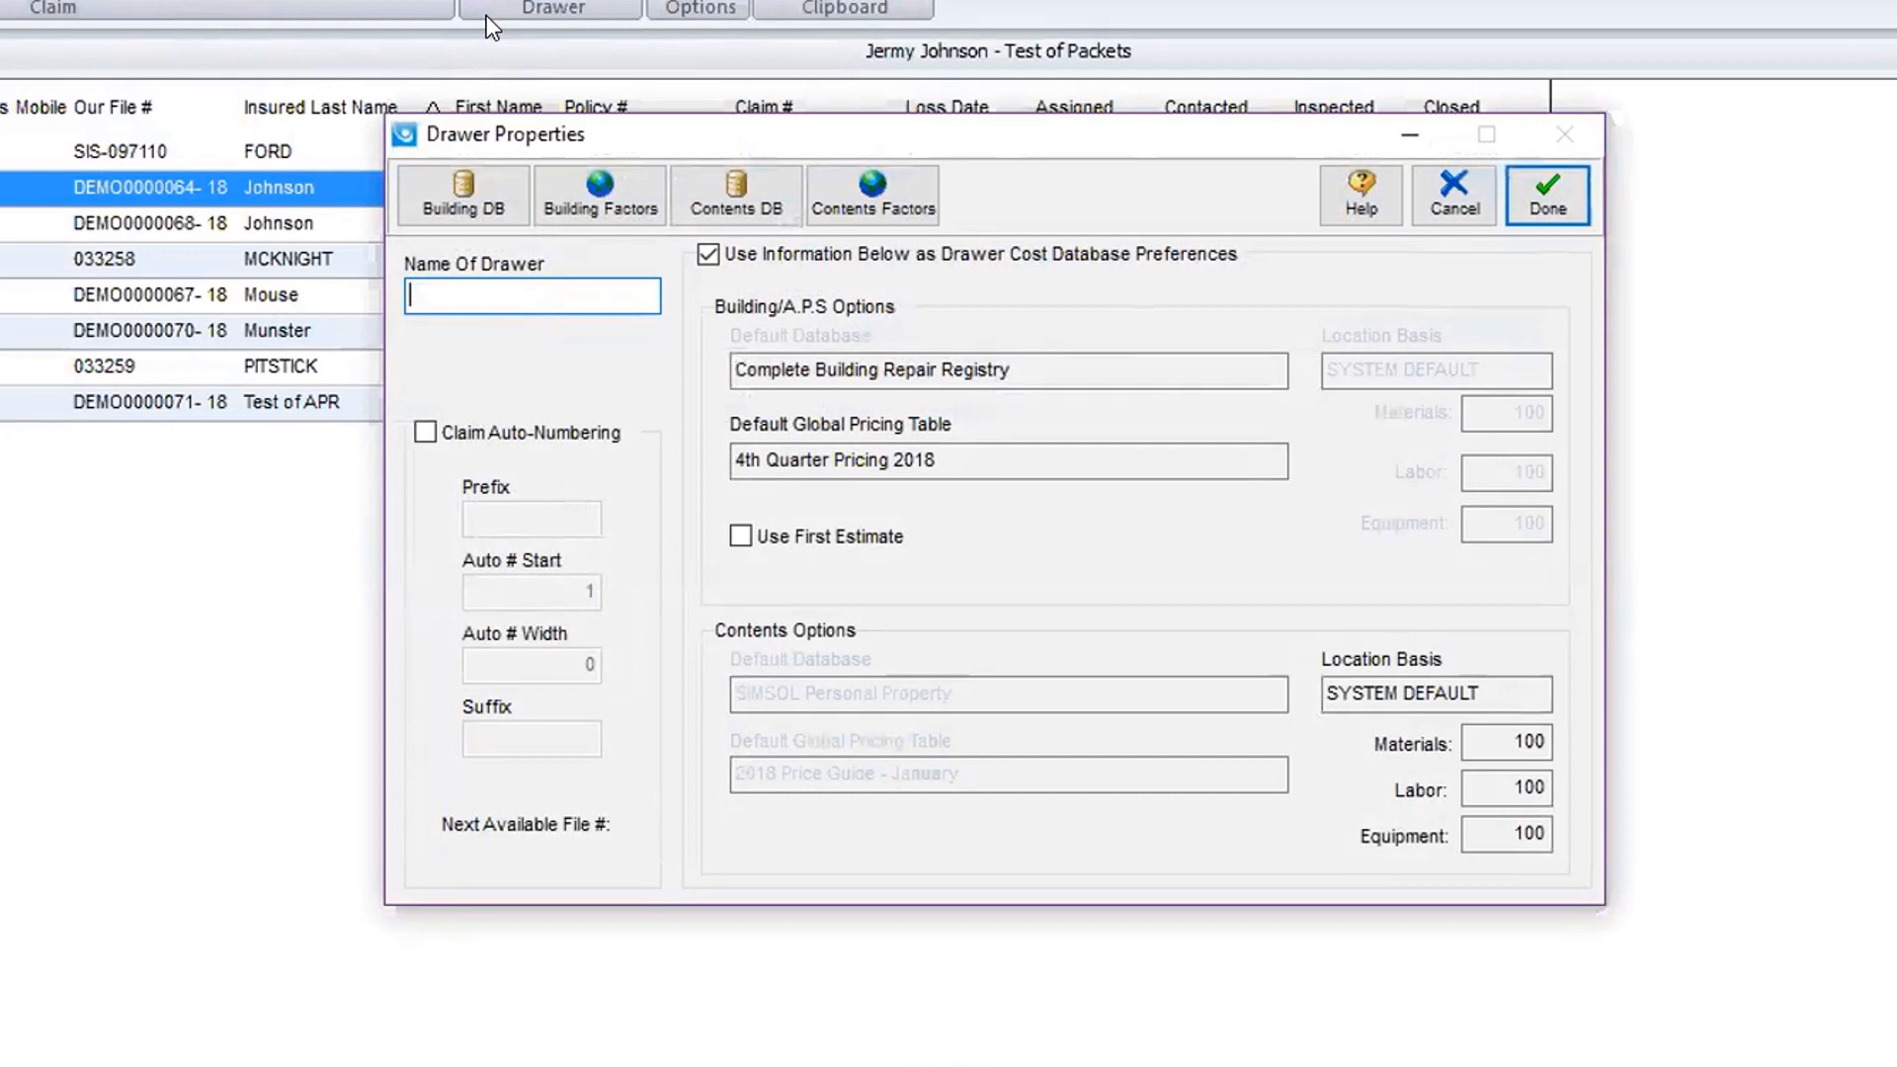
{"action": "type", "text": "Hurricane Danny"}
{"action": "left_click", "coordinate": [492, 211]}
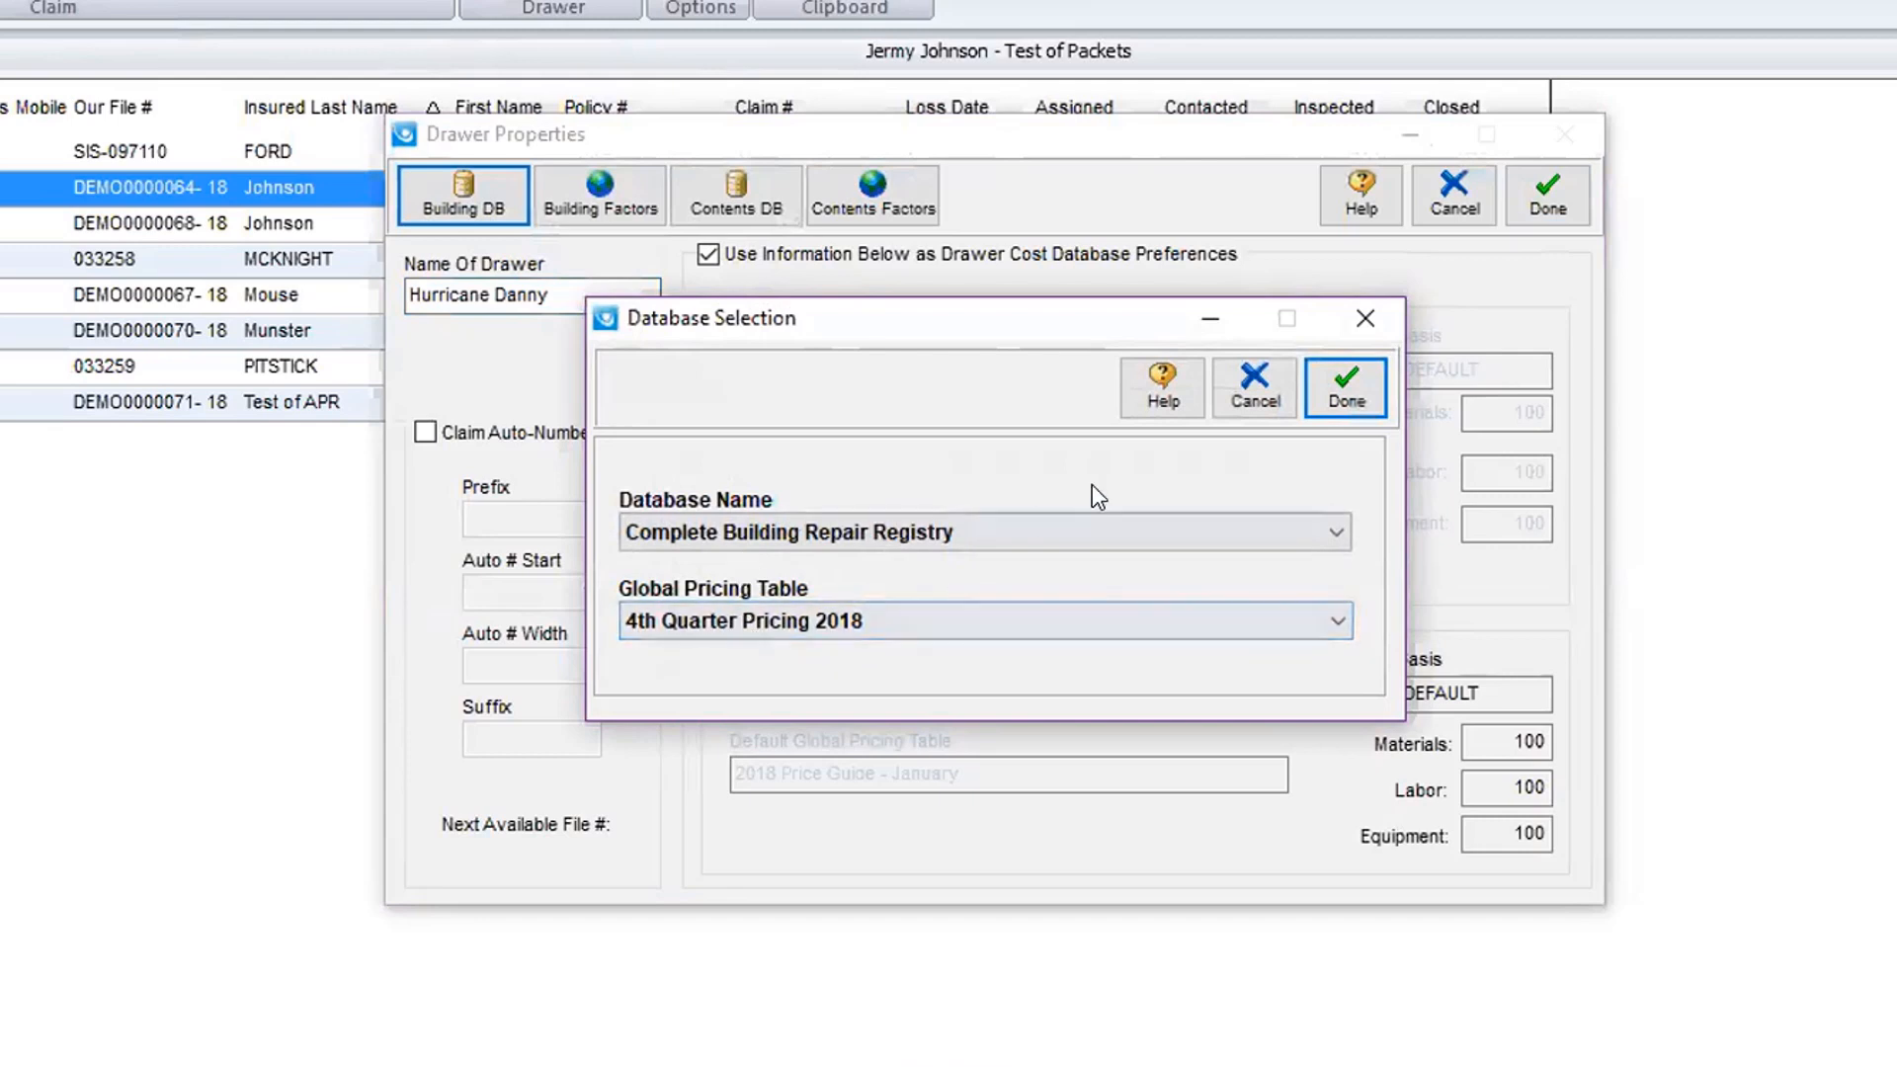
{"action": "left_click", "coordinate": [1346, 390]}
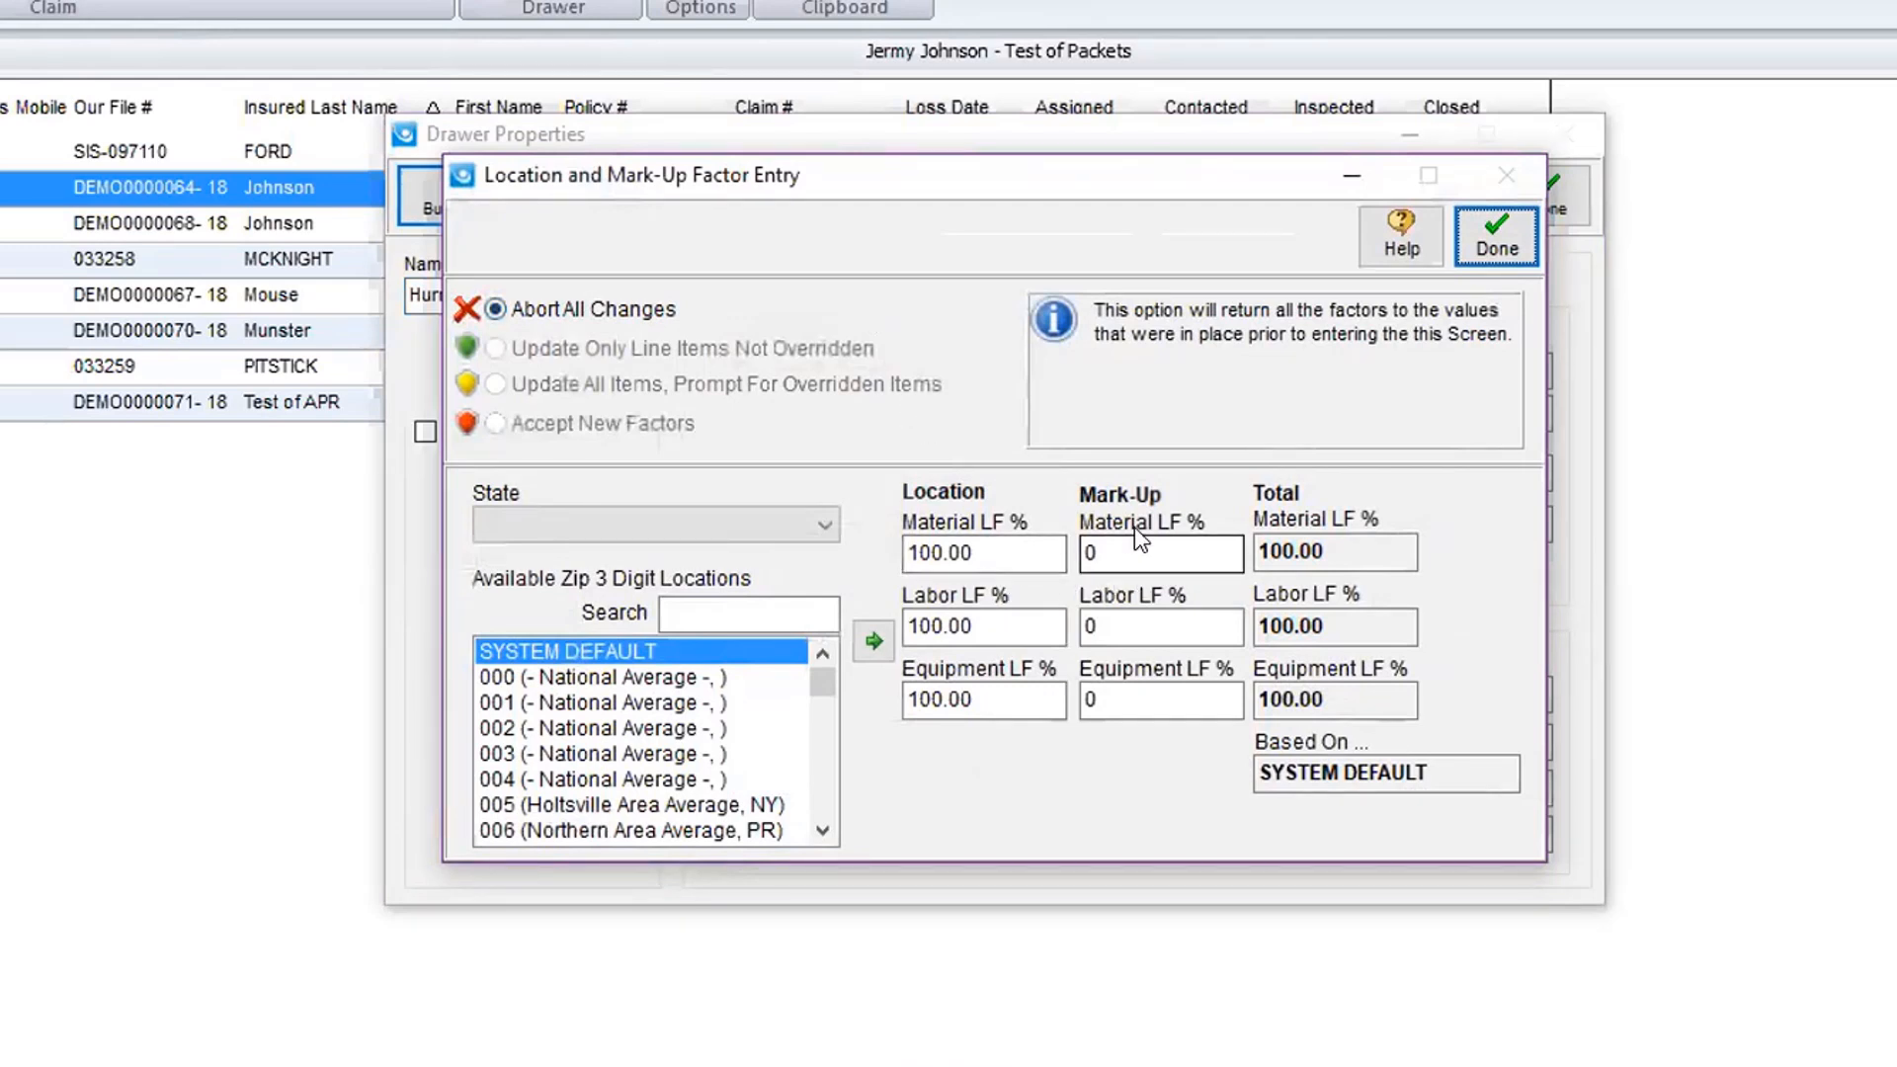
Set the building mark-up factors for material, labor and equipment to 20% each and accept the new factors.
{"action": "left_click", "coordinate": [1143, 710]}
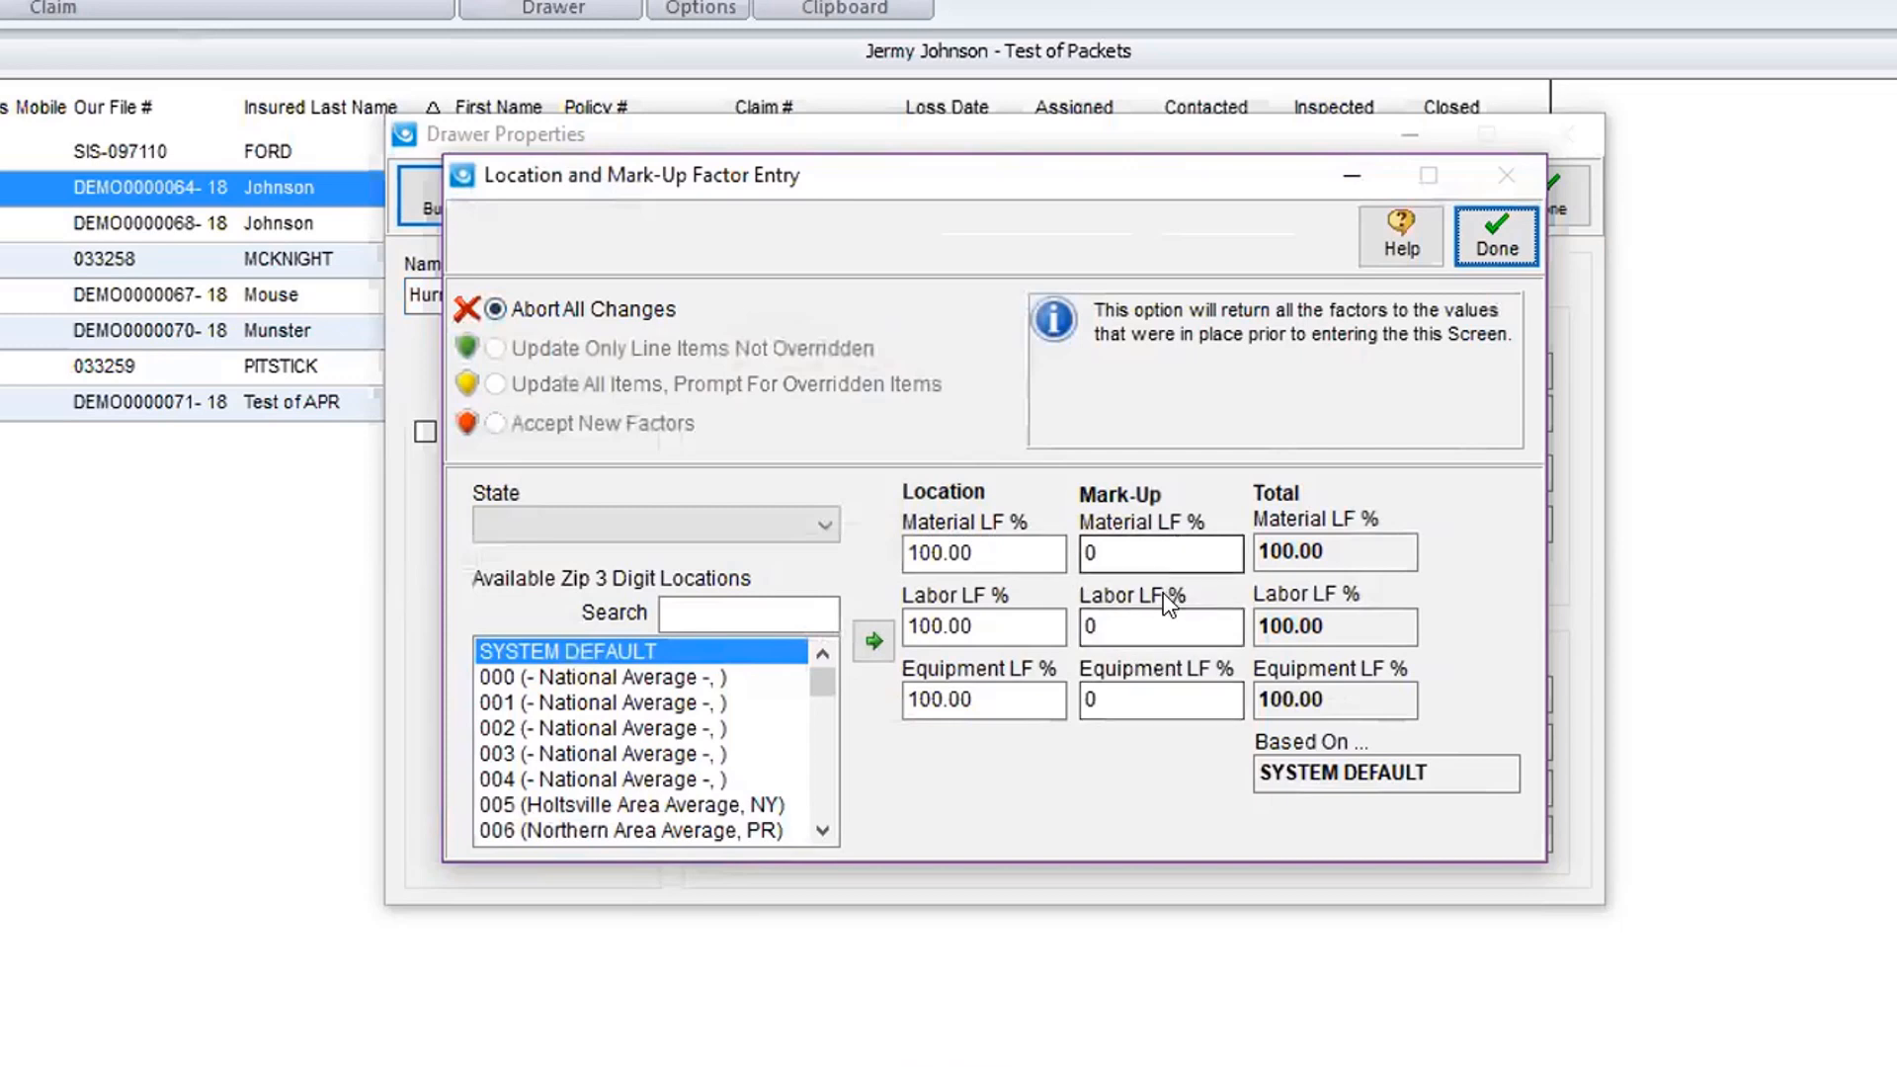
{"action": "left_click", "coordinate": [1120, 554]}
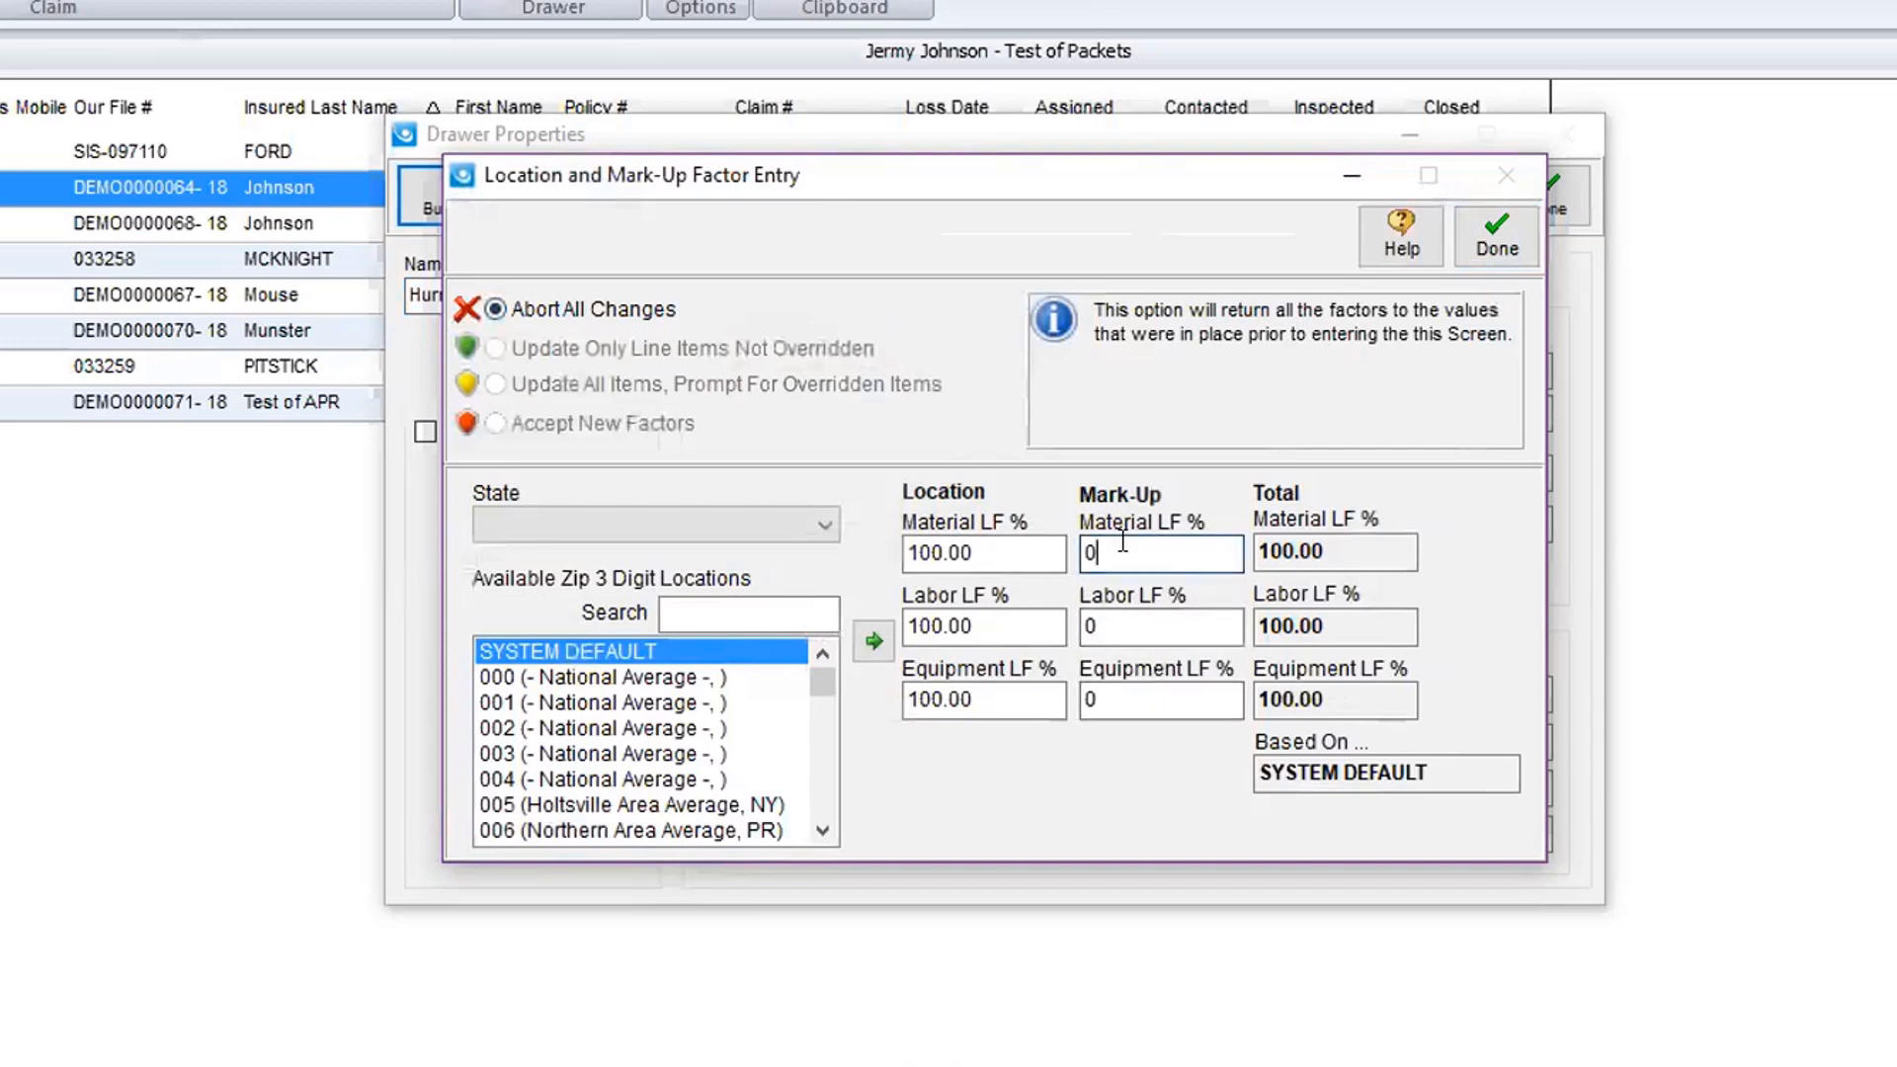
{"action": "key", "text": "BackSpace"}
{"action": "type", "text": "20"}
{"action": "key", "text": "Tab"}
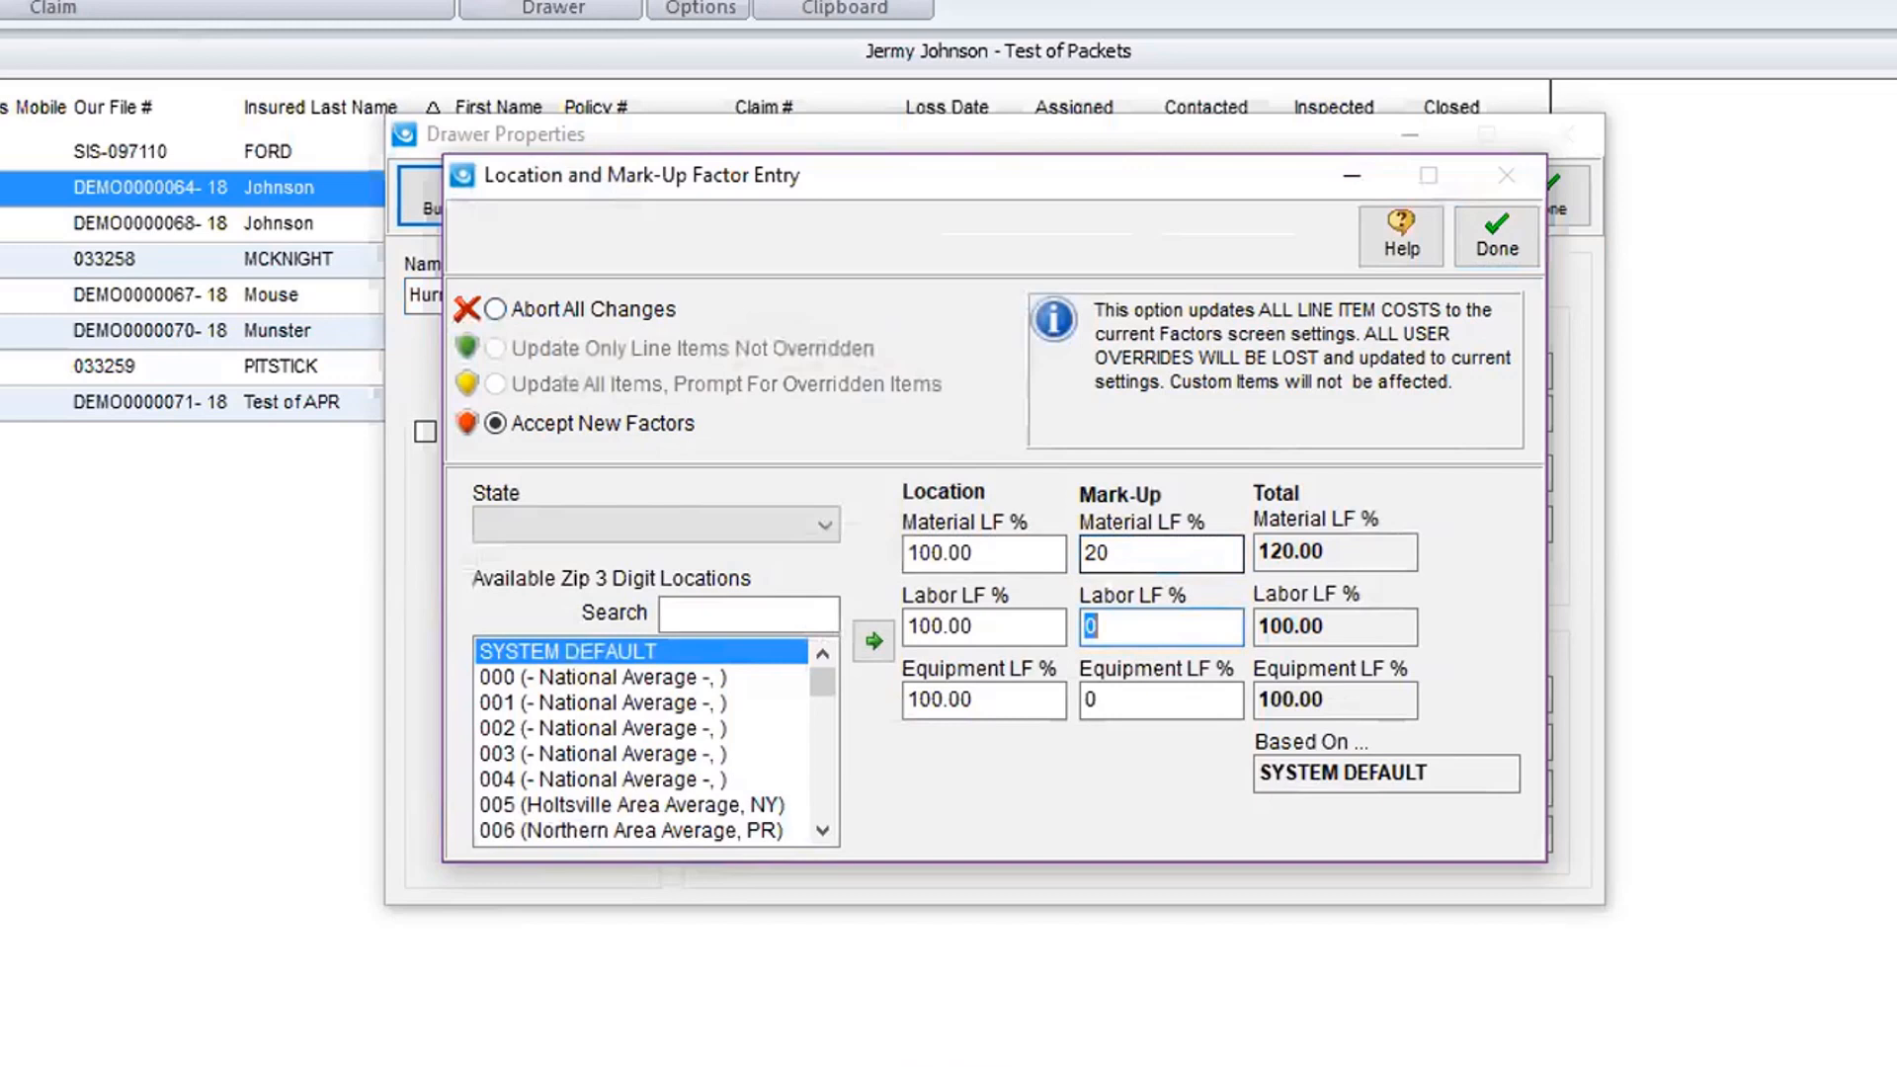
{"action": "type", "text": "20"}
{"action": "key", "text": "Tab"}
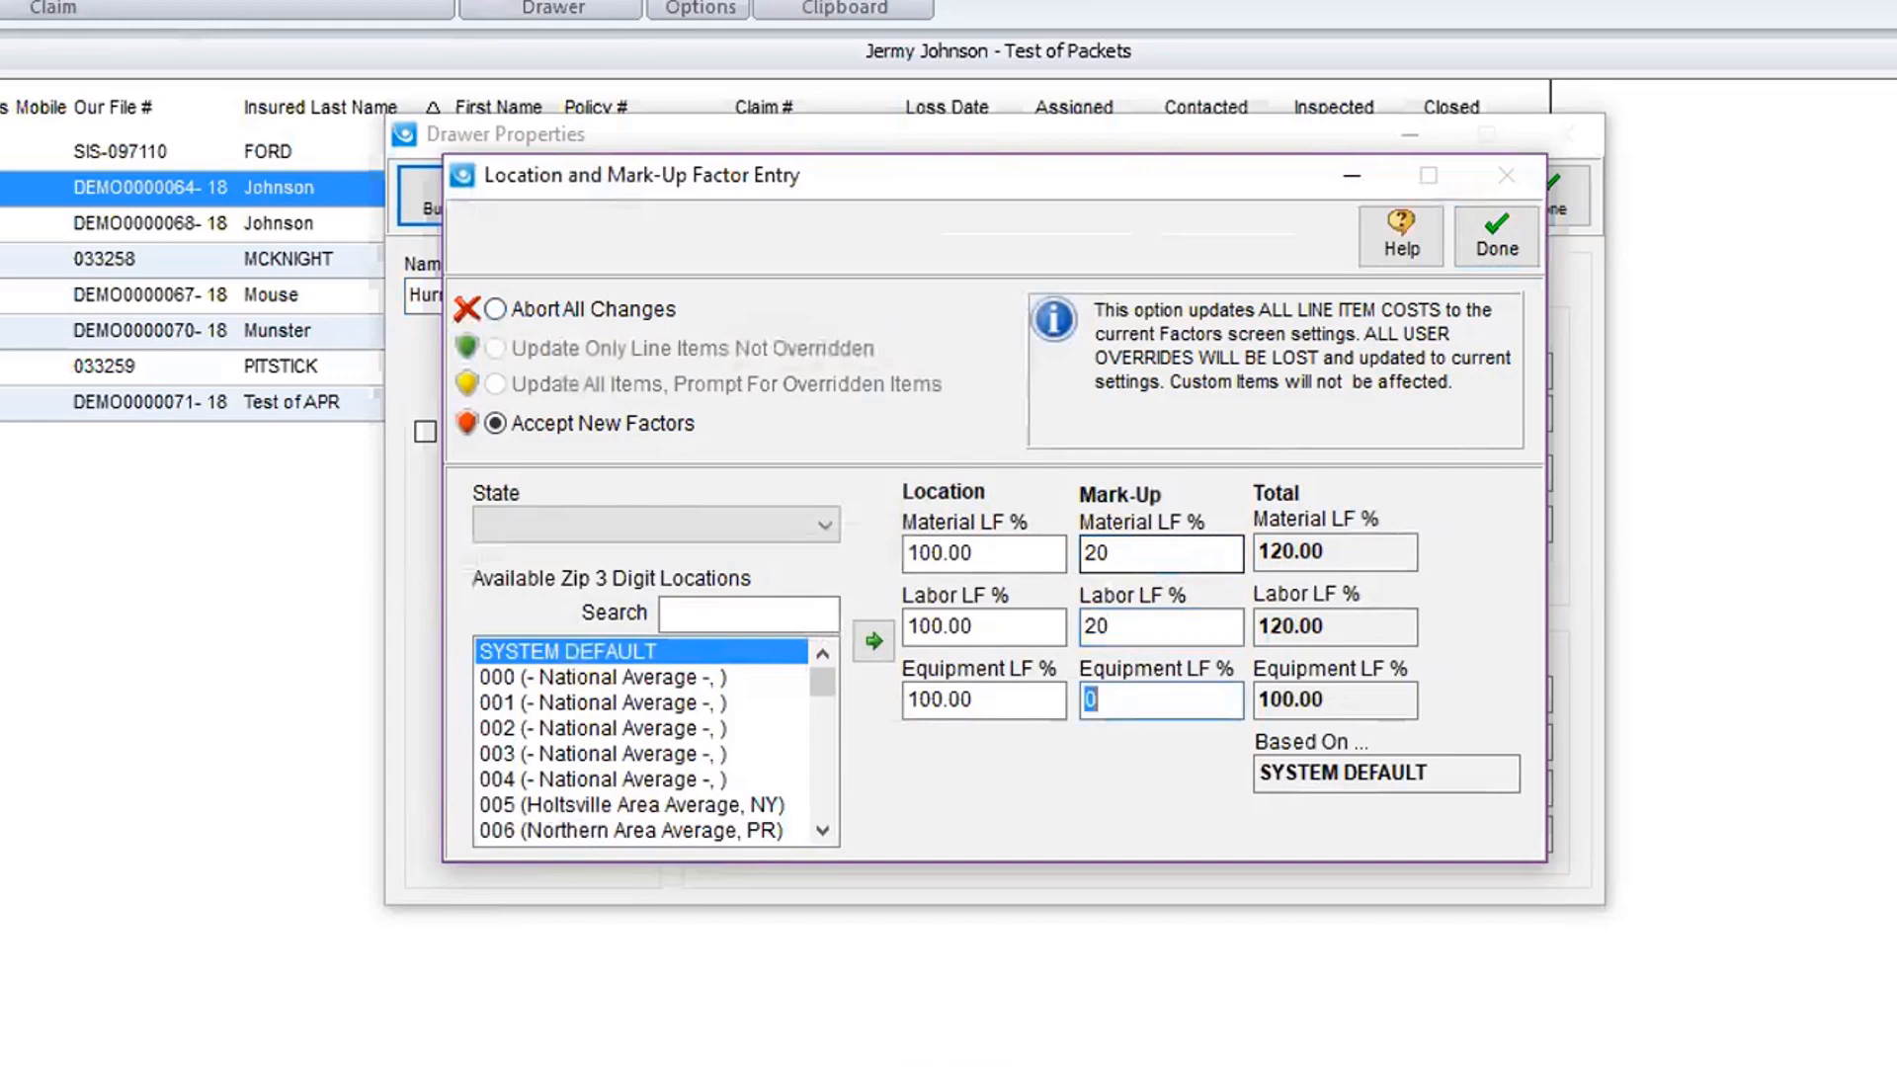
{"action": "type", "text": "20"}
{"action": "key", "text": "Tab"}
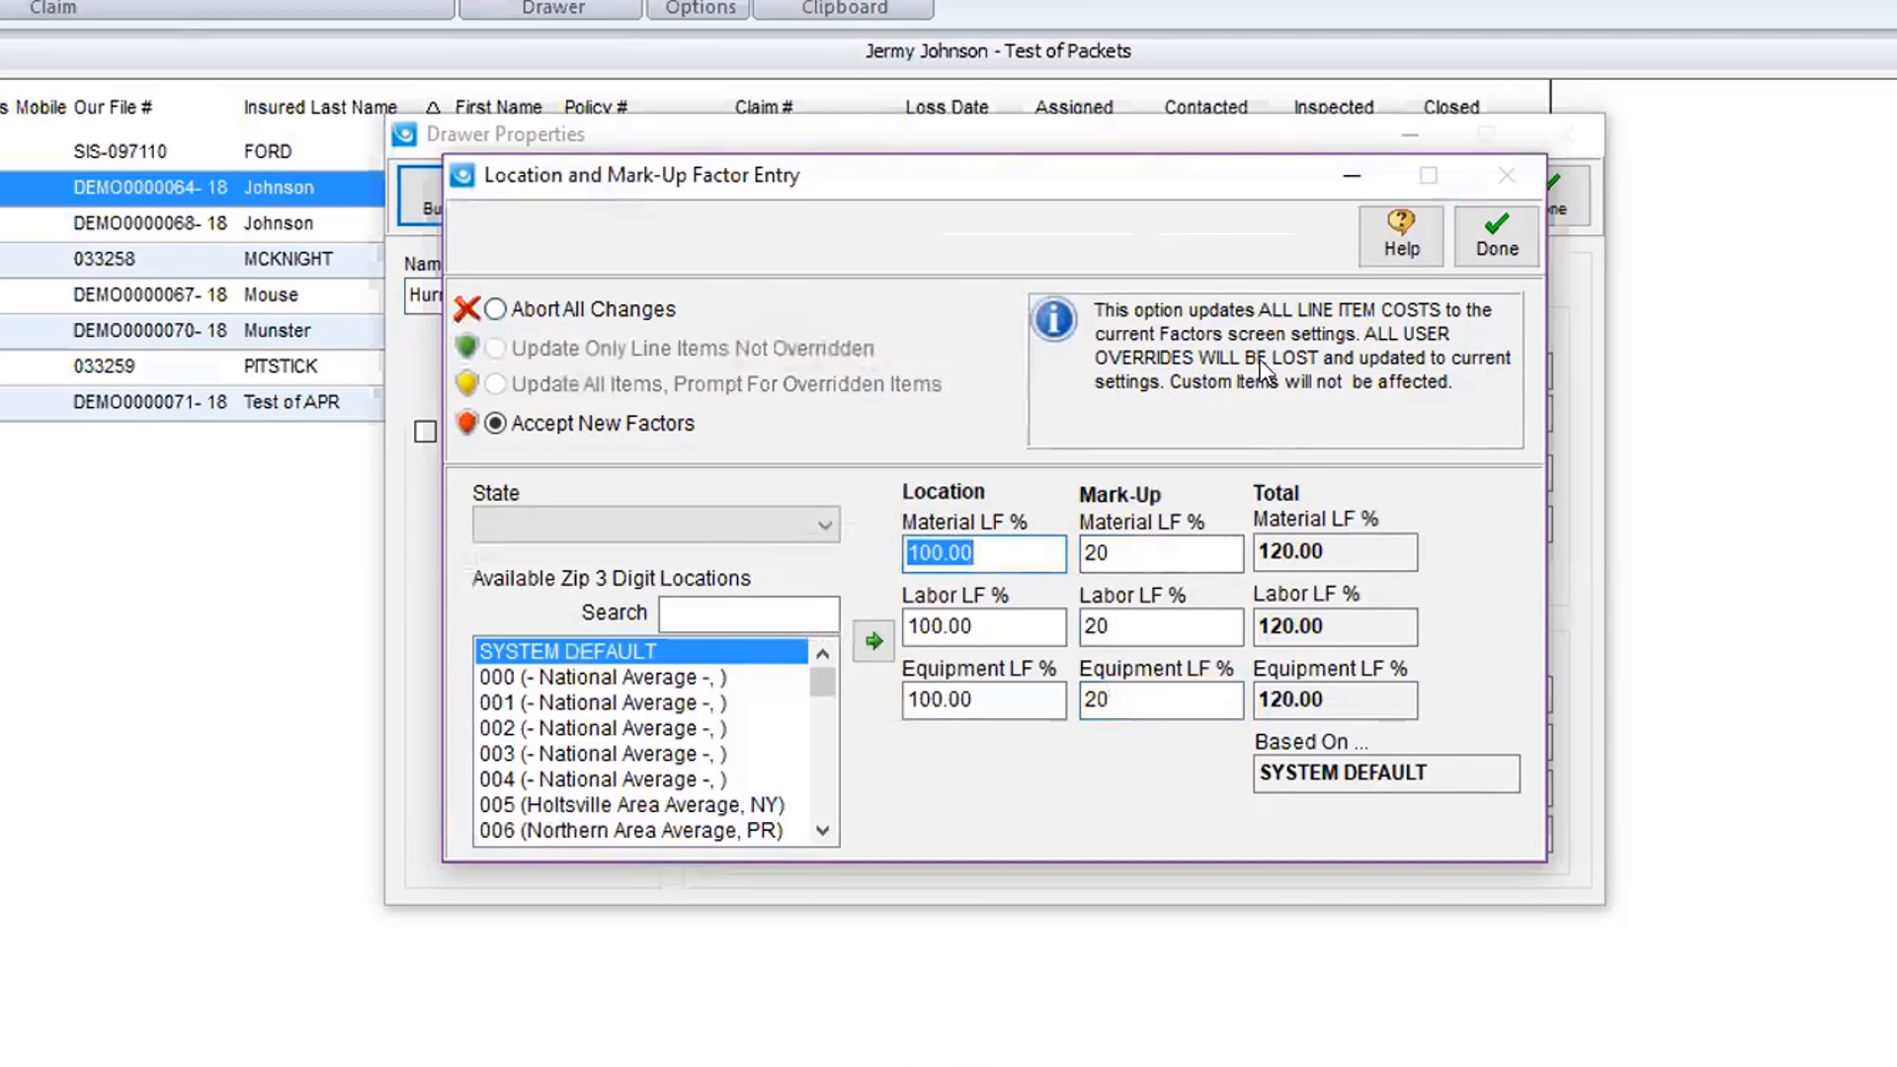
{"action": "left_click", "coordinate": [1480, 254]}
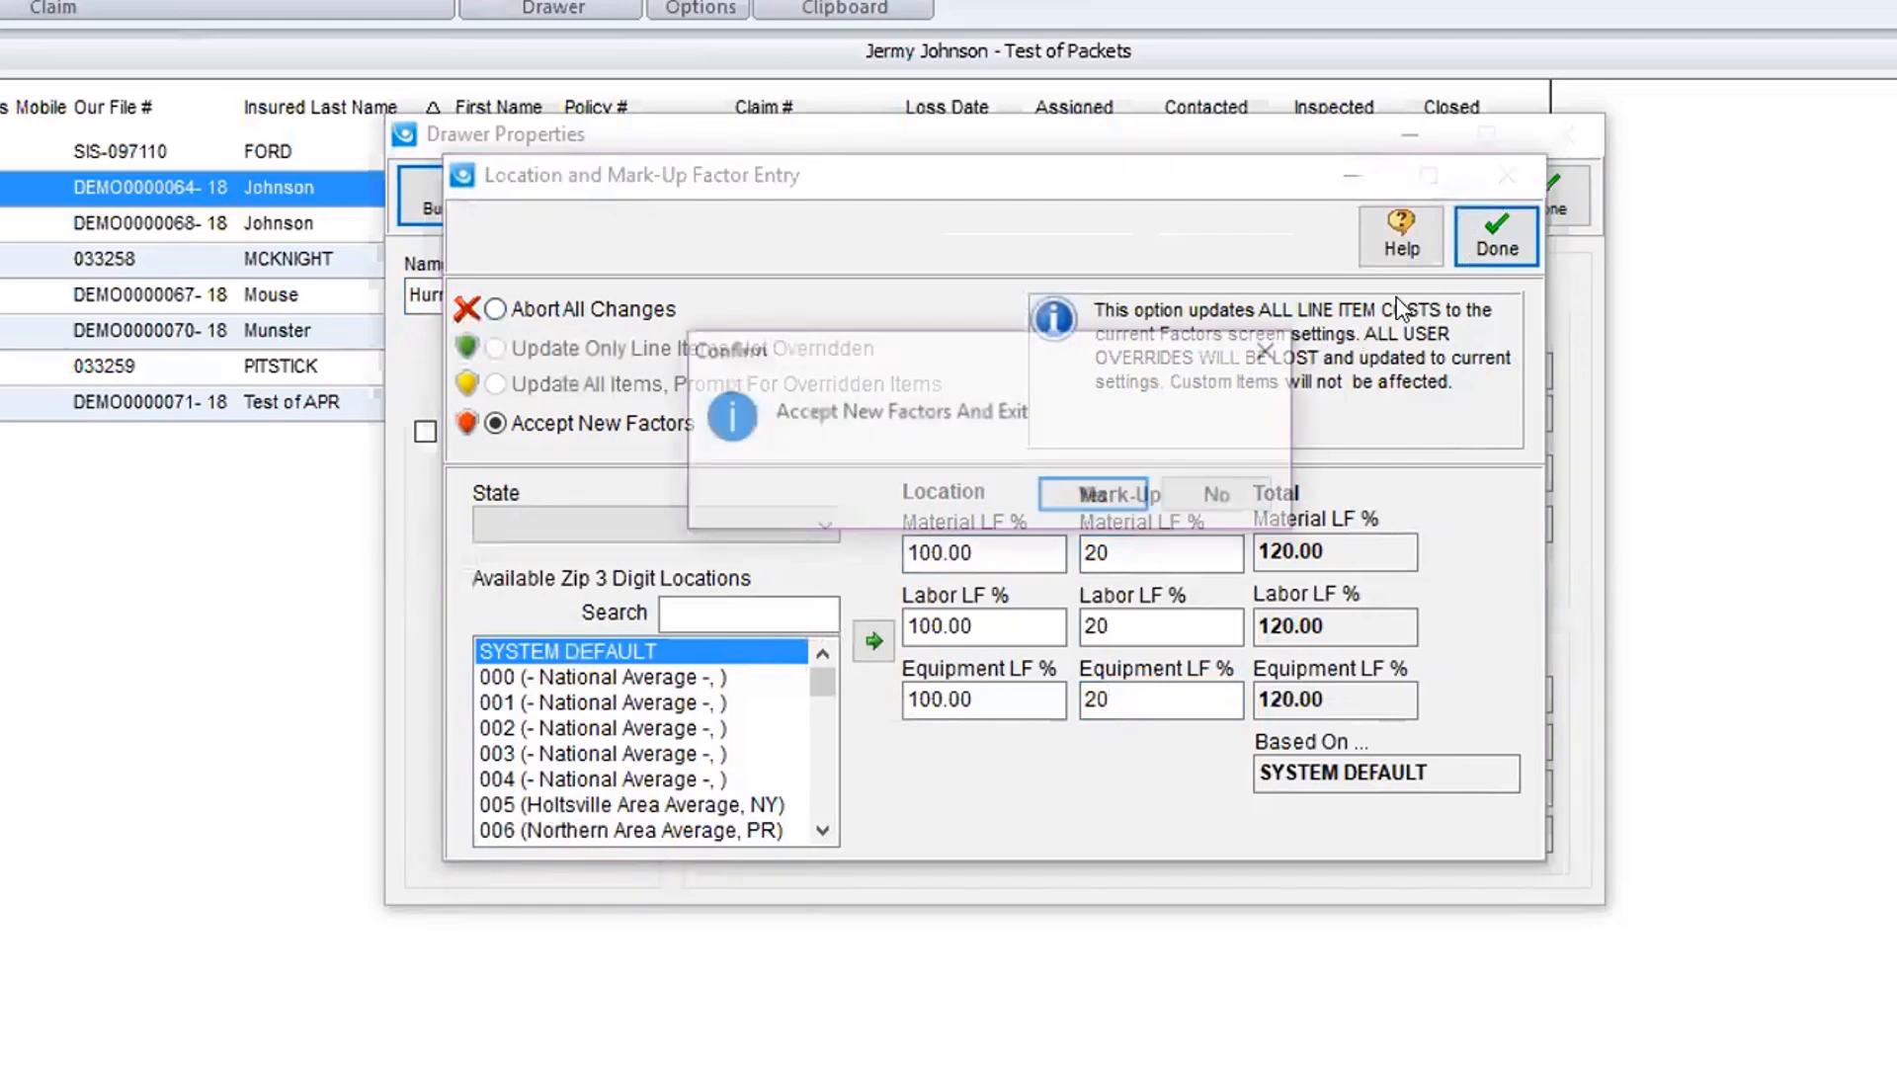
{"action": "left_click", "coordinate": [1092, 497]}
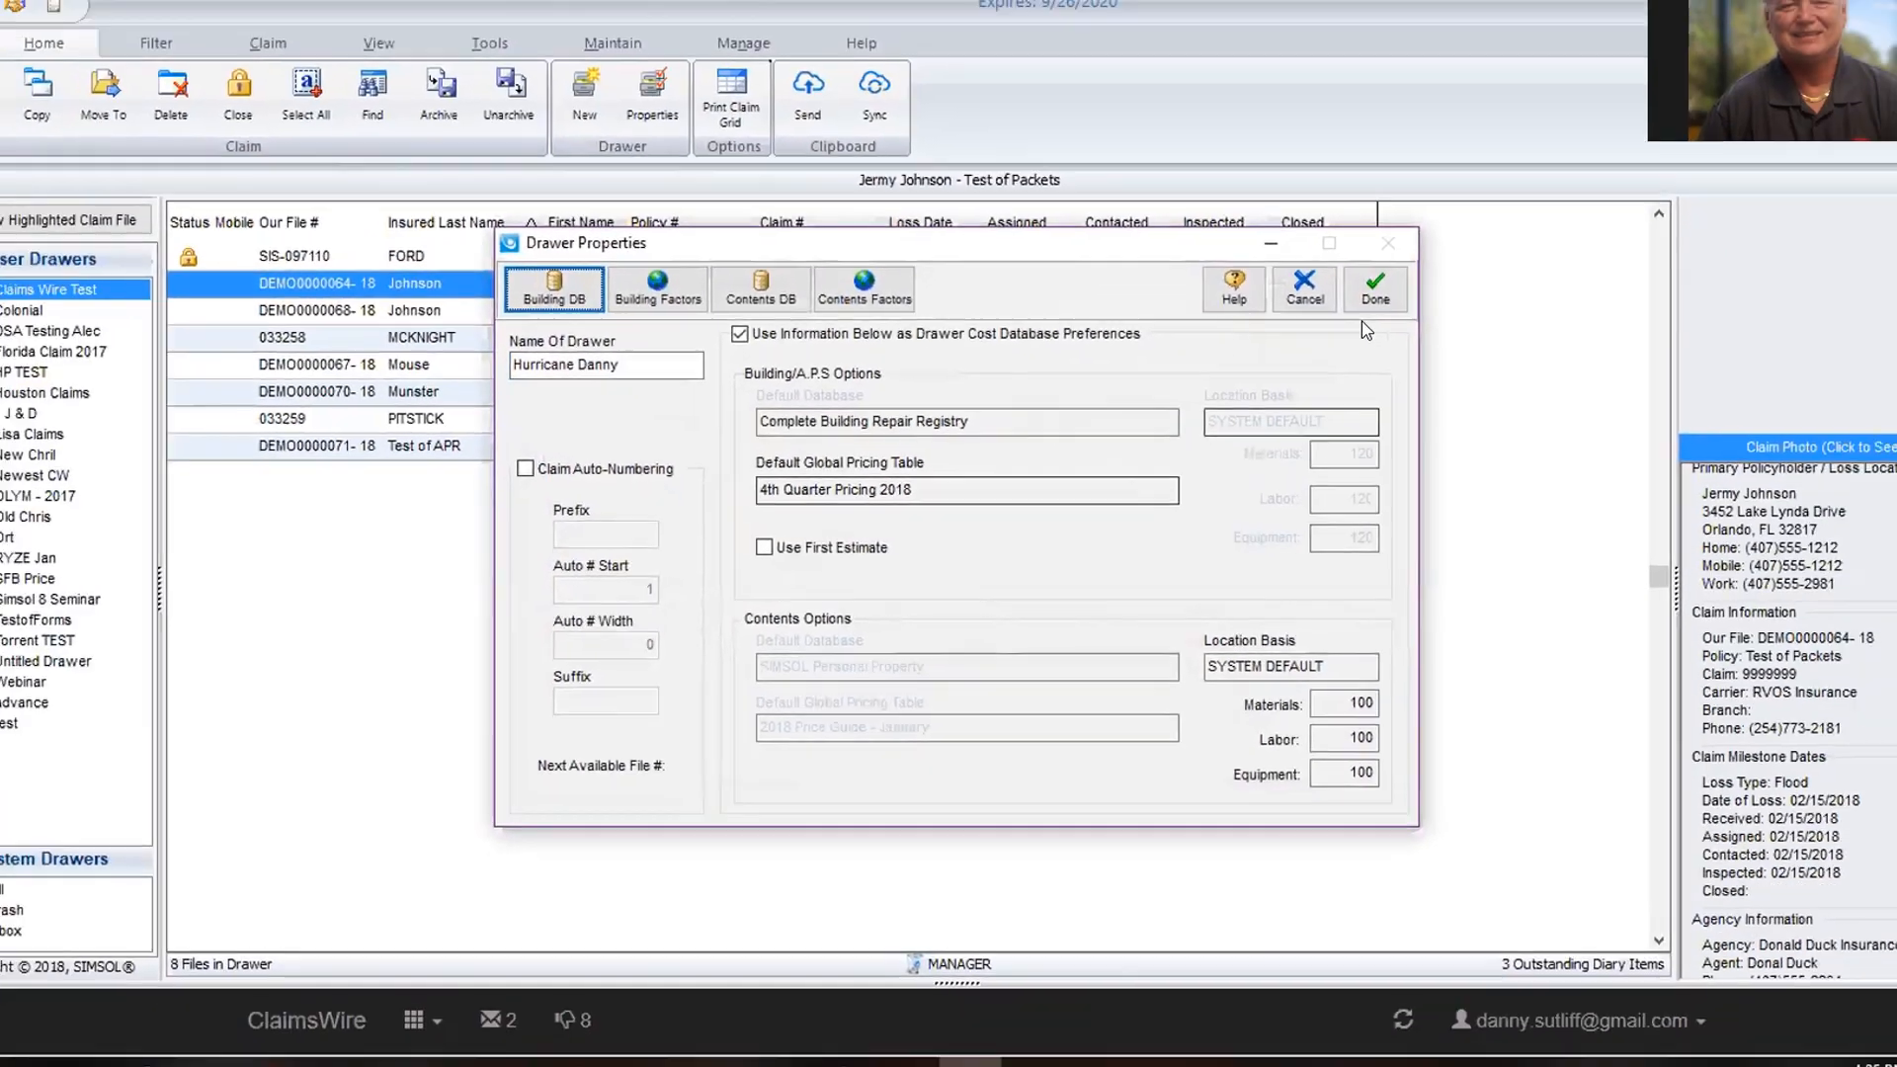
Save the Hurricane Danny drawer, and reopen its properties to review the database preferences and accept them.
{"action": "left_click", "coordinate": [1548, 195]}
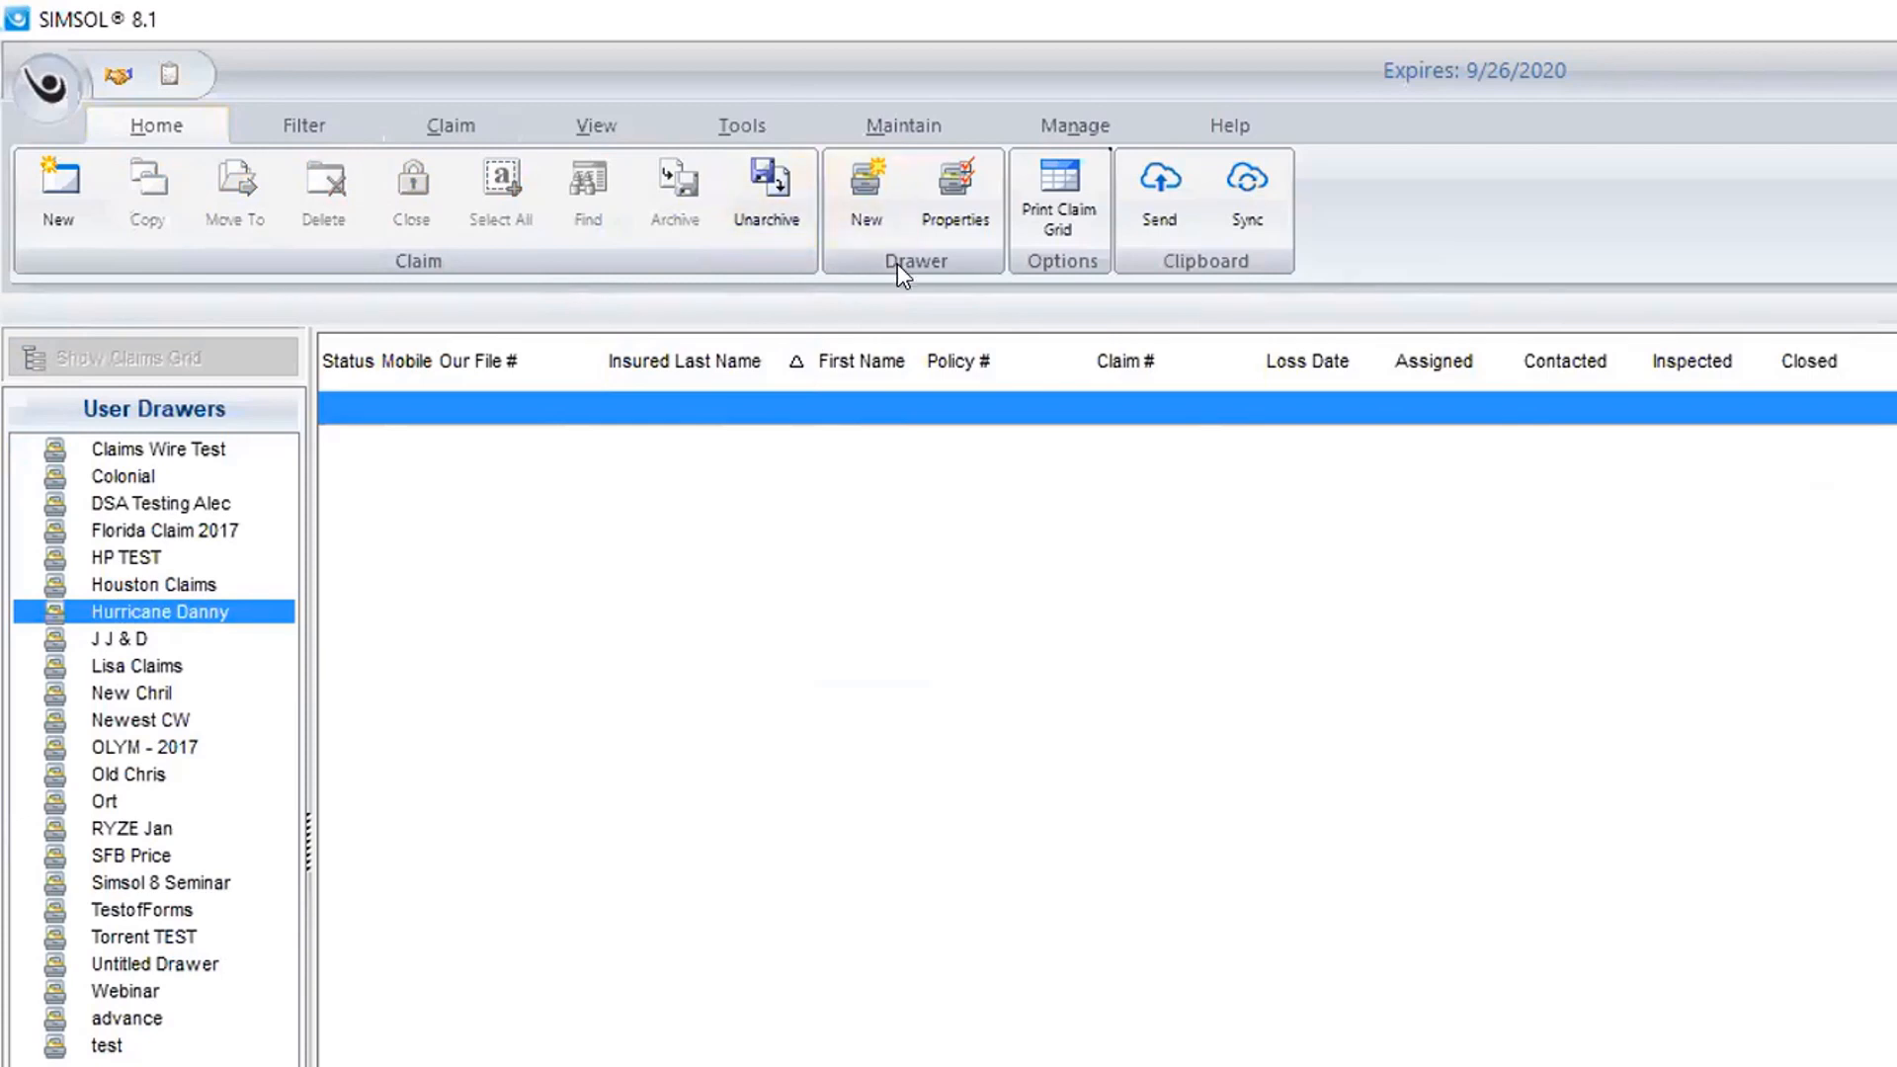
{"action": "left_click", "coordinate": [936, 195]}
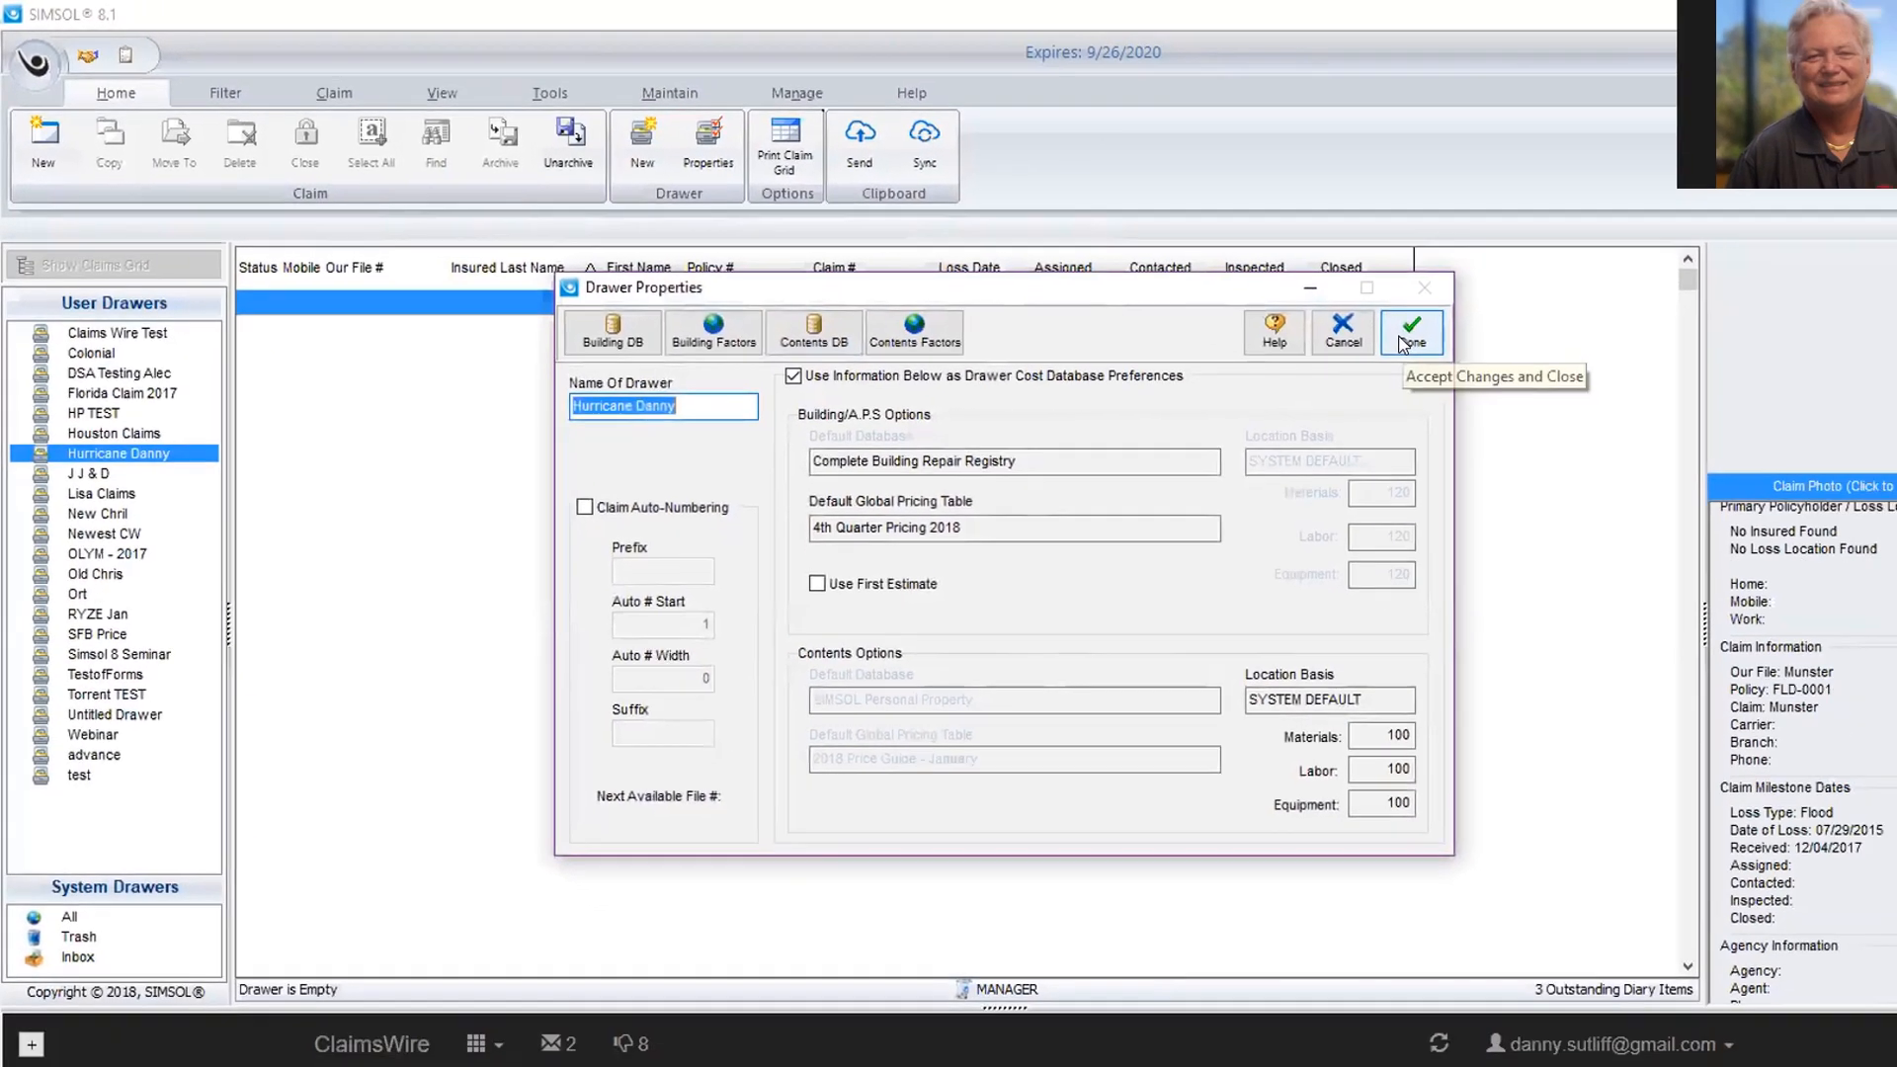
{"action": "left_click", "coordinate": [1587, 401]}
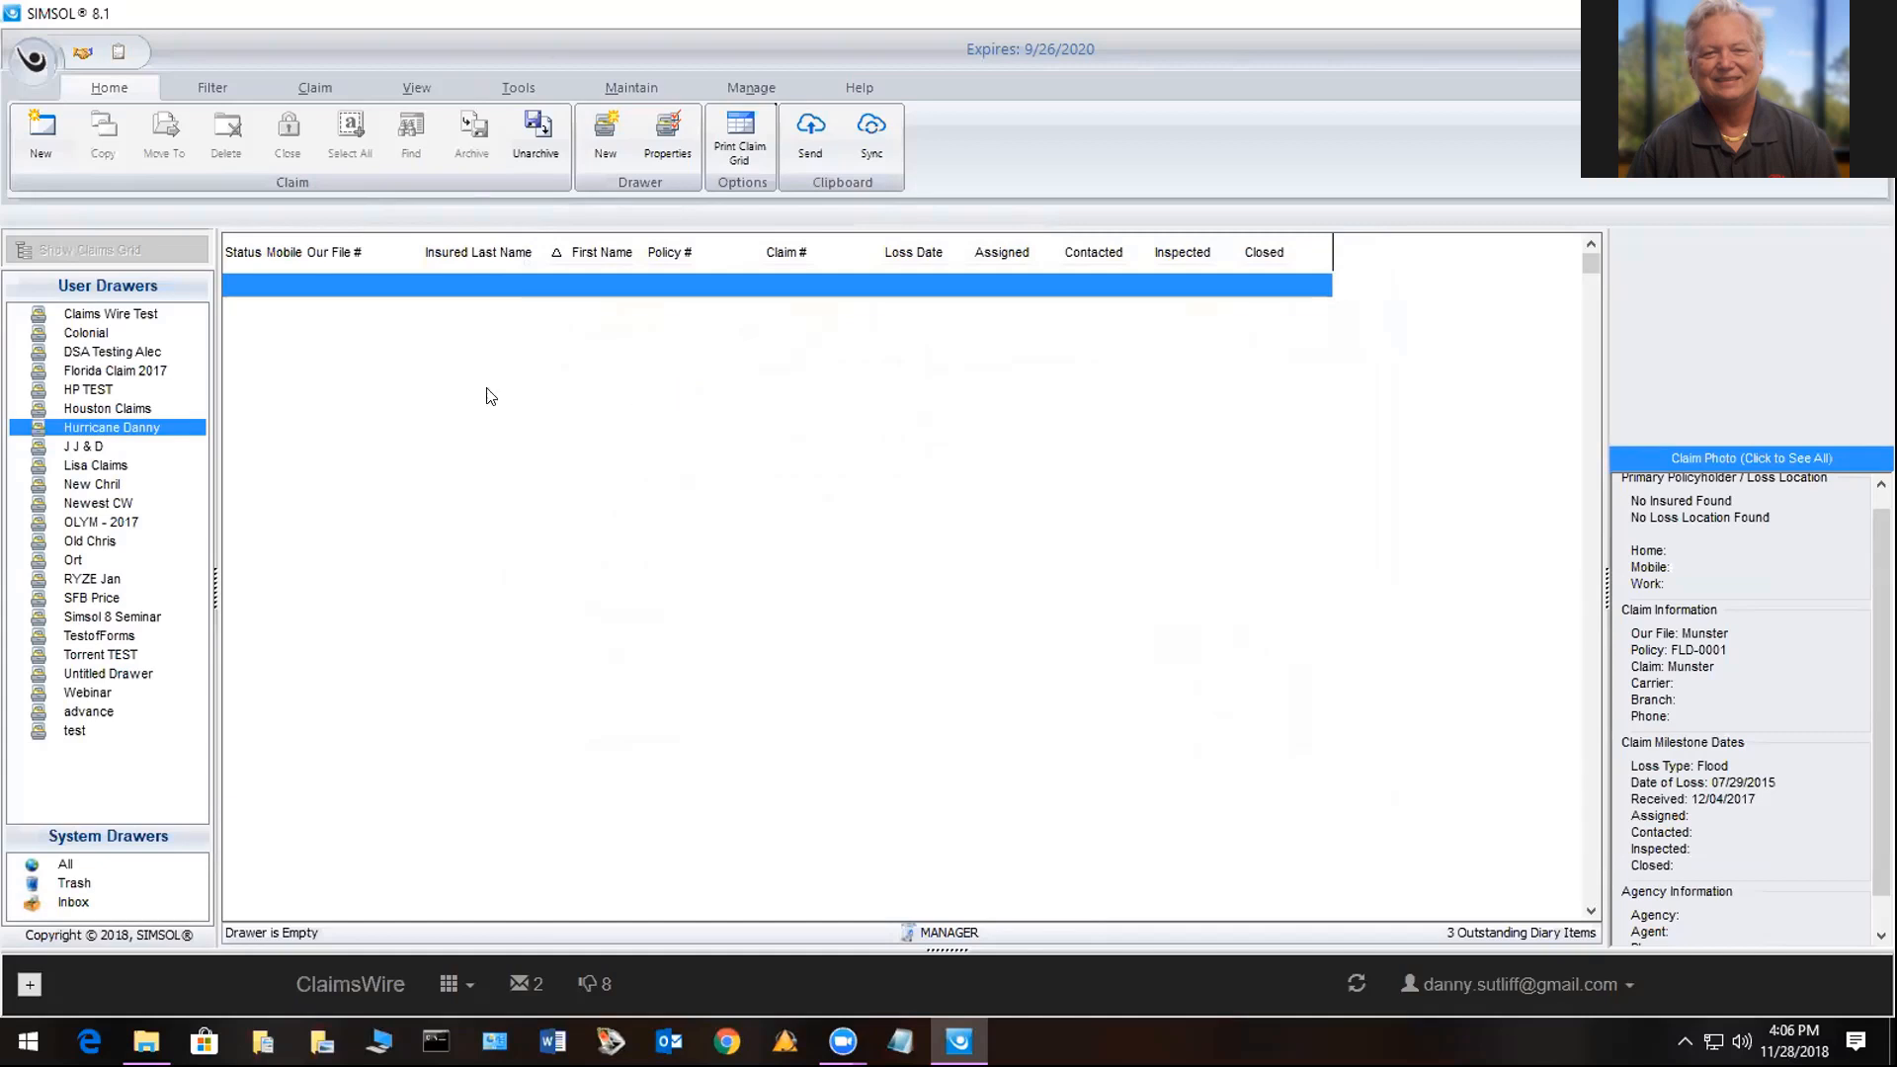
Show the Claims Wire Test drawer and move the Policy # column in front of Insured Last Name.
{"action": "left_click", "coordinate": [129, 316]}
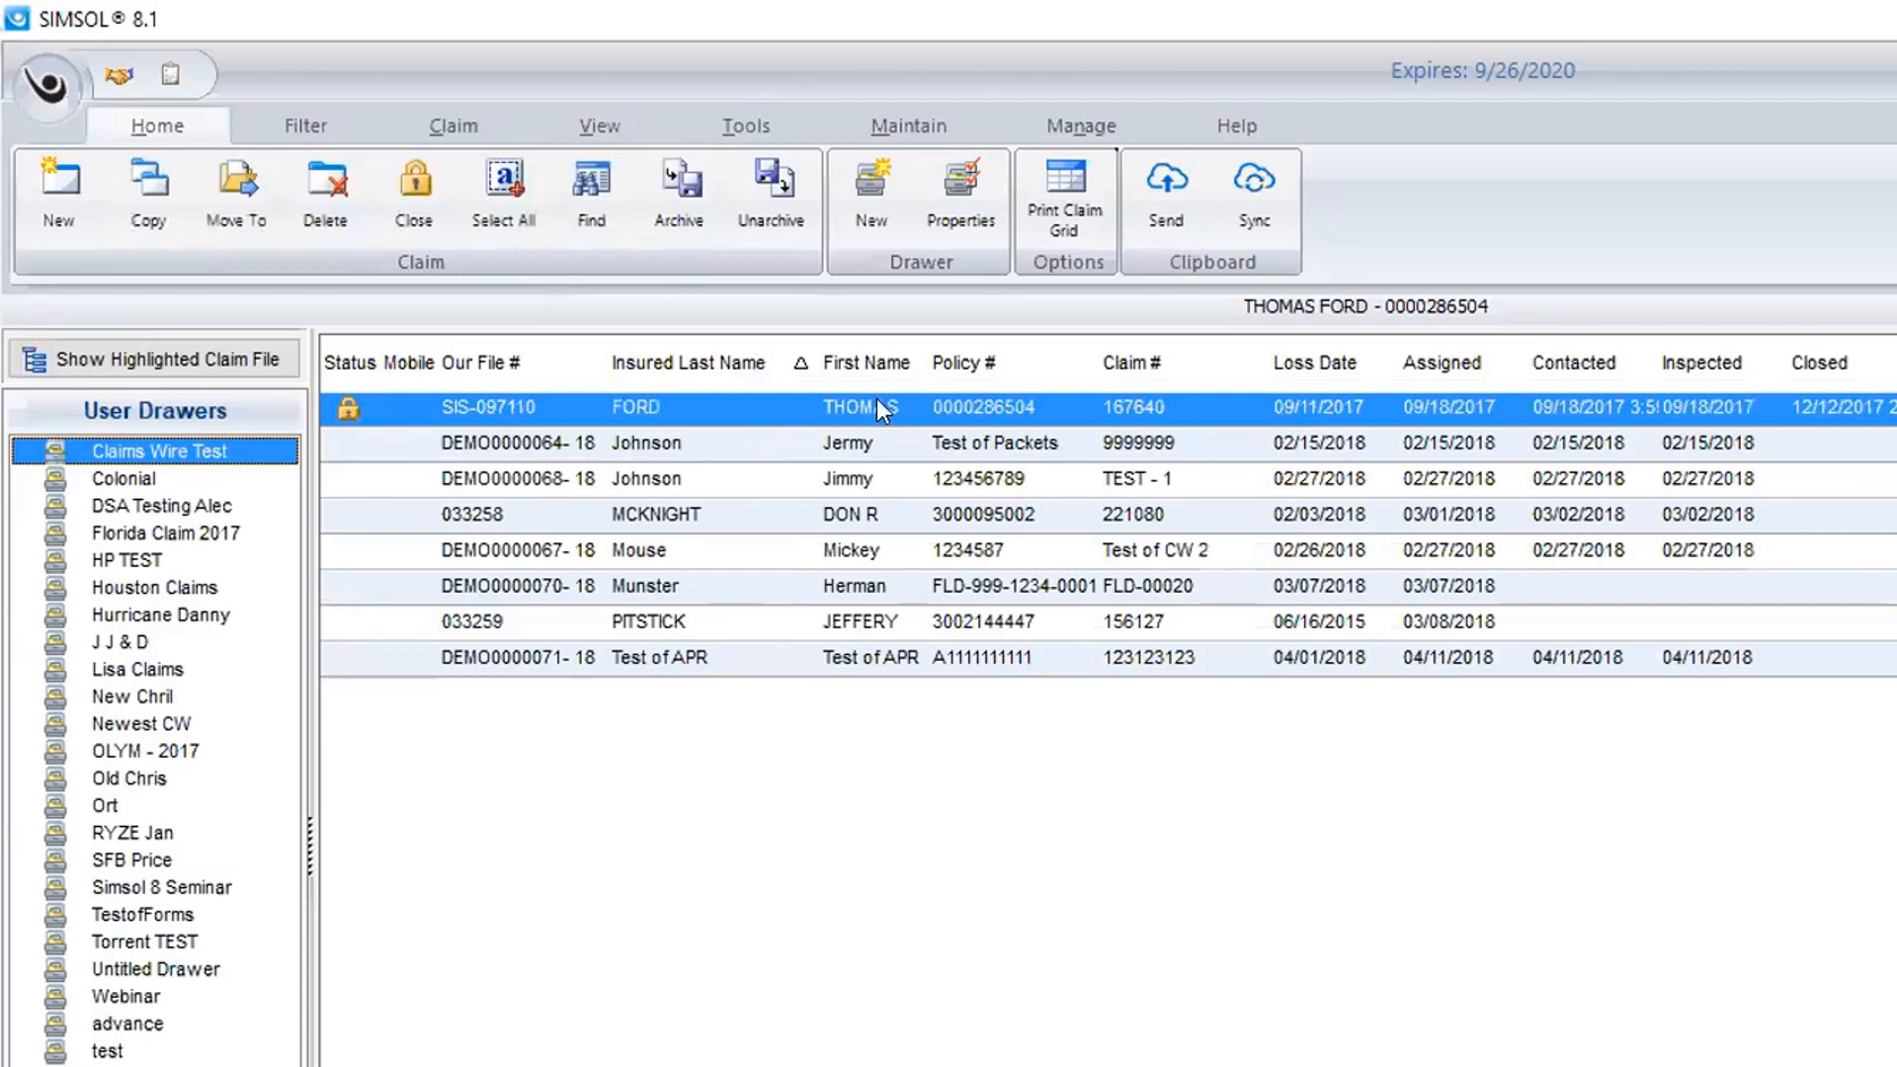
{"action": "left_click", "coordinate": [963, 363]}
{"action": "left_click_drag", "start_coordinate": [964, 367], "coordinate": [654, 387]}
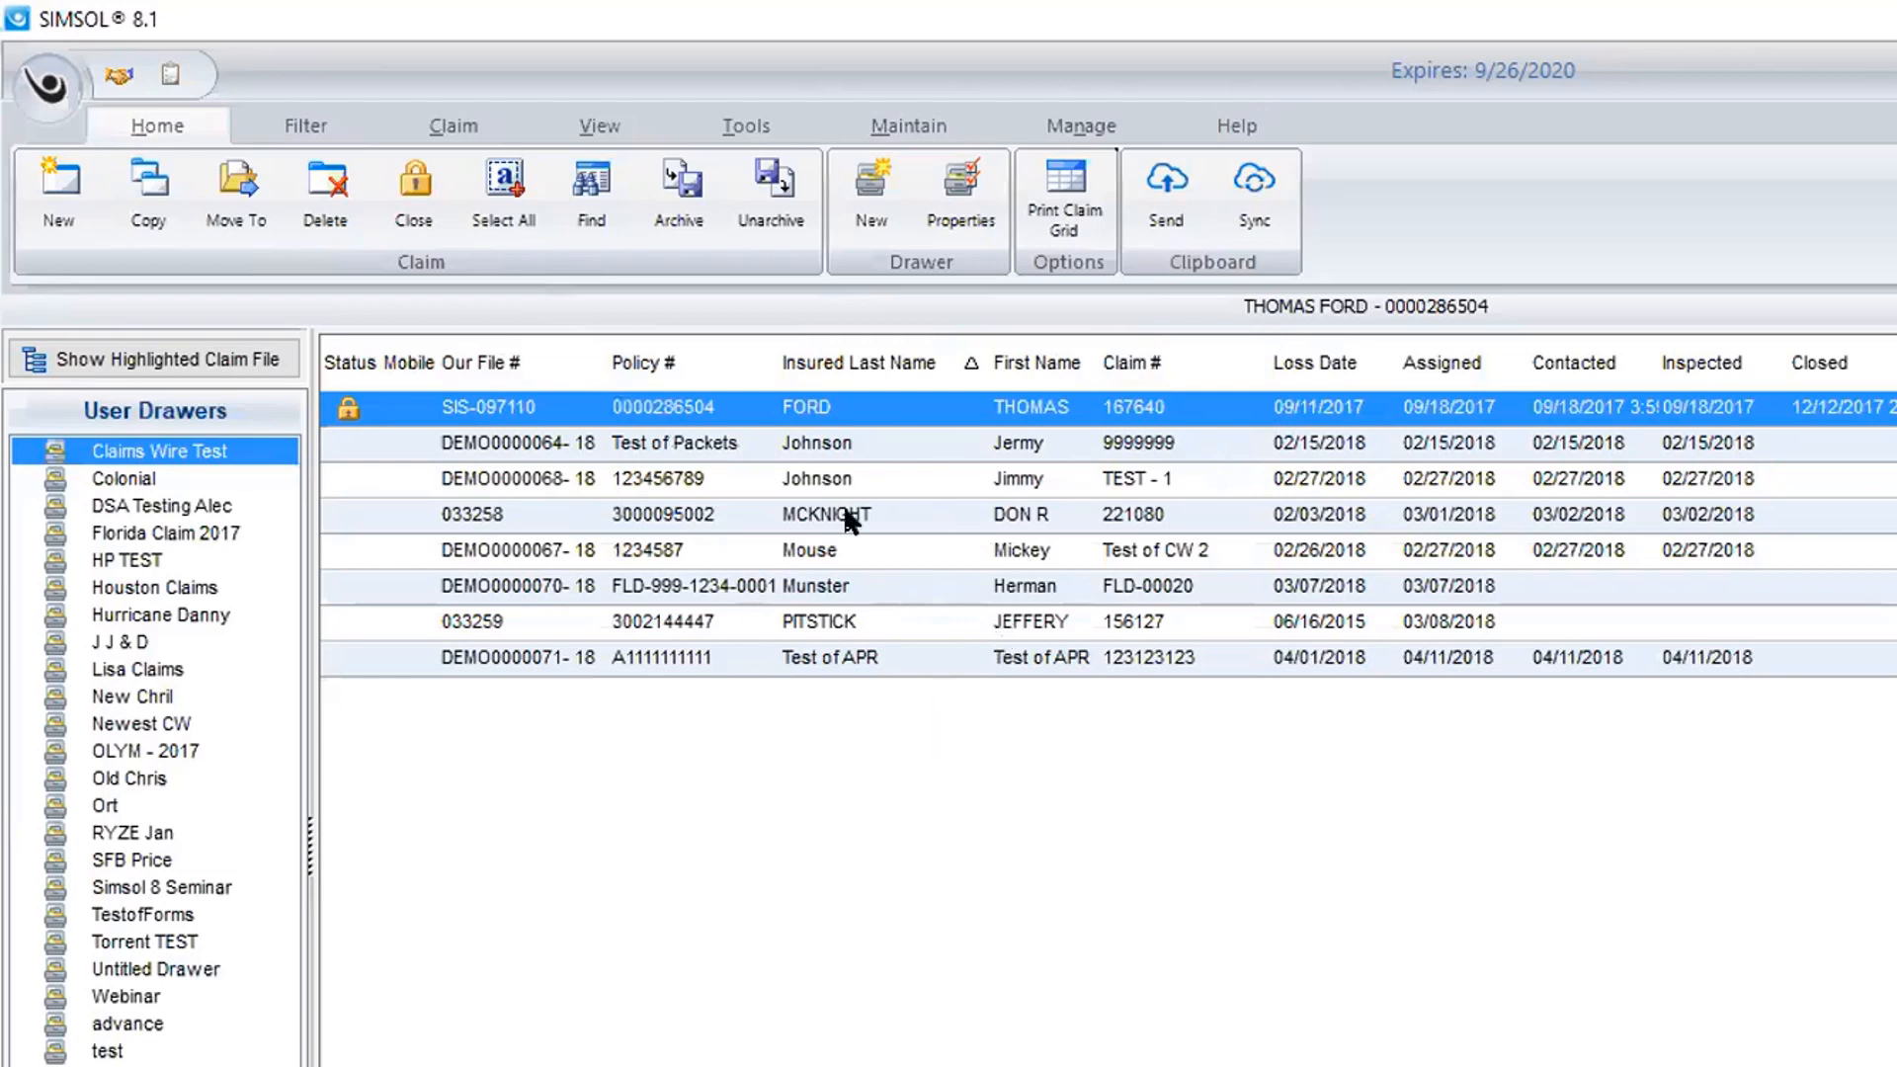
Set photo SAM 2841 as the default claim photo of the Test of Packets claim.
{"action": "left_click", "coordinate": [857, 445]}
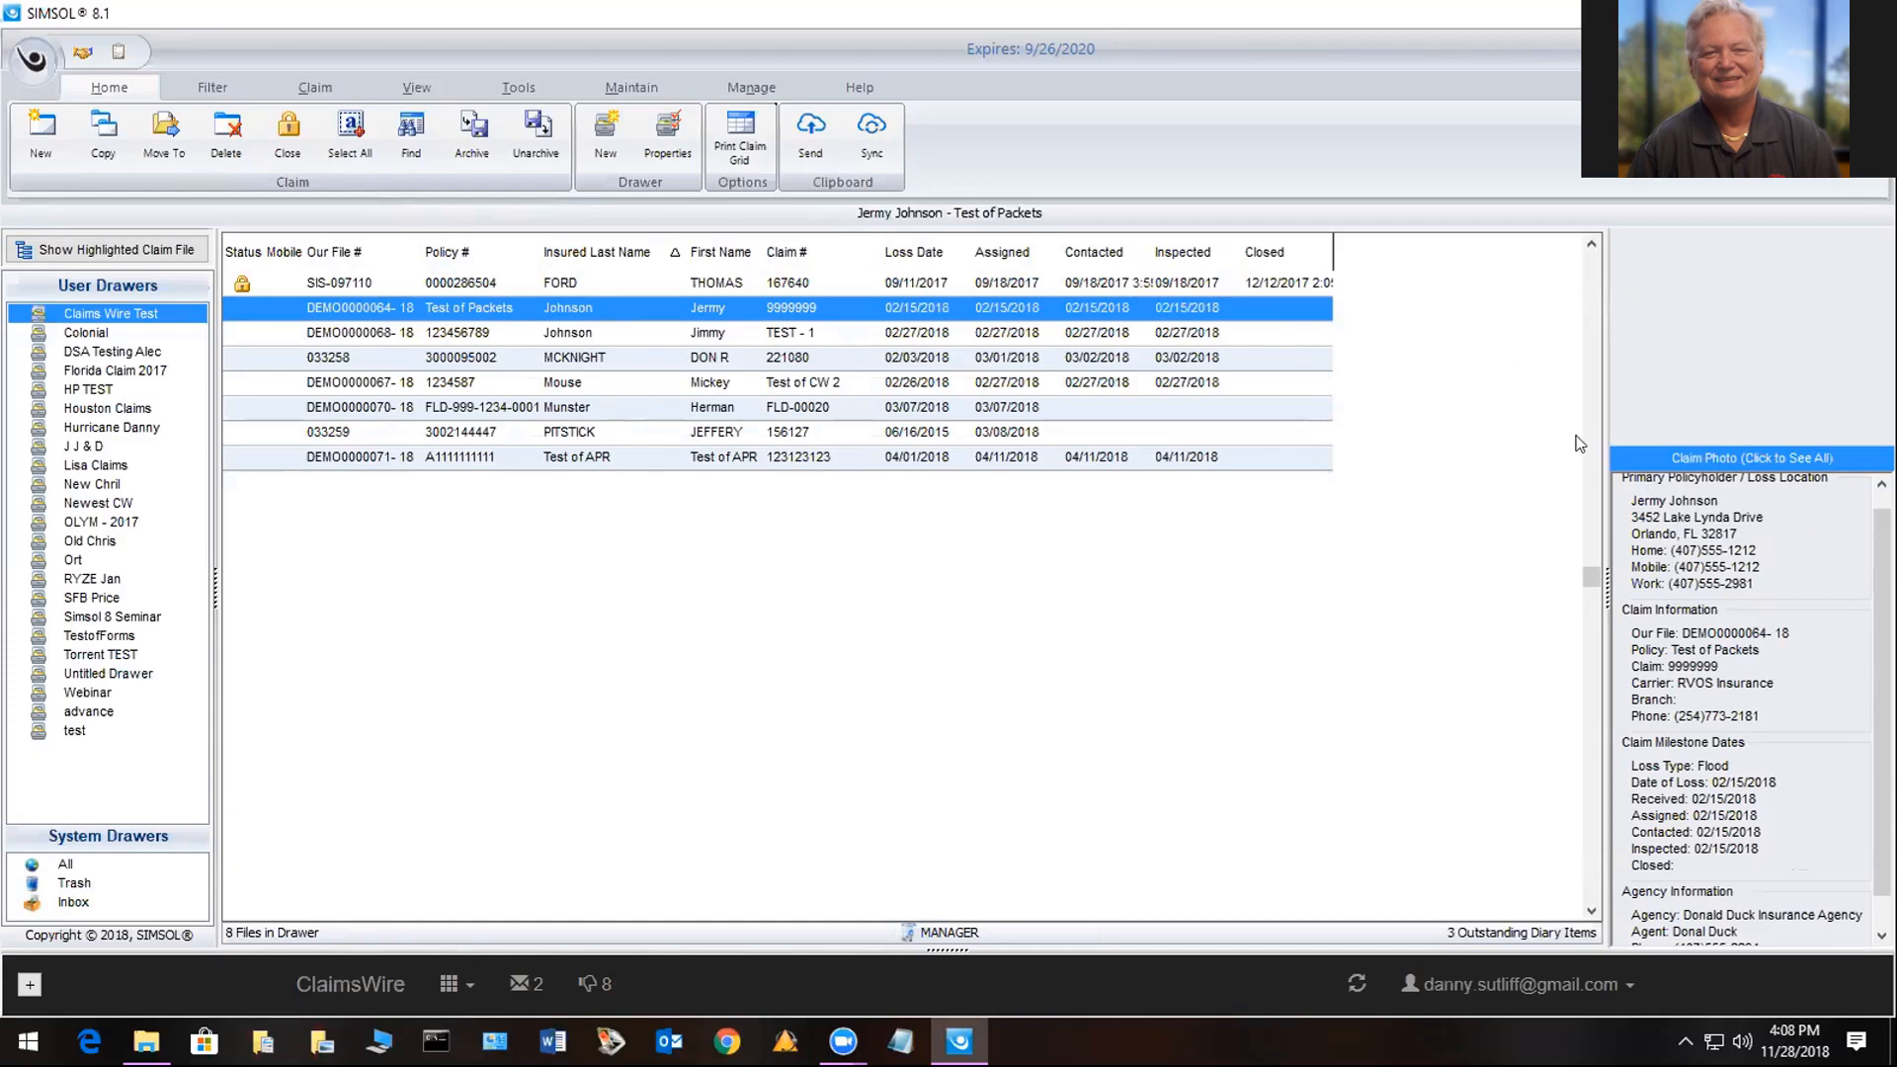
{"action": "left_click", "coordinate": [1688, 455]}
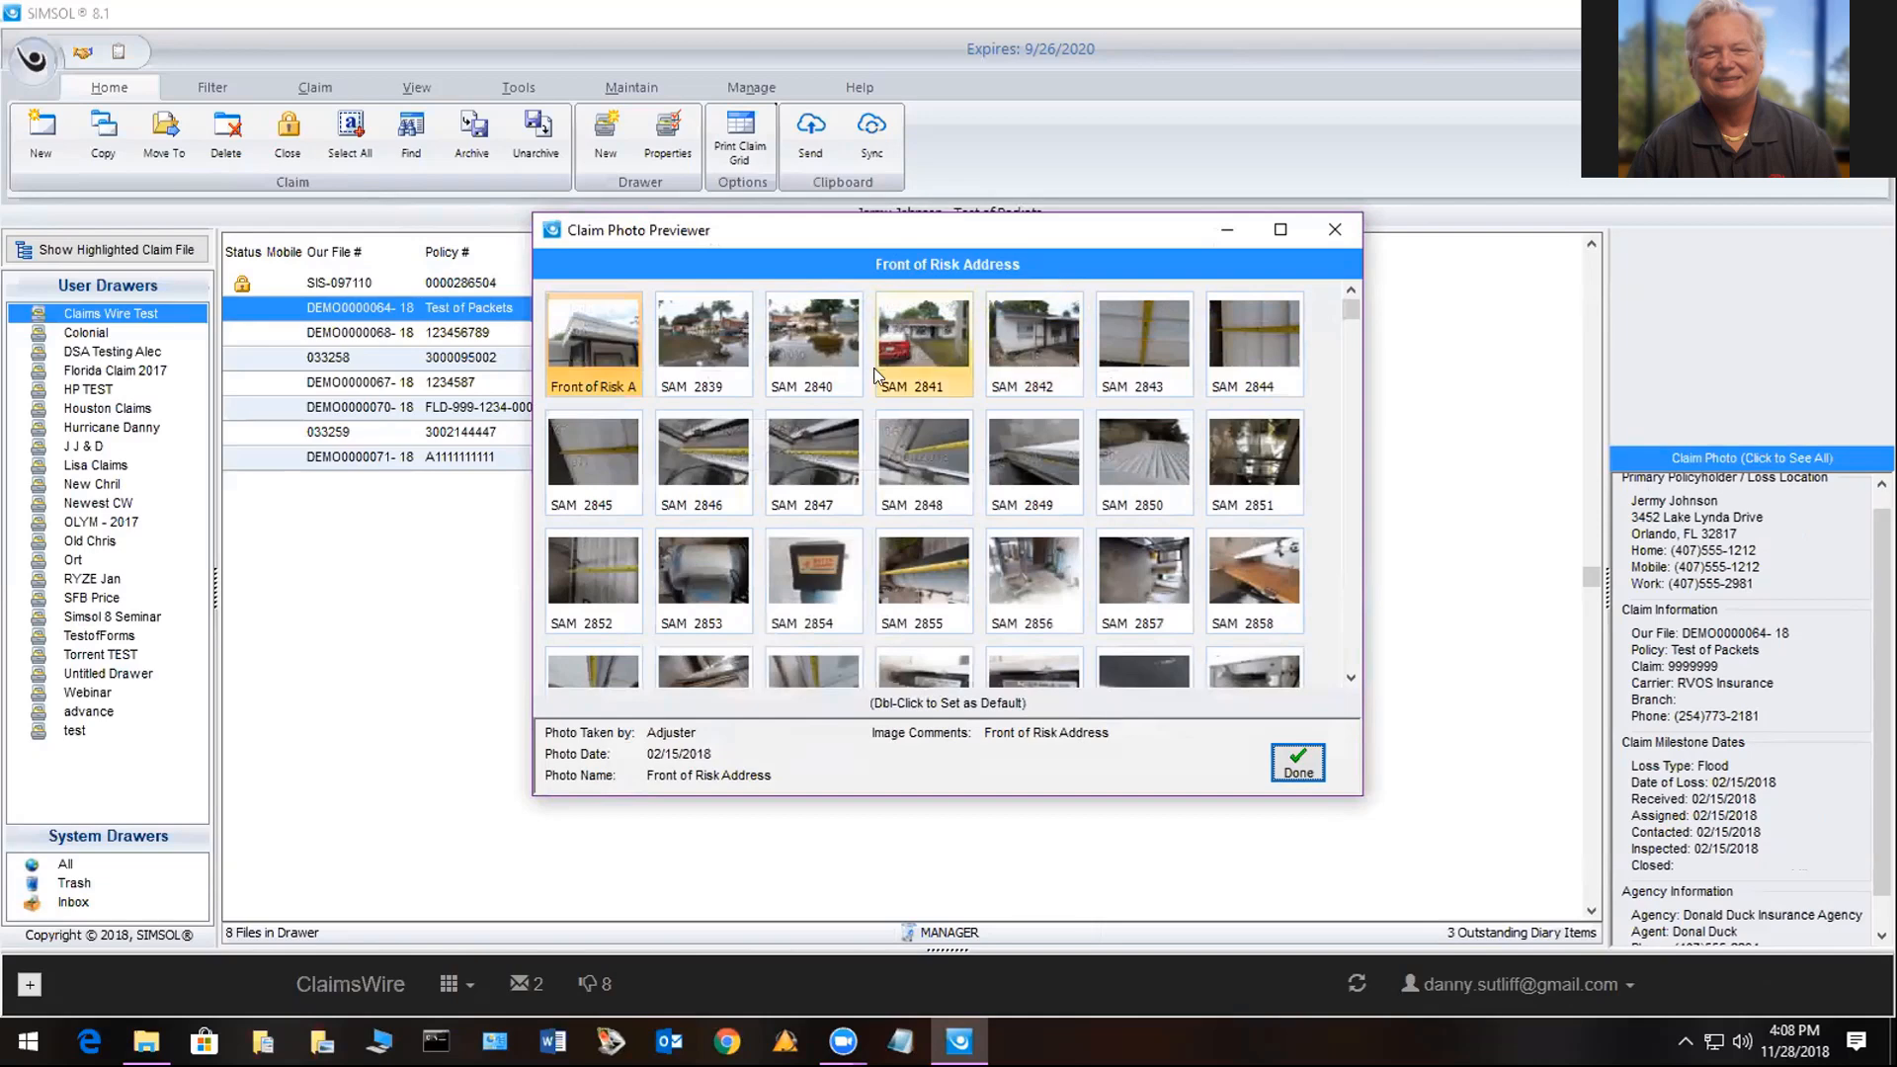
{"action": "double_click", "coordinate": [912, 328]}
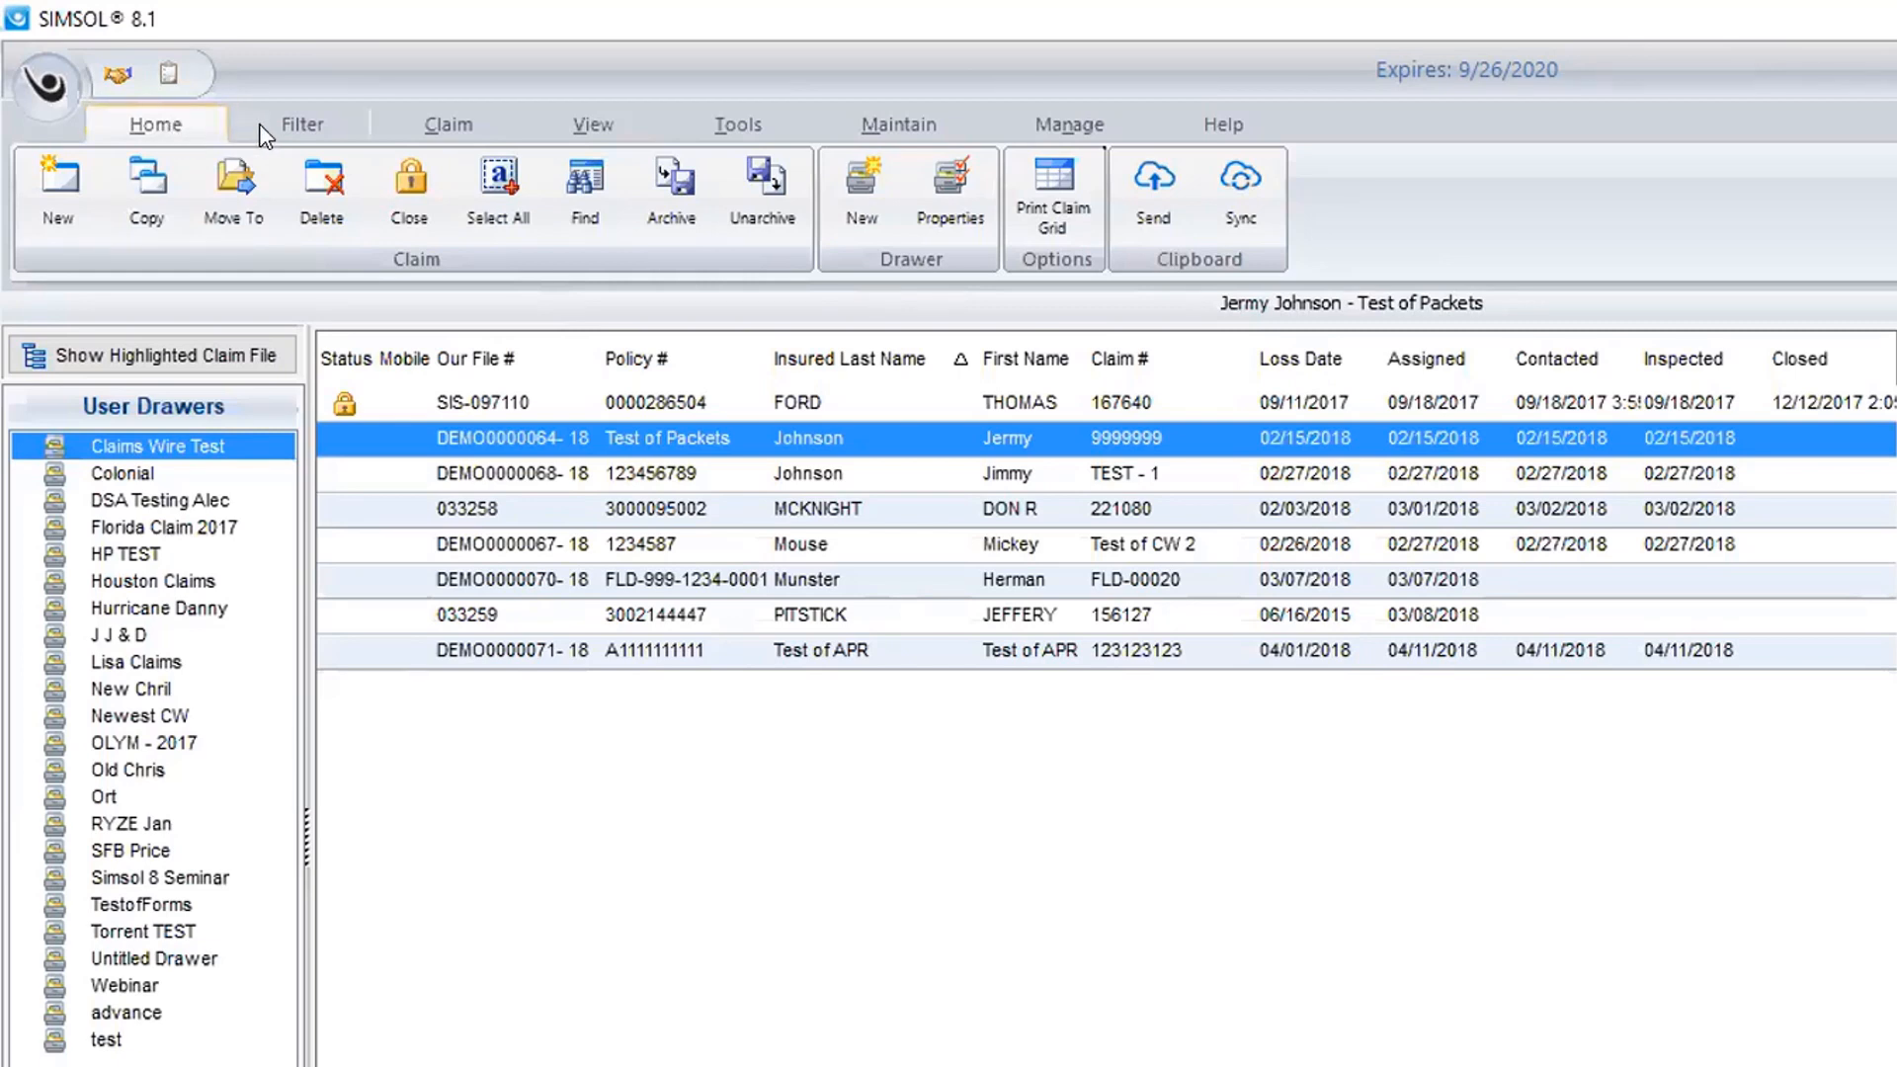
Filter the claims by Date of Loss starting from 02/15/2018.
{"action": "left_click", "coordinate": [304, 116]}
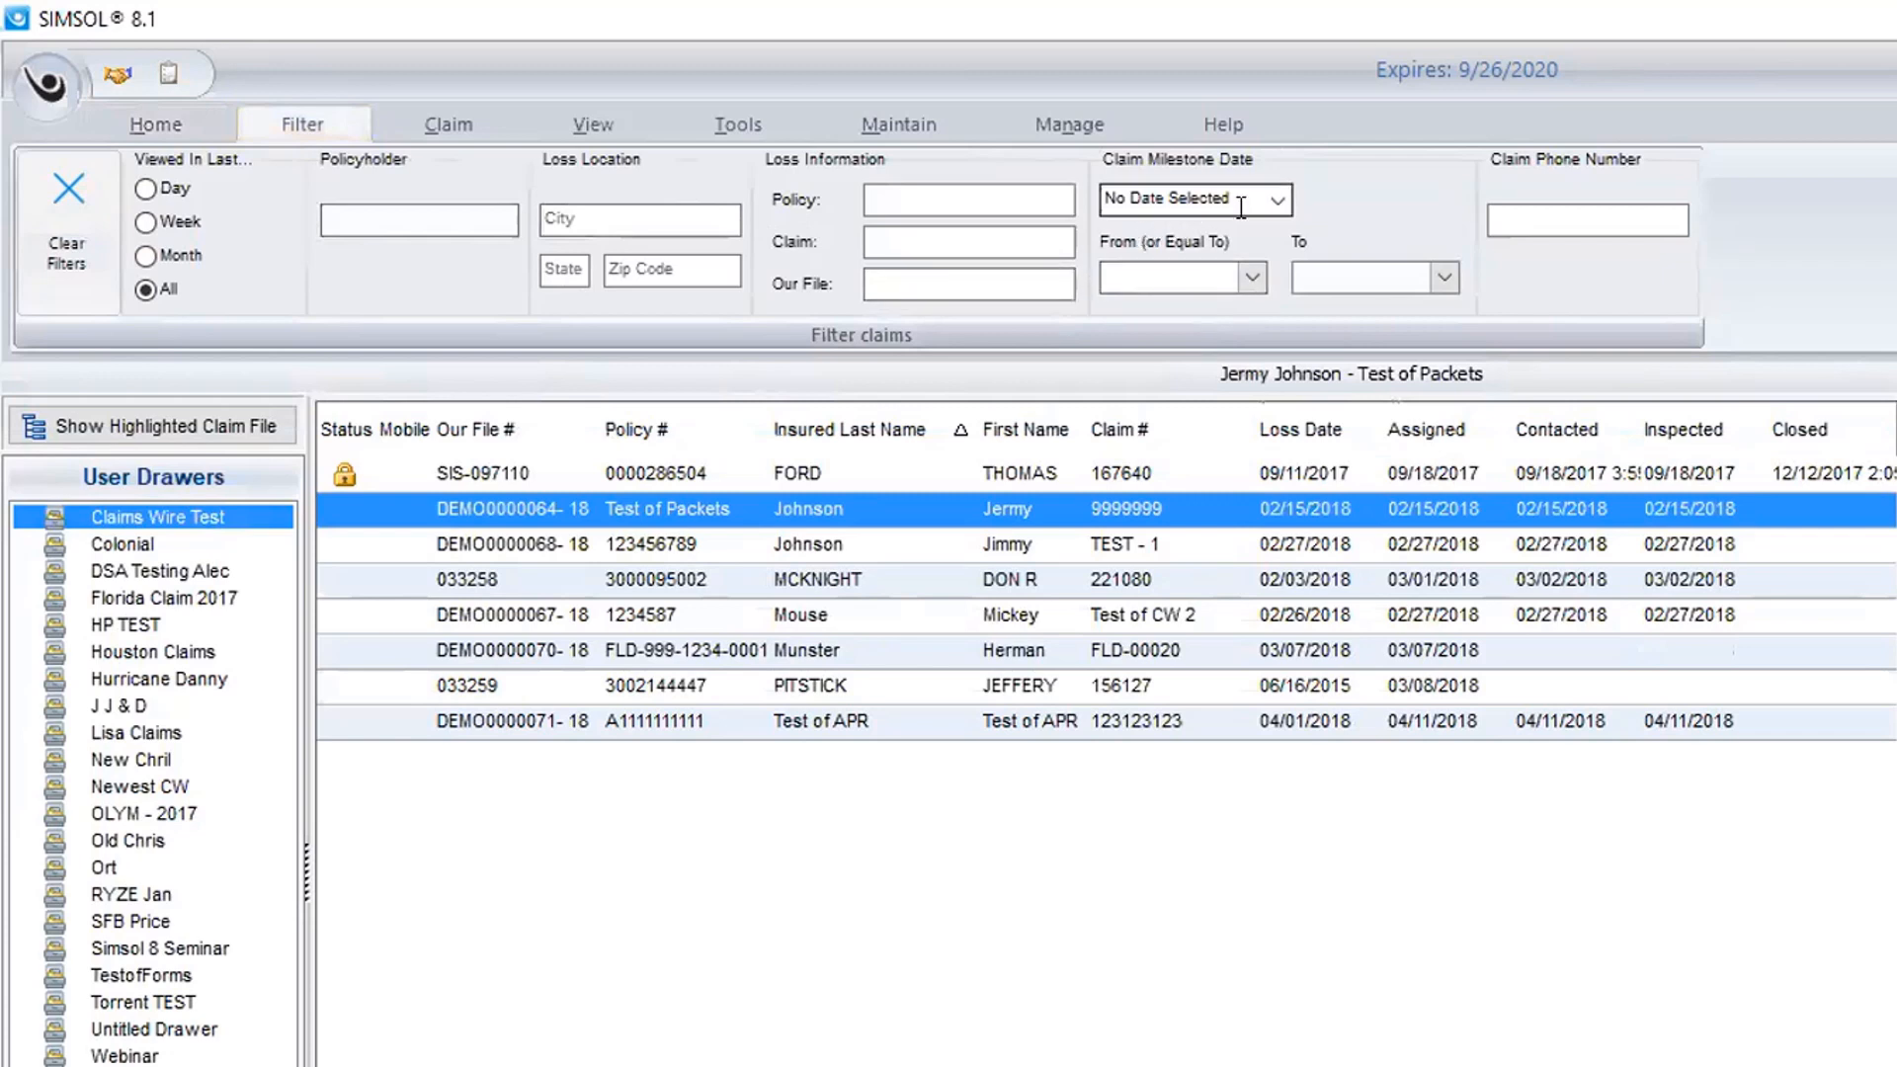
{"action": "left_click", "coordinate": [1278, 199]}
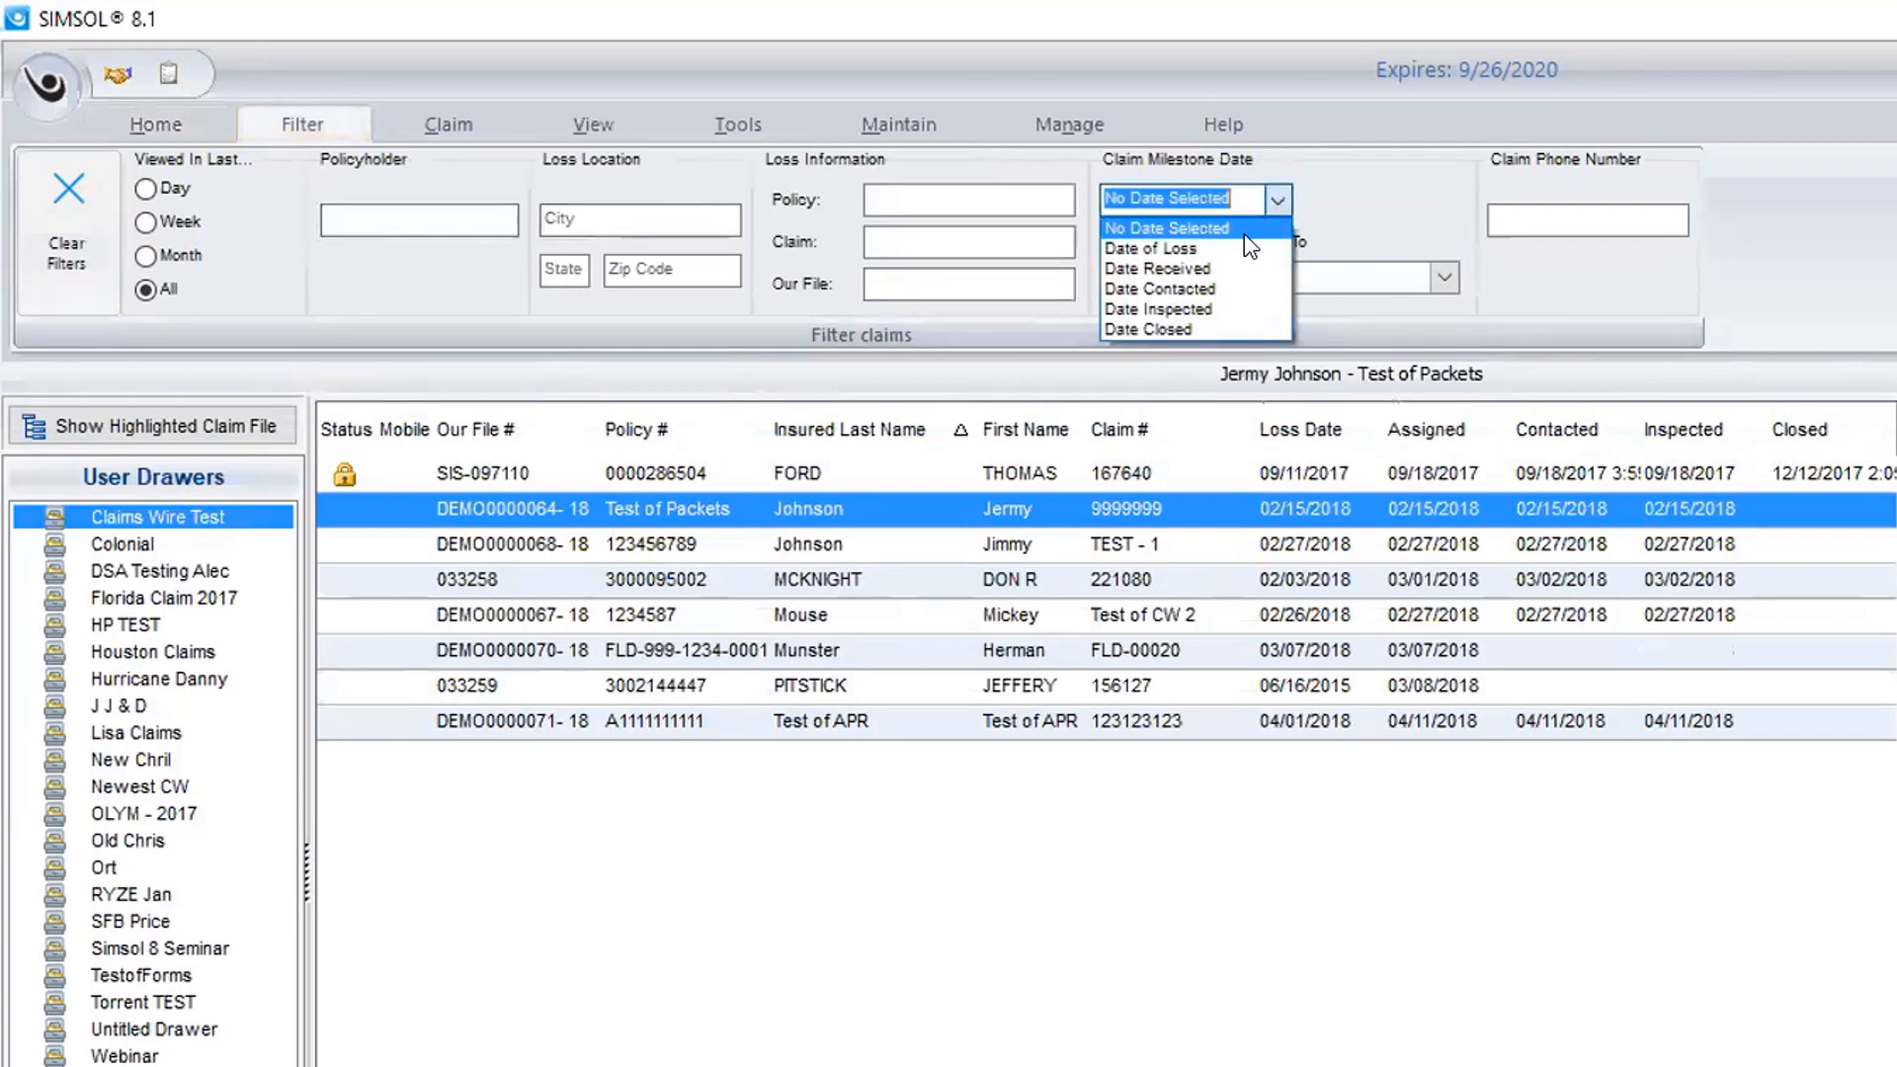
{"action": "left_click", "coordinate": [1174, 247]}
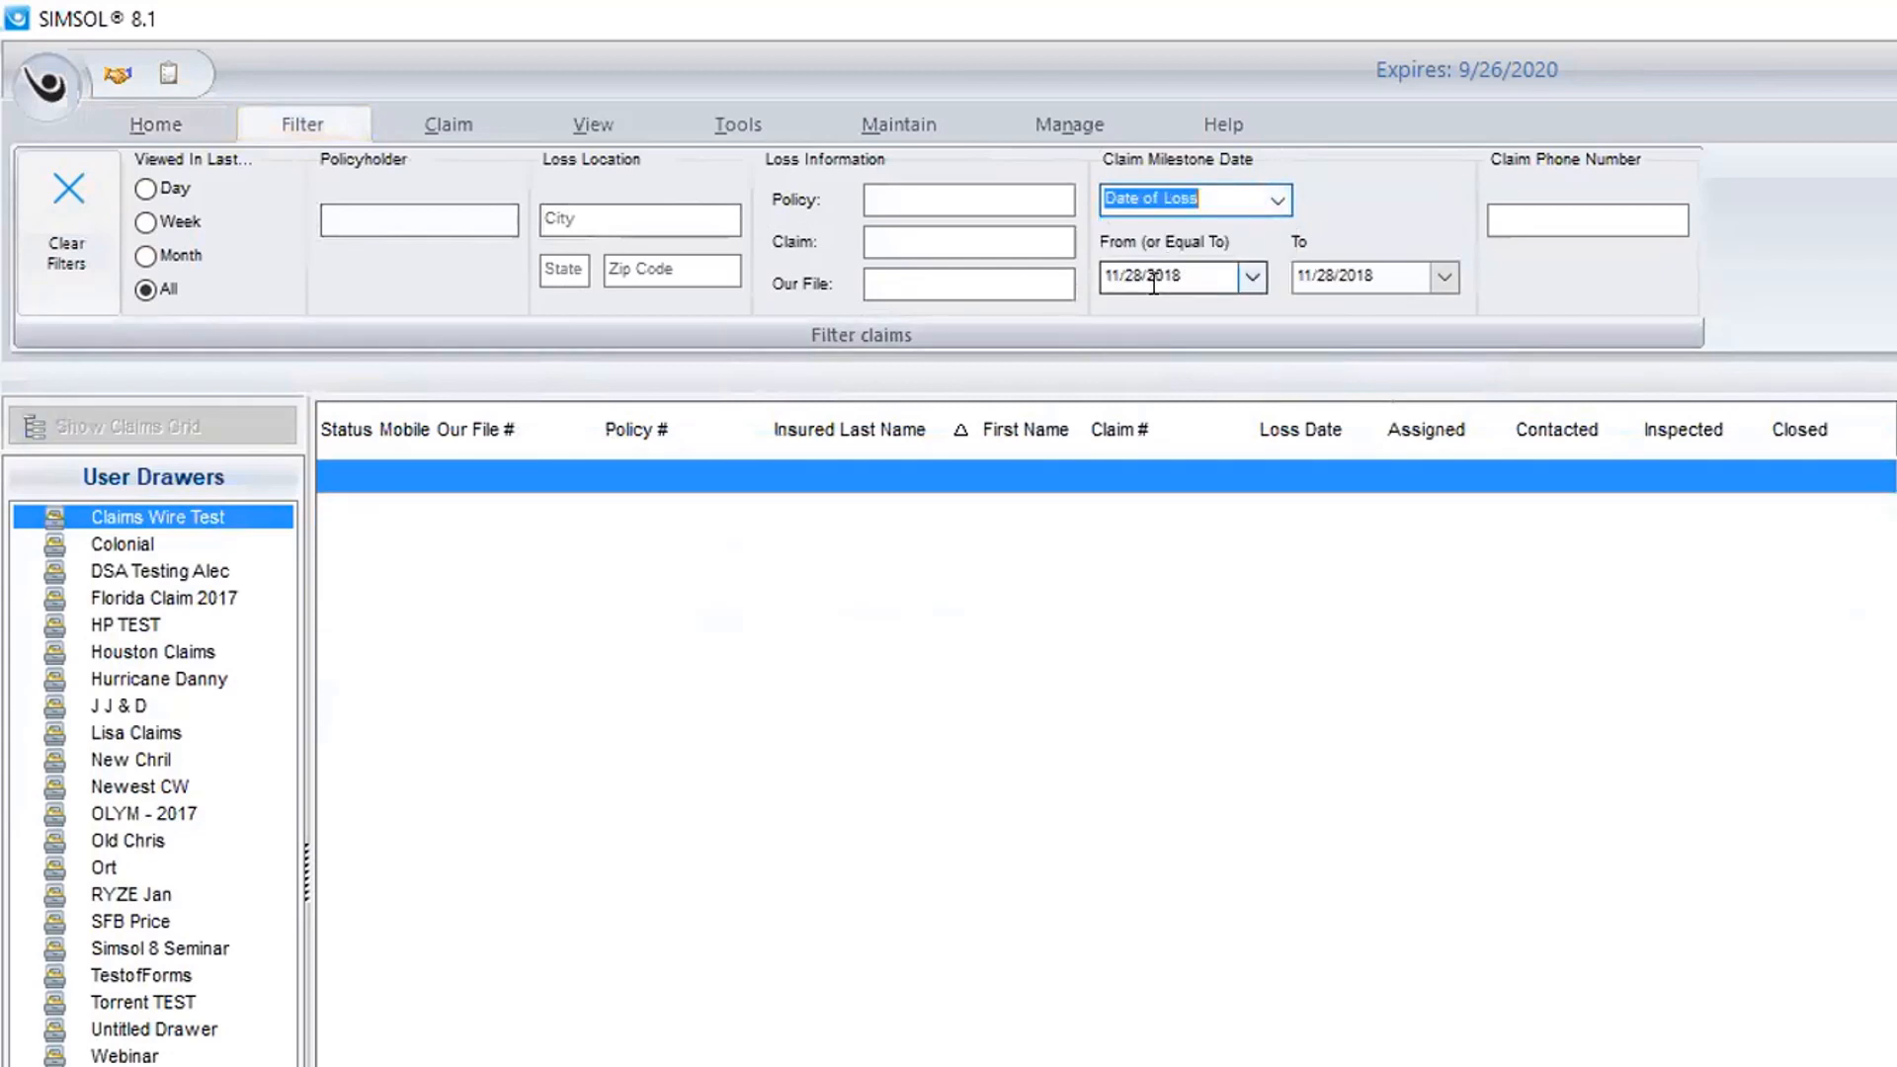
{"action": "left_click", "coordinate": [1247, 276]}
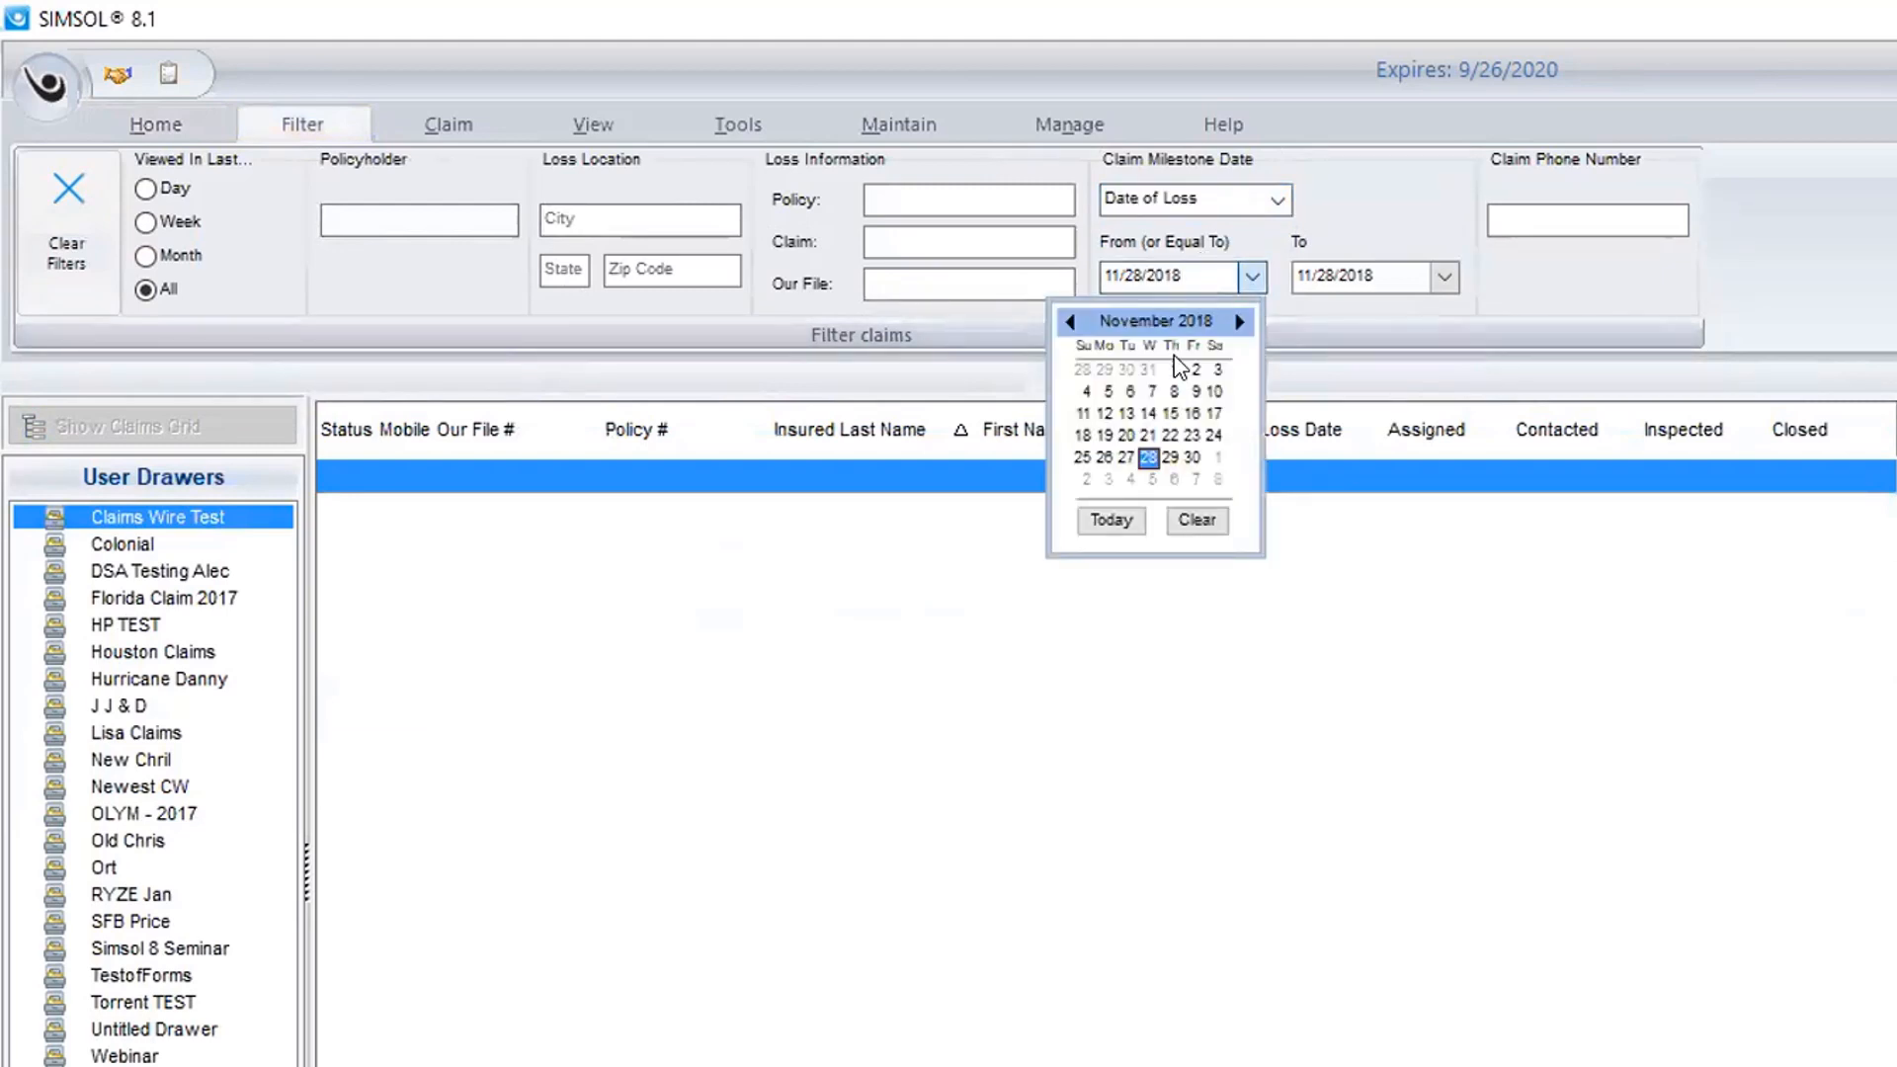
{"action": "left_click", "coordinate": [1068, 322]}
{"action": "left_click", "coordinate": [1068, 322]}
{"action": "left_click", "coordinate": [1068, 322]}
{"action": "left_click", "coordinate": [1068, 322]}
{"action": "left_click", "coordinate": [1068, 322]}
{"action": "left_click", "coordinate": [1069, 322]}
{"action": "left_click", "coordinate": [1069, 323]}
{"action": "left_click", "coordinate": [1068, 322]}
{"action": "left_click", "coordinate": [1068, 322]}
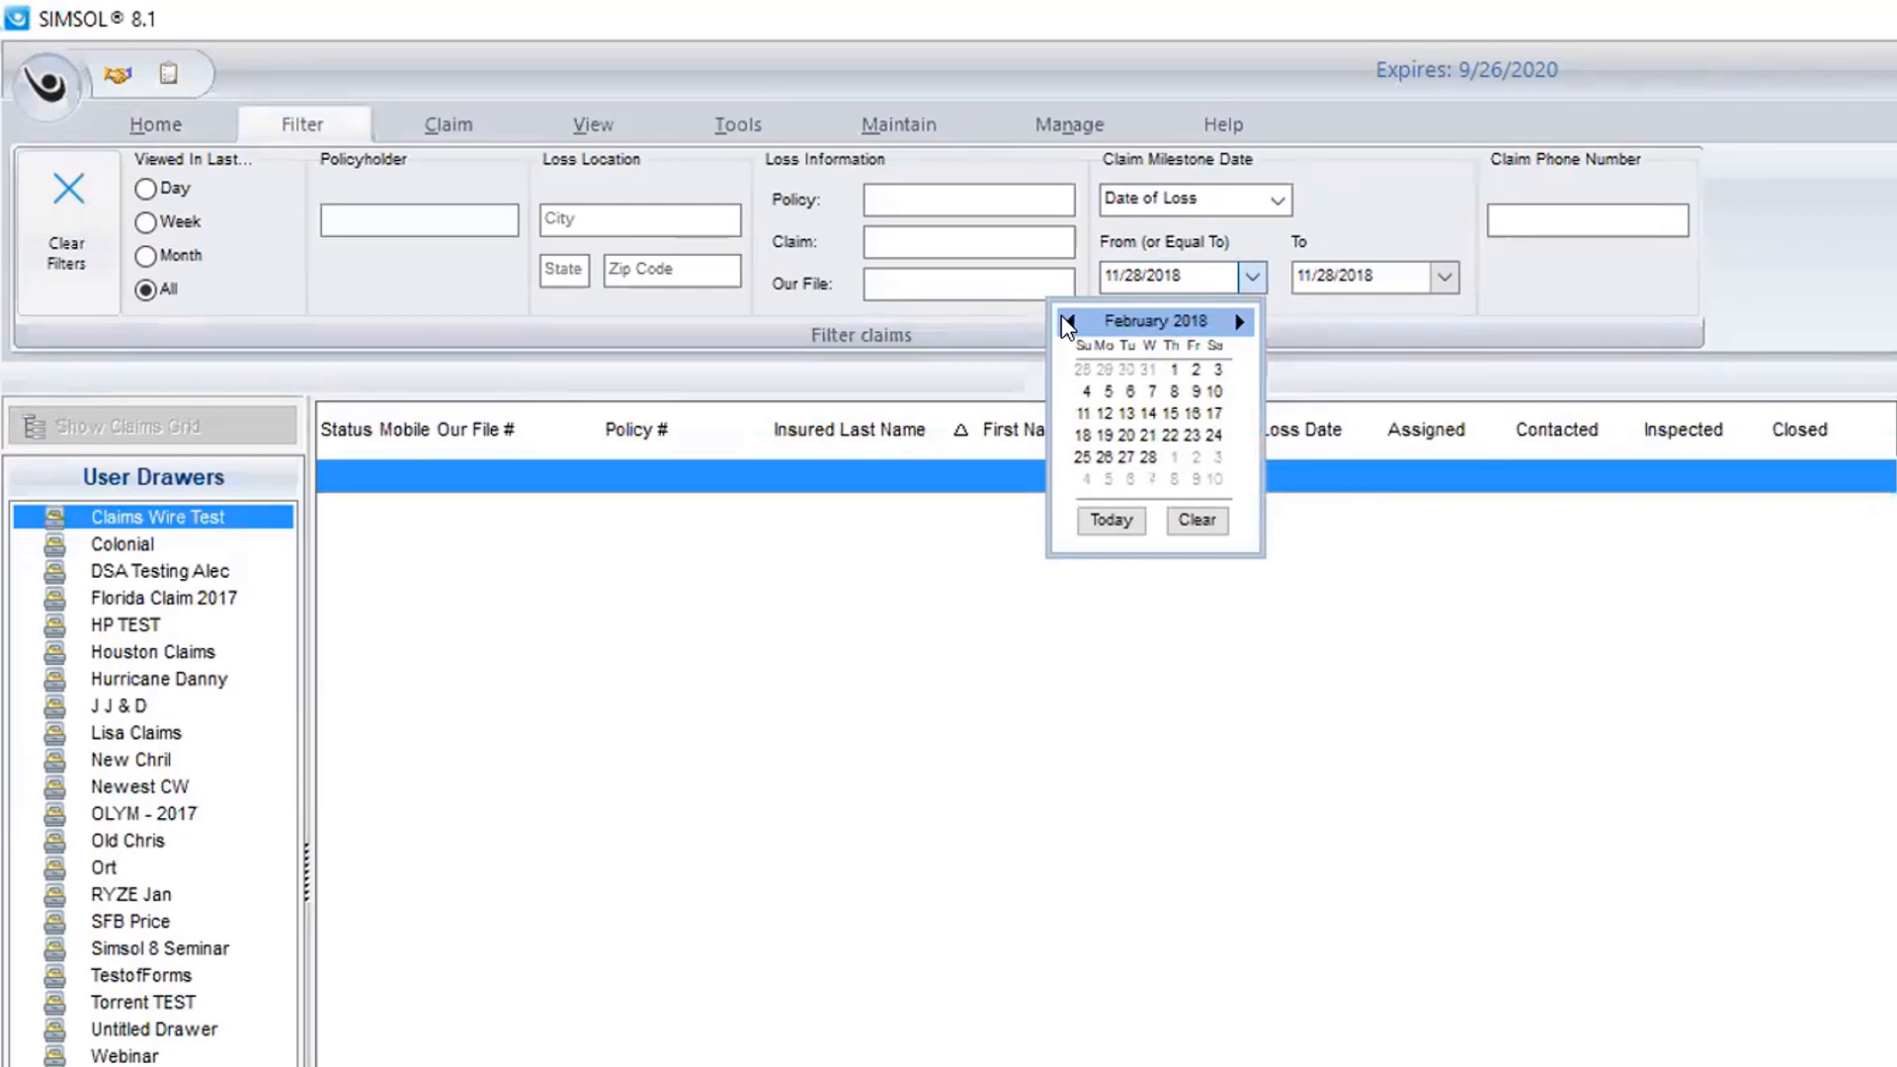
{"action": "left_click", "coordinate": [1170, 413]}
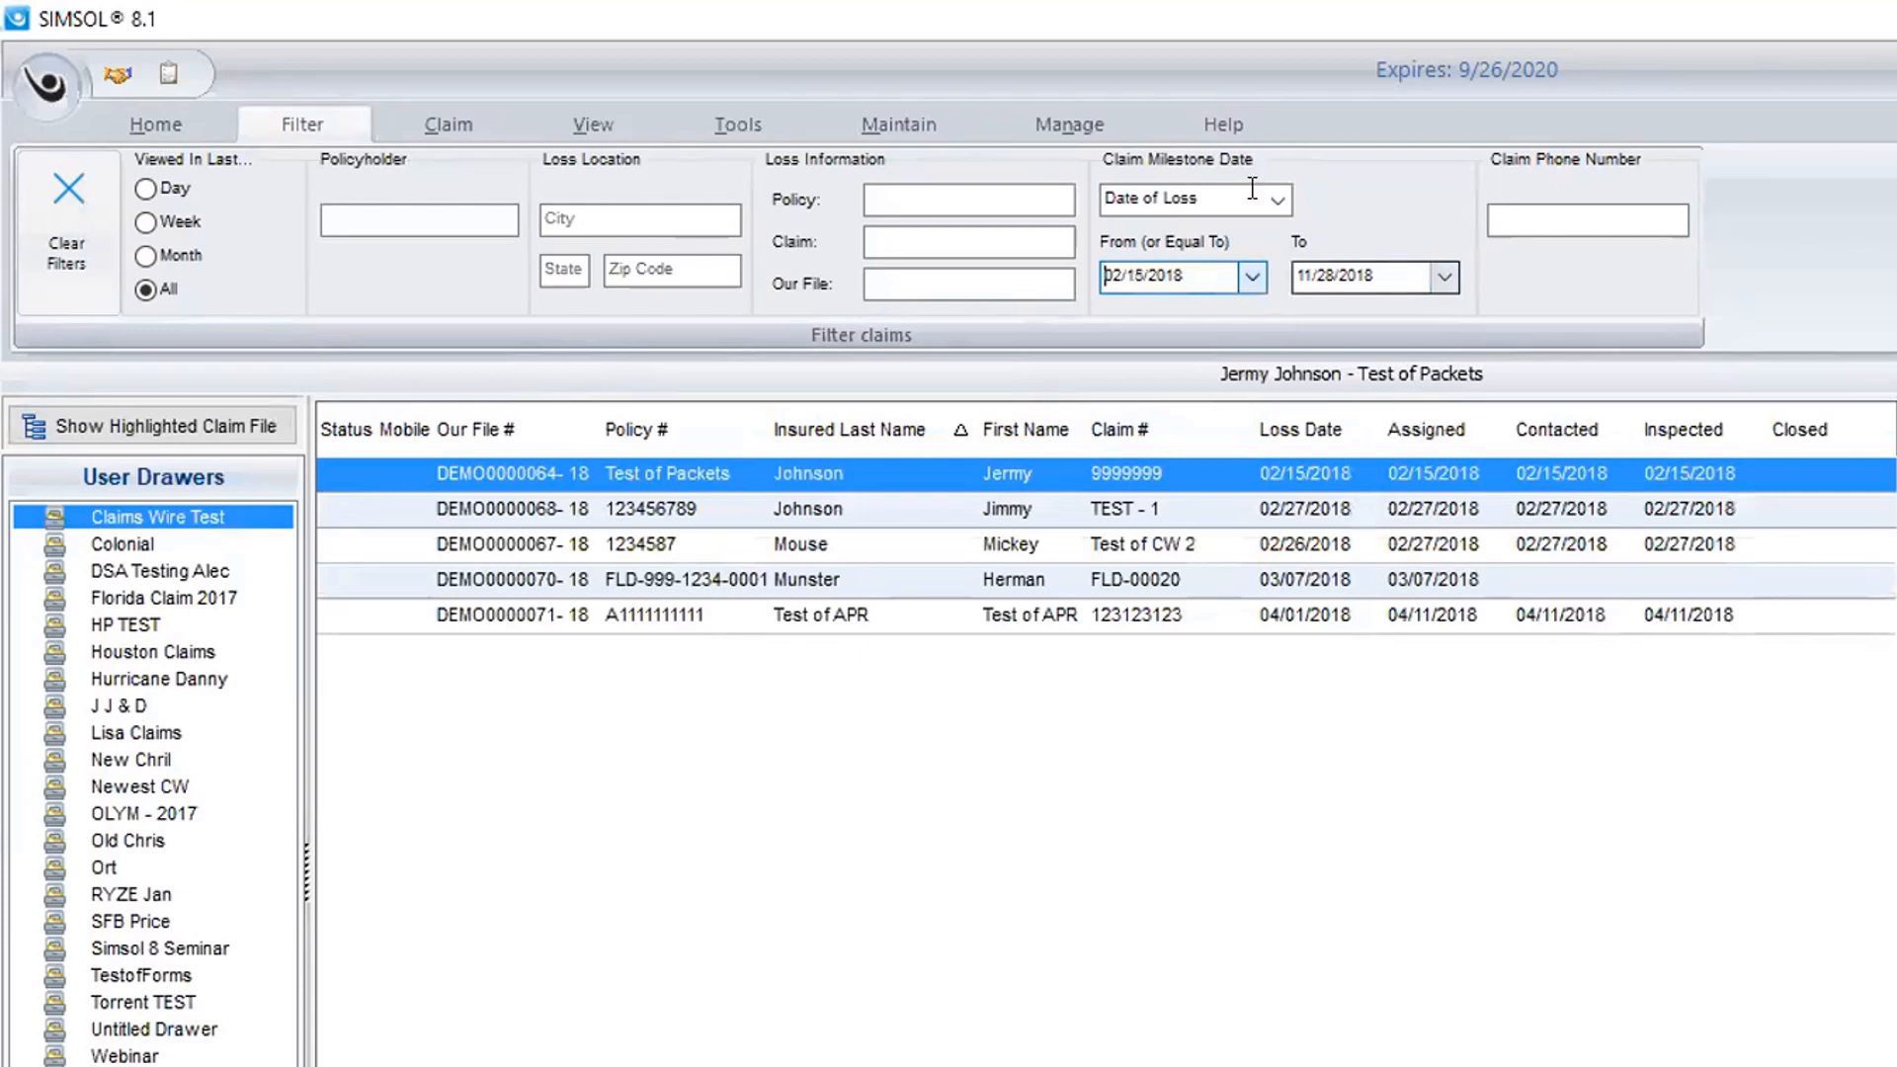
Filter the claims by Date Received starting from 02/15/2018, and clear all the claim filters.
{"action": "left_click", "coordinate": [1275, 202]}
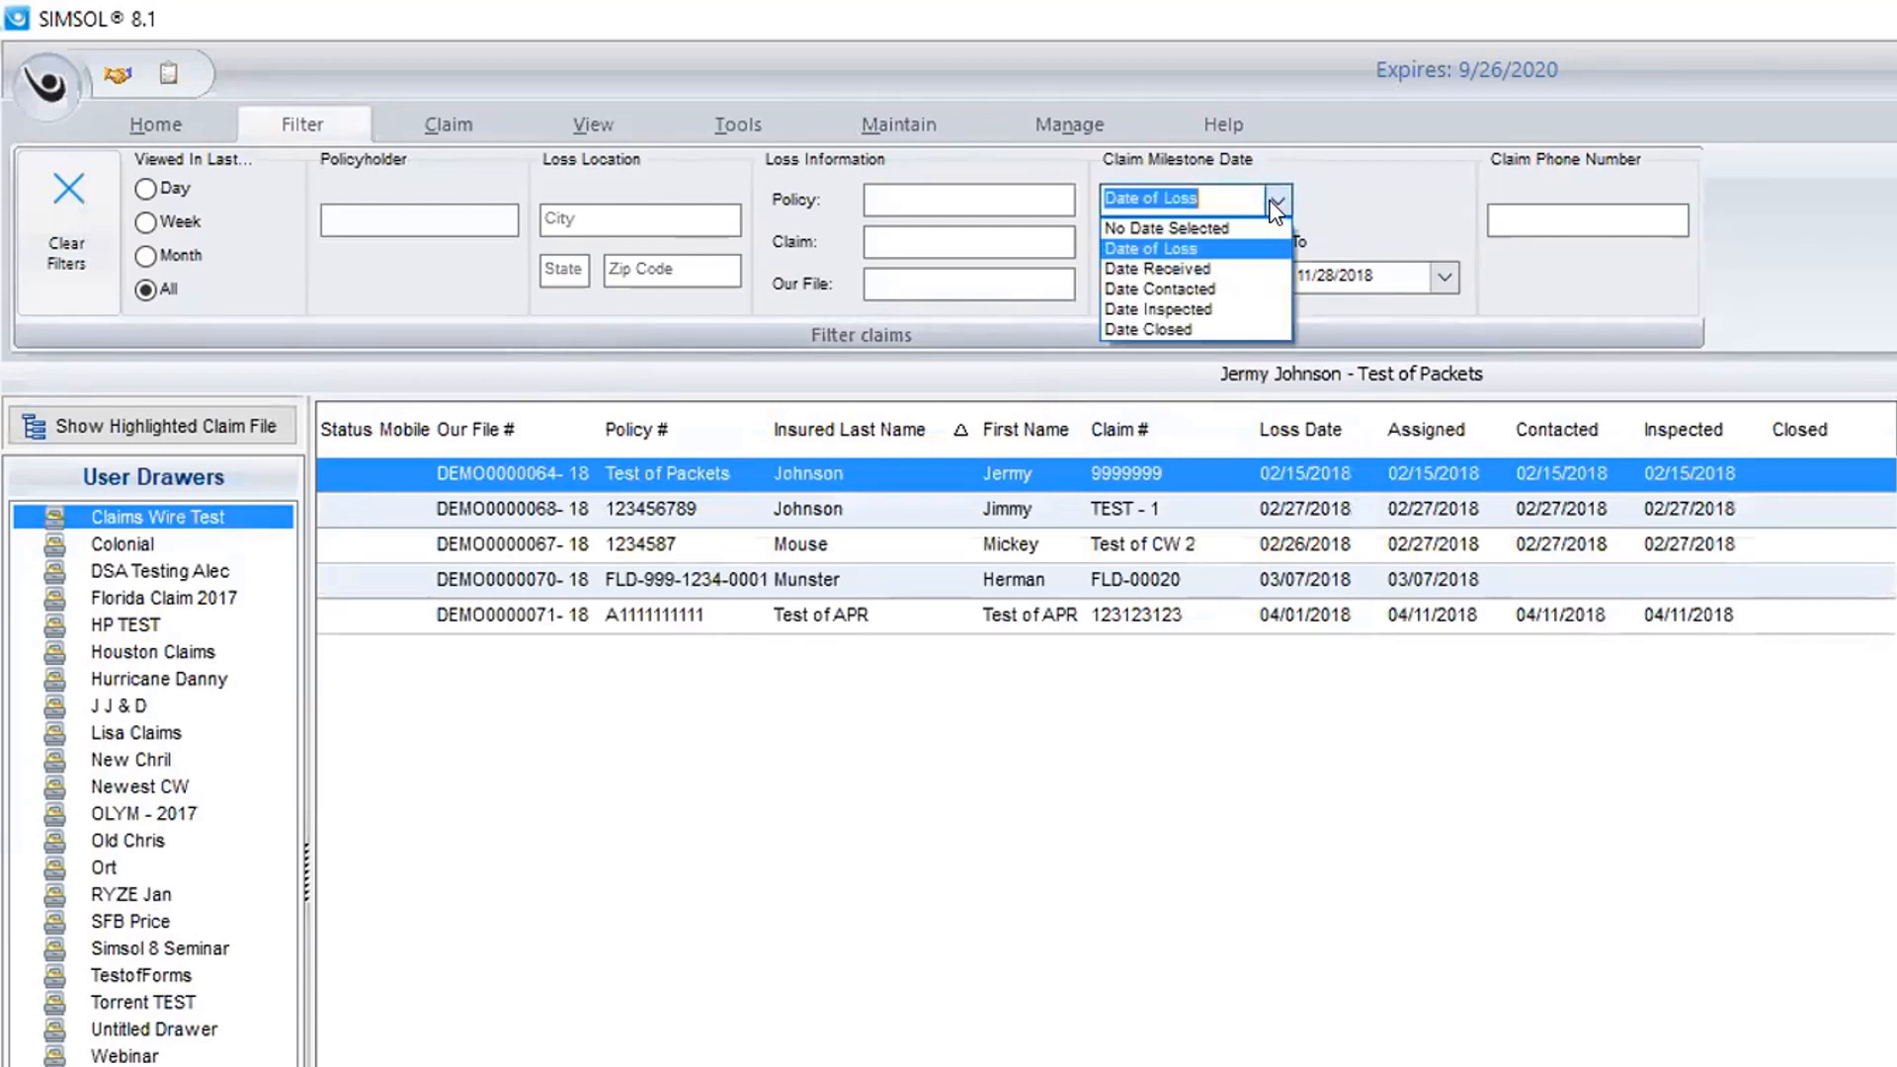
{"action": "left_click", "coordinate": [1181, 268]}
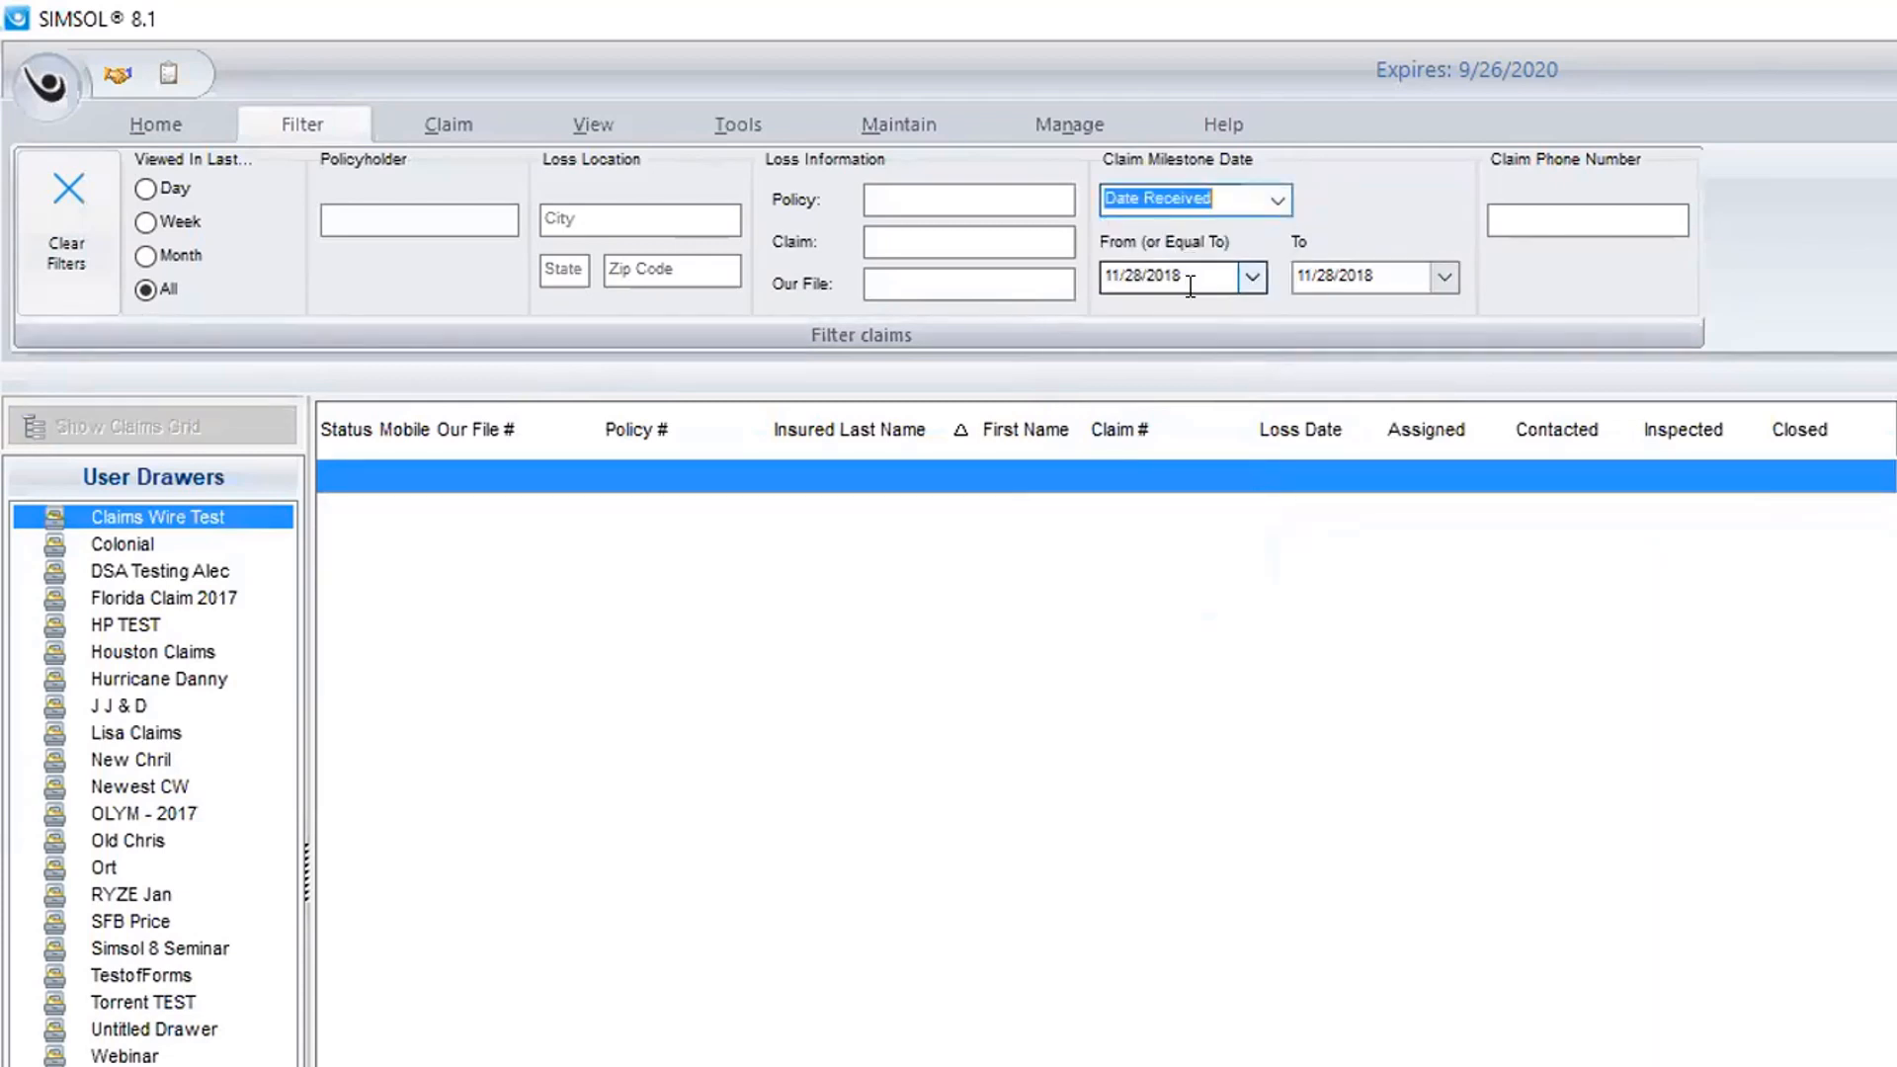
{"action": "left_click", "coordinate": [1251, 276]}
{"action": "left_click", "coordinate": [1069, 323]}
{"action": "left_click", "coordinate": [1070, 322]}
{"action": "left_click", "coordinate": [1069, 323]}
{"action": "left_click", "coordinate": [1070, 322]}
{"action": "left_click", "coordinate": [1069, 322]}
{"action": "left_click", "coordinate": [1069, 322]}
{"action": "left_click", "coordinate": [1069, 322]}
{"action": "left_click", "coordinate": [1070, 322]}
{"action": "left_click", "coordinate": [1069, 322]}
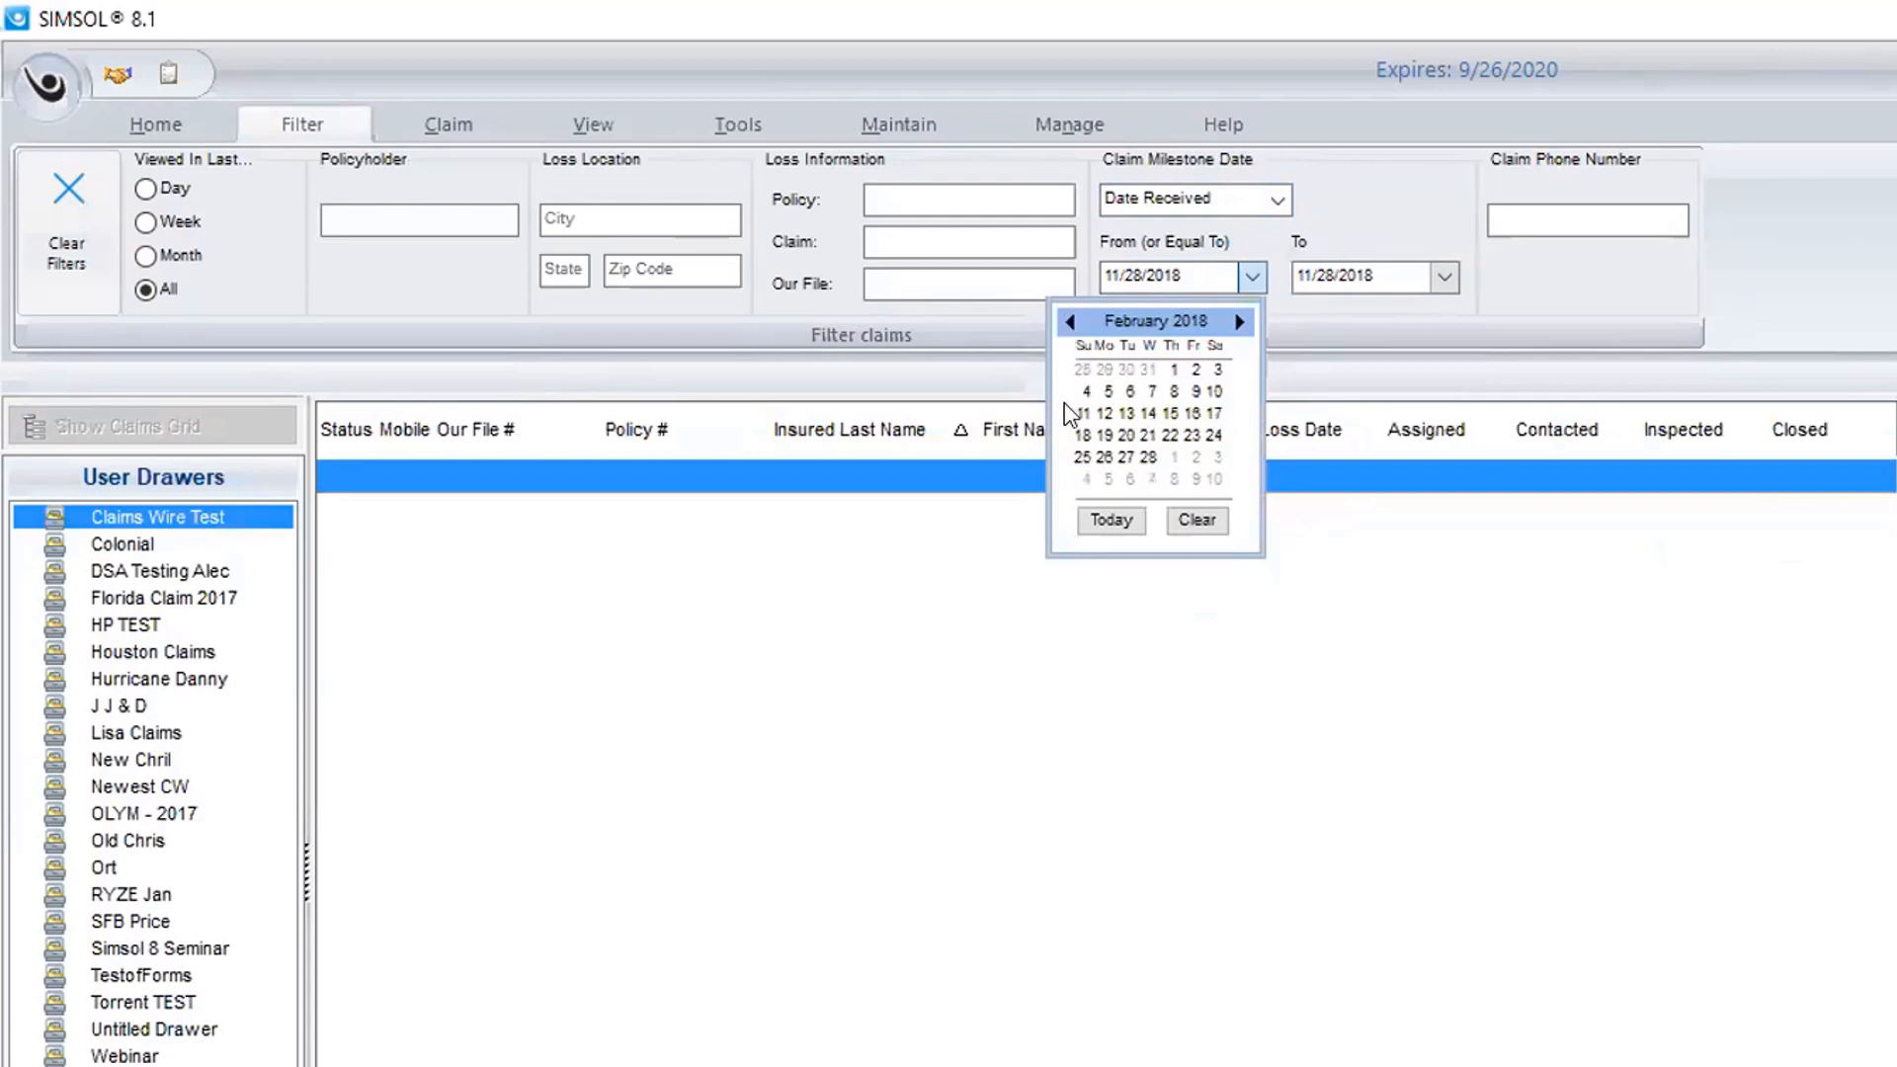
{"action": "left_click", "coordinate": [1171, 411]}
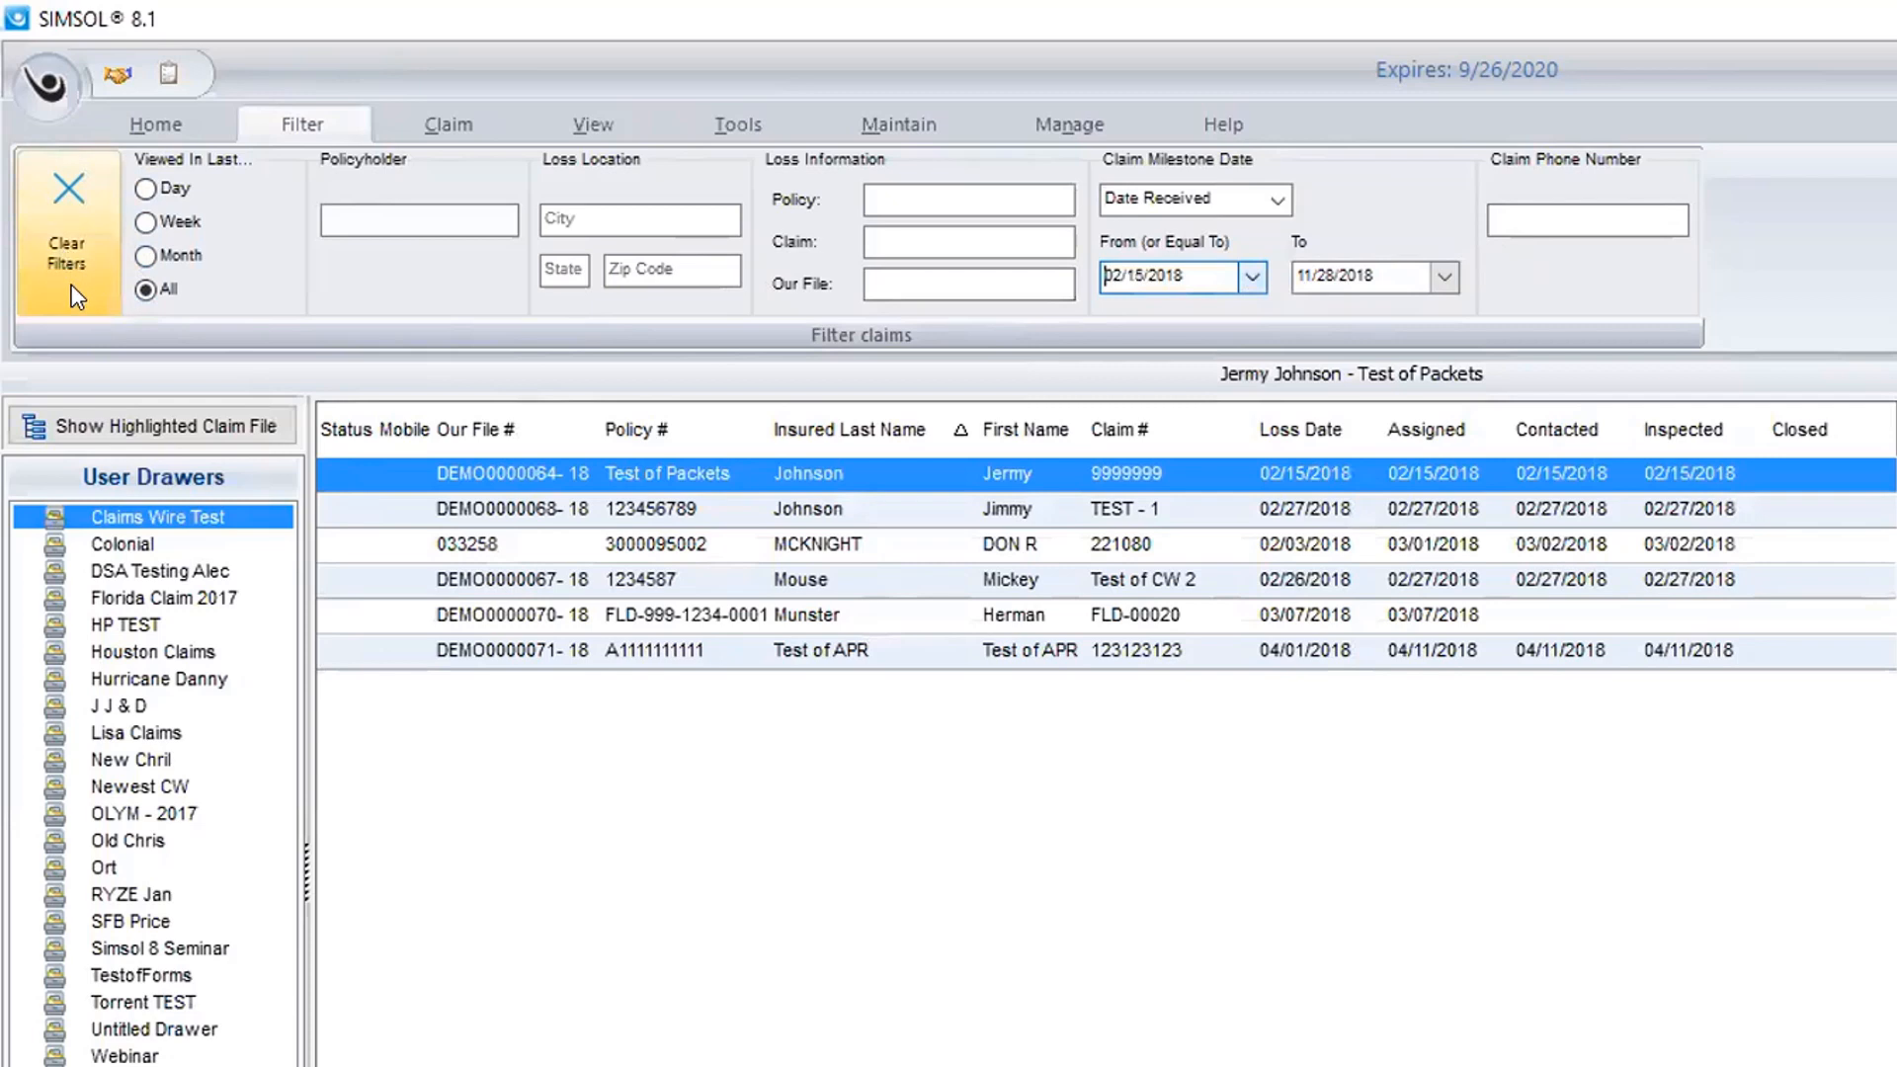
{"action": "left_click", "coordinate": [62, 178]}
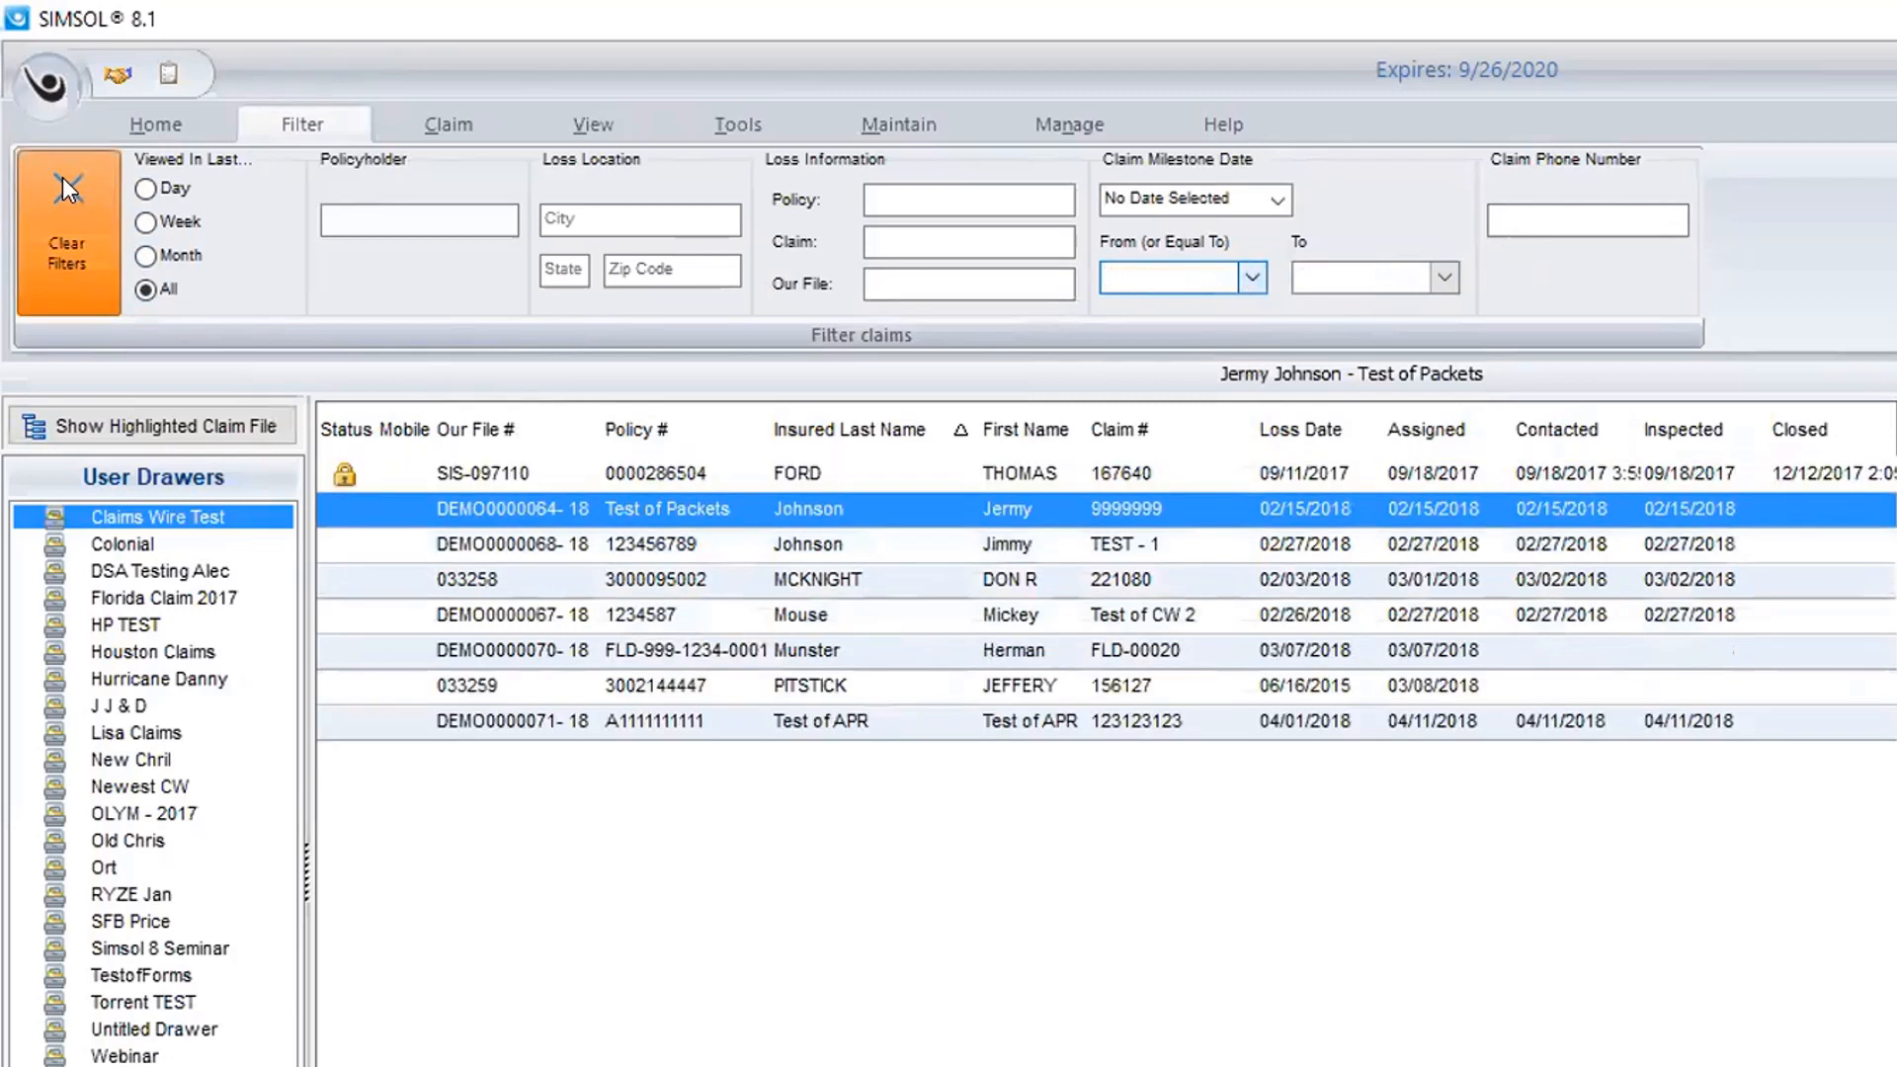
{"action": "left_click", "coordinate": [905, 873]}
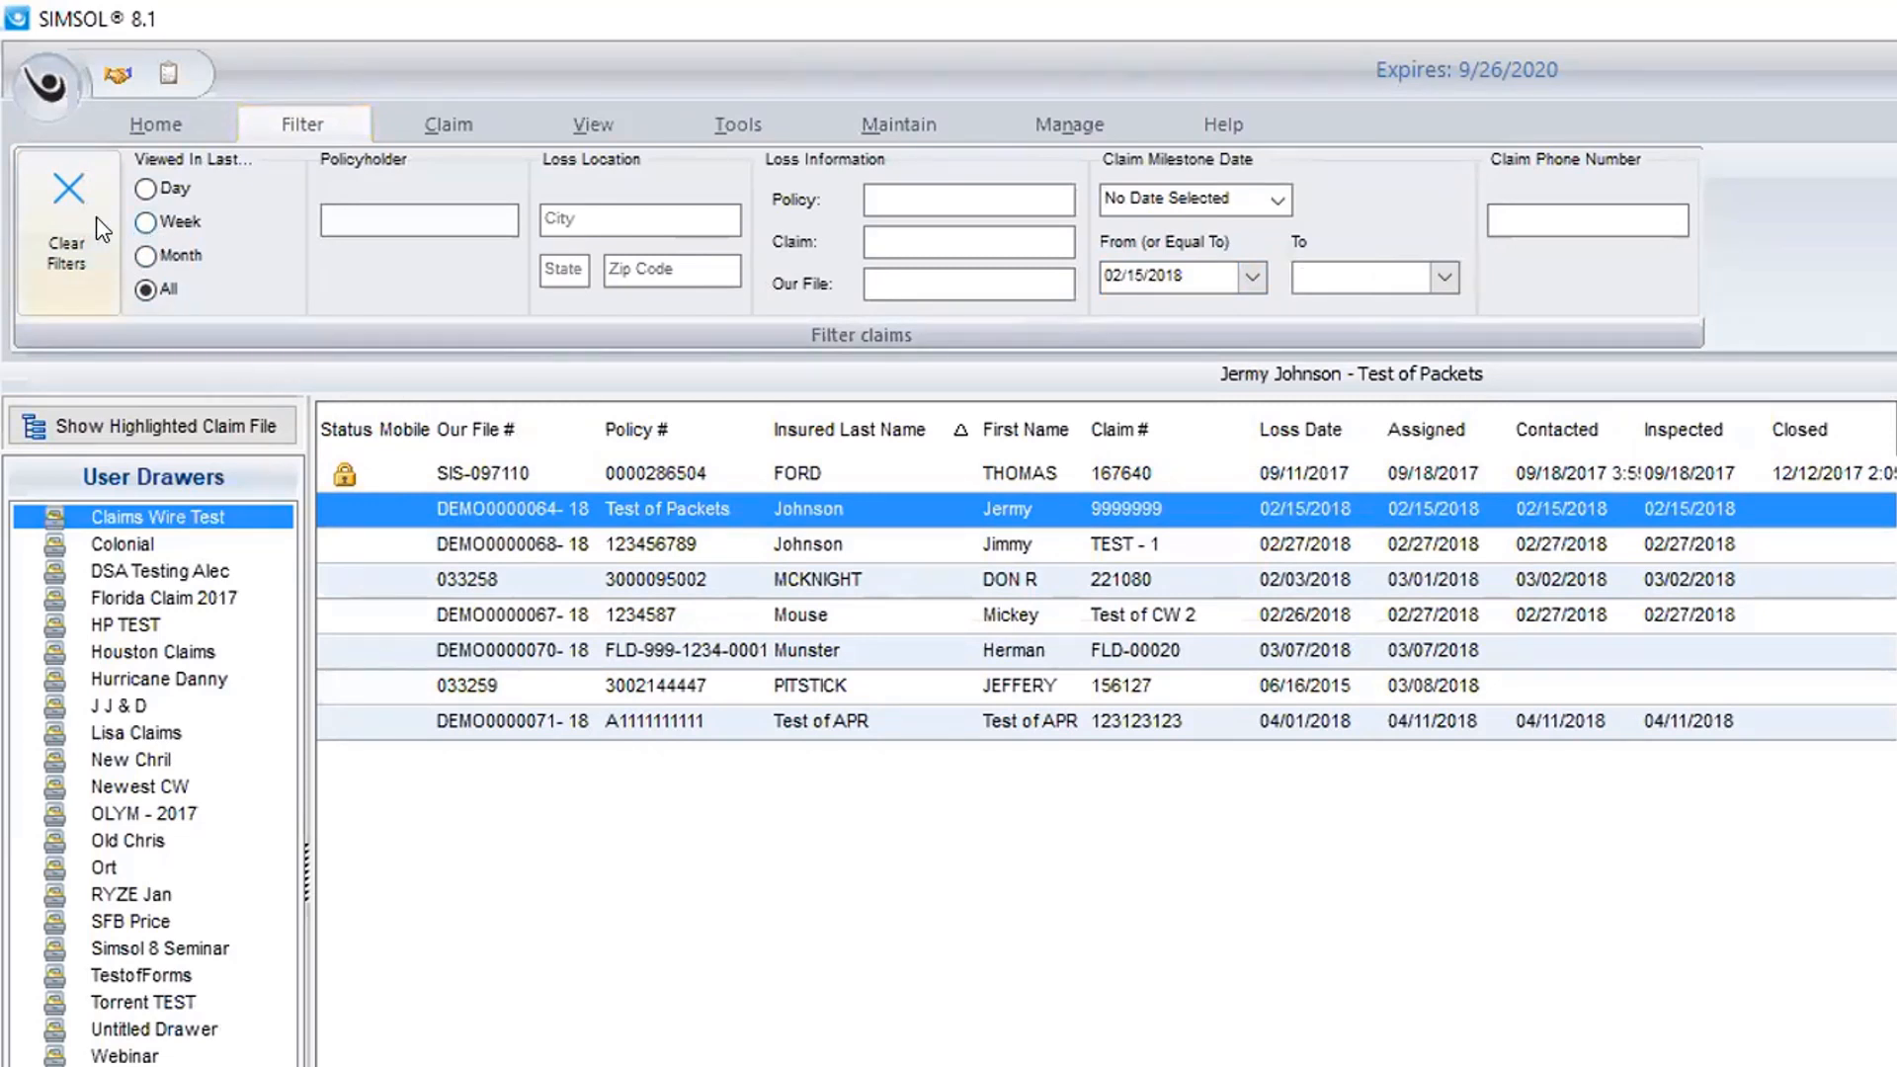
Archive the Test of Packets claim to the Desktop under the archive name test packets.
{"action": "left_click", "coordinate": [159, 122]}
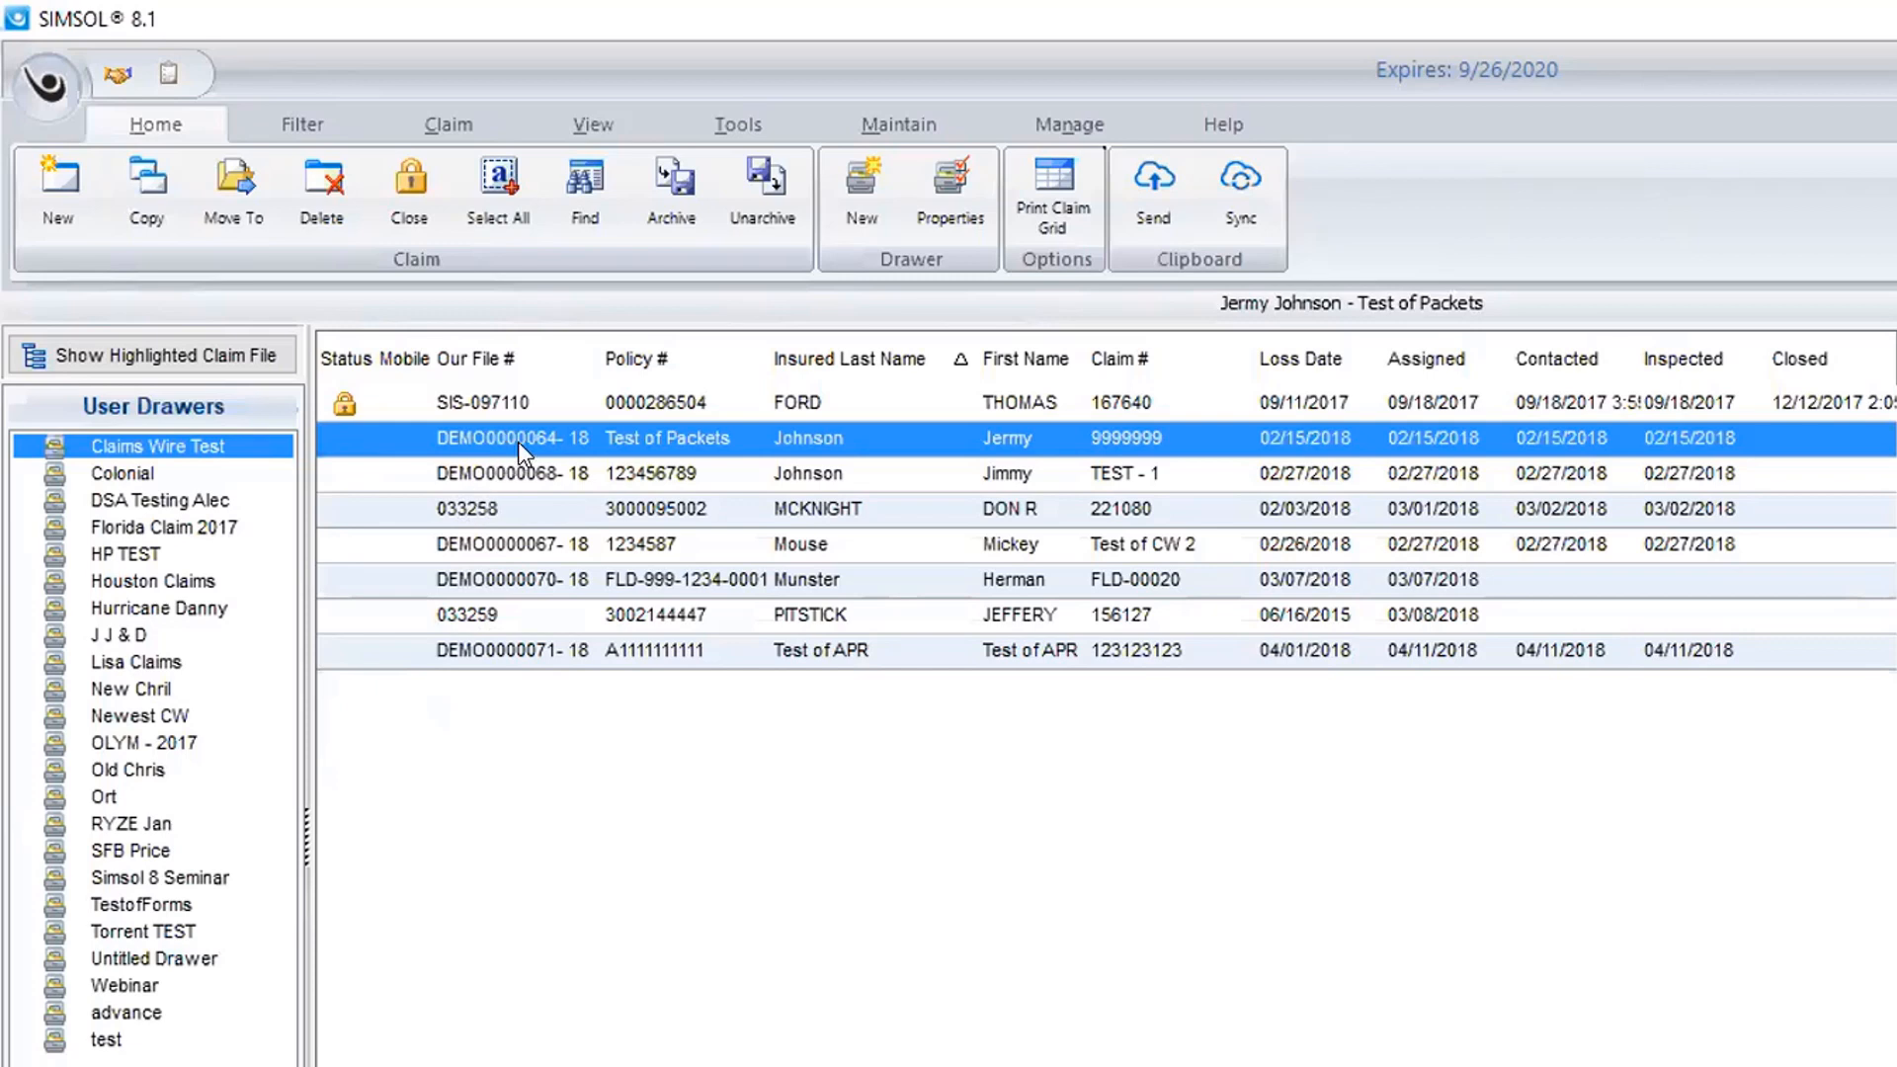
{"action": "left_click", "coordinate": [679, 219]}
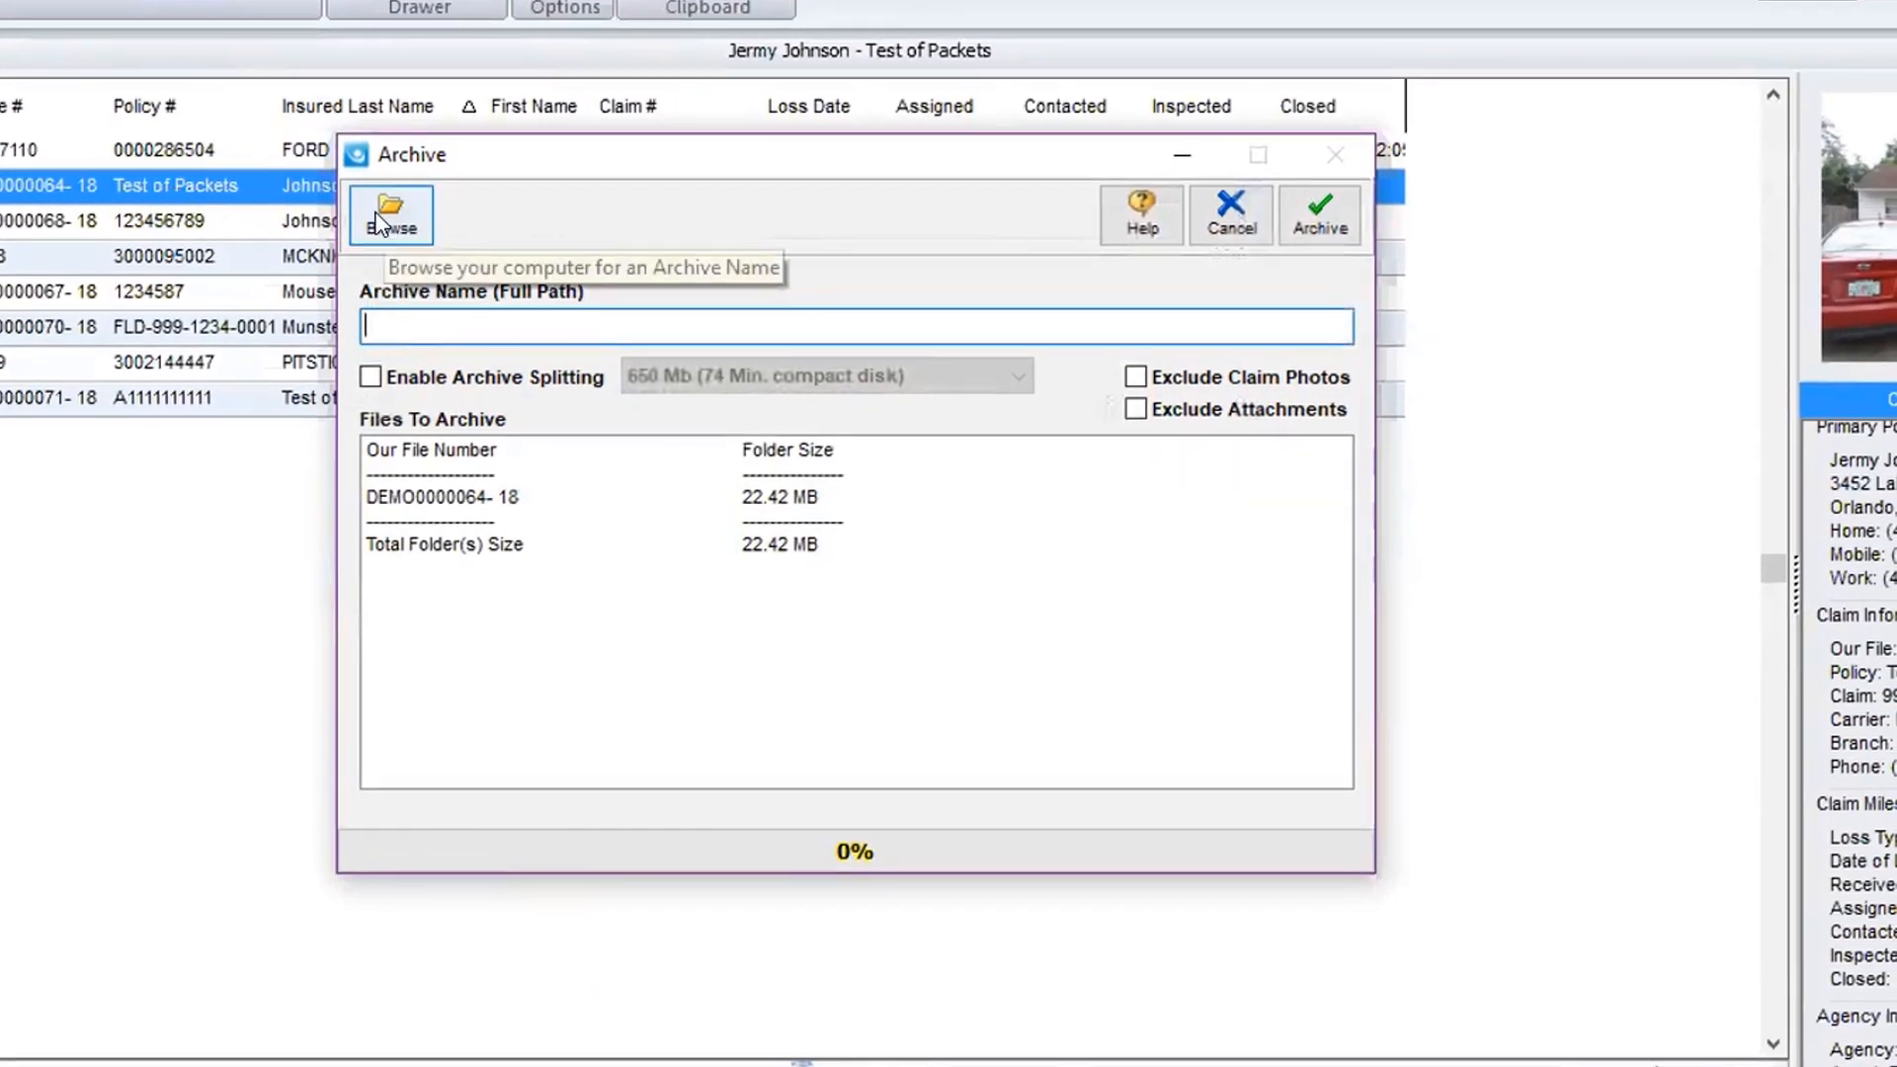
{"action": "left_click", "coordinate": [379, 223]}
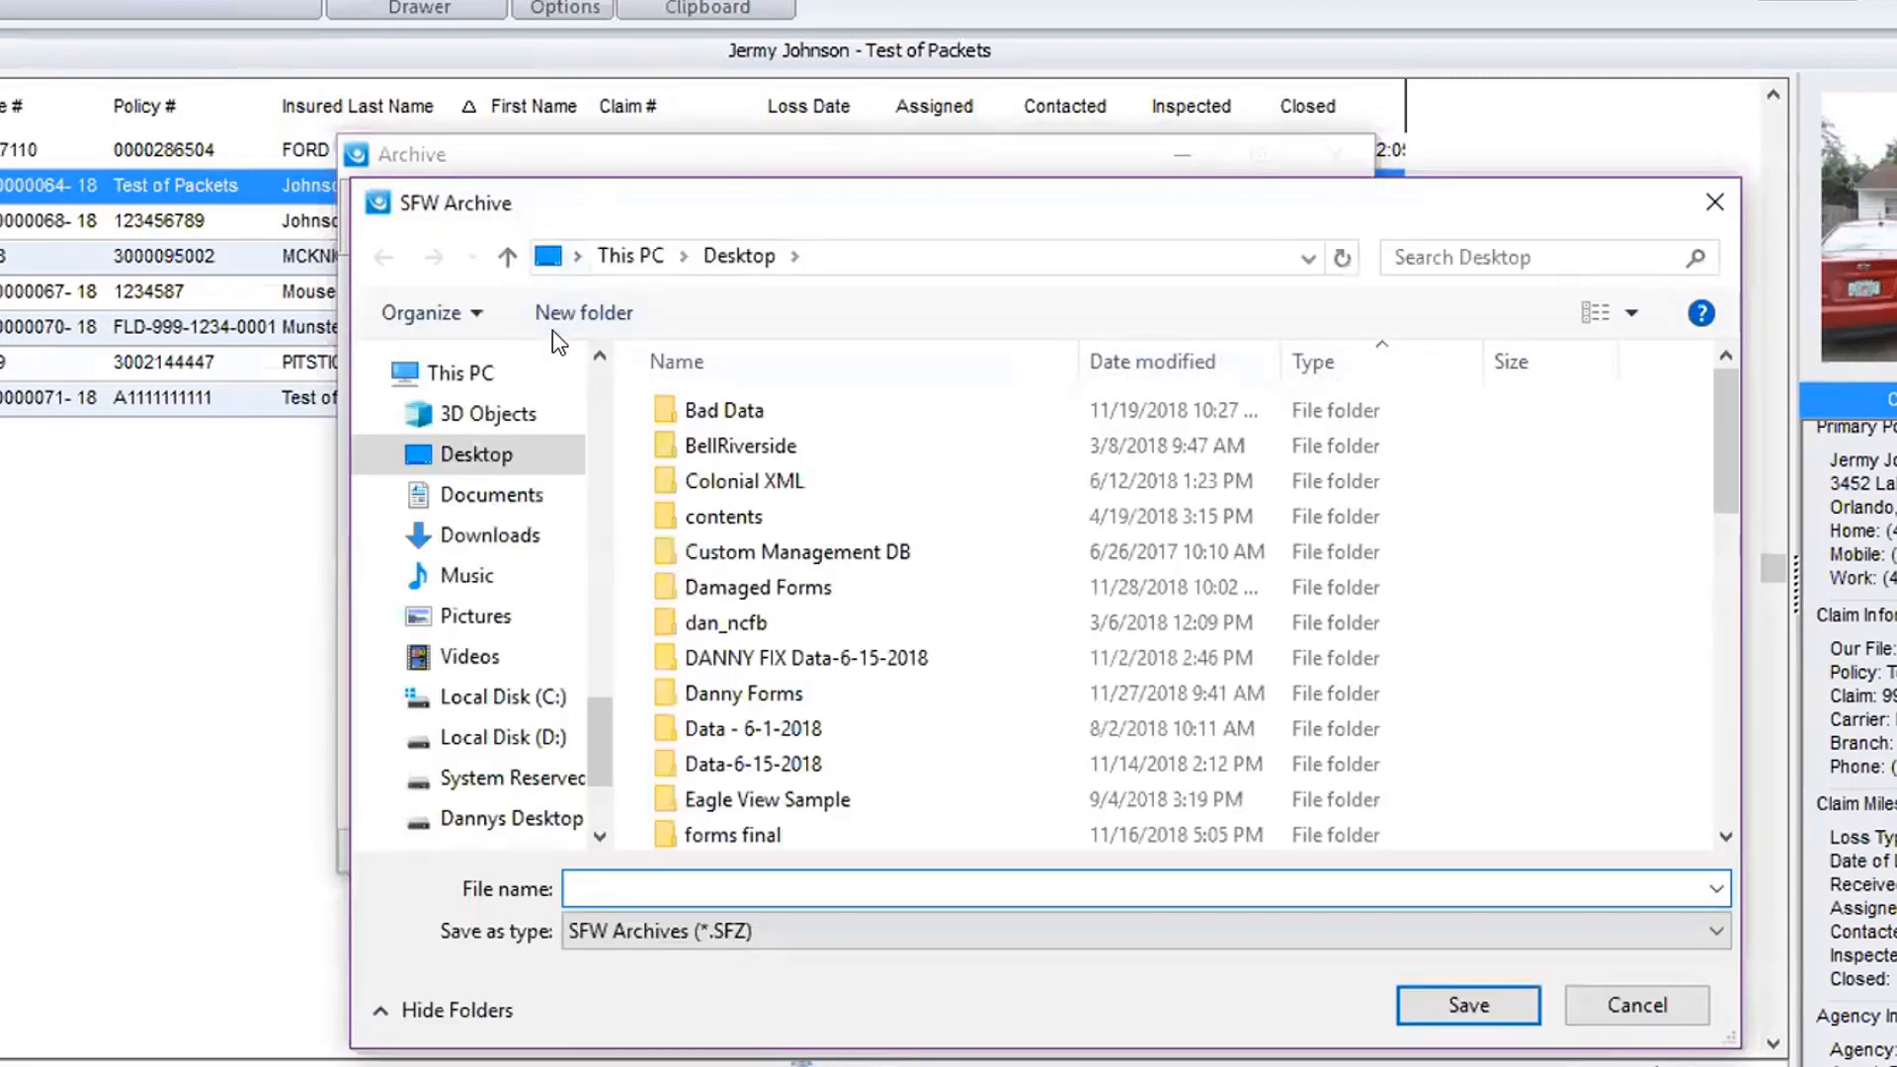
{"action": "left_click", "coordinate": [504, 453]}
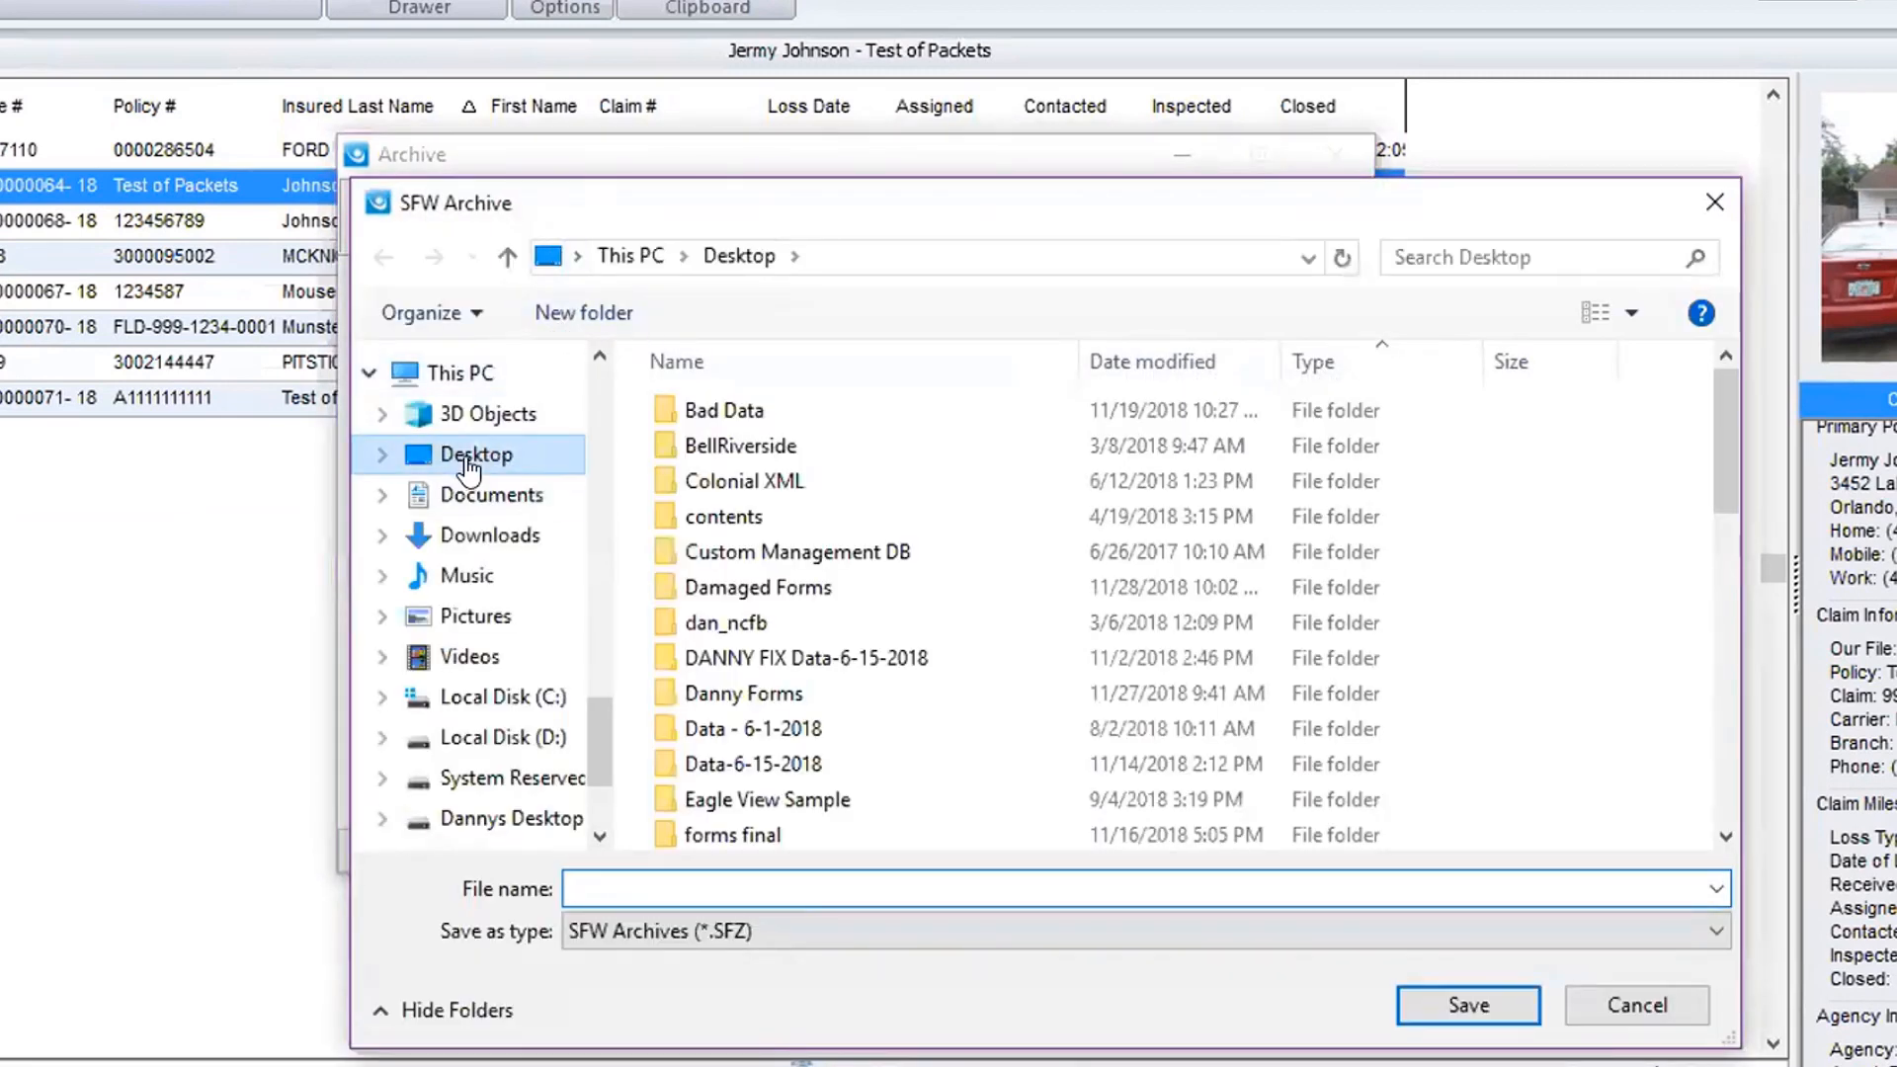
{"action": "left_click", "coordinate": [683, 886]}
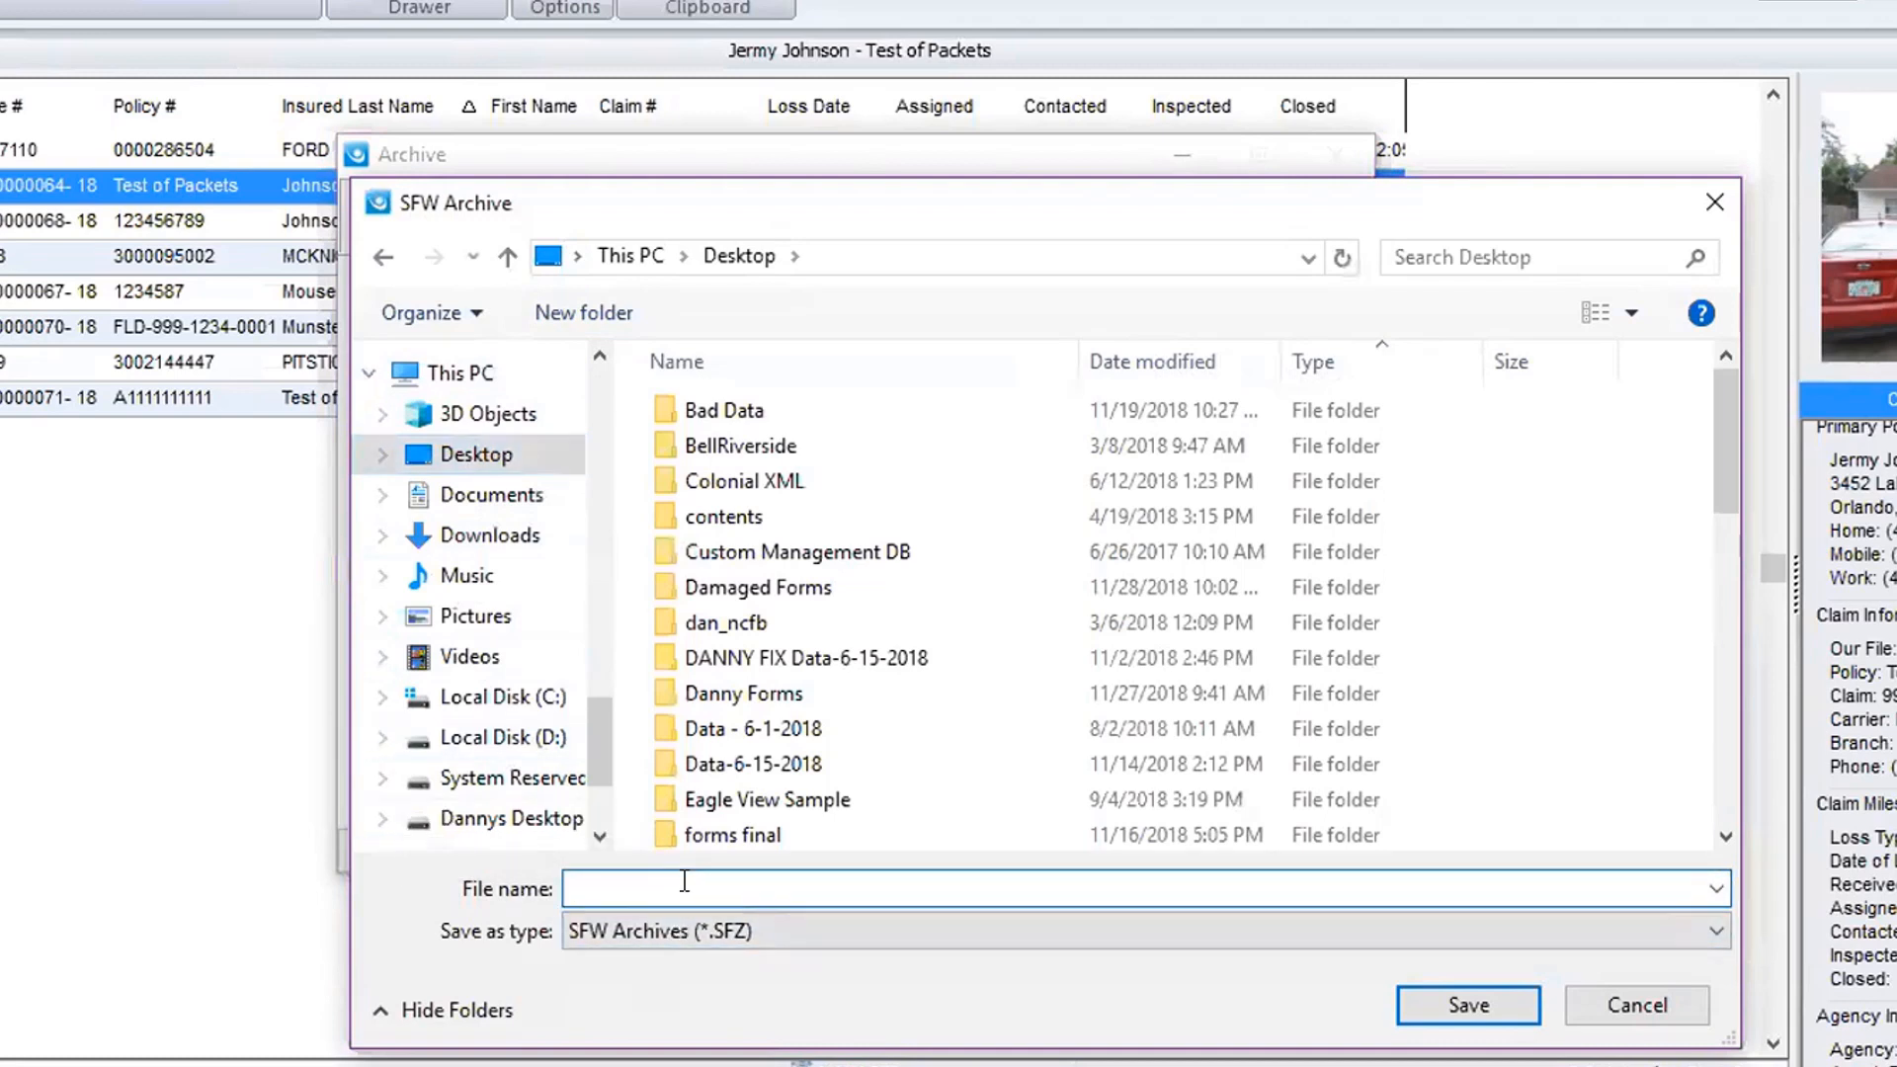
{"action": "type", "text": "te"}
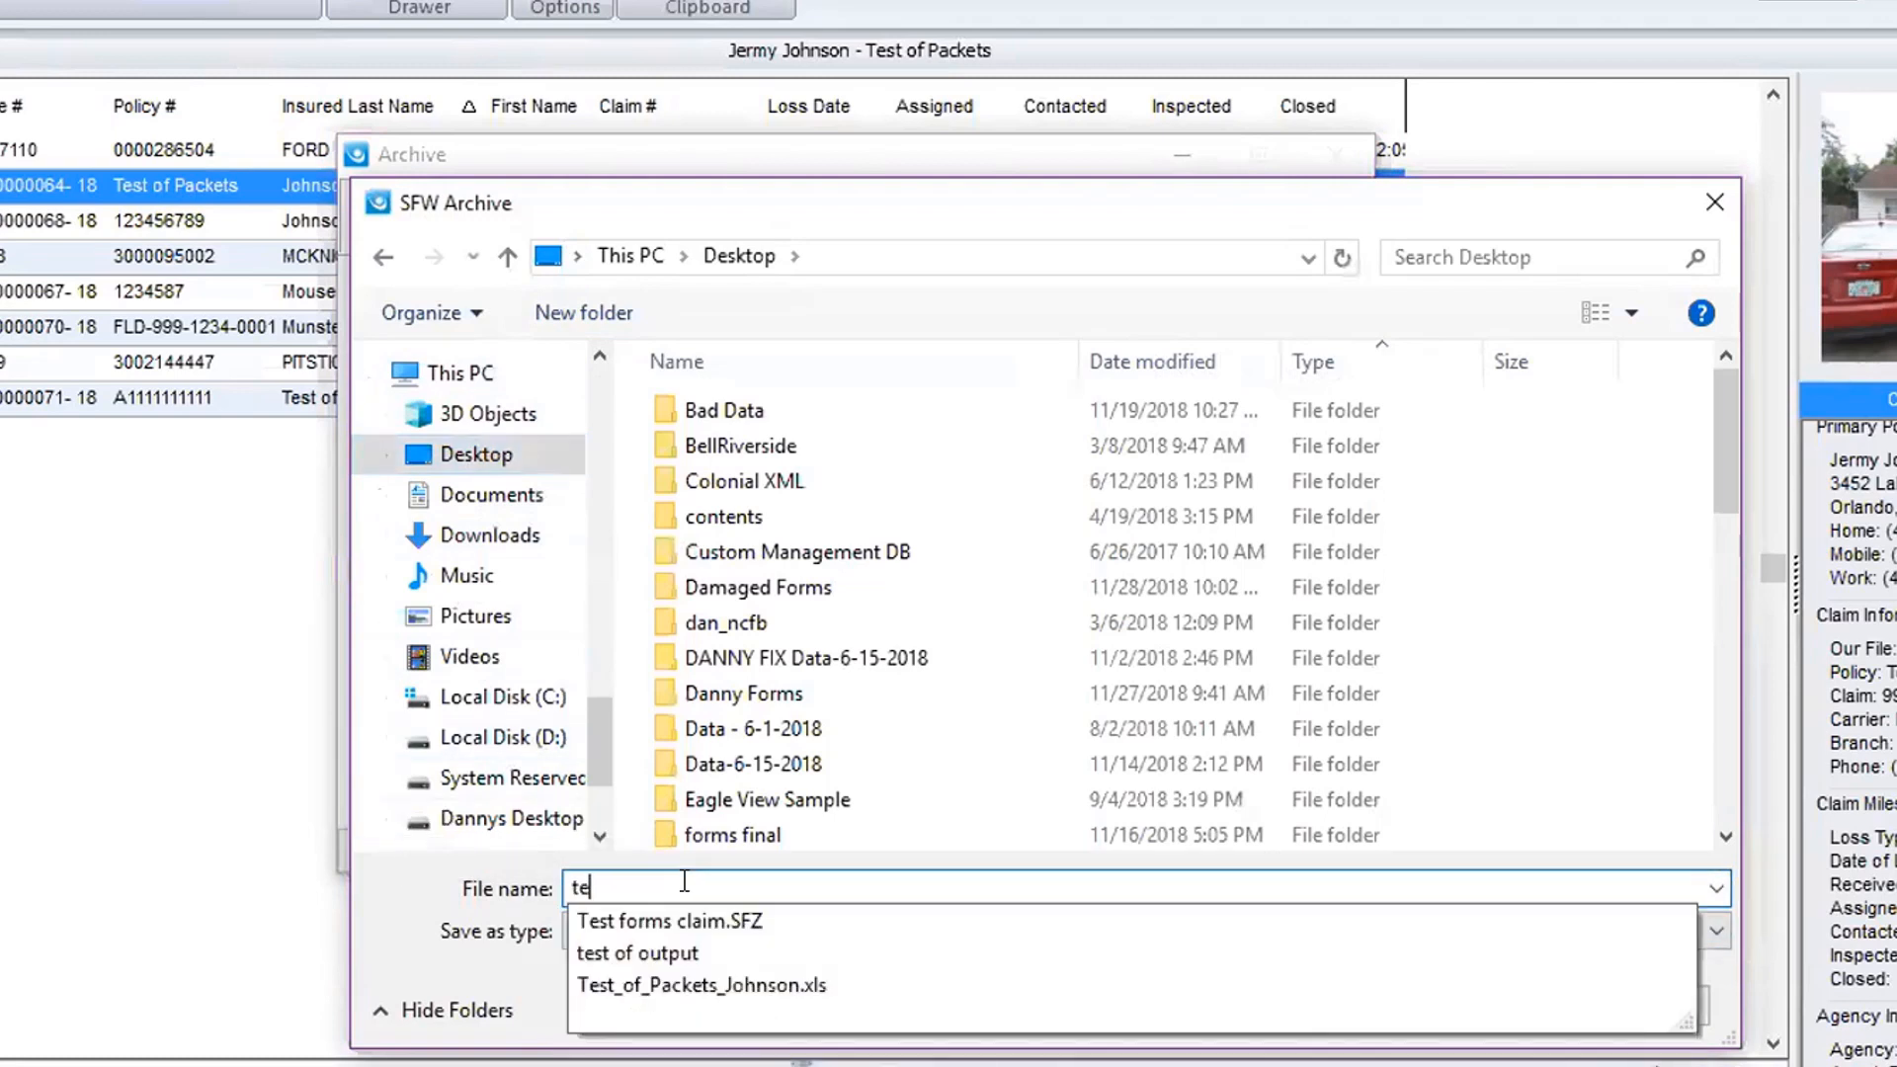
{"action": "type", "text": "st packets"}
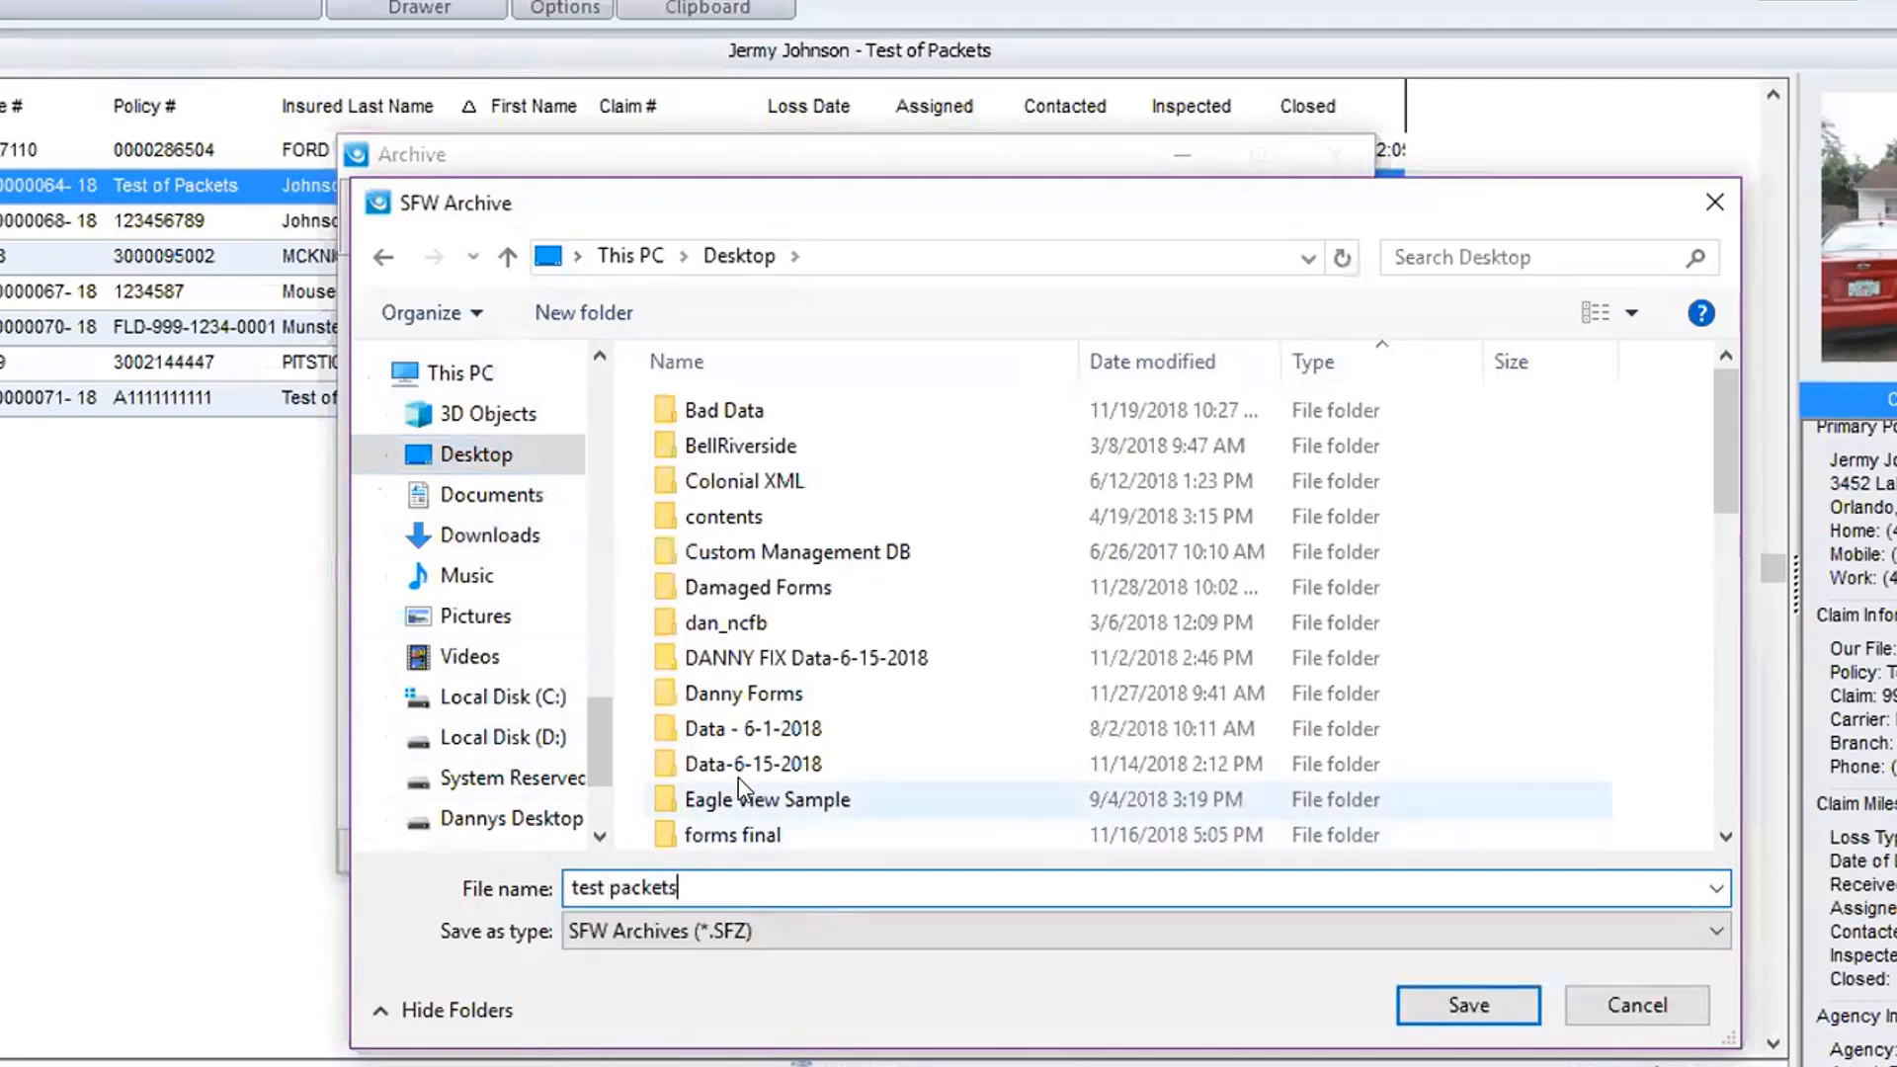
{"action": "left_click", "coordinate": [1439, 1005]}
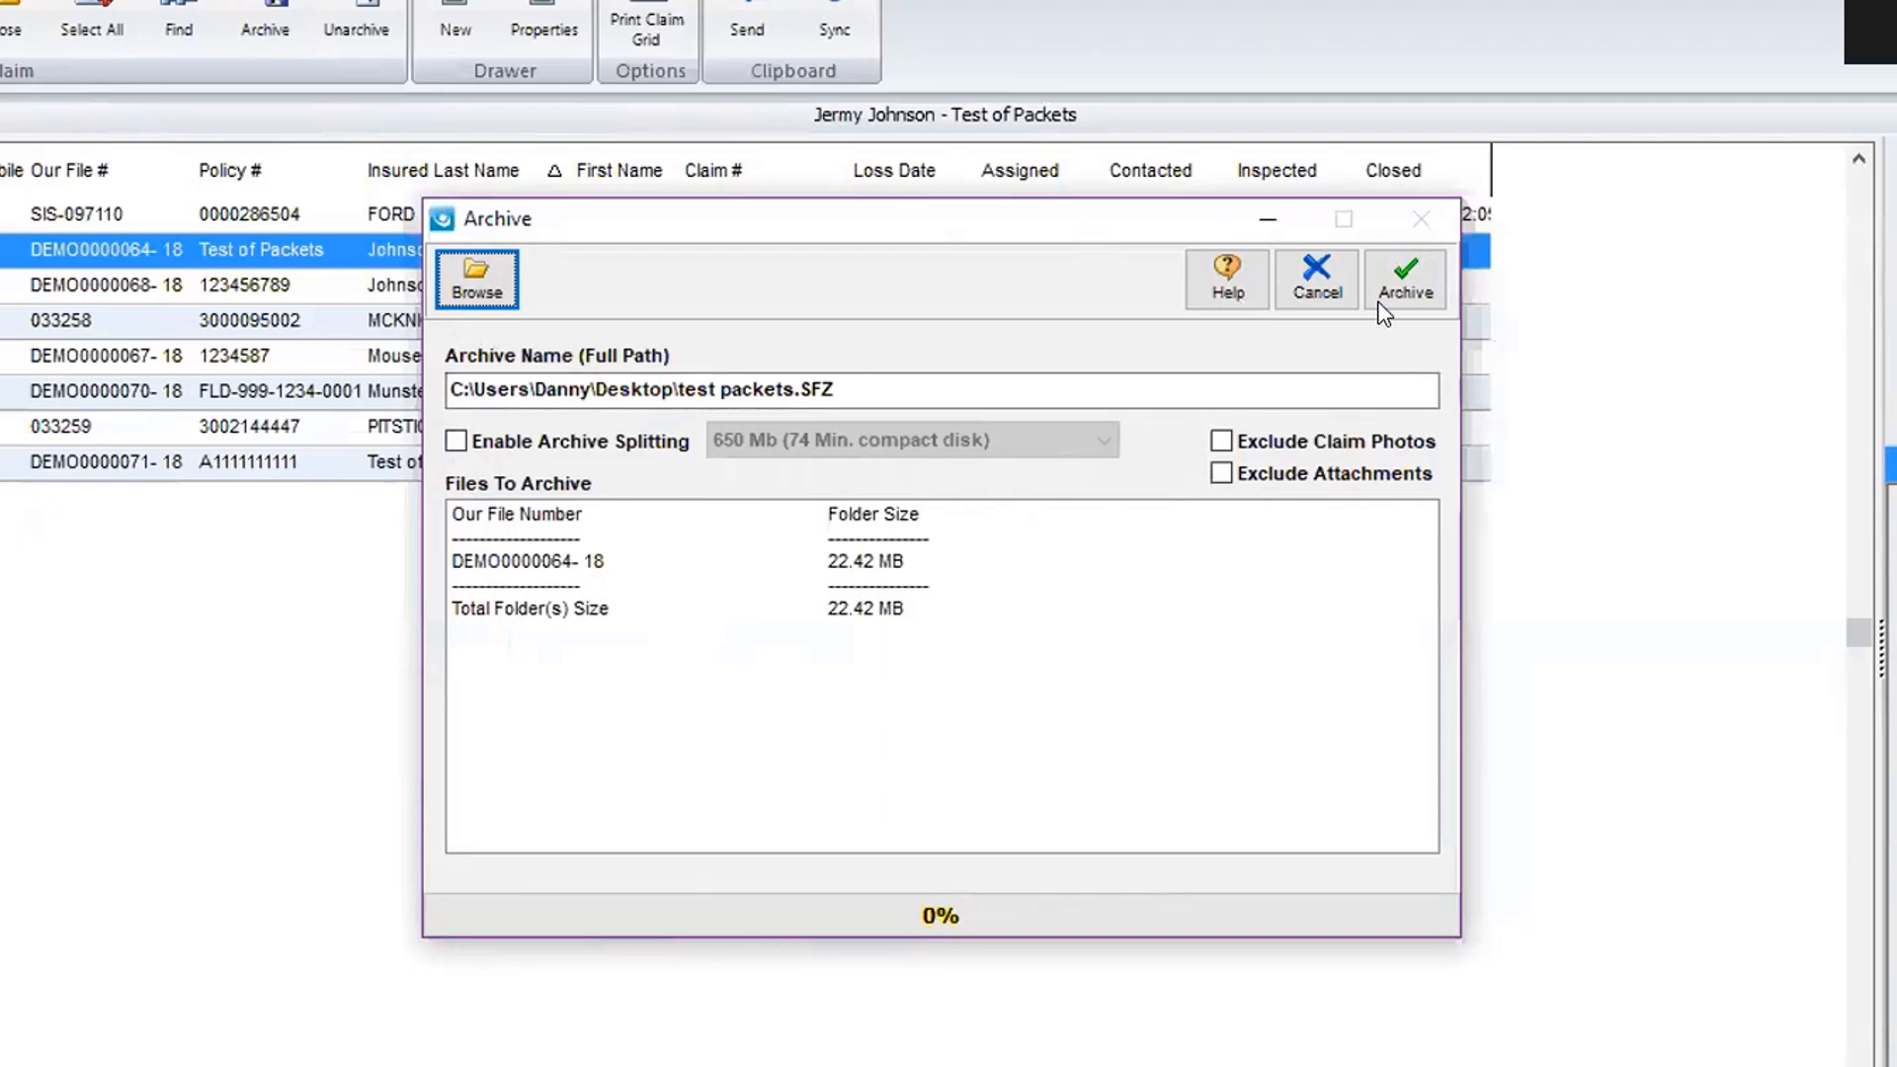
{"action": "left_click", "coordinate": [1389, 278]}
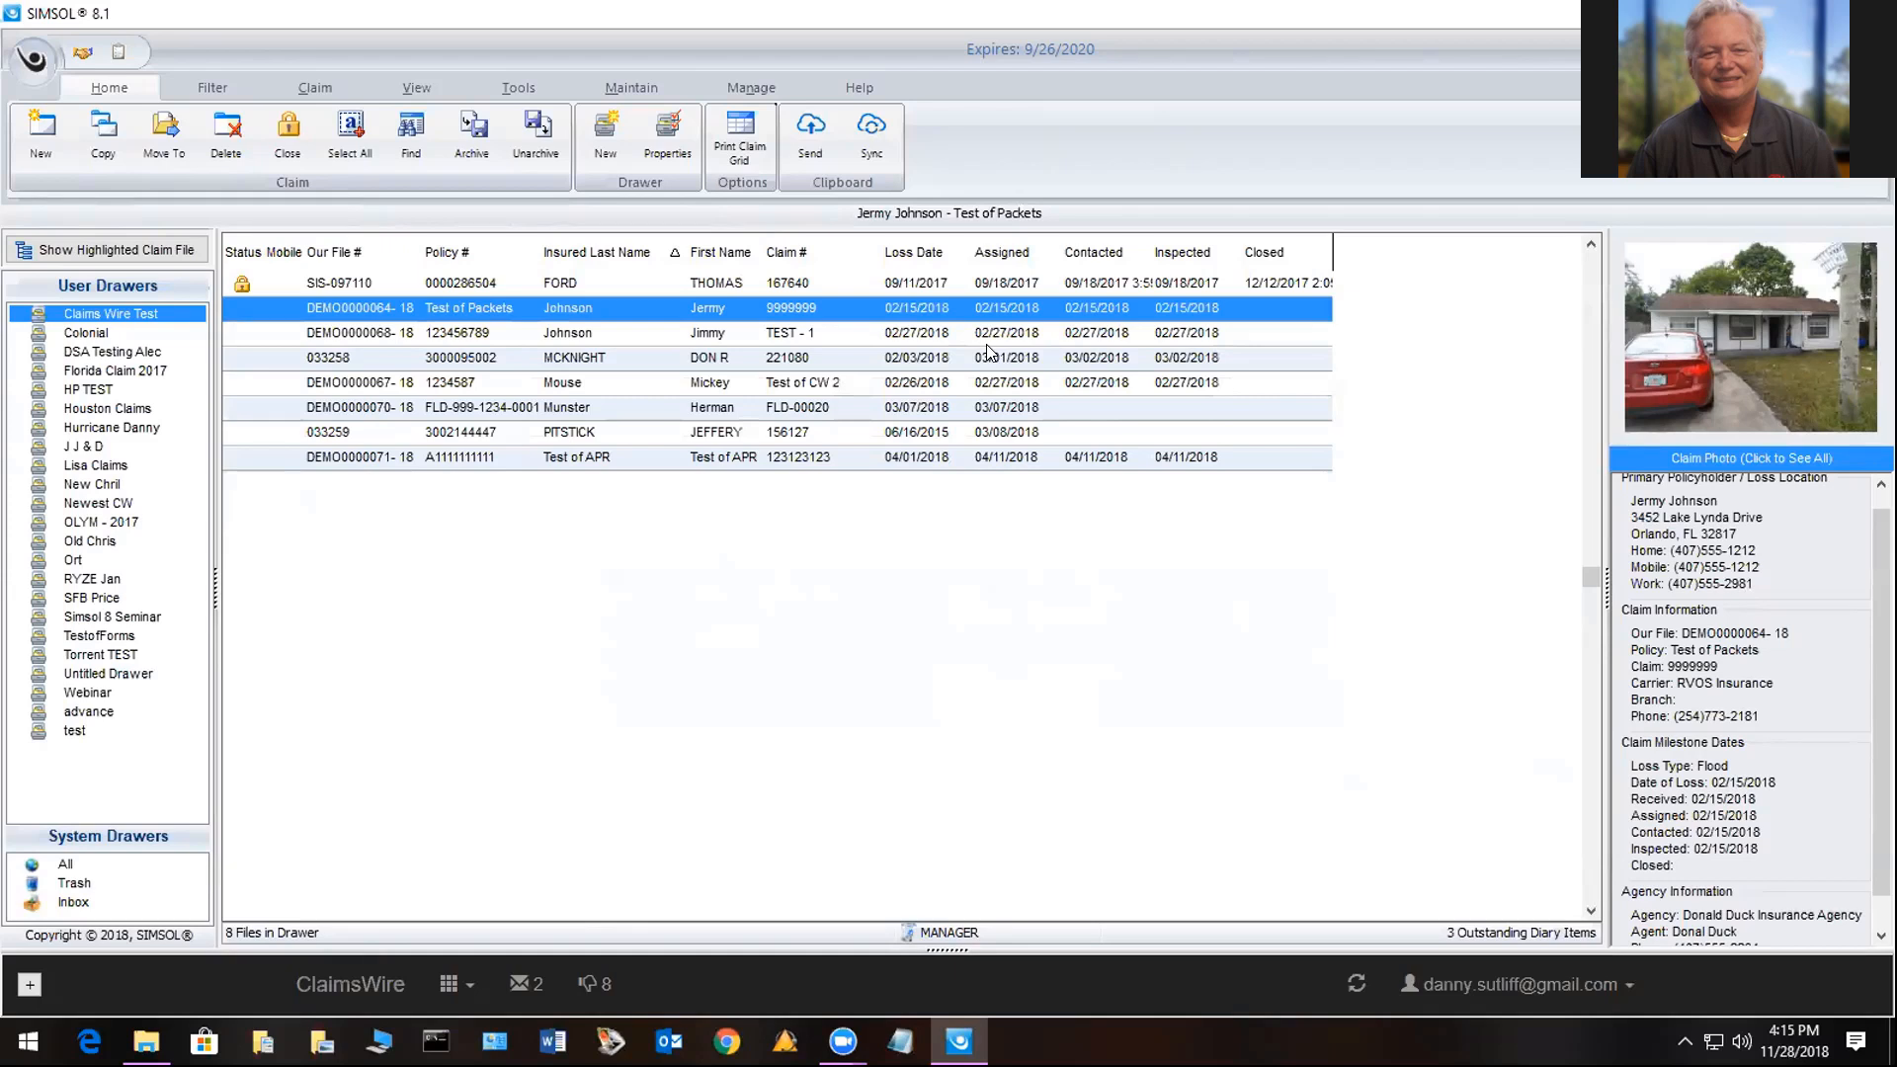
Archive all claims in the Claims Wire Test drawer except the last two to the Desktop as unarch test.
{"action": "left_click", "coordinate": [349, 144]}
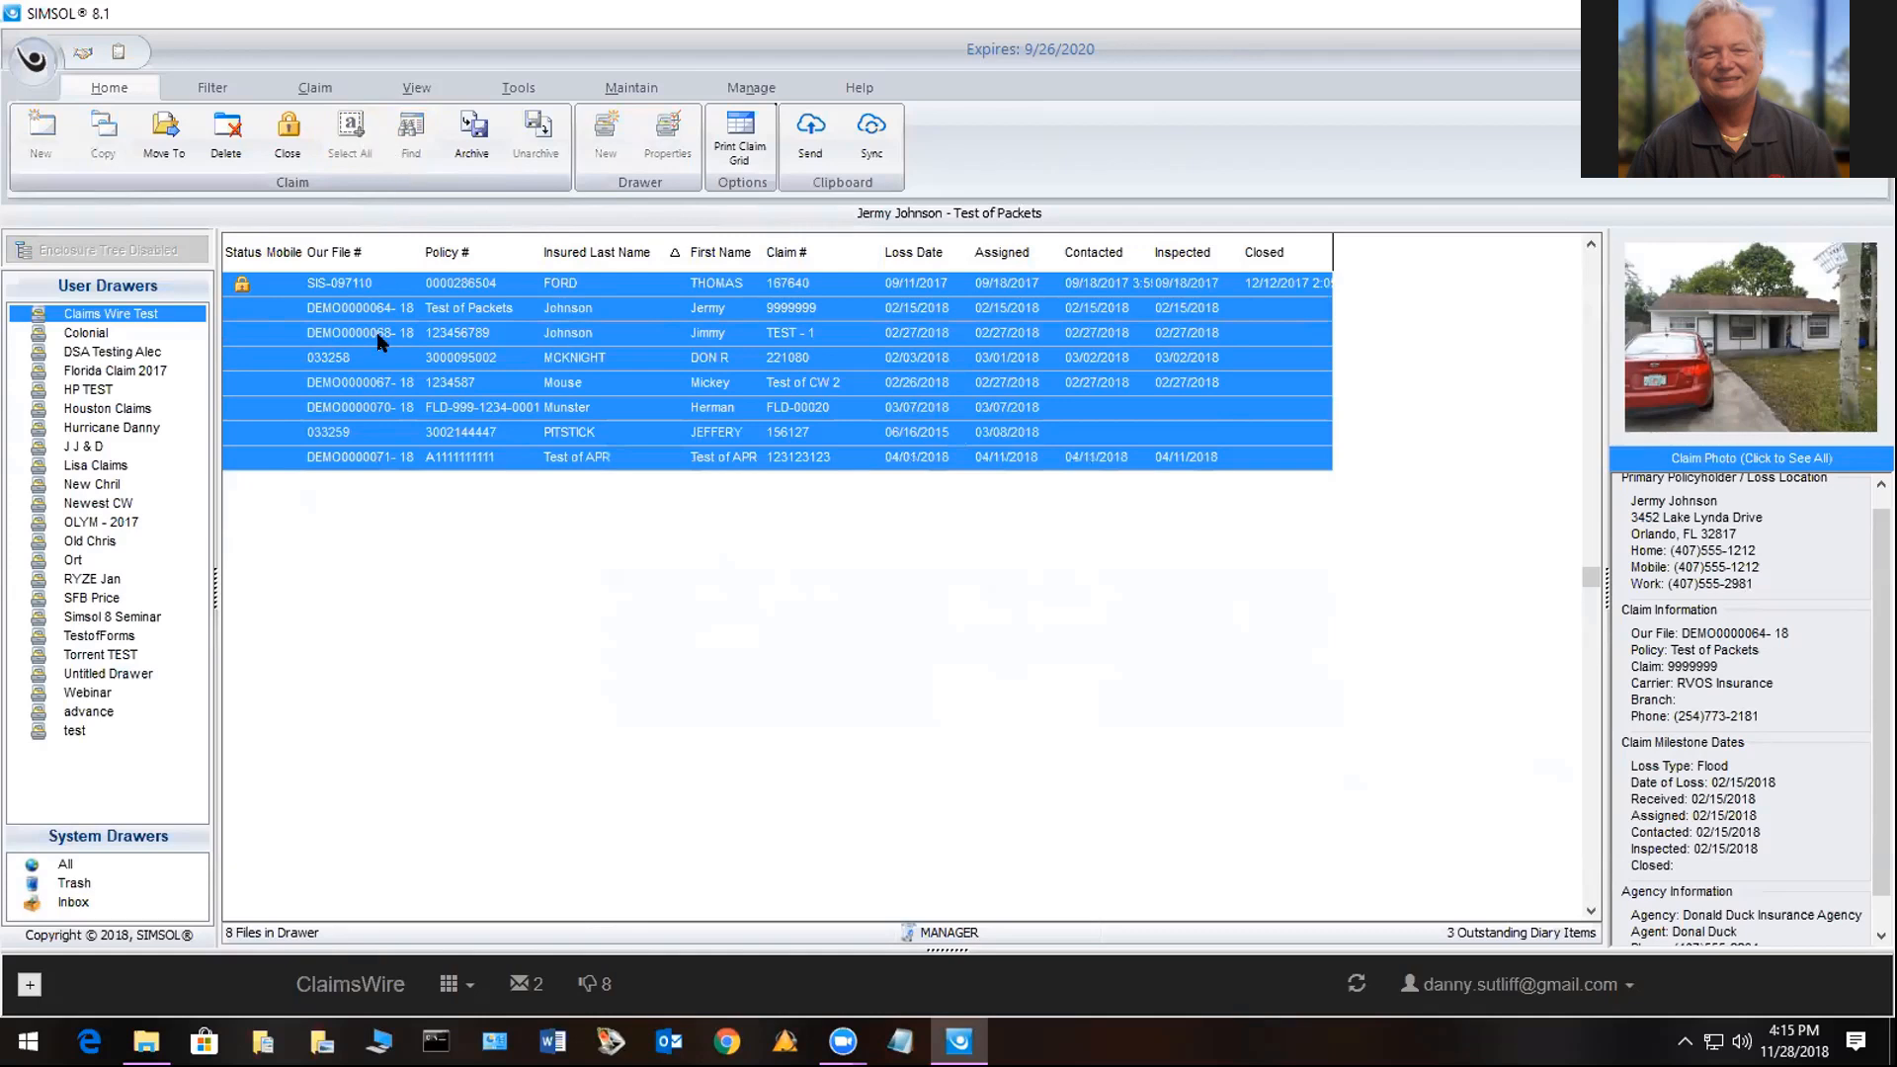
{"action": "left_click", "coordinate": [439, 455], "text": "ctrl"}
{"action": "left_click", "coordinate": [440, 454], "text": "ctrl"}
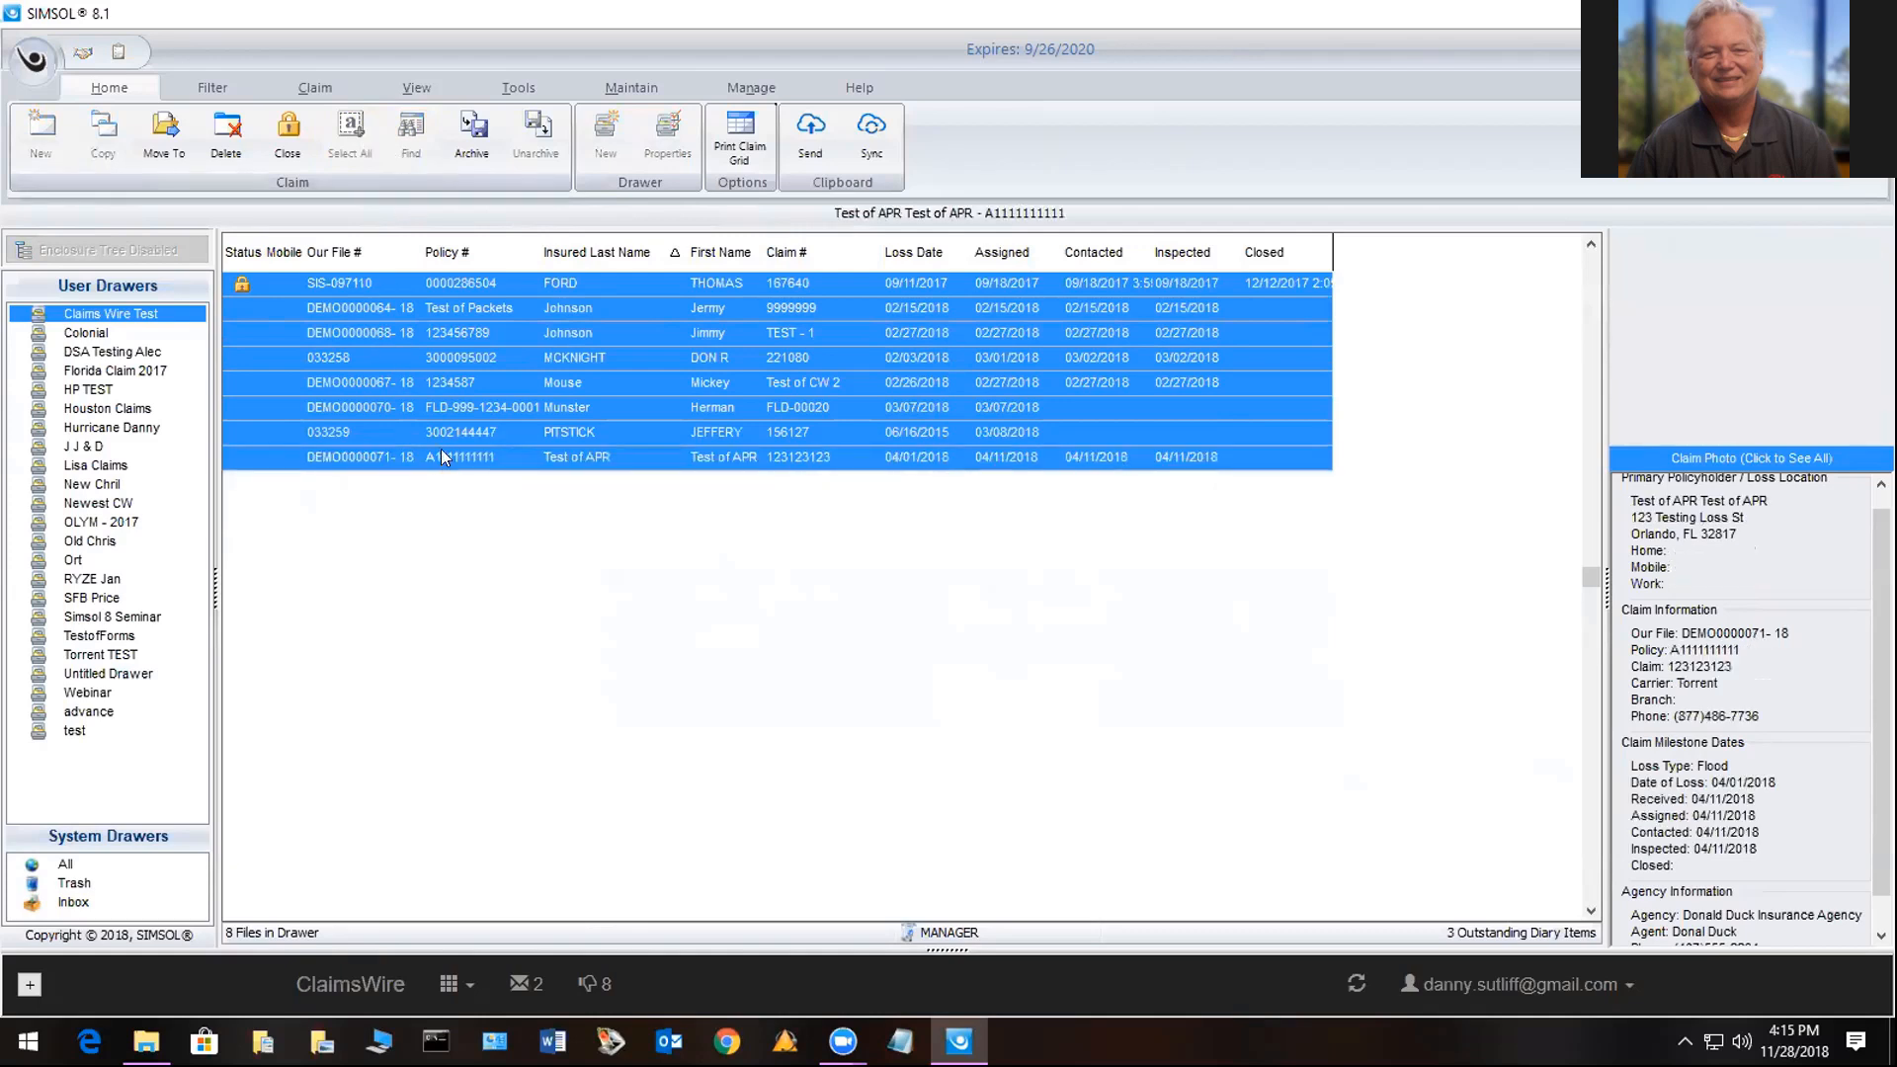
{"action": "left_click", "coordinate": [441, 453], "text": "ctrl"}
{"action": "left_click", "coordinate": [443, 435], "text": "ctrl"}
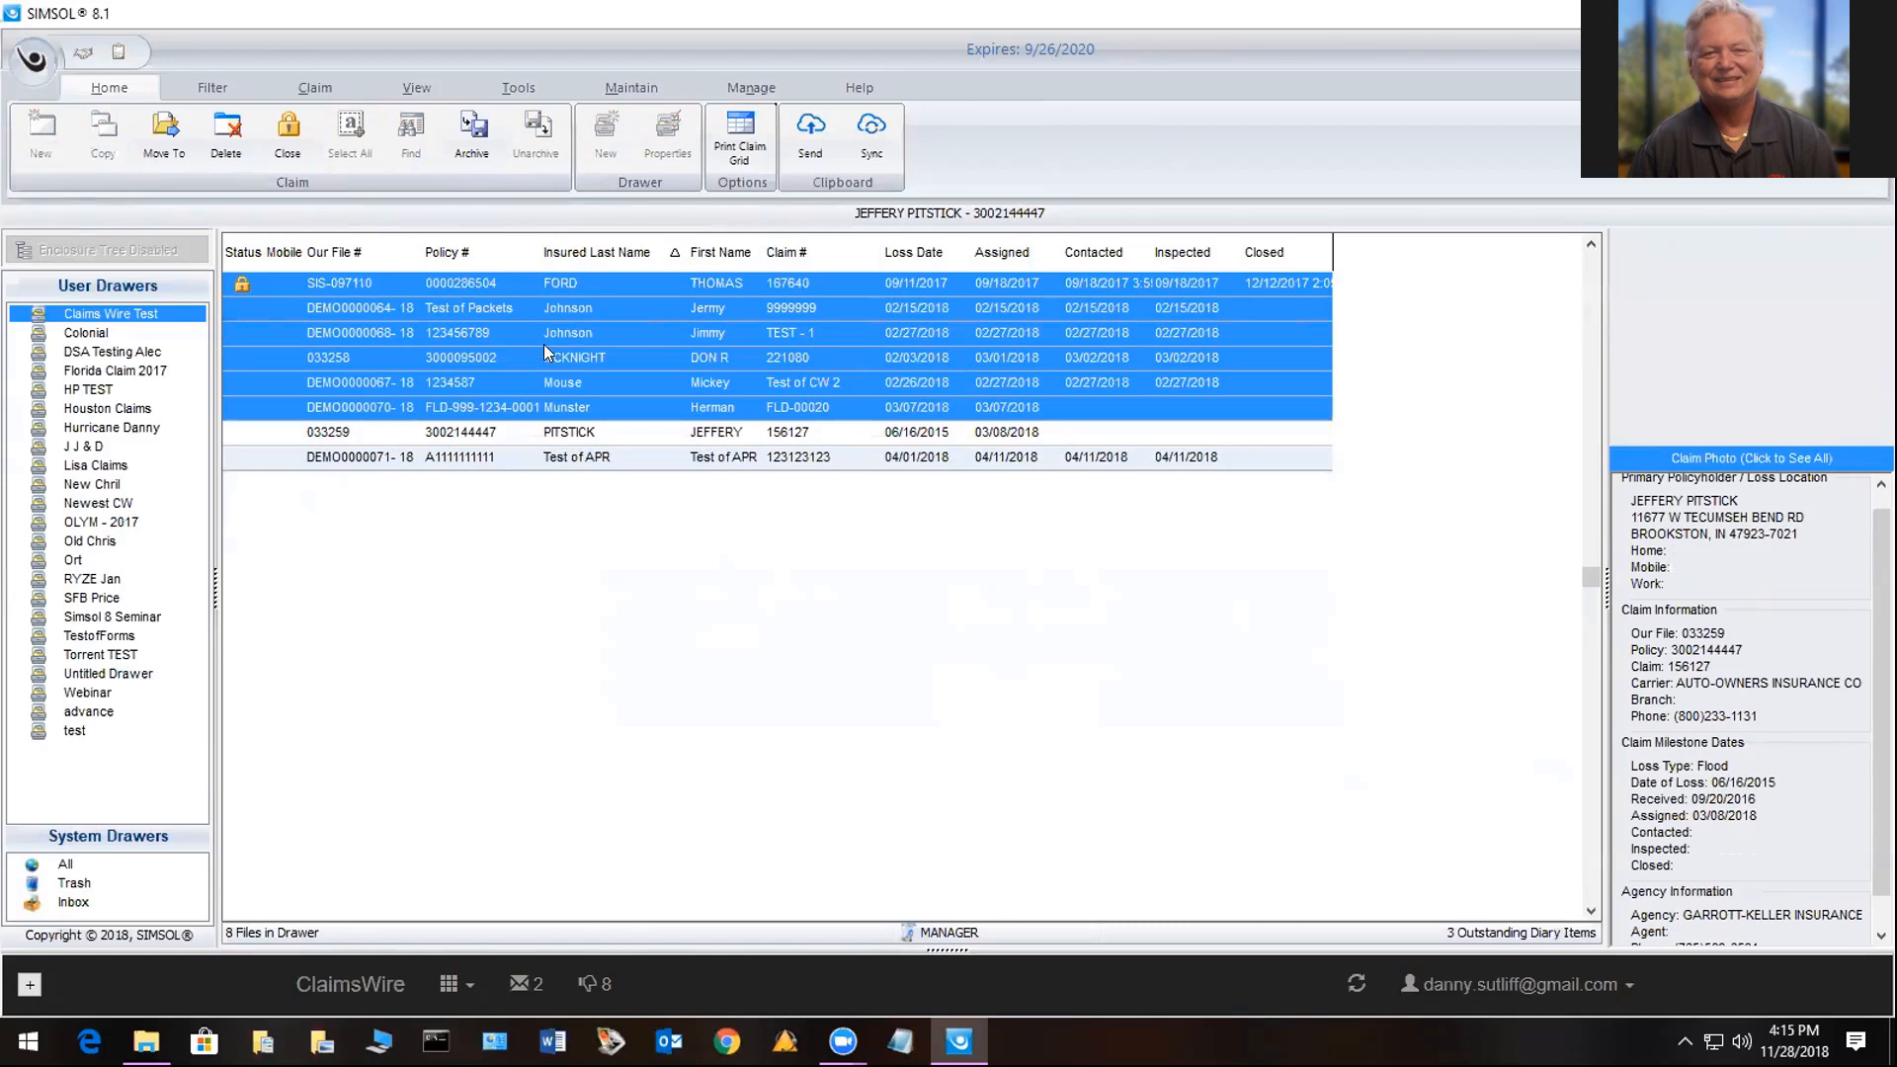
{"action": "left_click", "coordinate": [472, 149]}
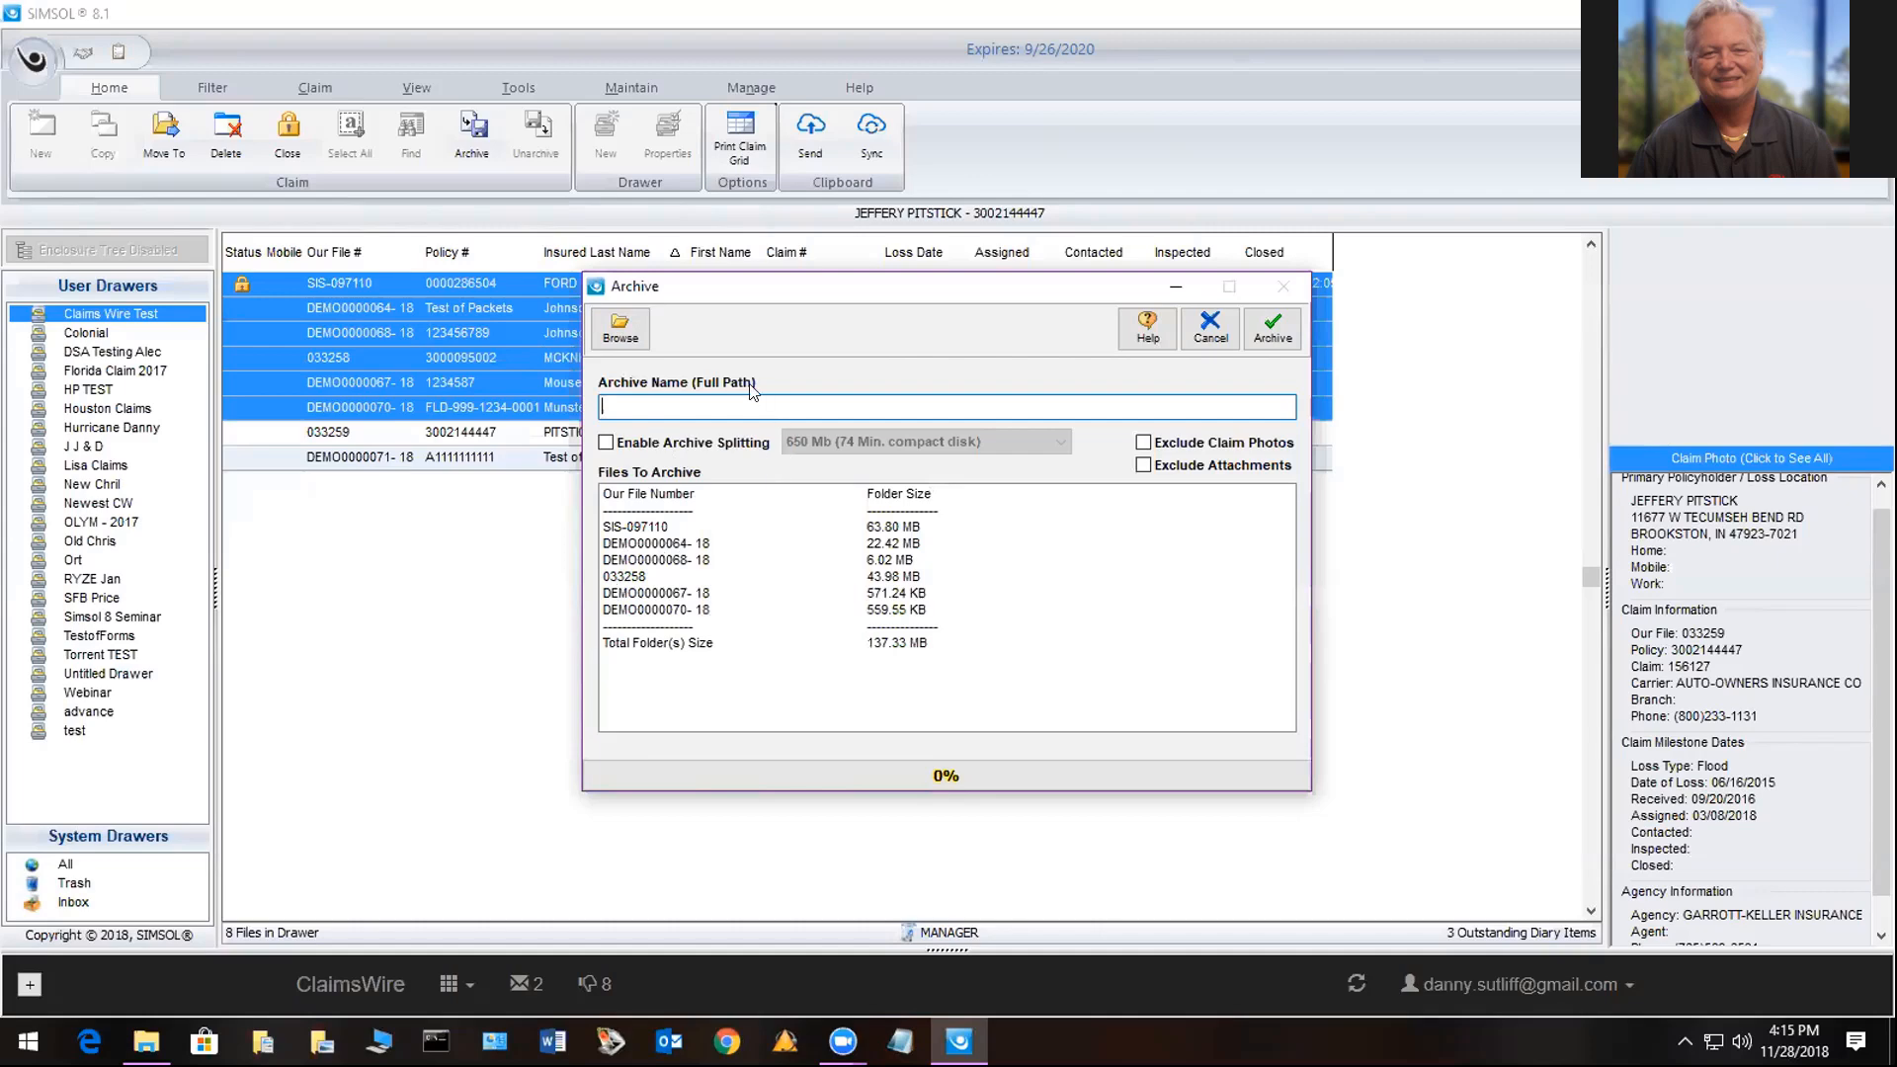
{"action": "left_click", "coordinate": [621, 329]}
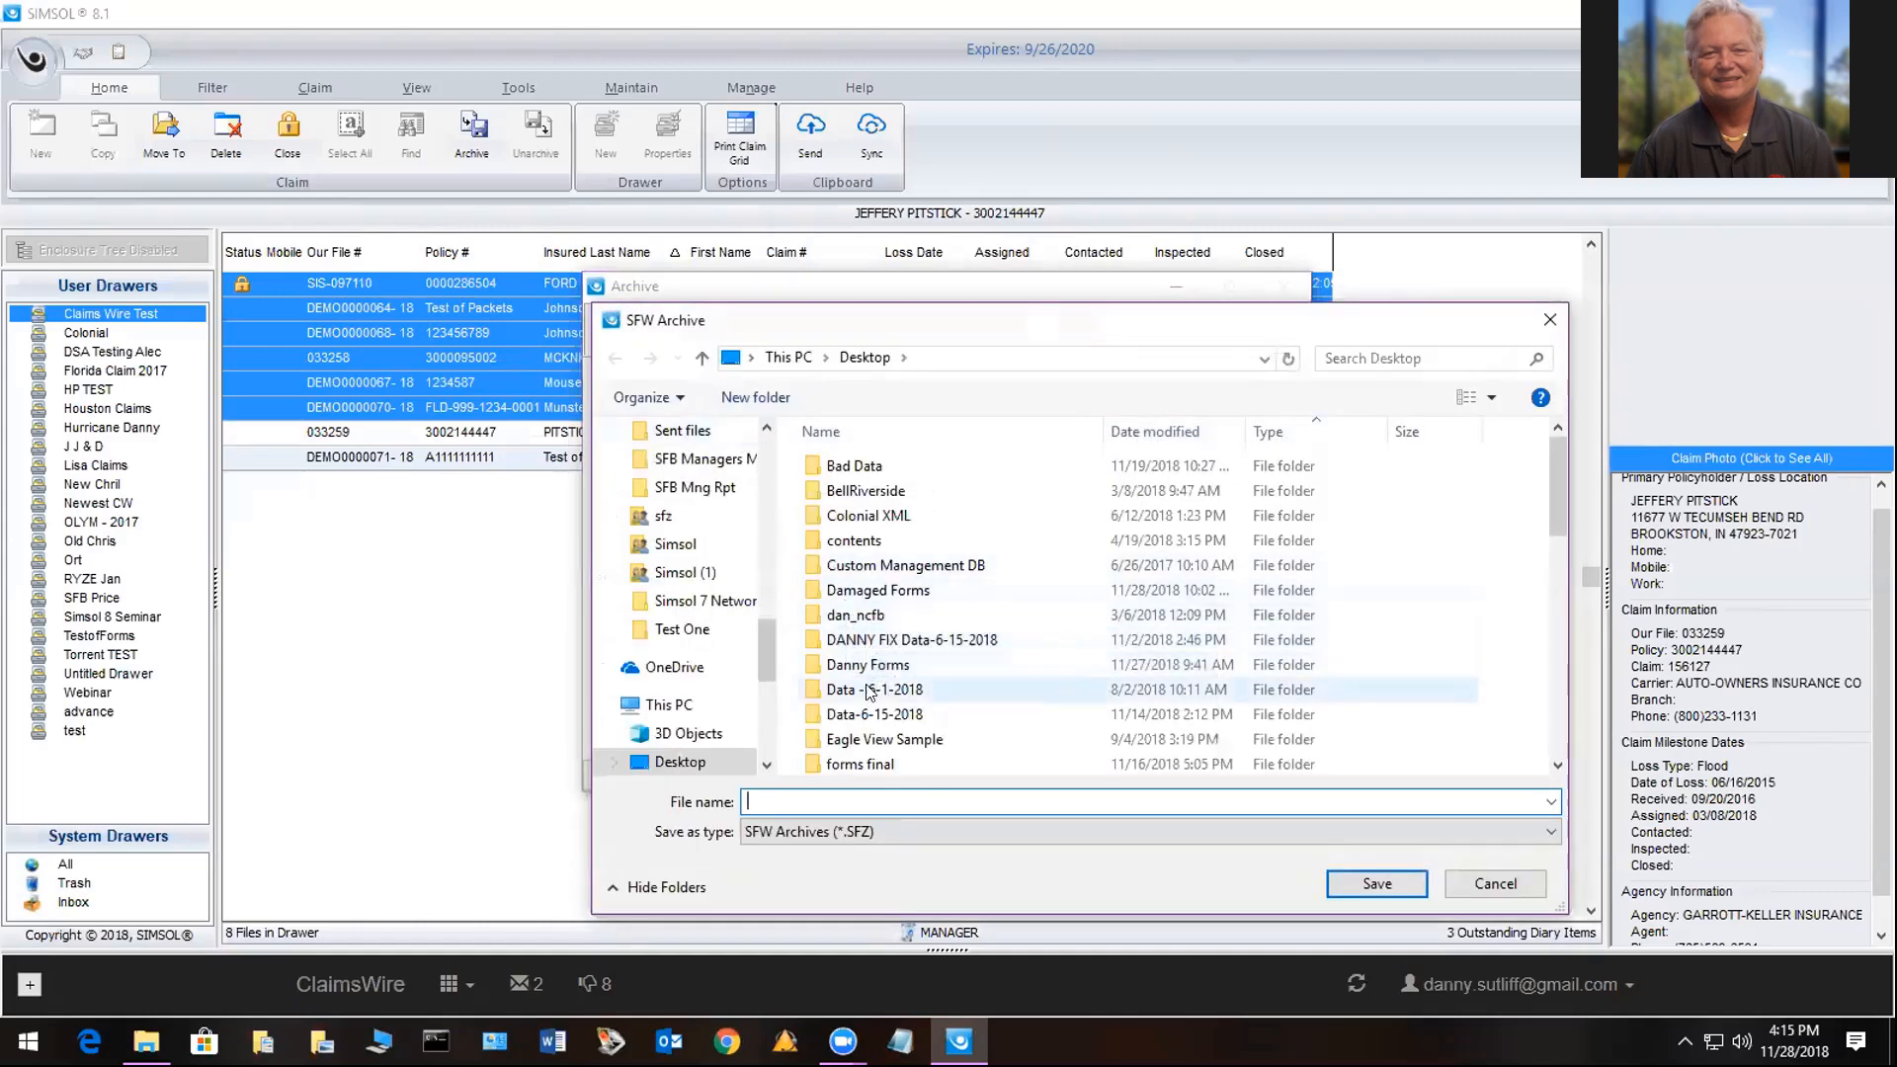
{"action": "left_click", "coordinate": [834, 798]}
{"action": "type", "text": "un"}
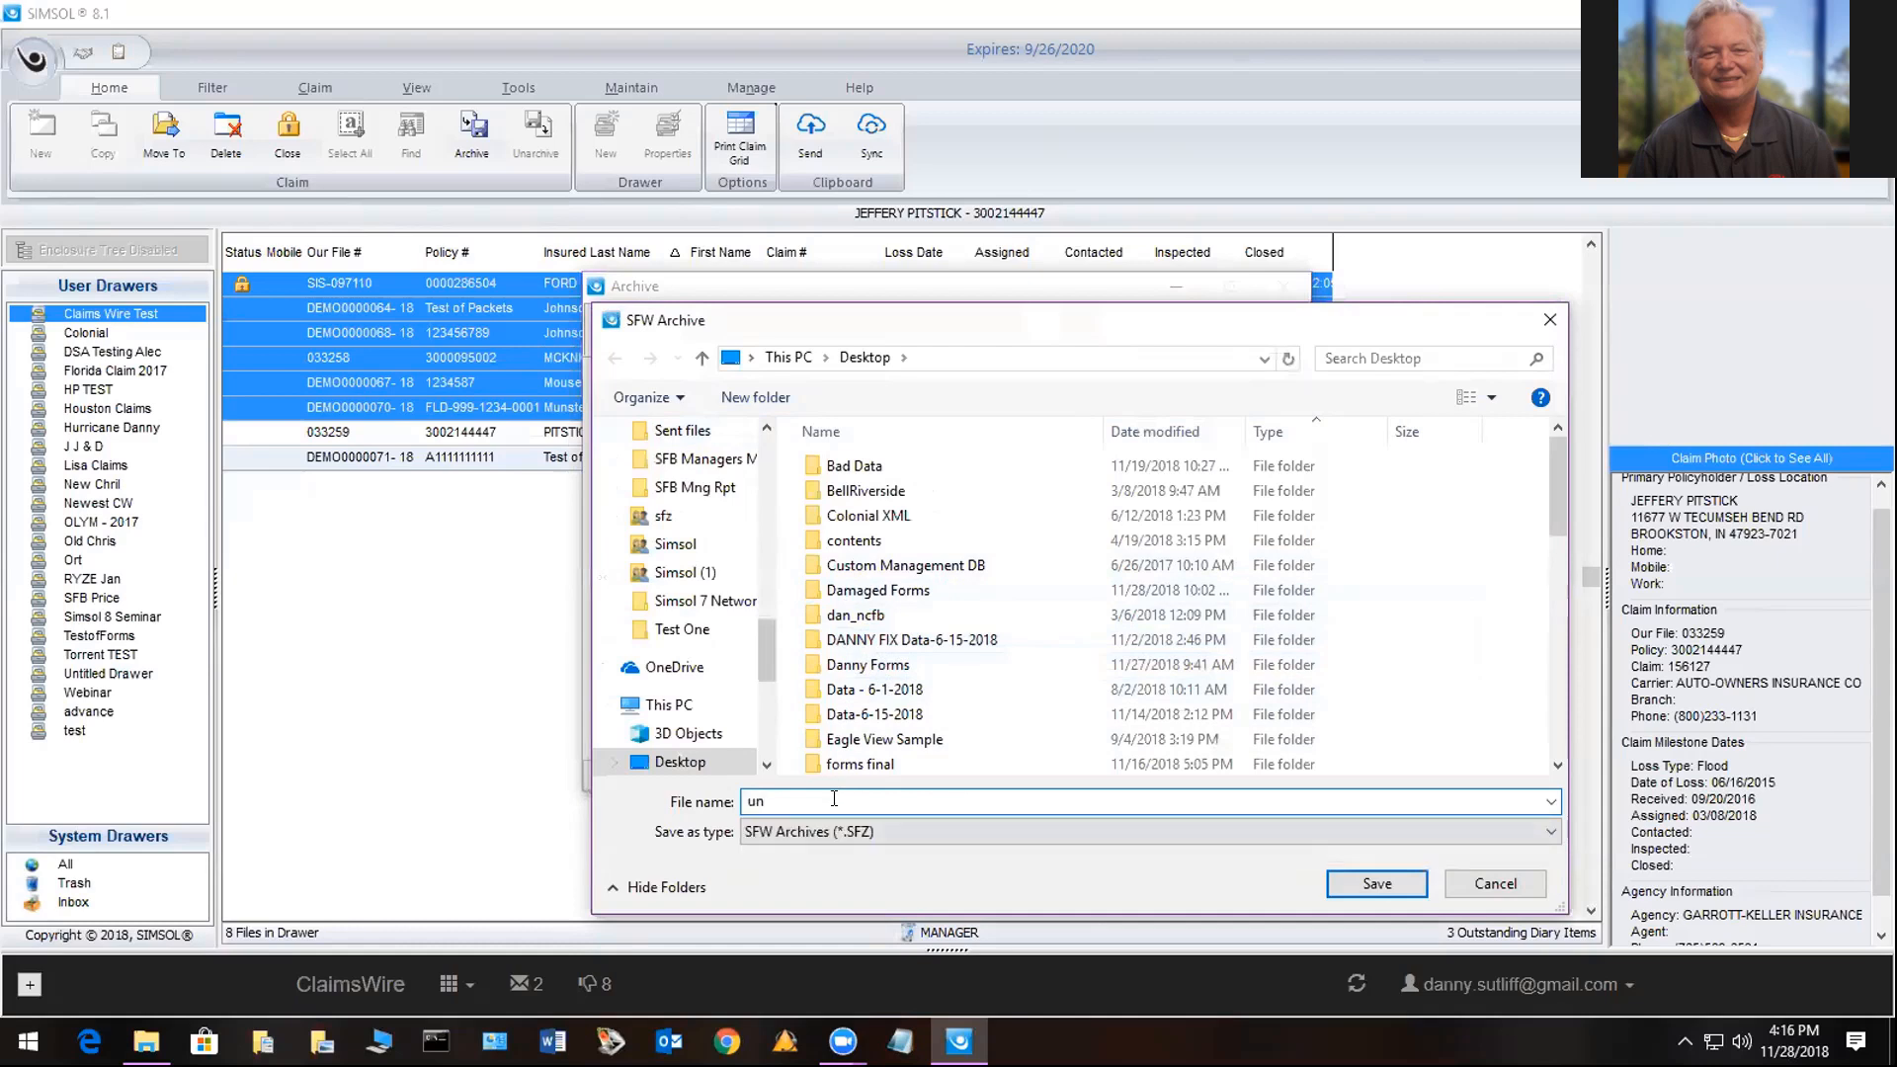
{"action": "type", "text": "arch test"}
{"action": "left_click", "coordinate": [1352, 880]}
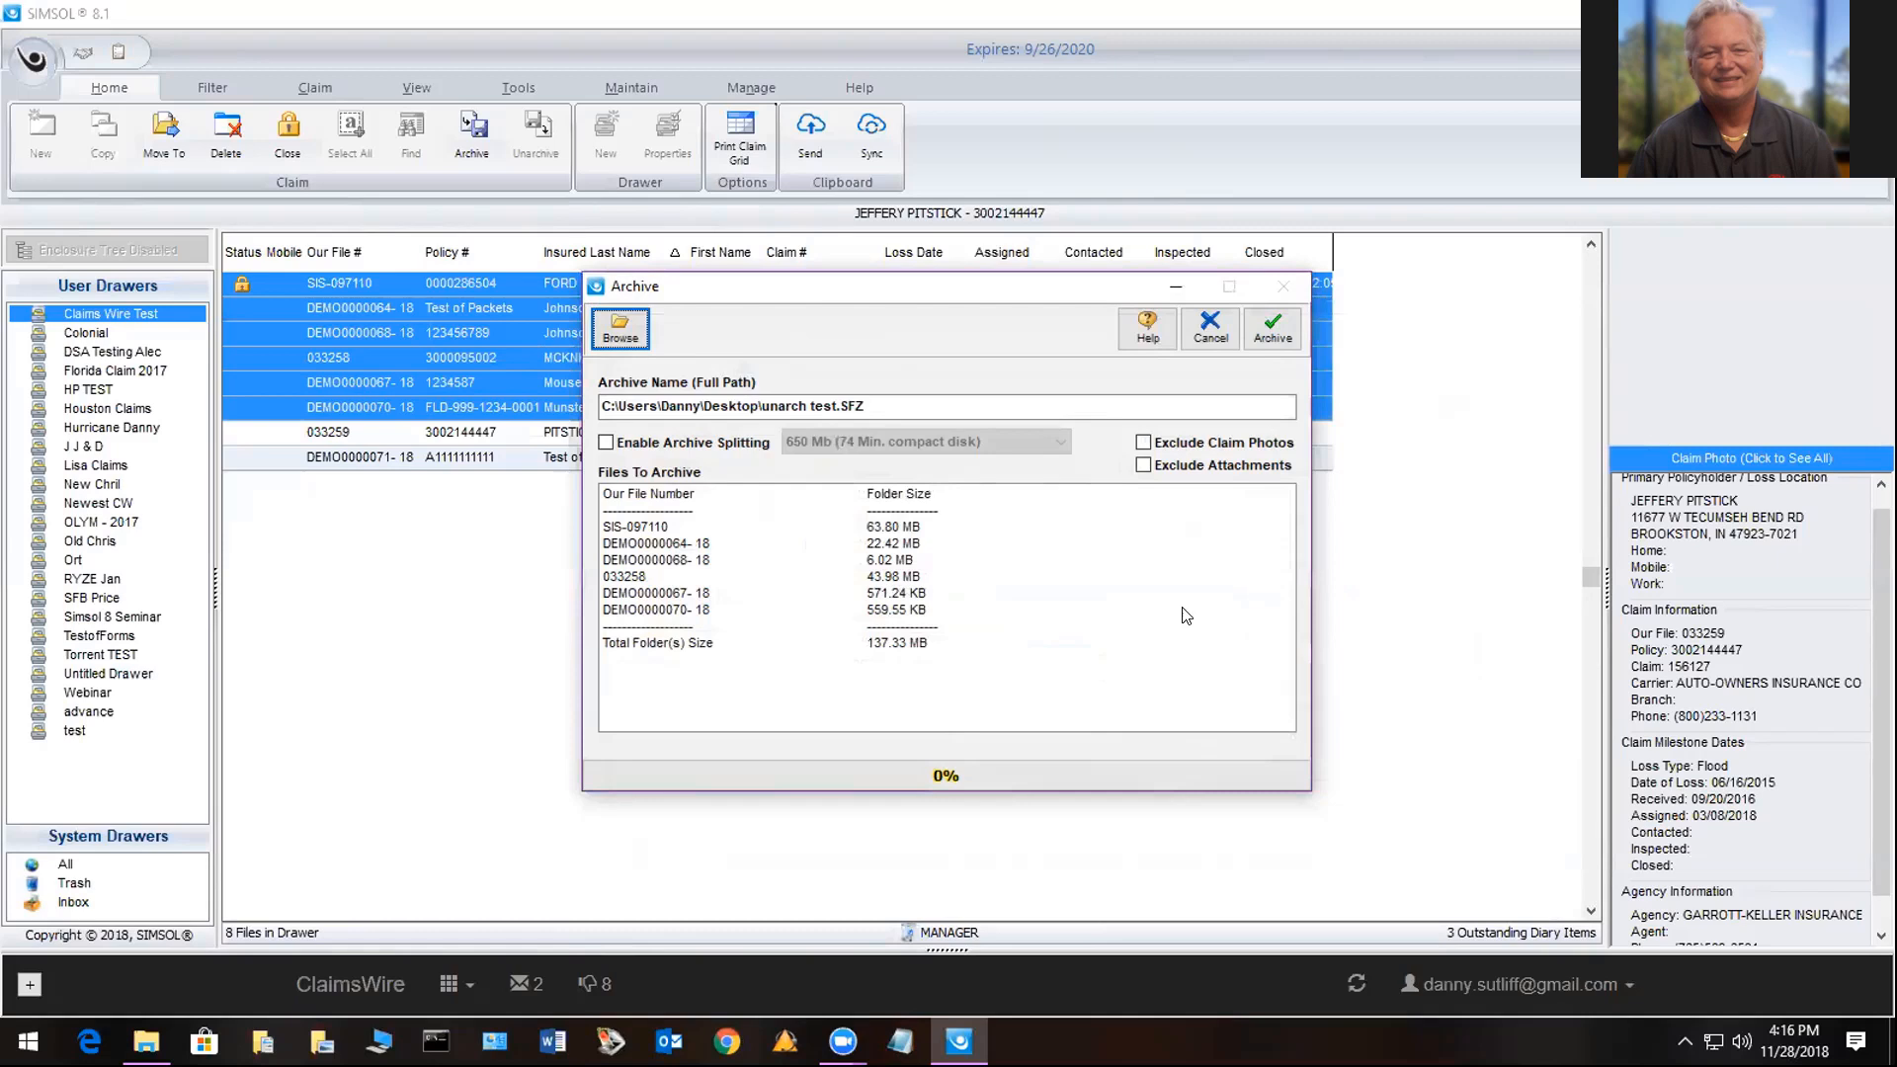
{"action": "left_click", "coordinate": [1275, 332]}
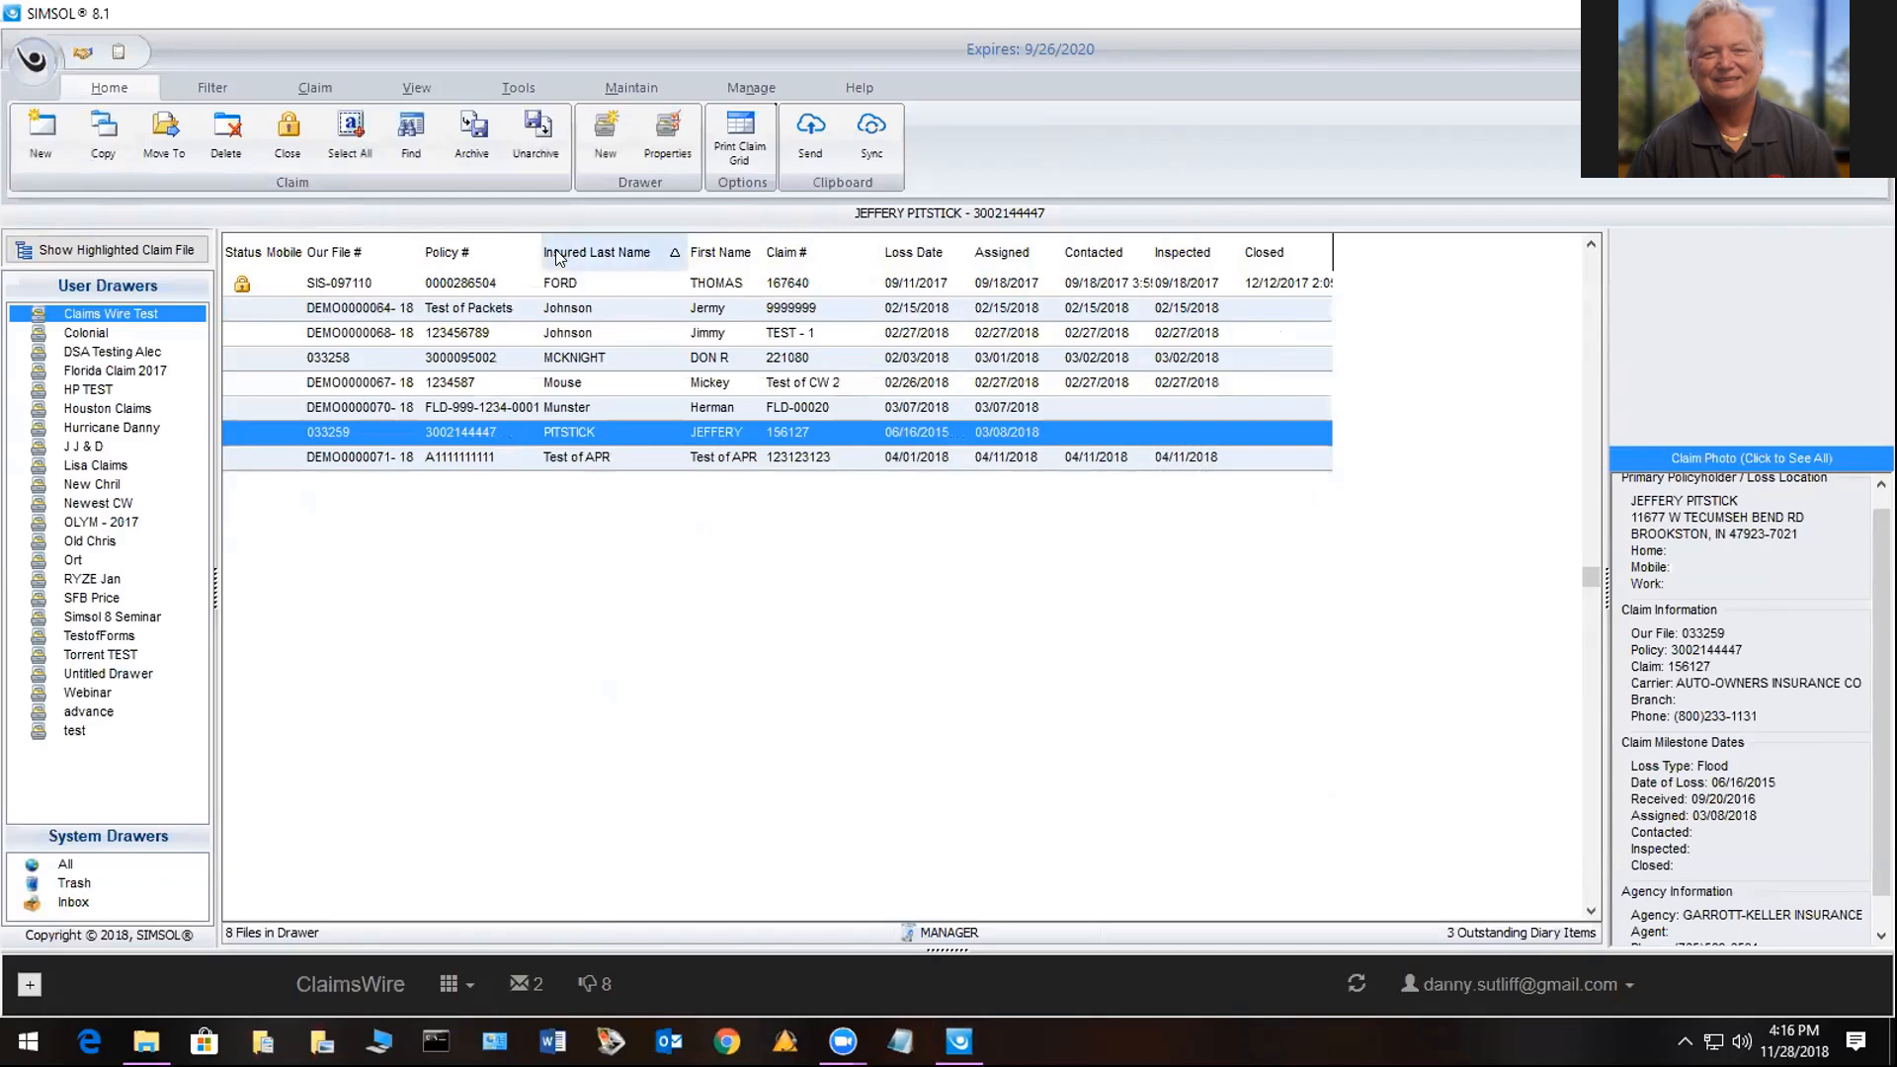
Unarchive all claims contained in the test packets.SFZ archive on the Desktop.
{"action": "left_click", "coordinate": [539, 143]}
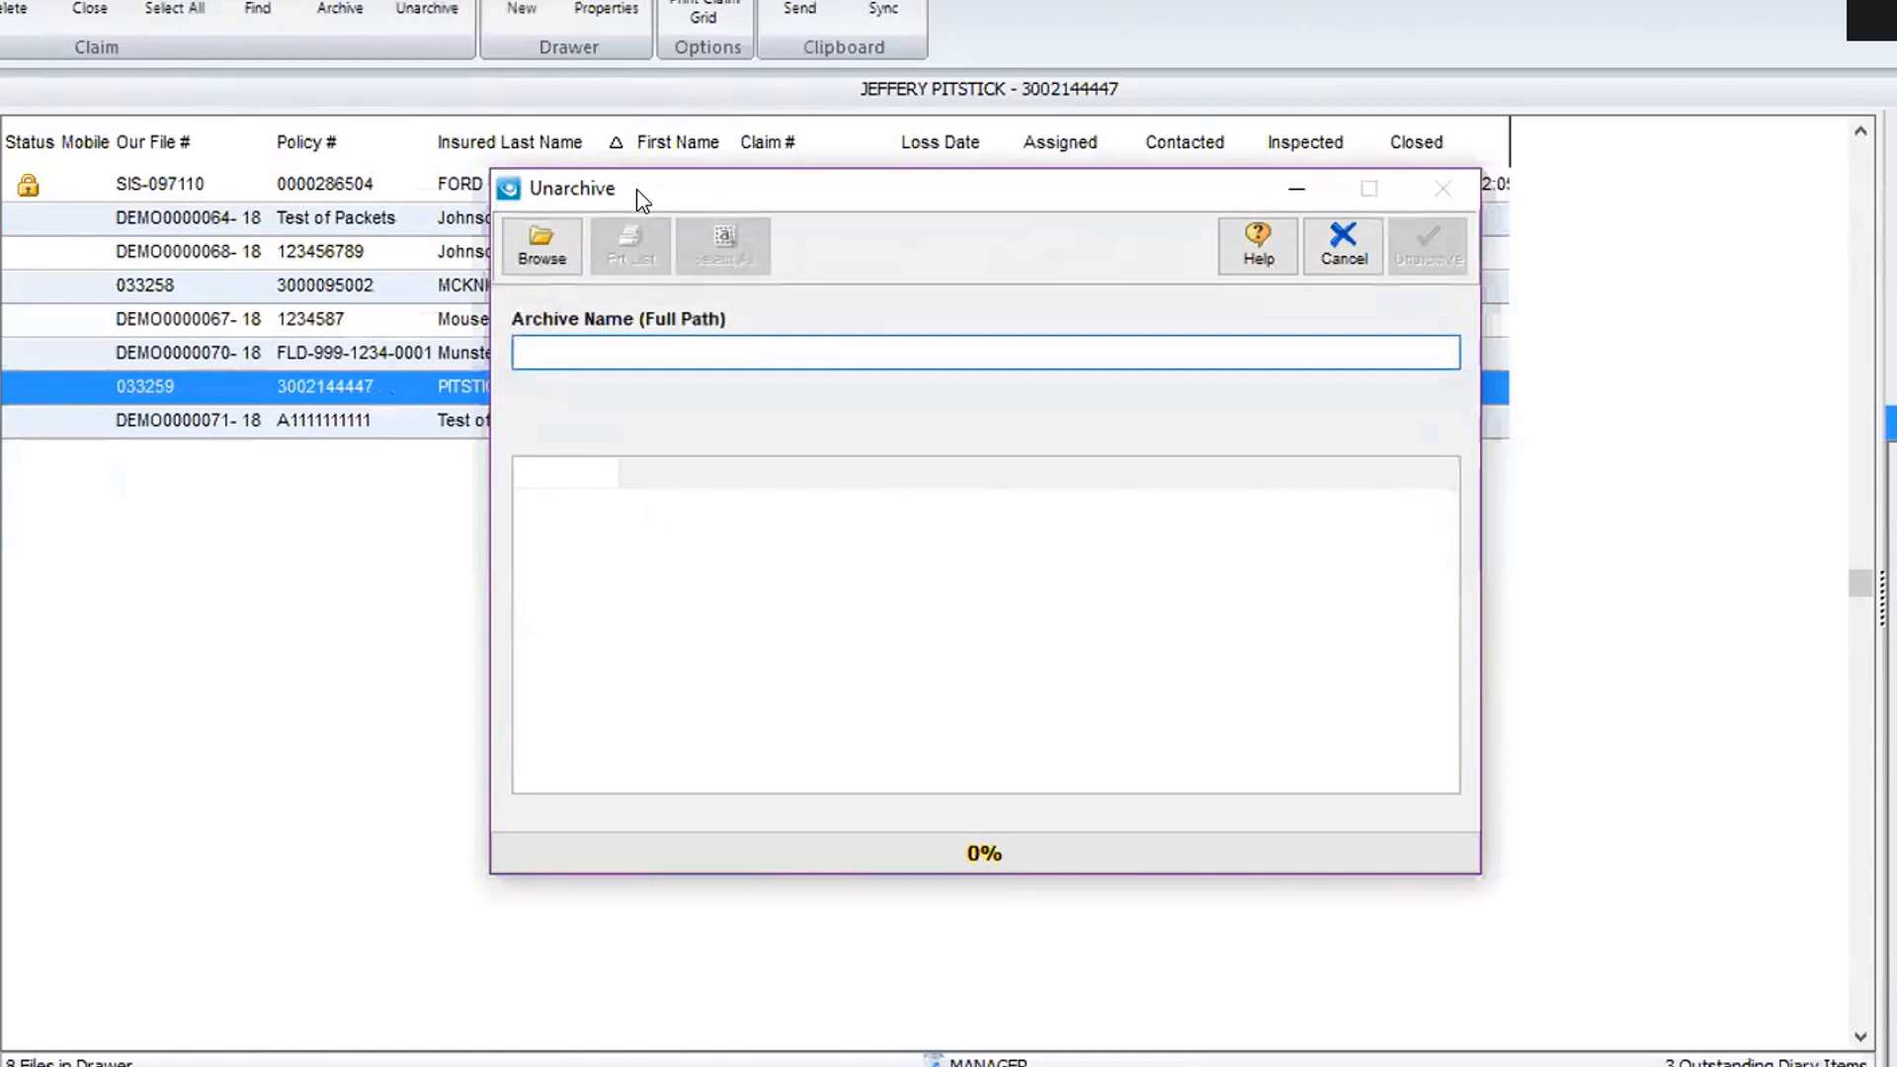
{"action": "left_click", "coordinate": [529, 262]}
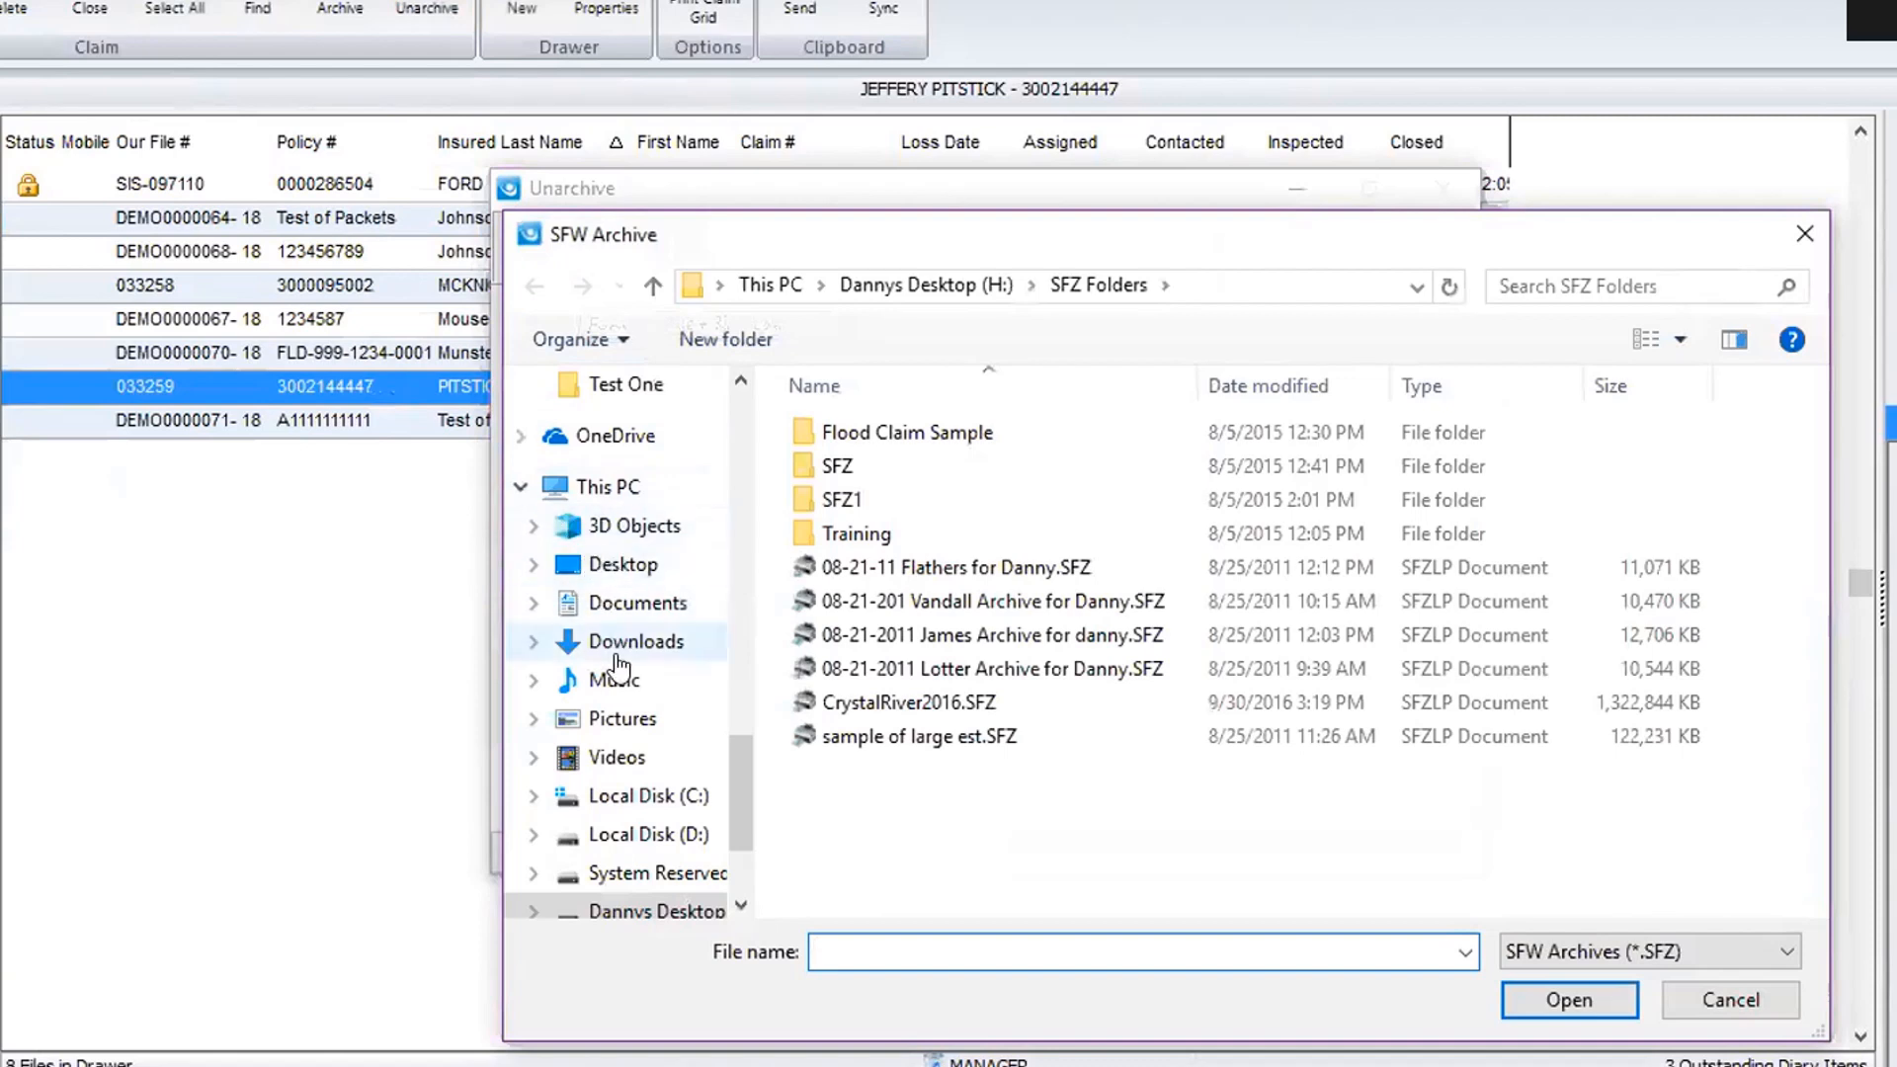
{"action": "left_click", "coordinate": [638, 561]}
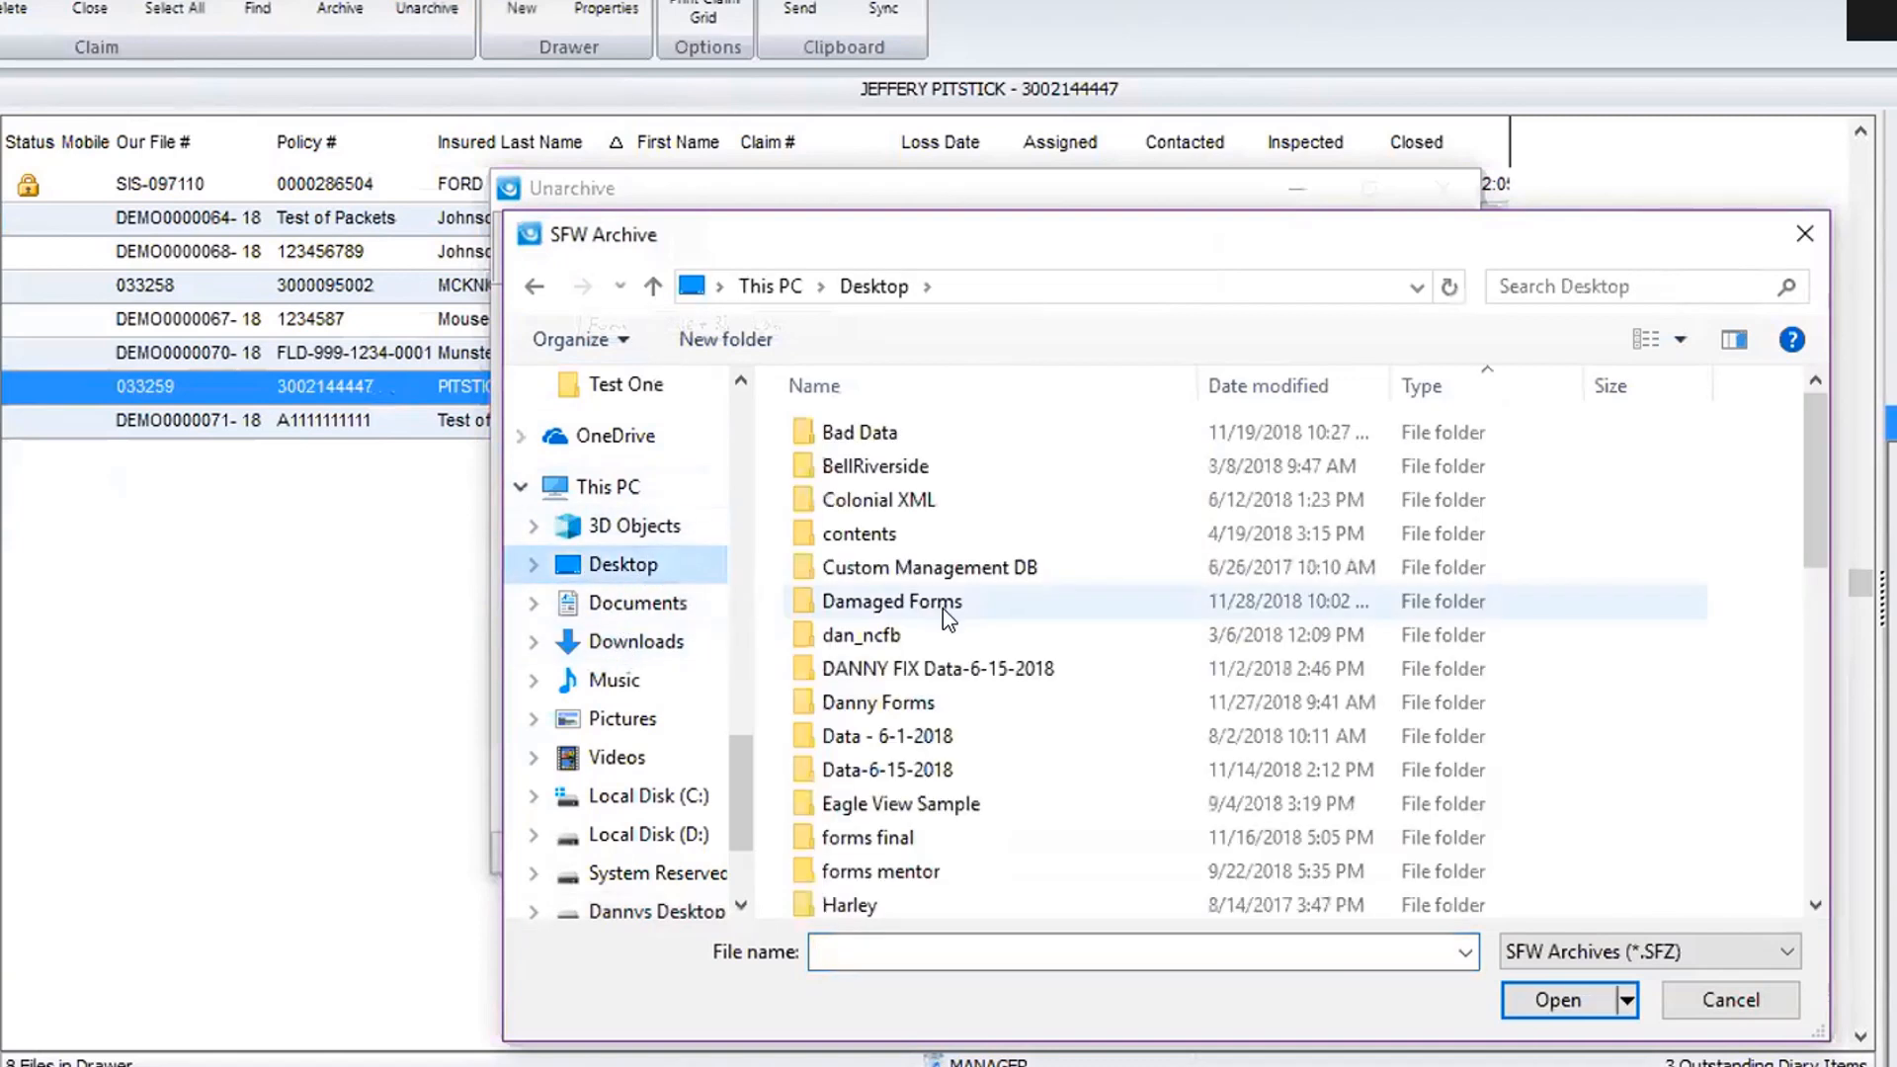
{"action": "left_click_drag", "start_coordinate": [1810, 483], "coordinate": [1817, 845]}
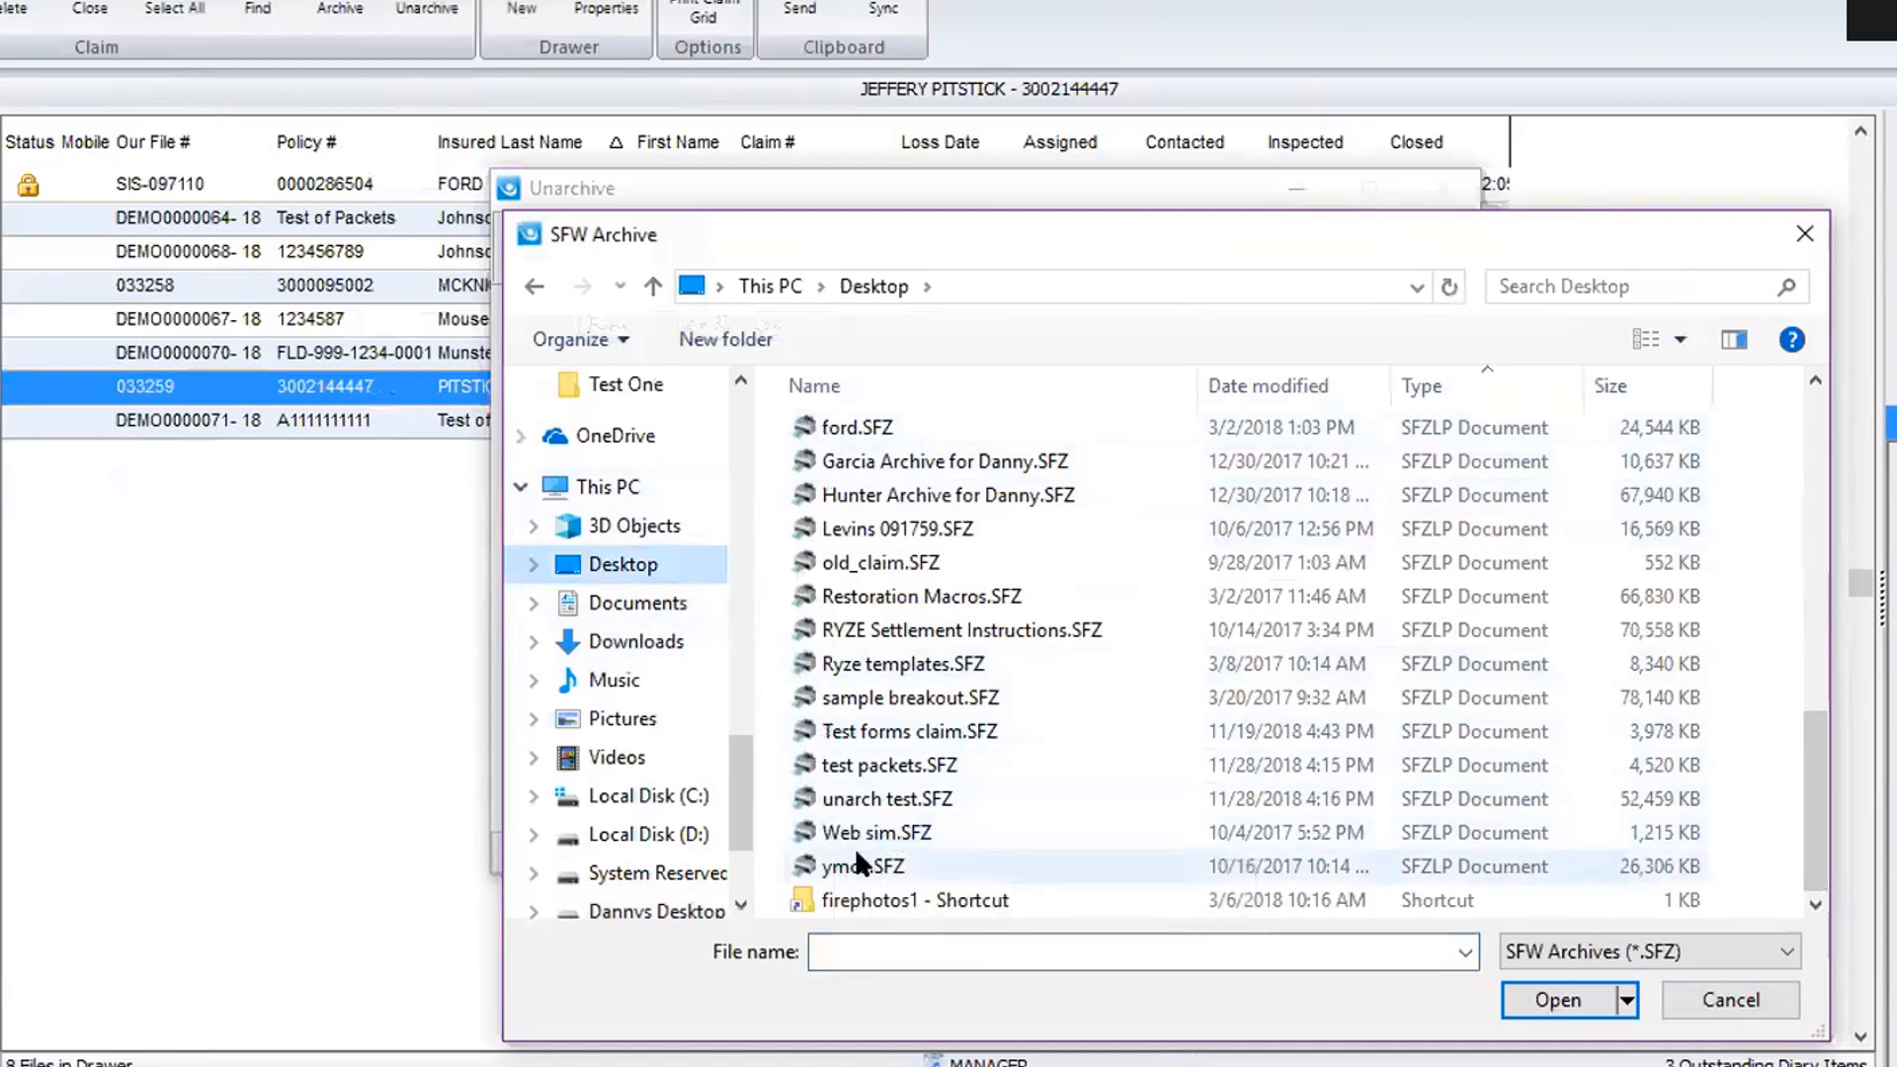
{"action": "left_click", "coordinate": [874, 769]}
{"action": "left_click", "coordinate": [1542, 1001]}
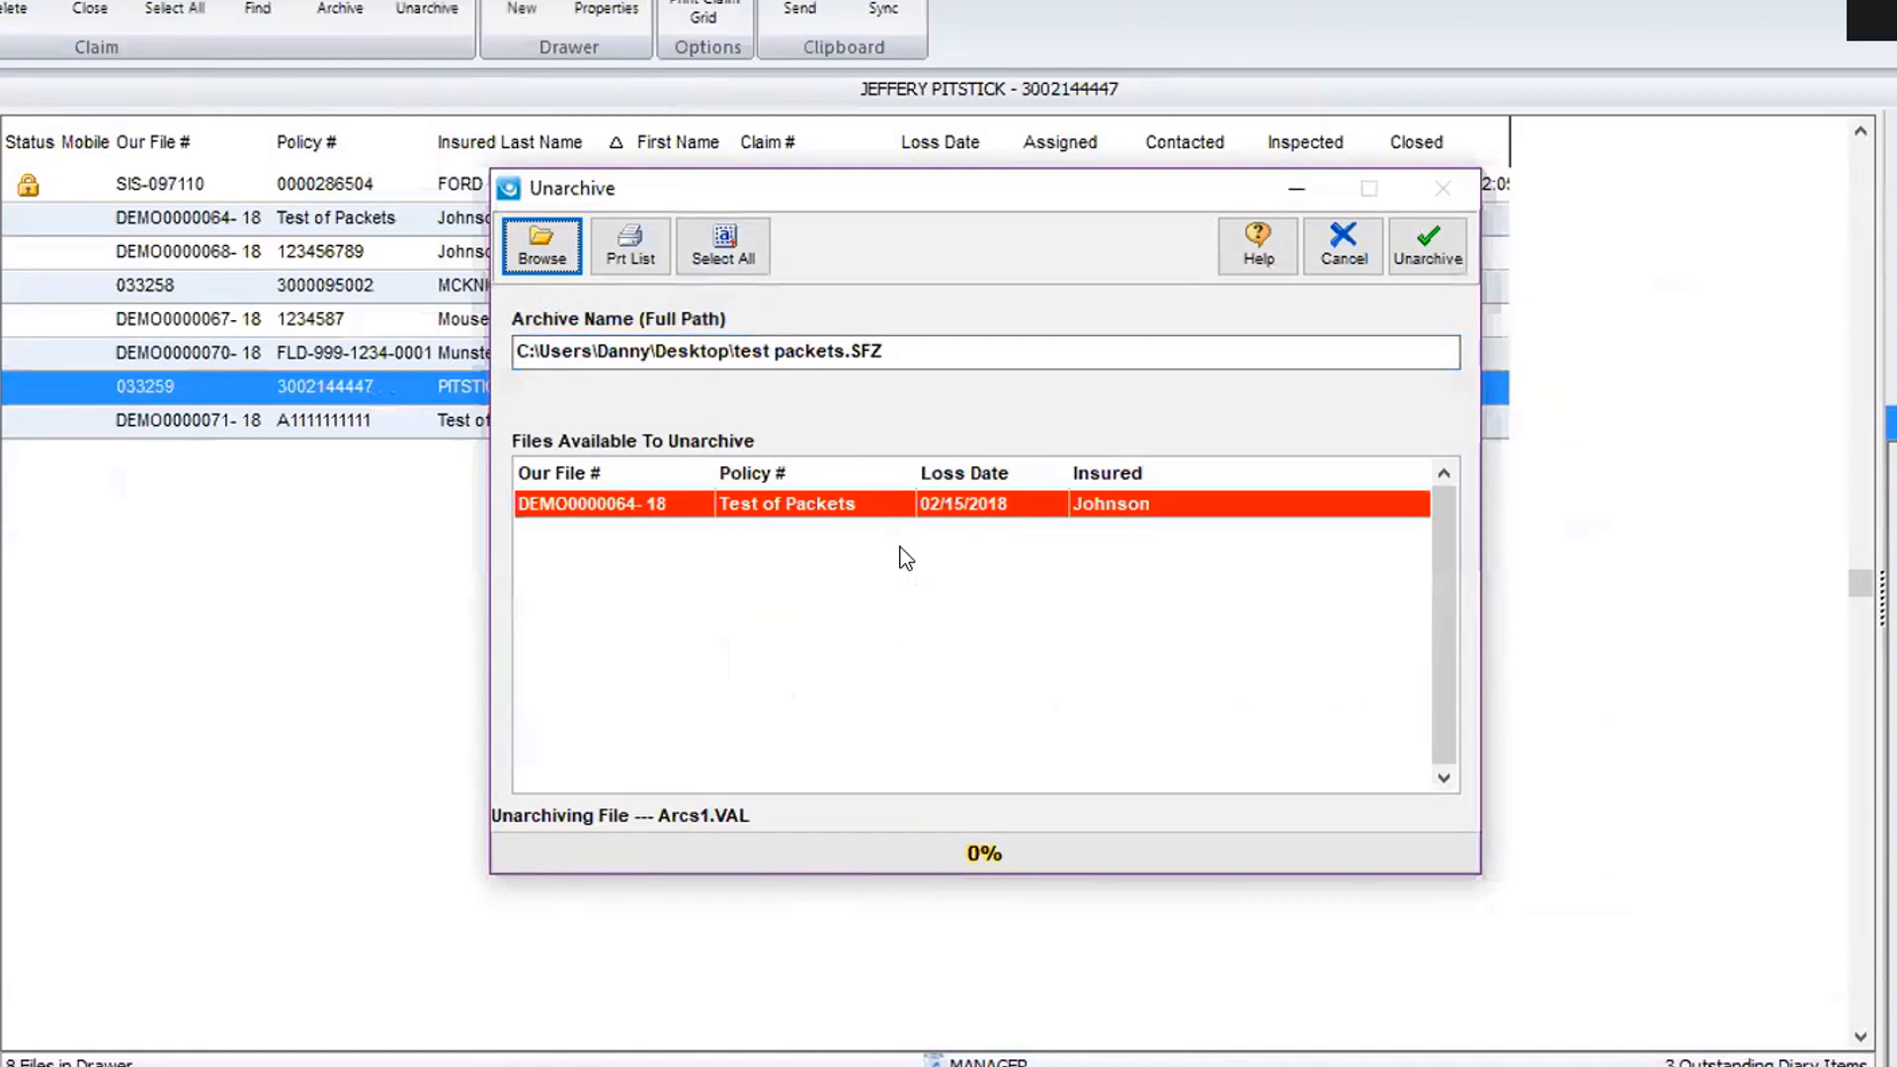
{"action": "left_click", "coordinate": [897, 521]}
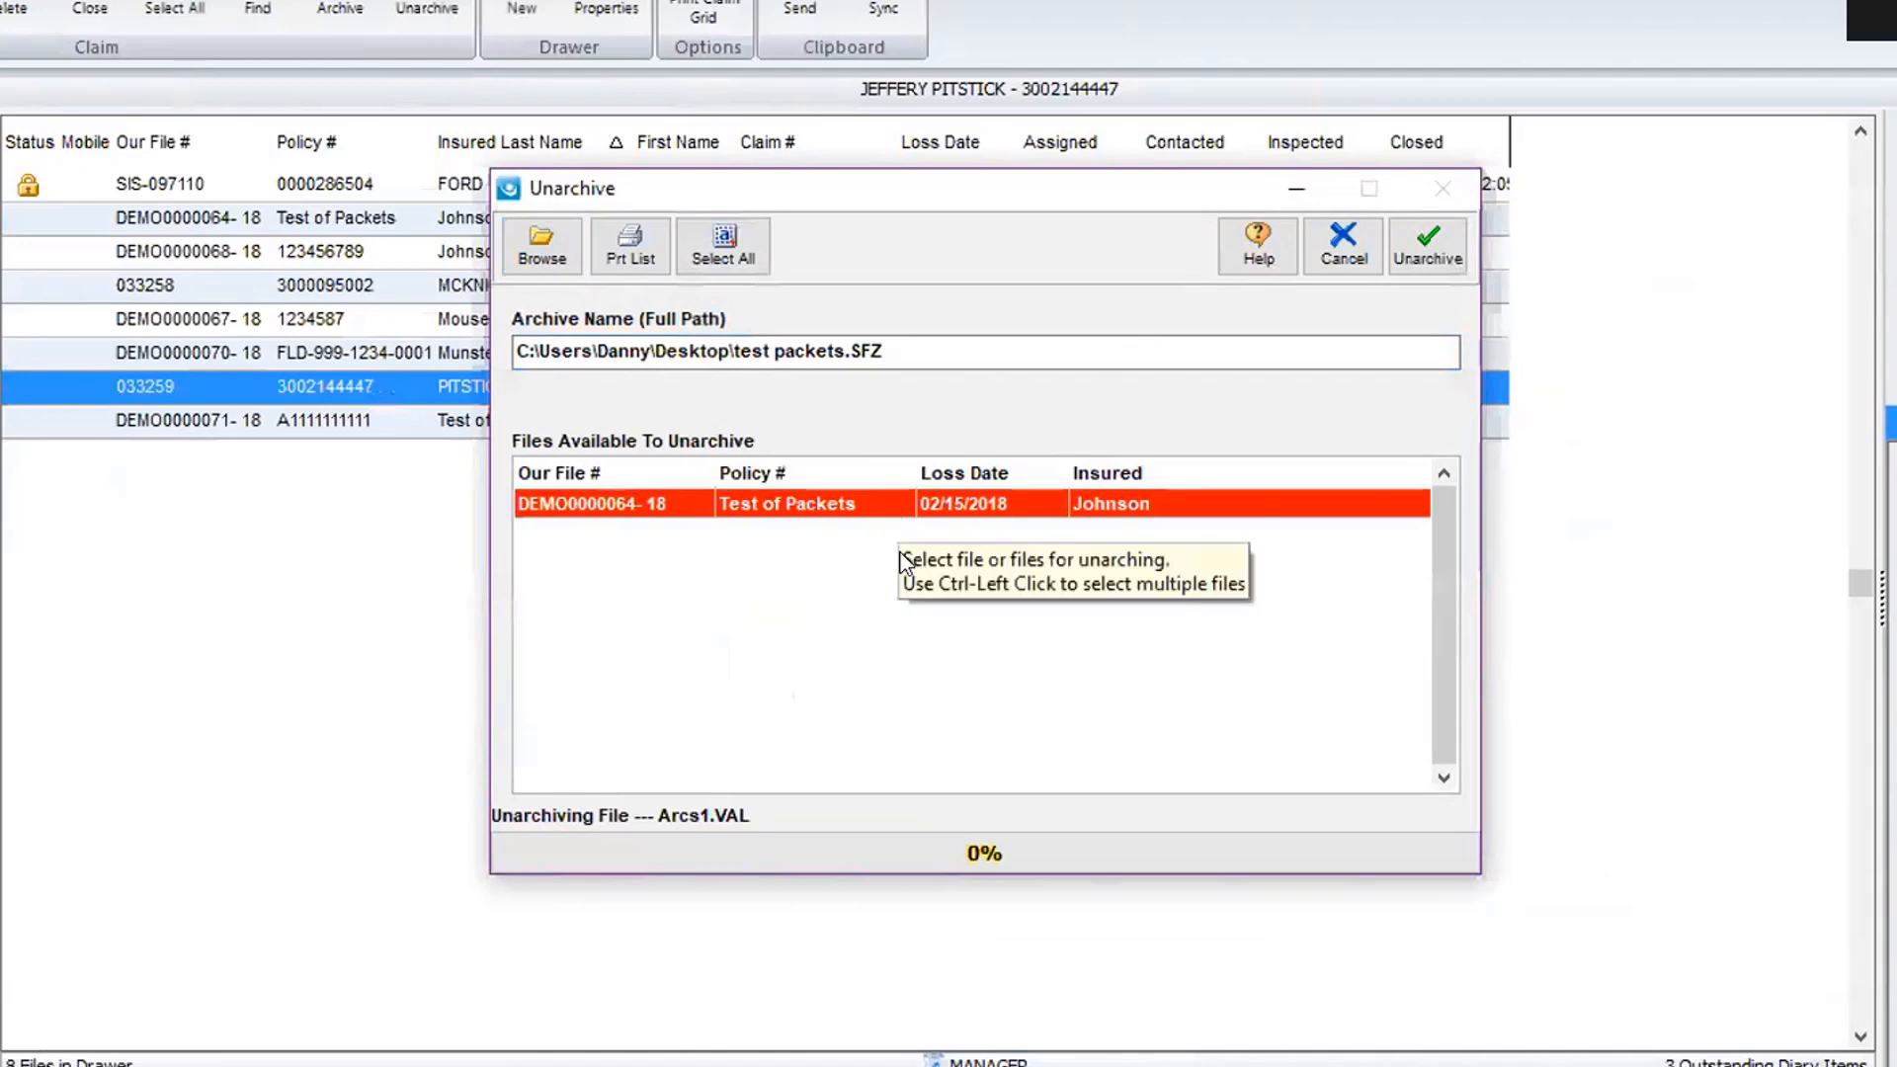
{"action": "left_click", "coordinate": [722, 247]}
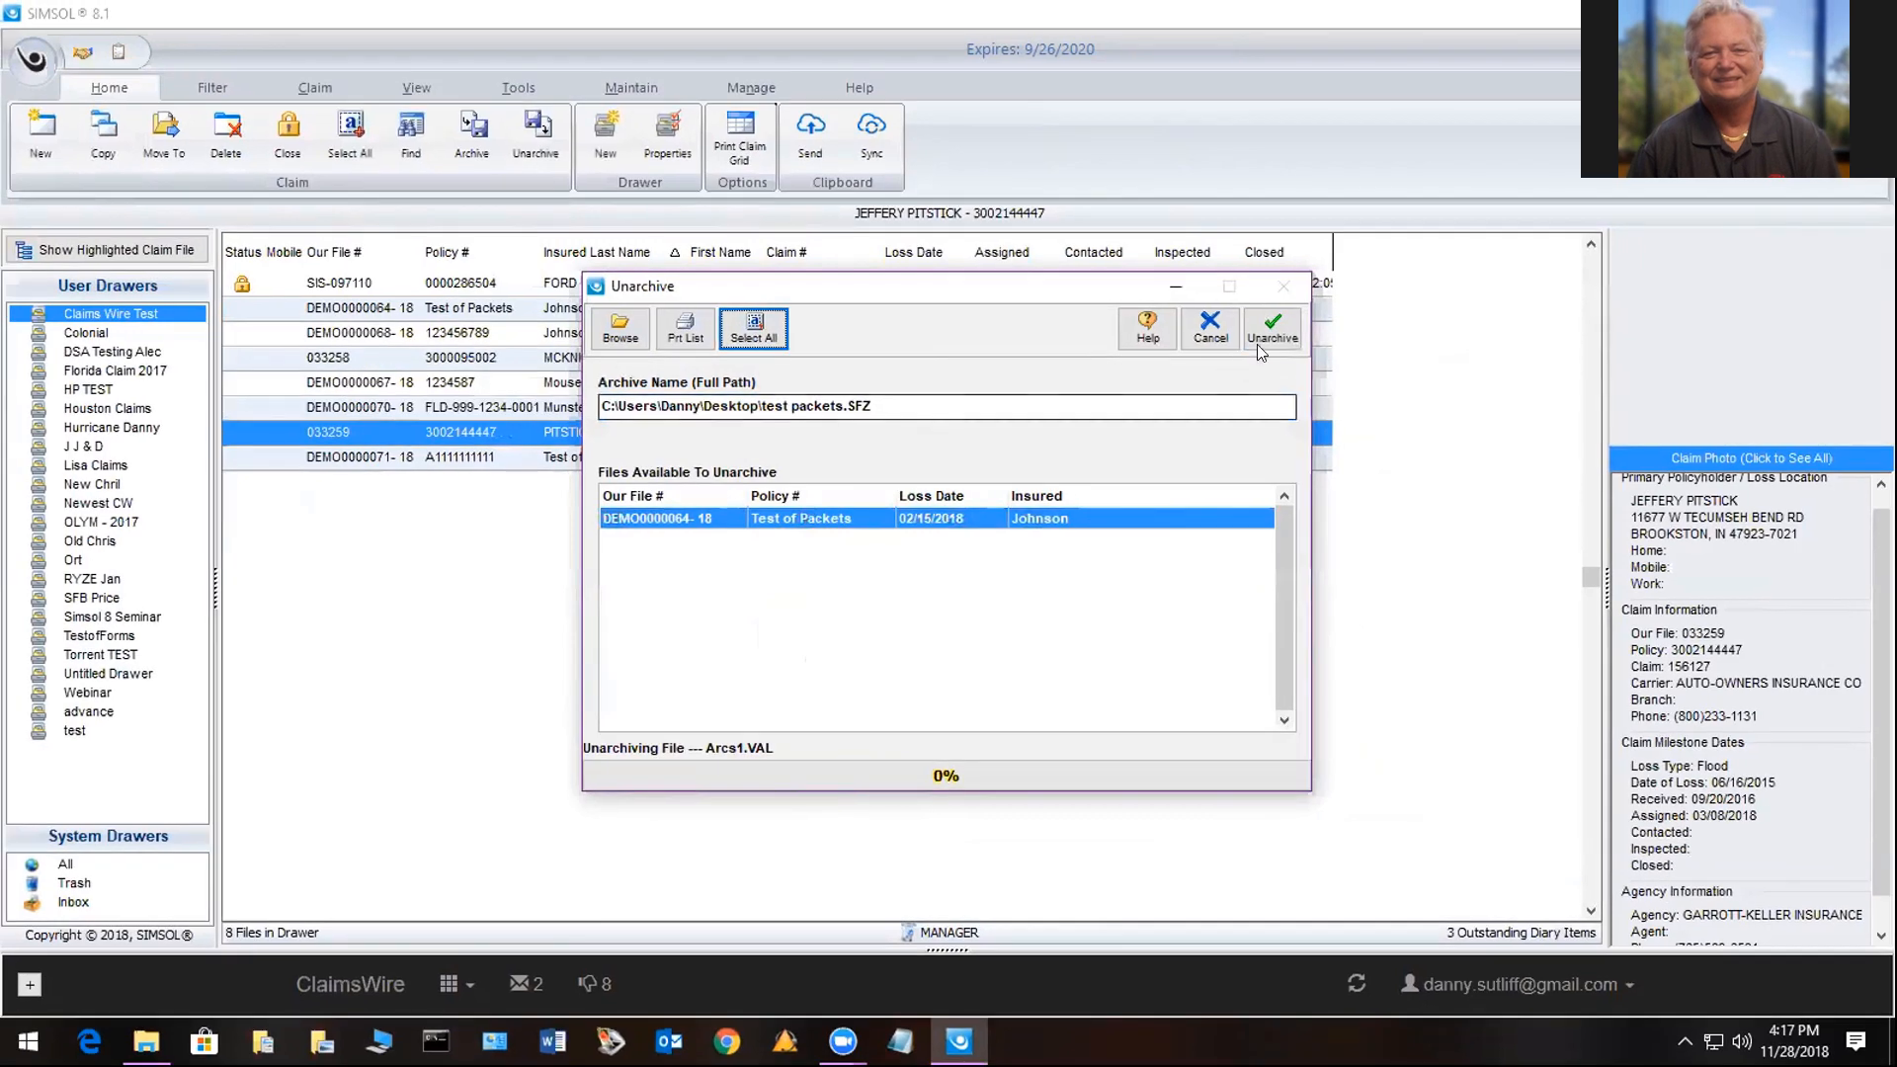
{"action": "left_click", "coordinate": [1399, 269]}
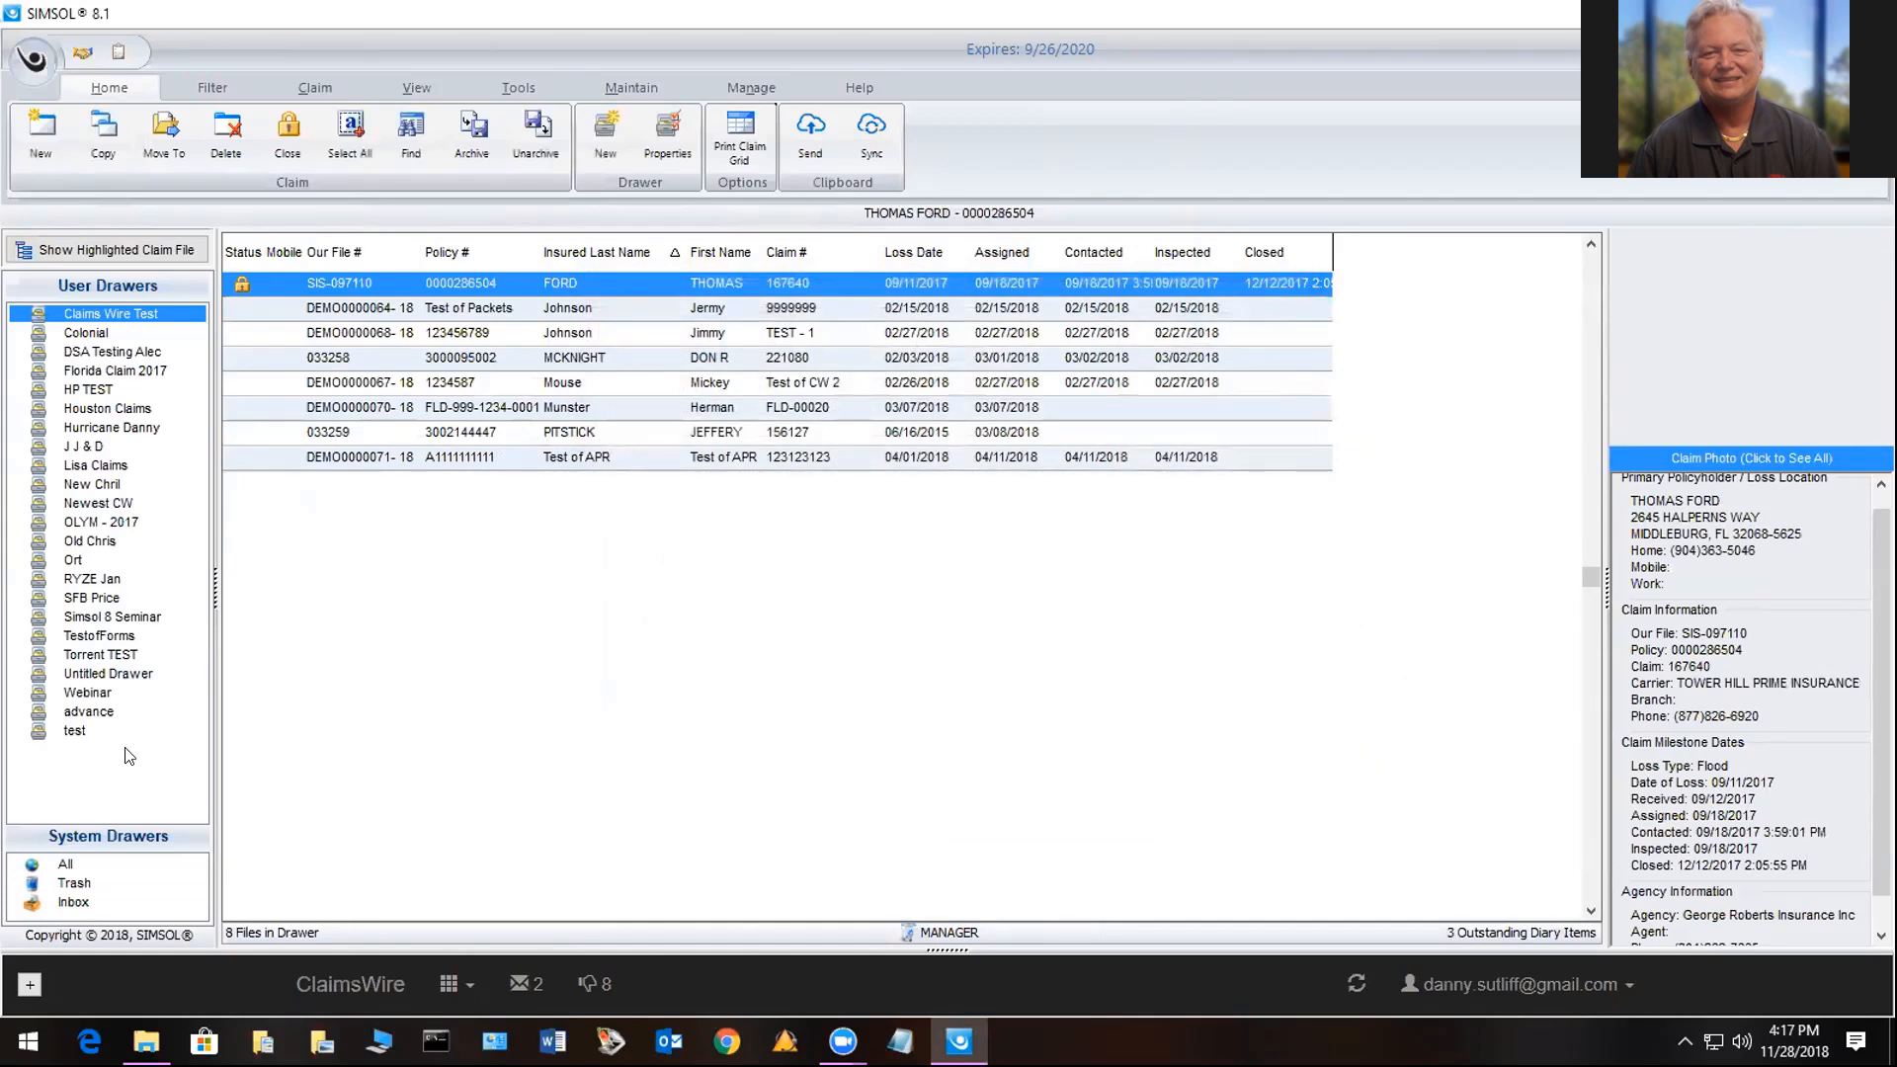
Examine the unarchived Test of Packets claim in the Inbox and its target drawer choices, and return to the Claims Wire Test drawer.
{"action": "left_click", "coordinate": [77, 902]}
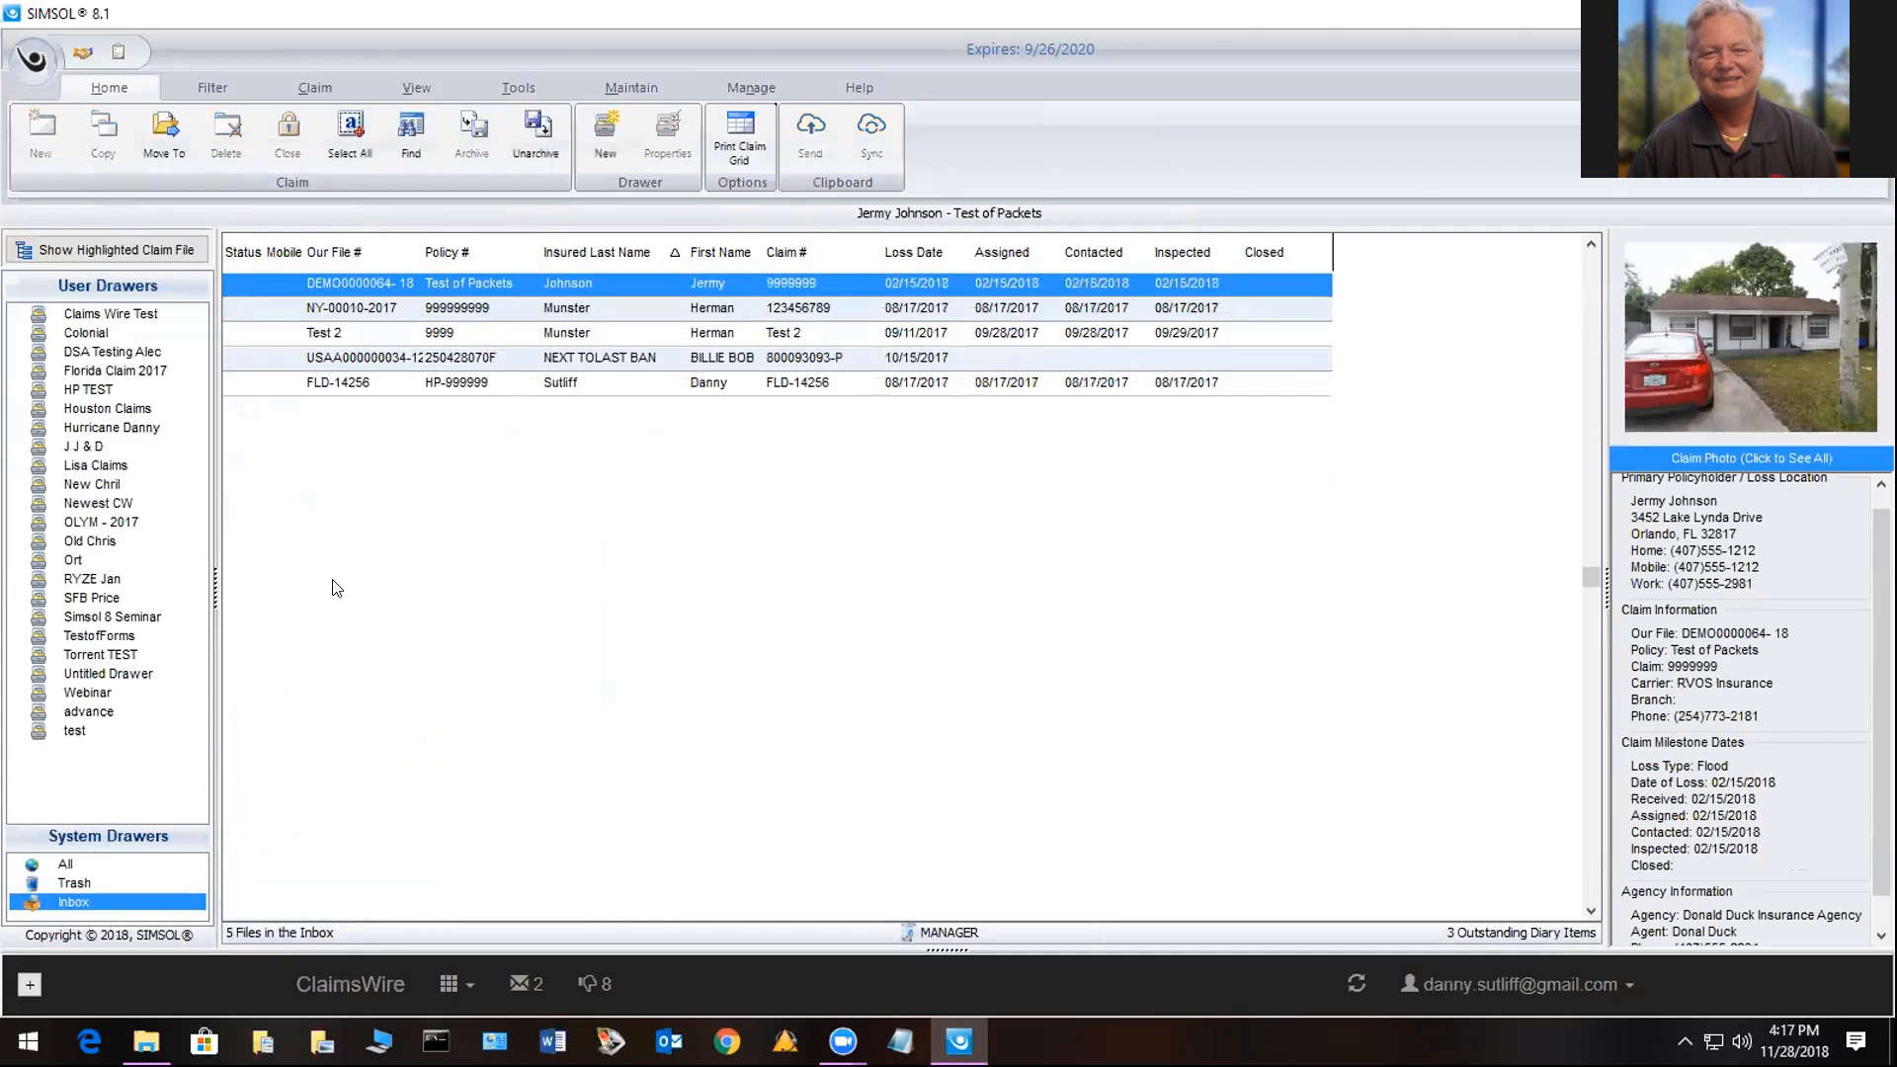
{"action": "left_click", "coordinate": [135, 310]}
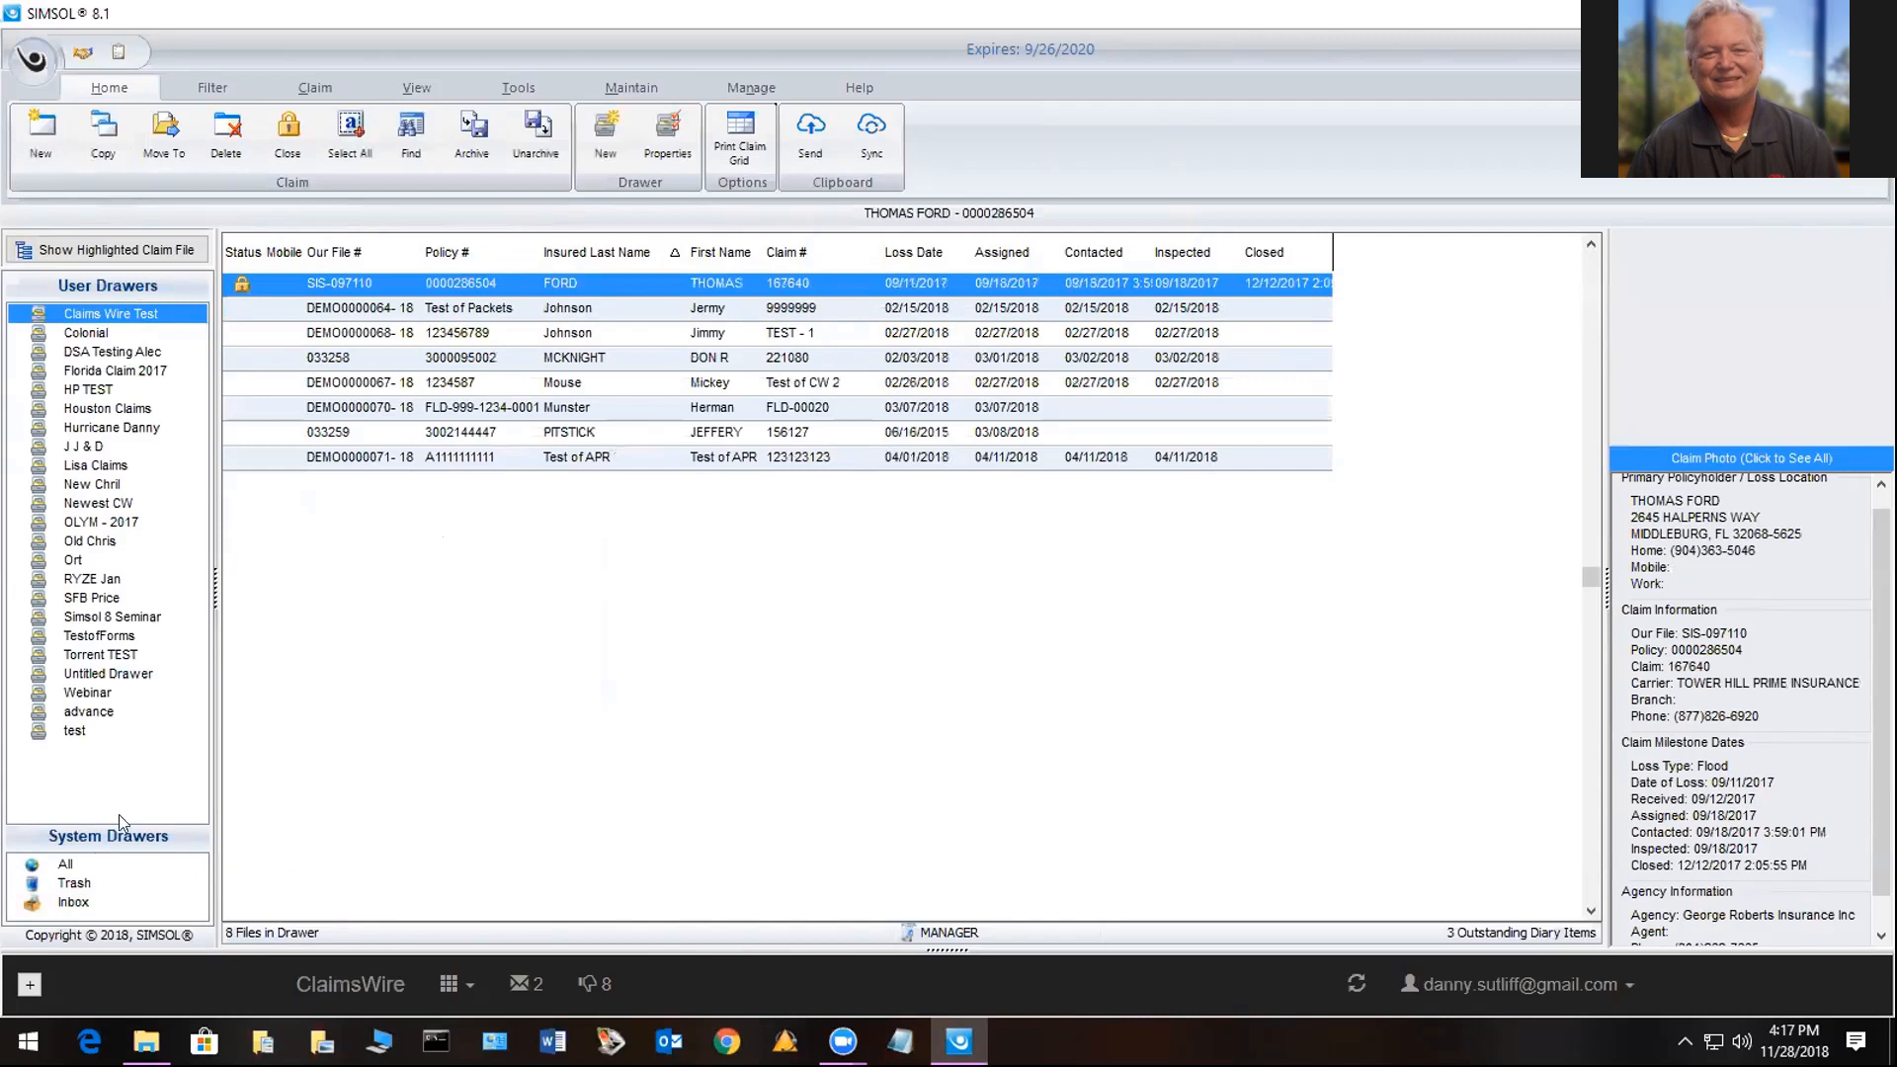
{"action": "left_click", "coordinate": [77, 902]}
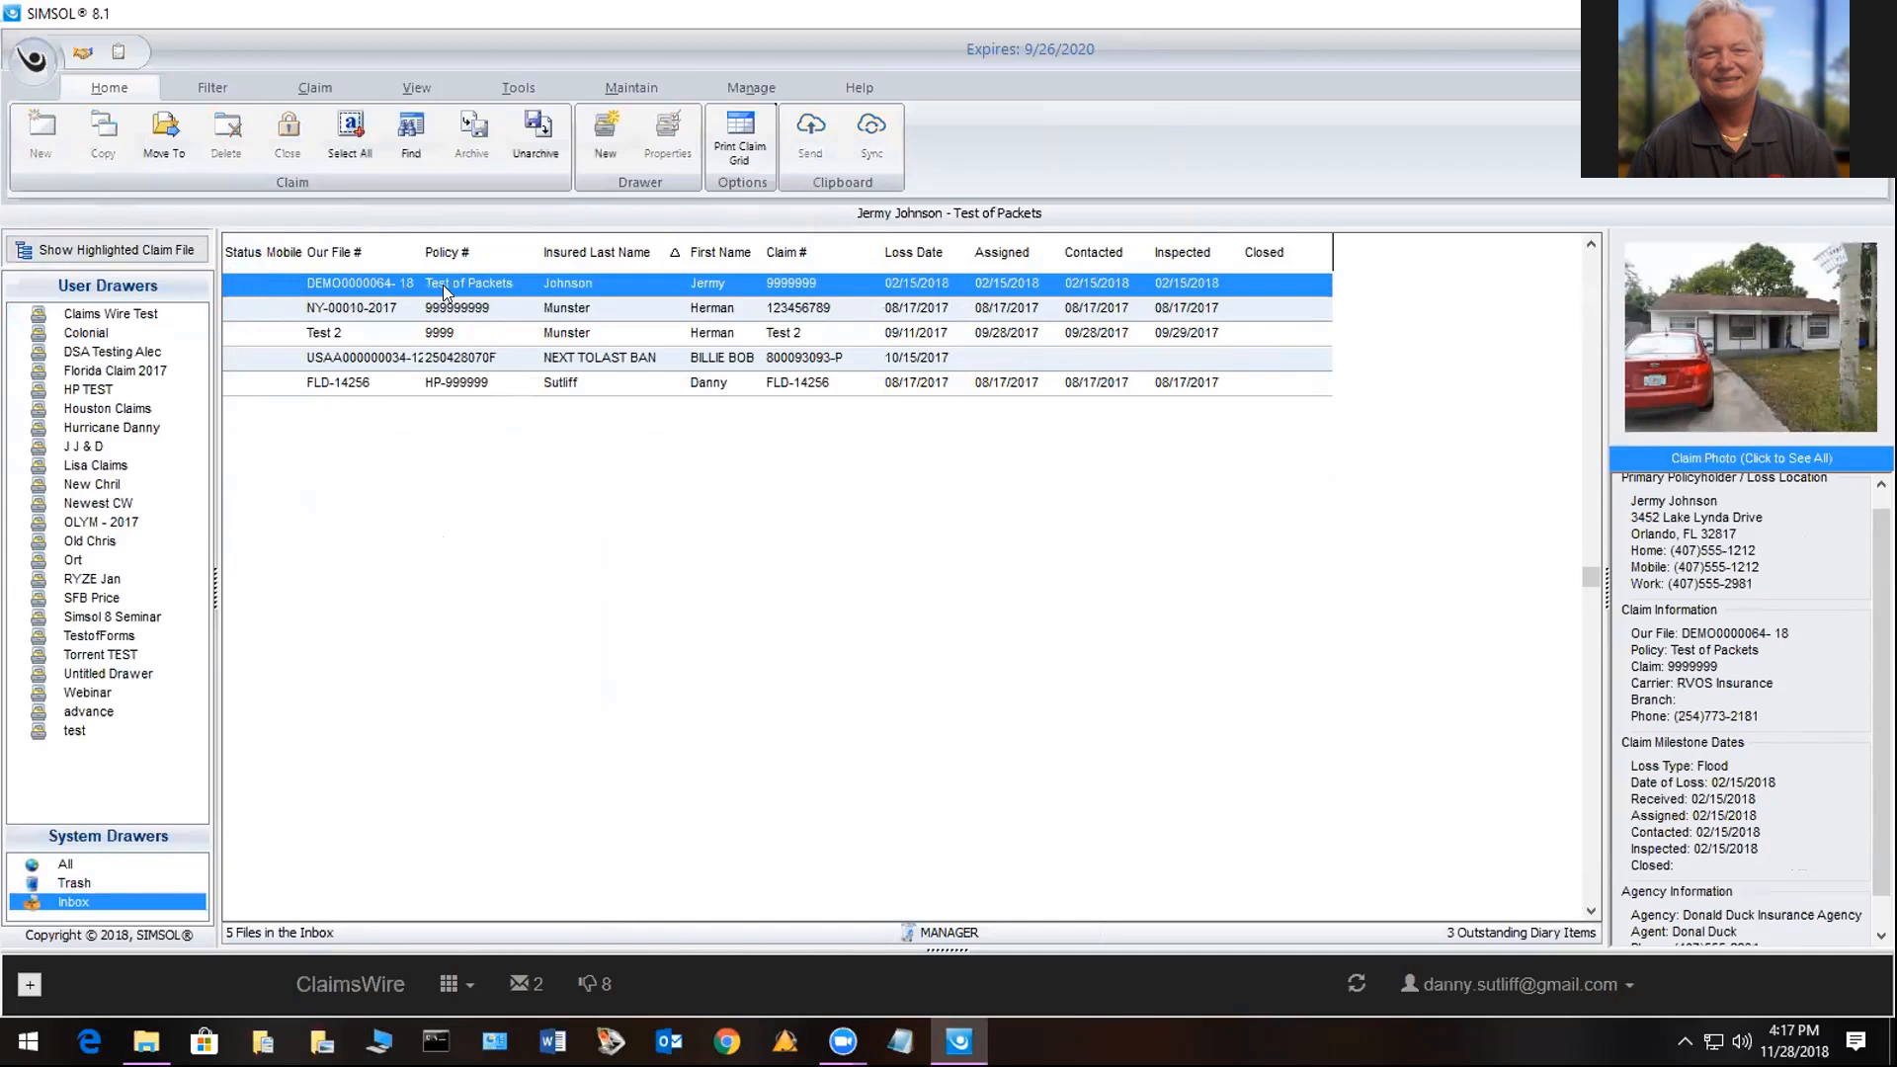
{"action": "left_click", "coordinate": [173, 132]}
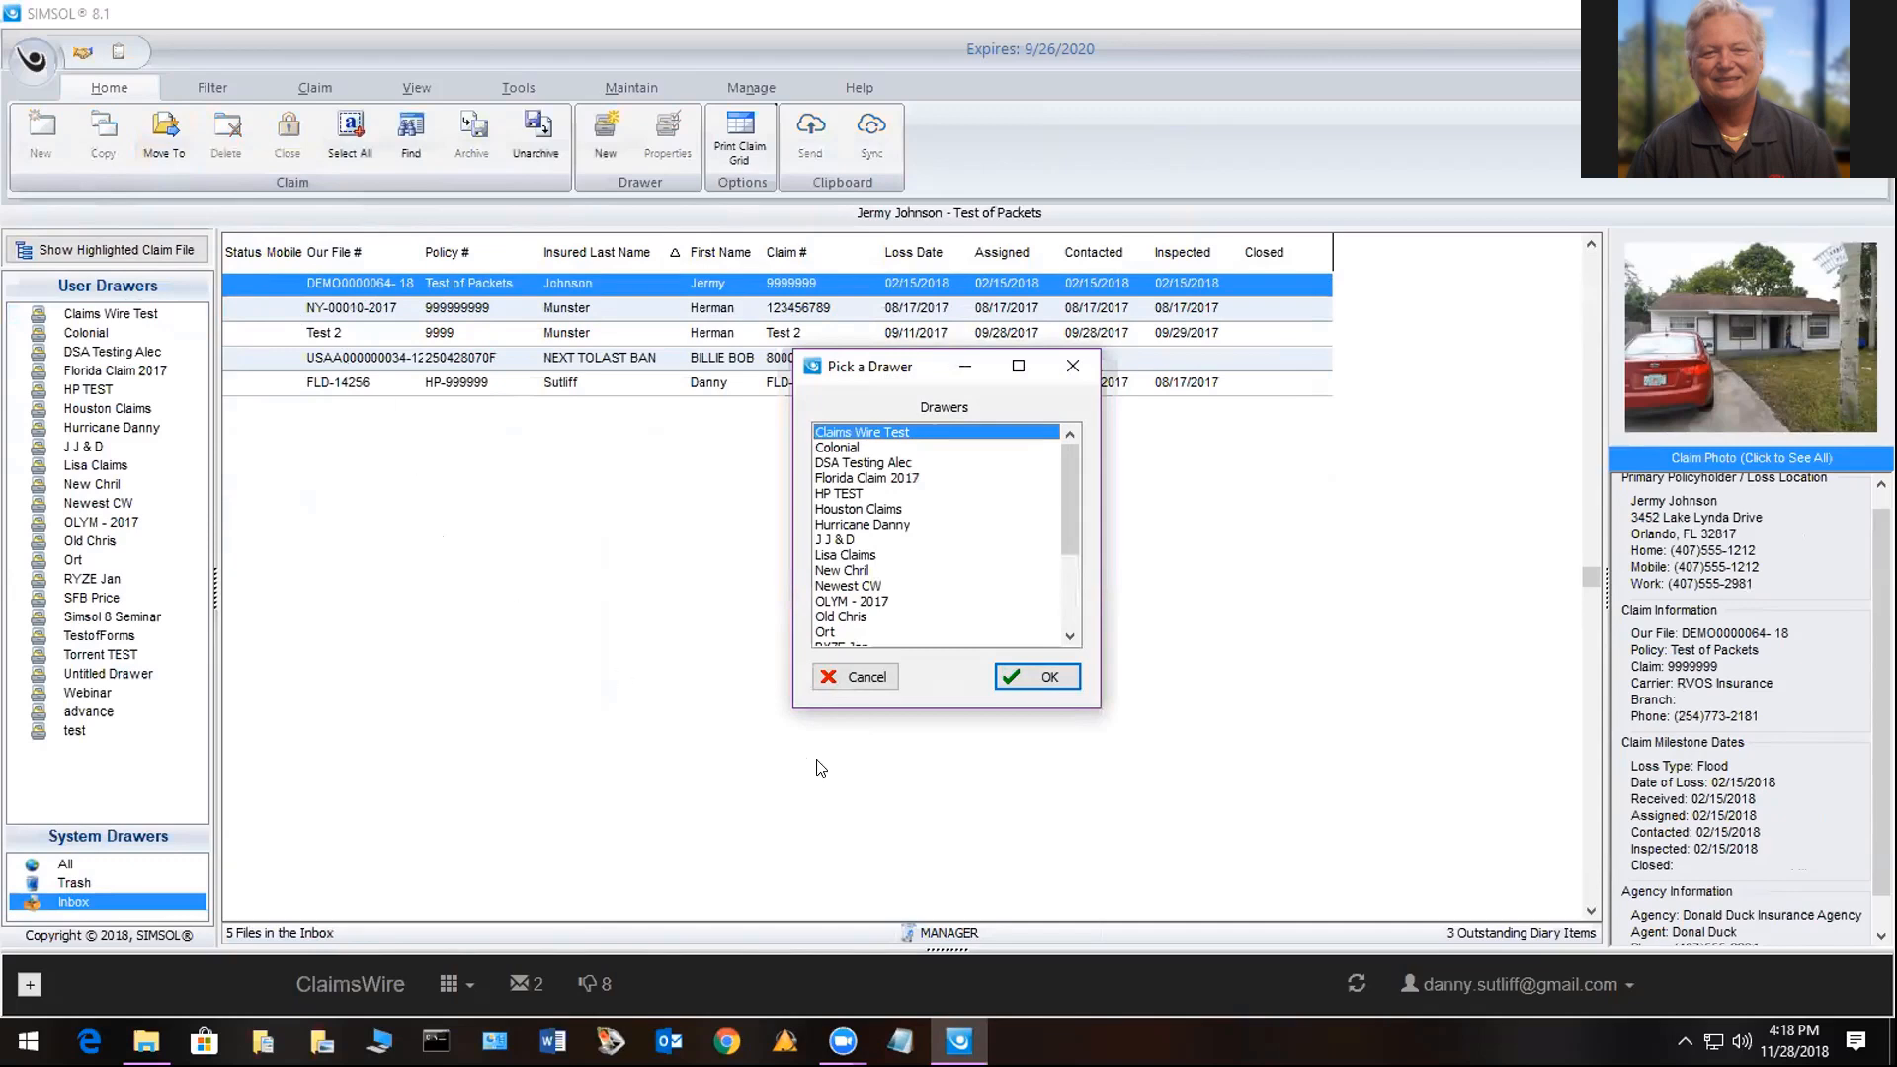
{"action": "left_click", "coordinate": [856, 677]}
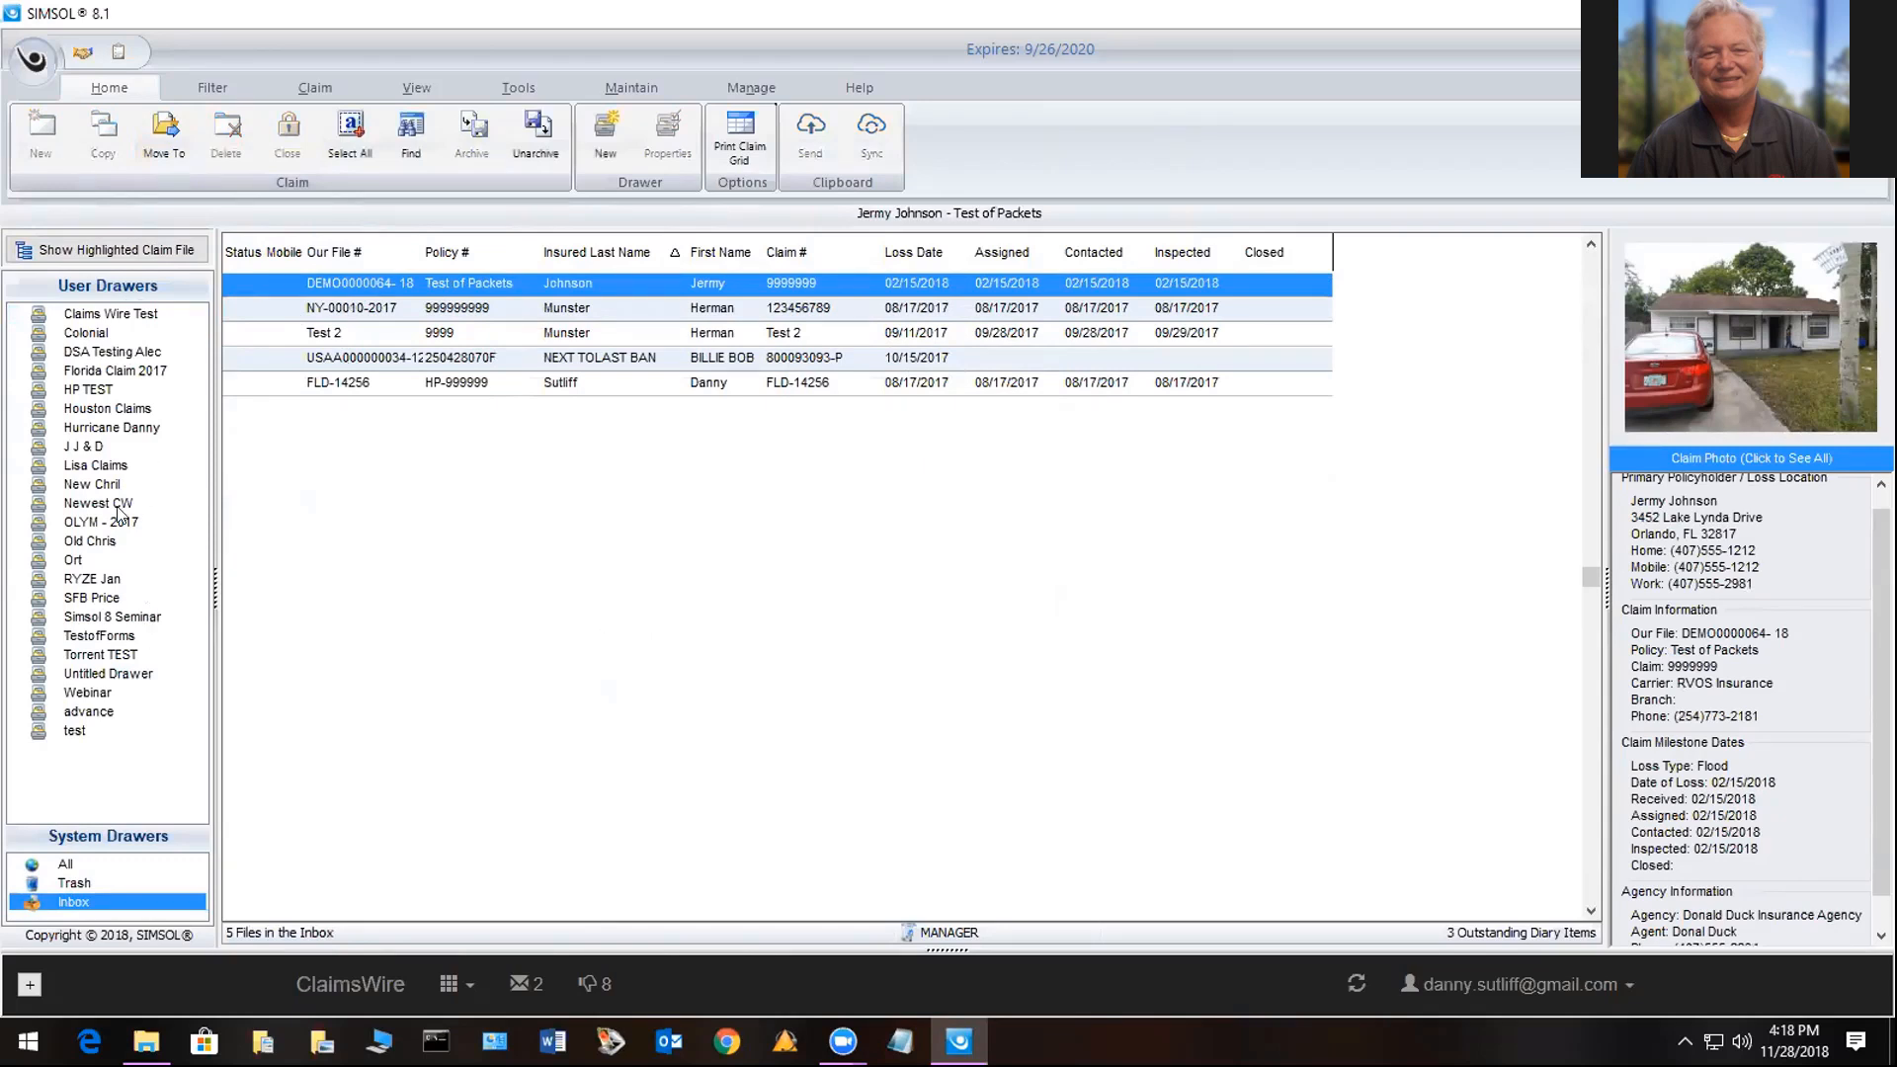
{"action": "left_click", "coordinate": [129, 316]}
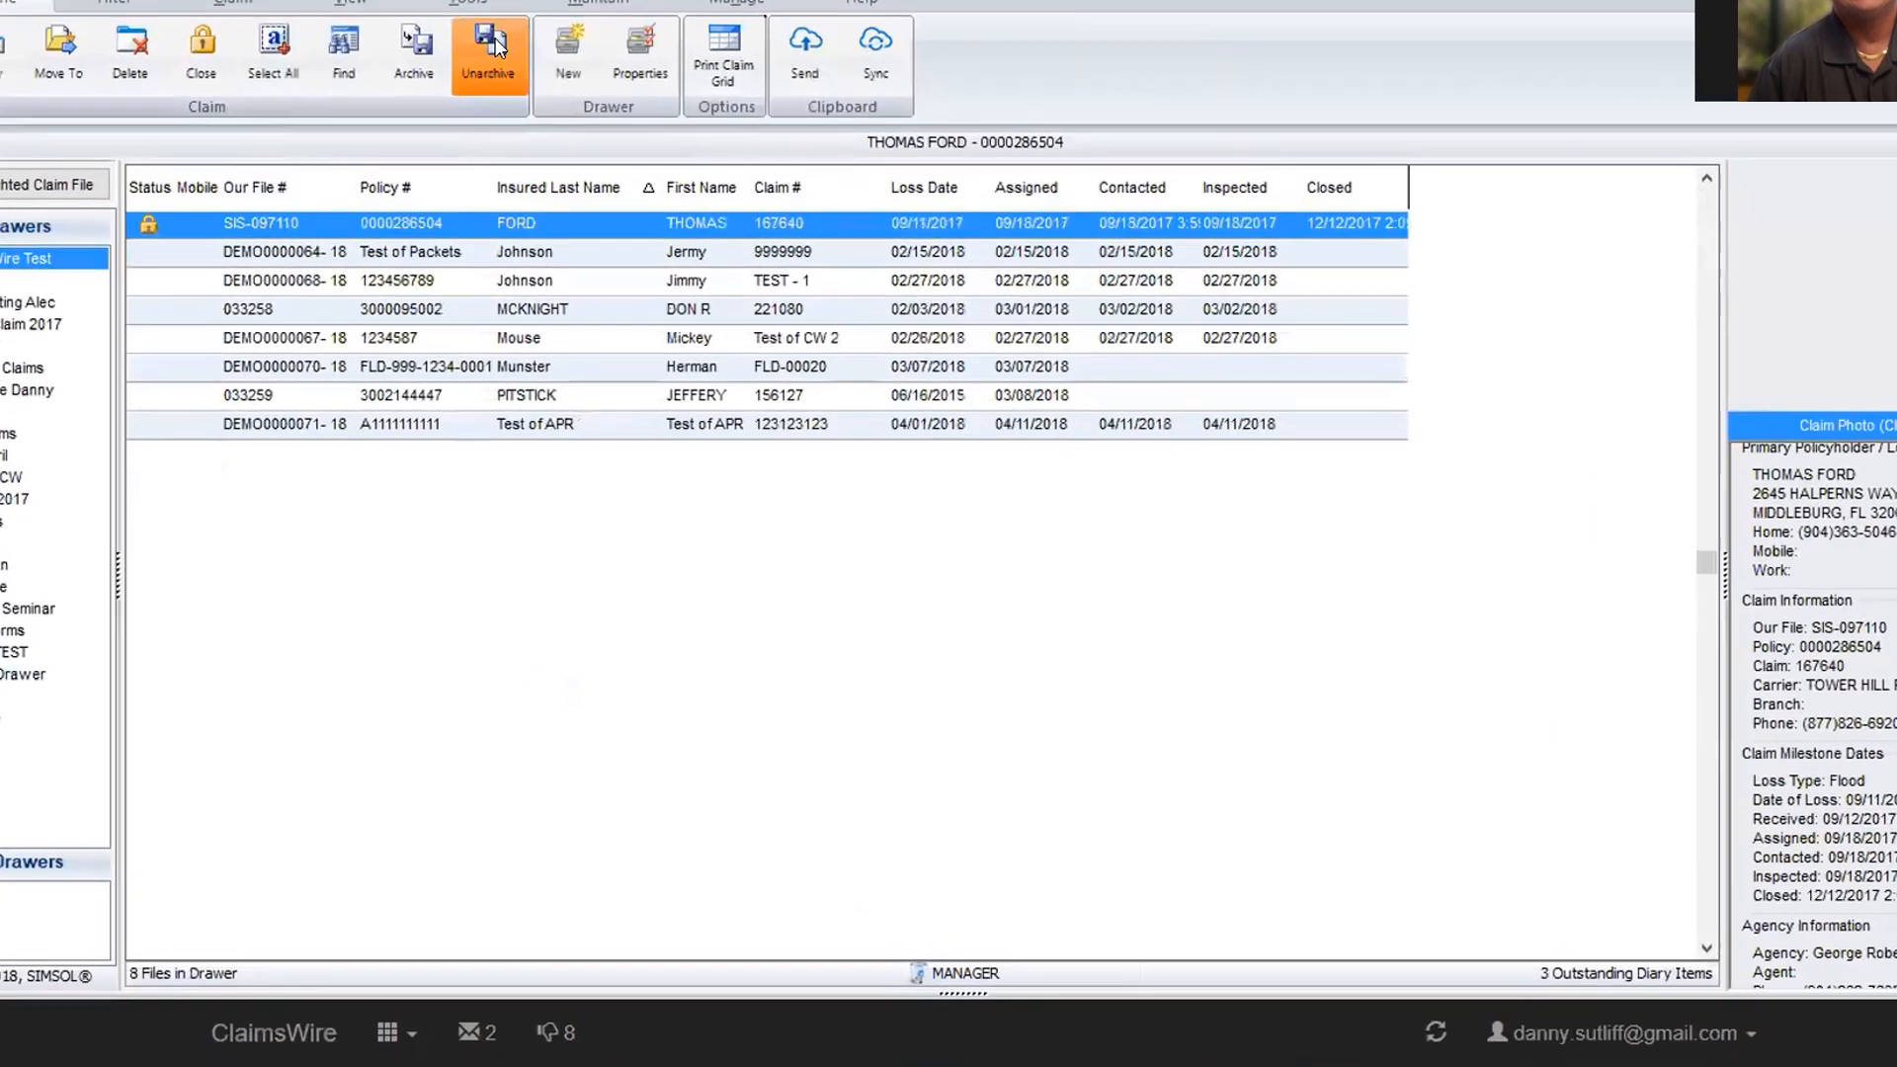
Load the unarch test.SFZ archive from the Desktop to list its claims for unarchiving.
{"action": "left_click", "coordinate": [494, 44]}
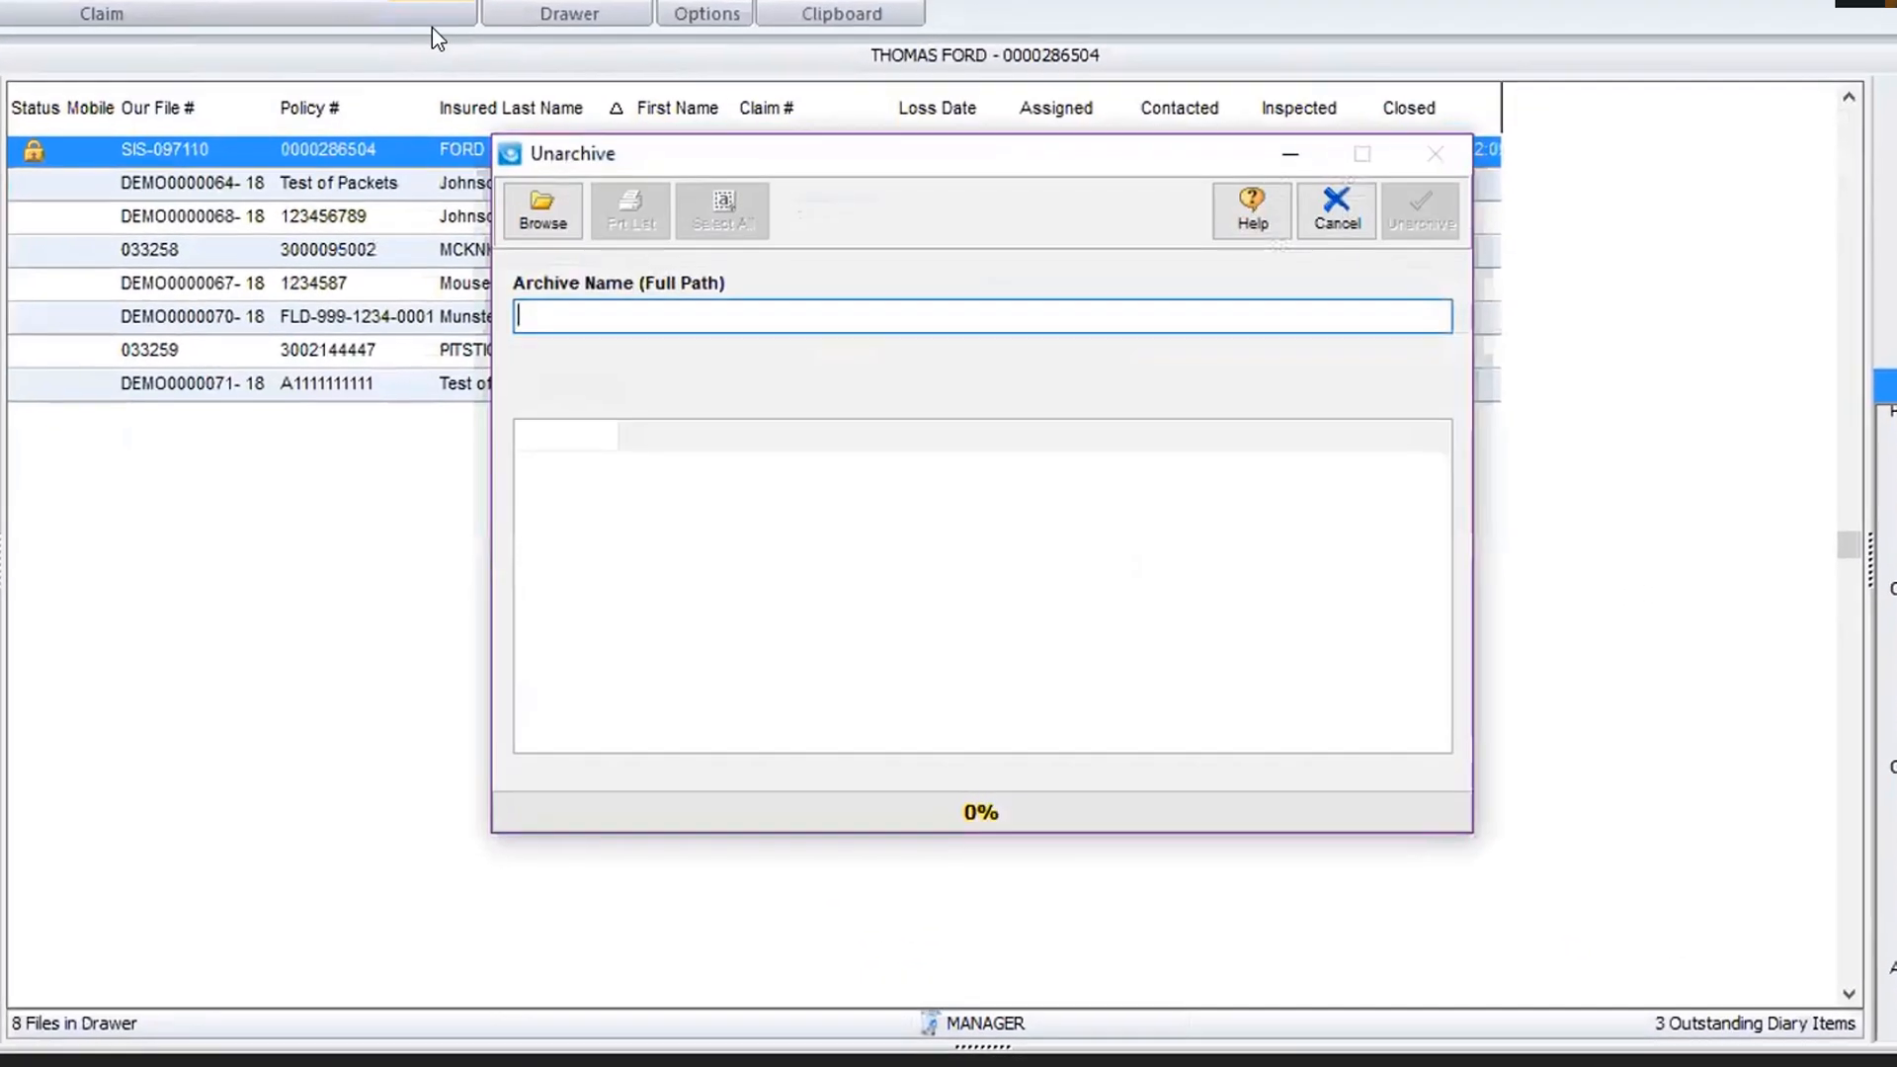
{"action": "left_click", "coordinate": [588, 276]}
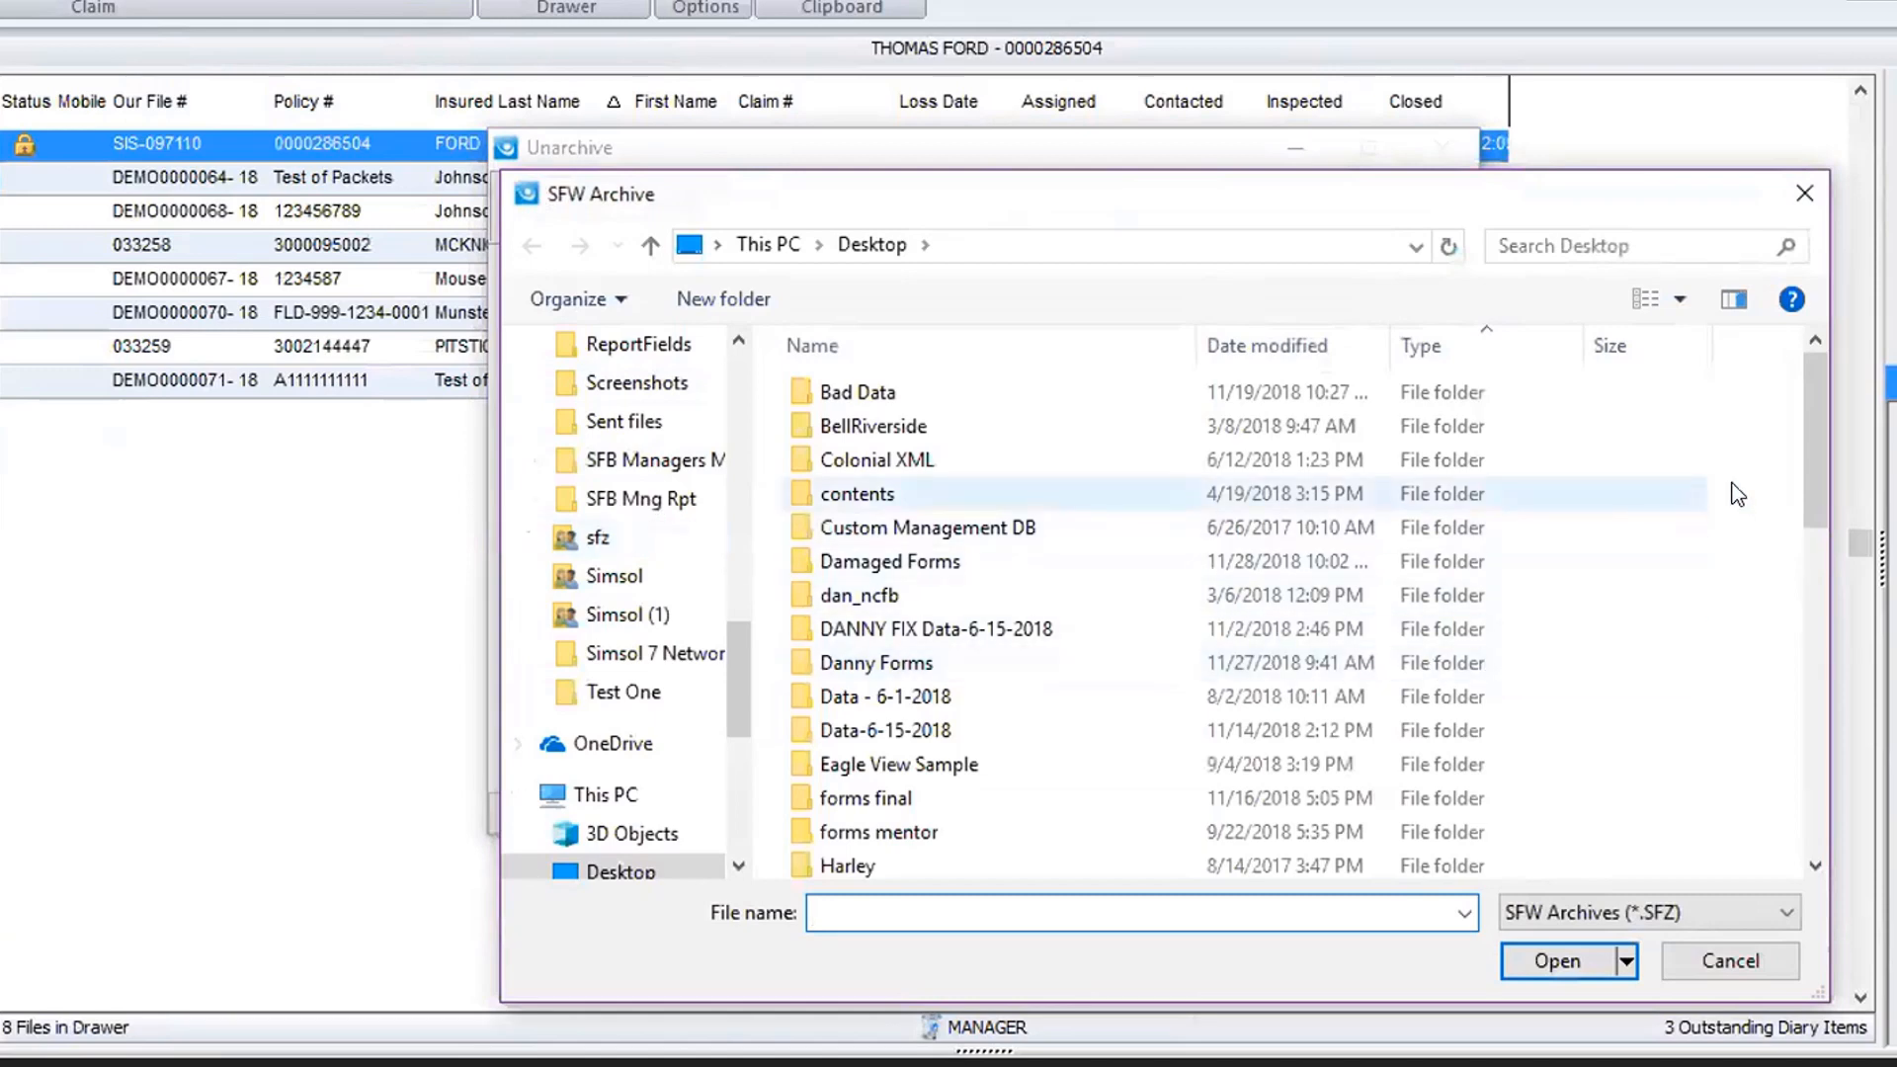
{"action": "left_click_drag", "start_coordinate": [1801, 454], "coordinate": [1797, 850]}
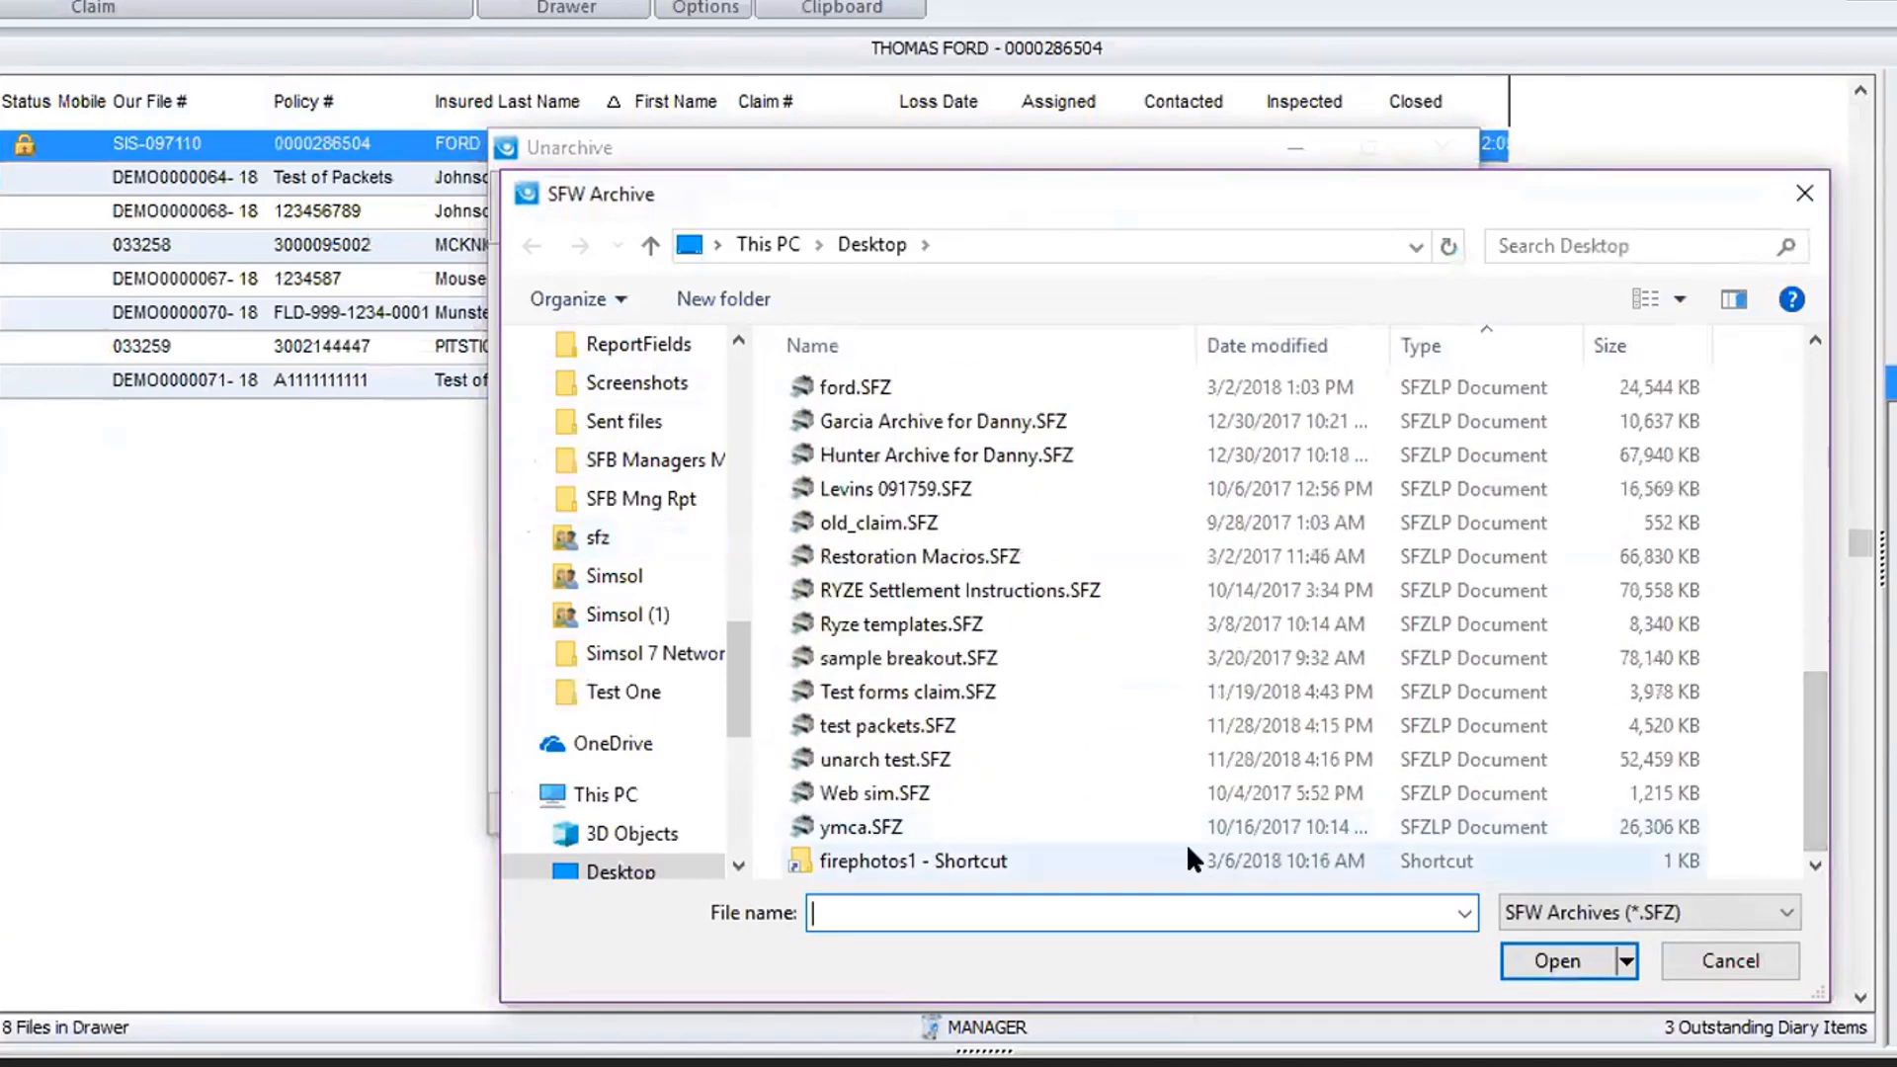
{"action": "double_click", "coordinate": [885, 762]}
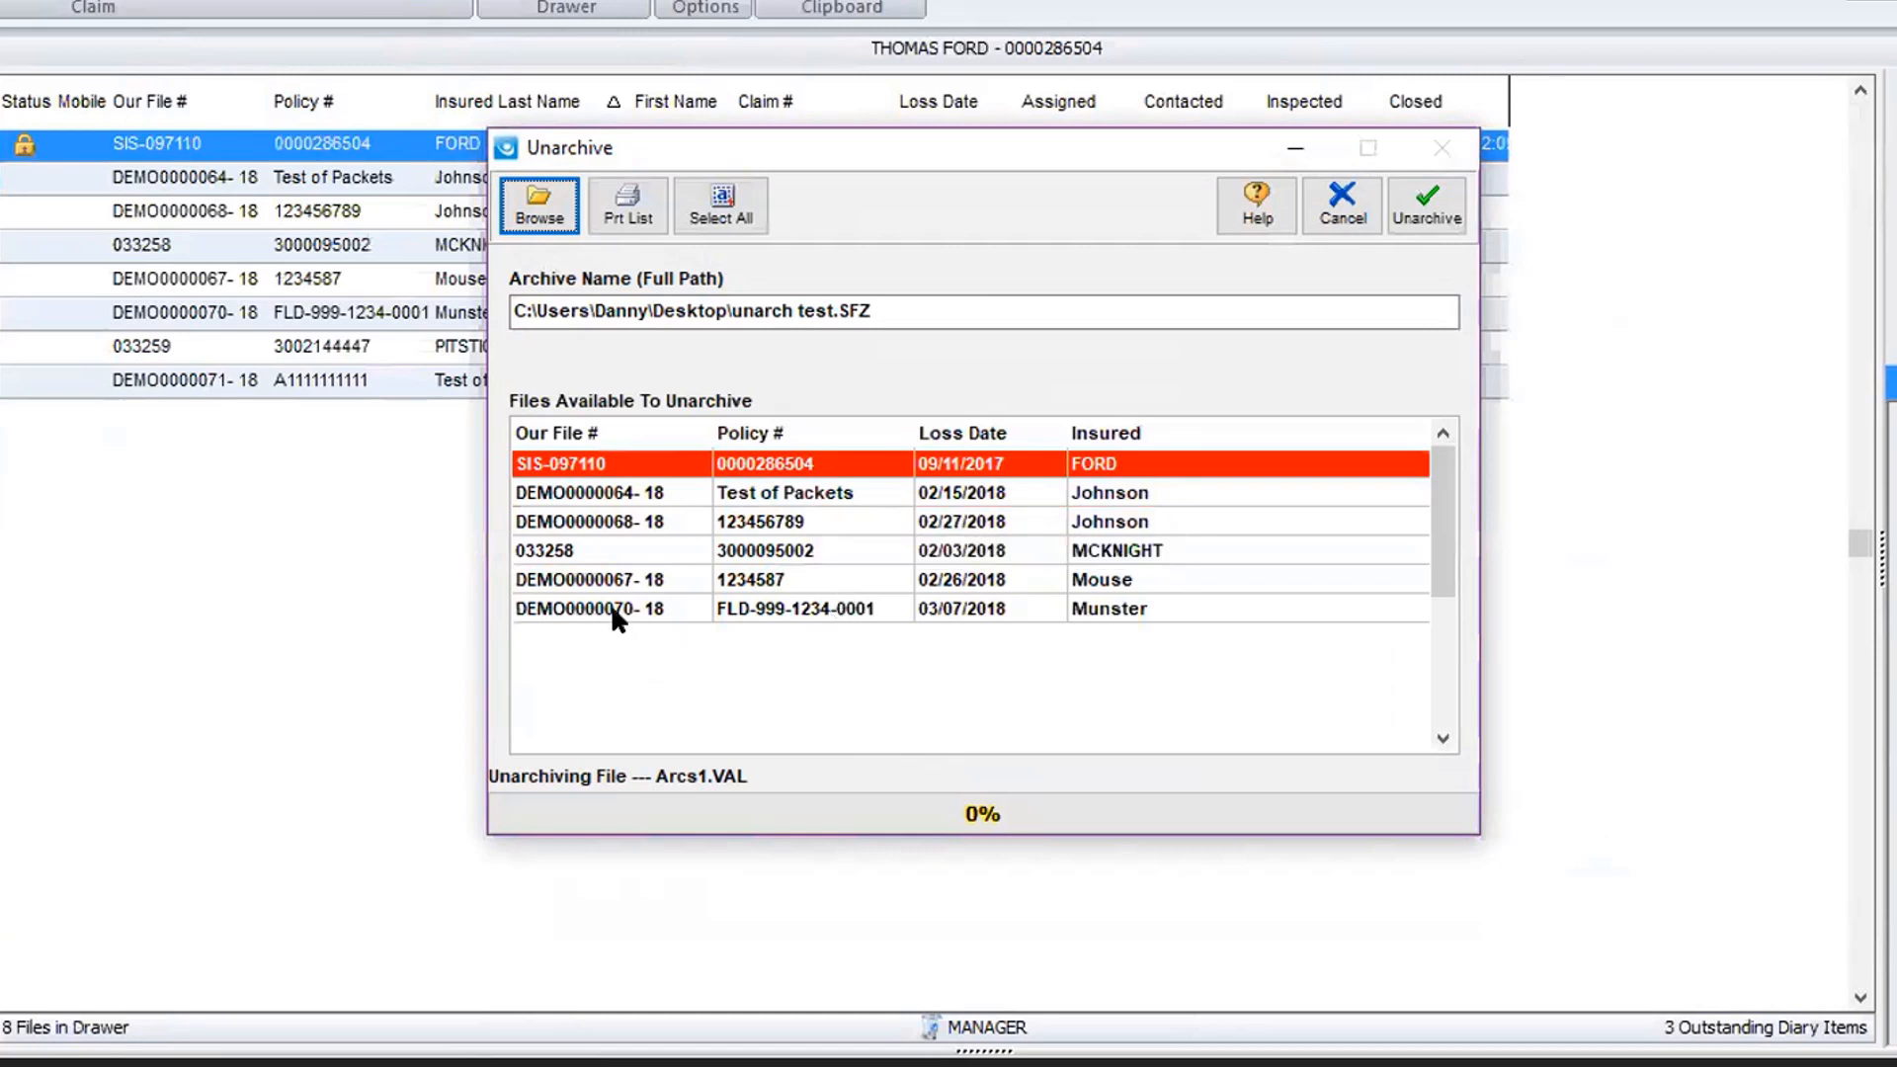
Try selecting all claims in the archive, reducing the selection to the first claim and extending it to the first four, then cancel the unarchiving.
{"action": "left_click", "coordinate": [735, 220]}
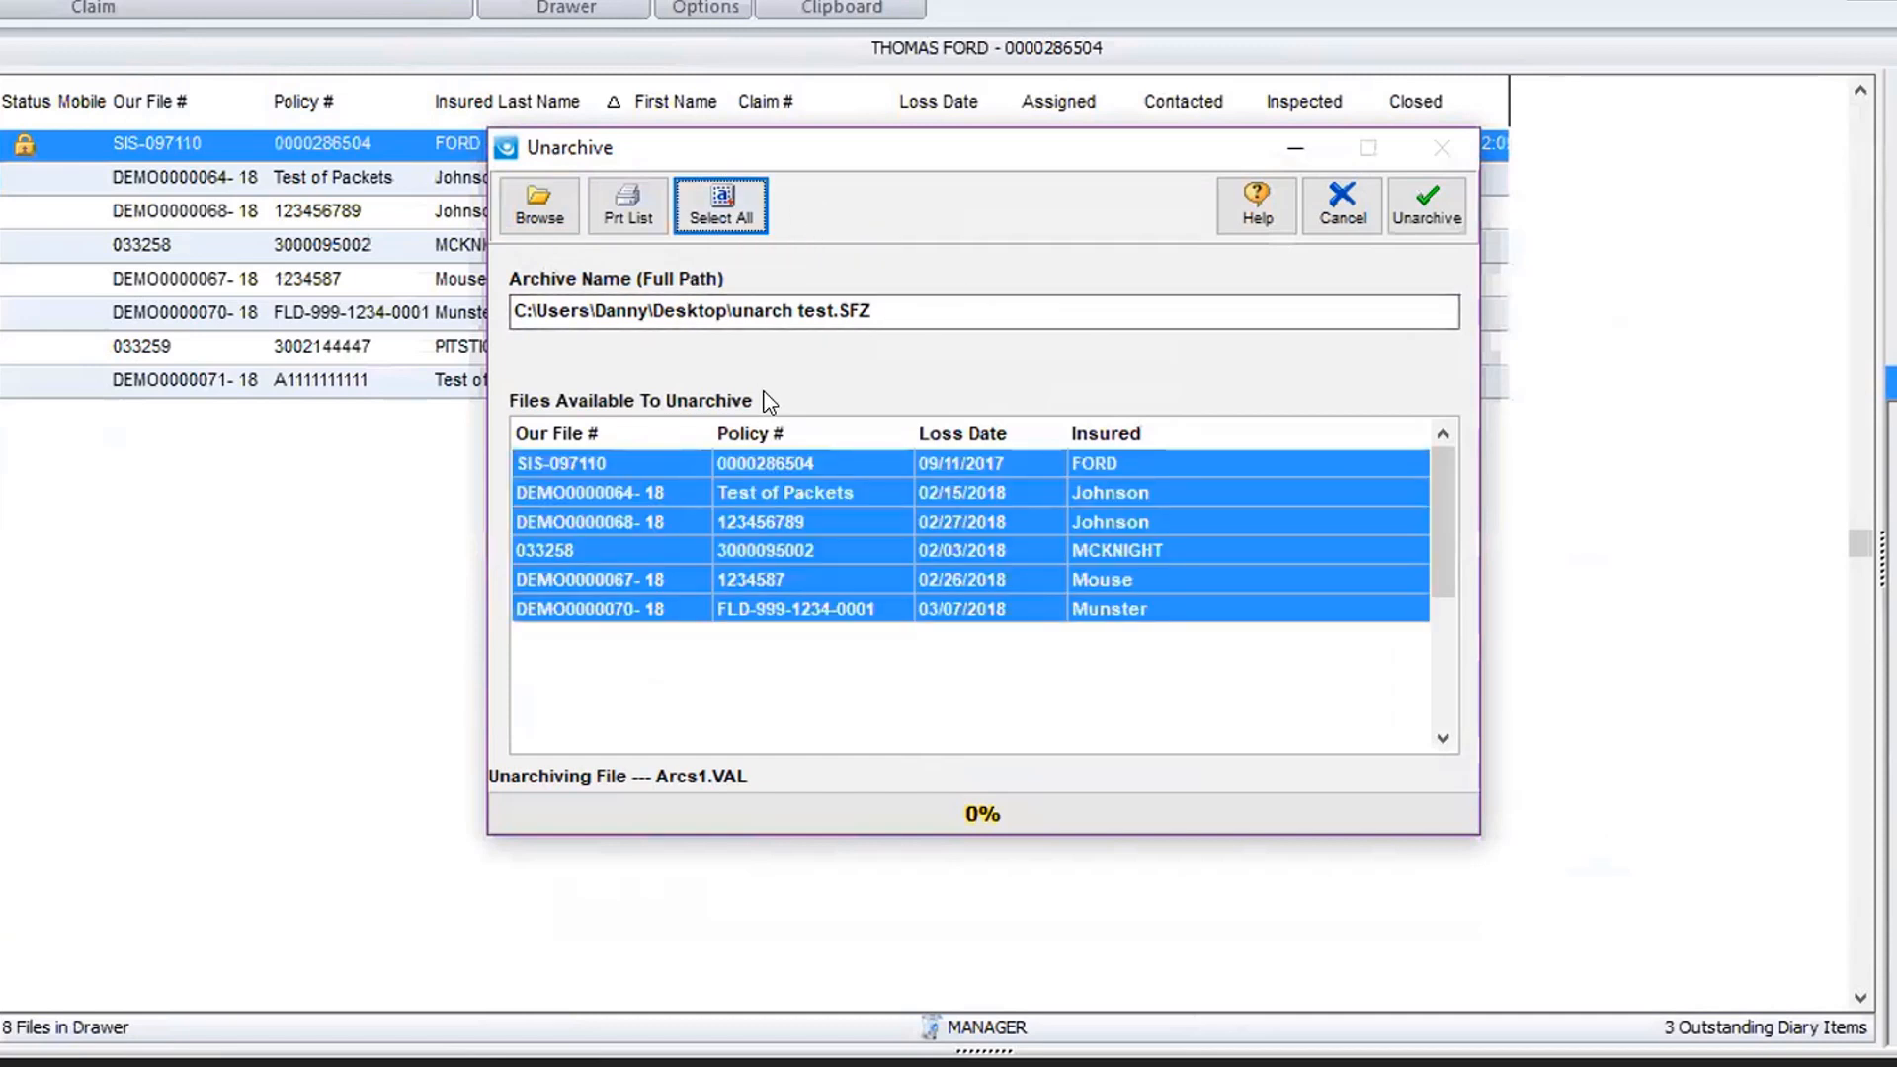
{"action": "left_click", "coordinate": [772, 610], "text": "ctrl"}
{"action": "left_click", "coordinate": [771, 580], "text": "ctrl"}
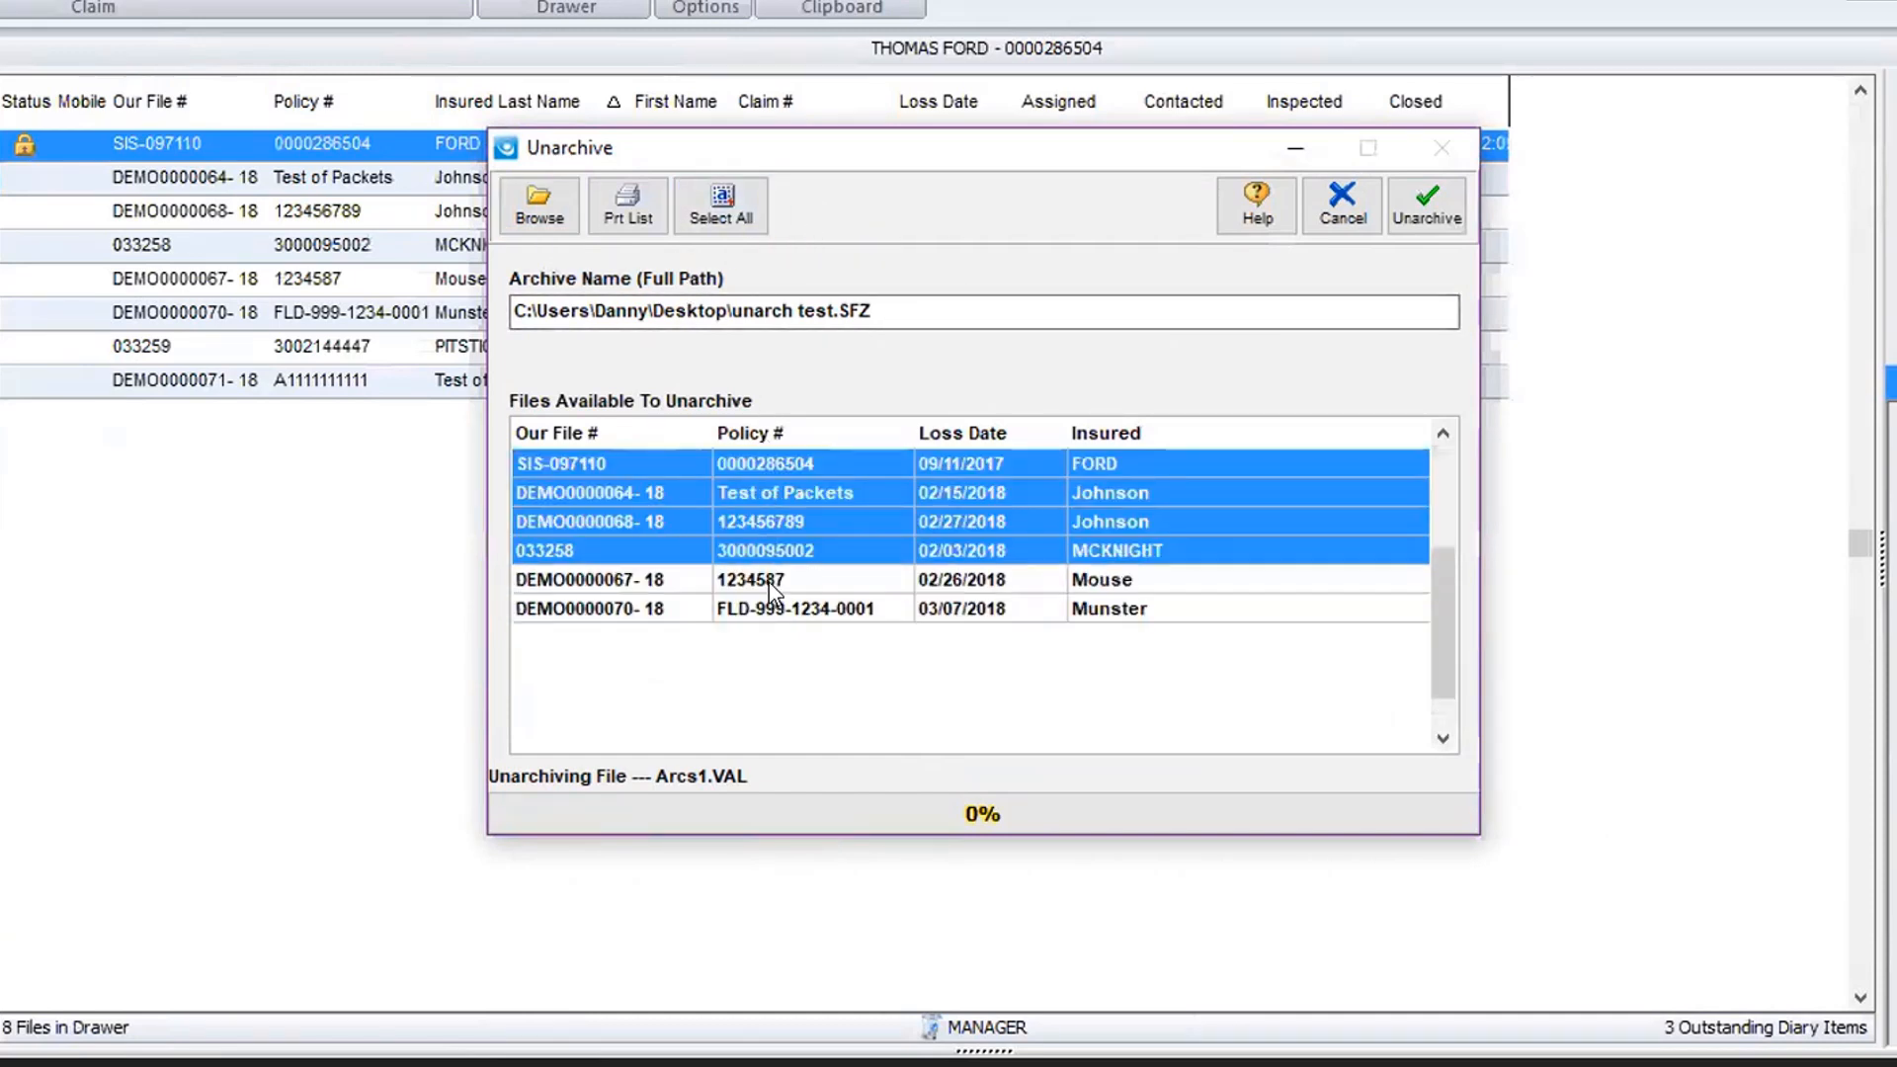
{"action": "left_click", "coordinate": [772, 551], "text": "ctrl"}
{"action": "left_click", "coordinate": [774, 522], "text": "ctrl"}
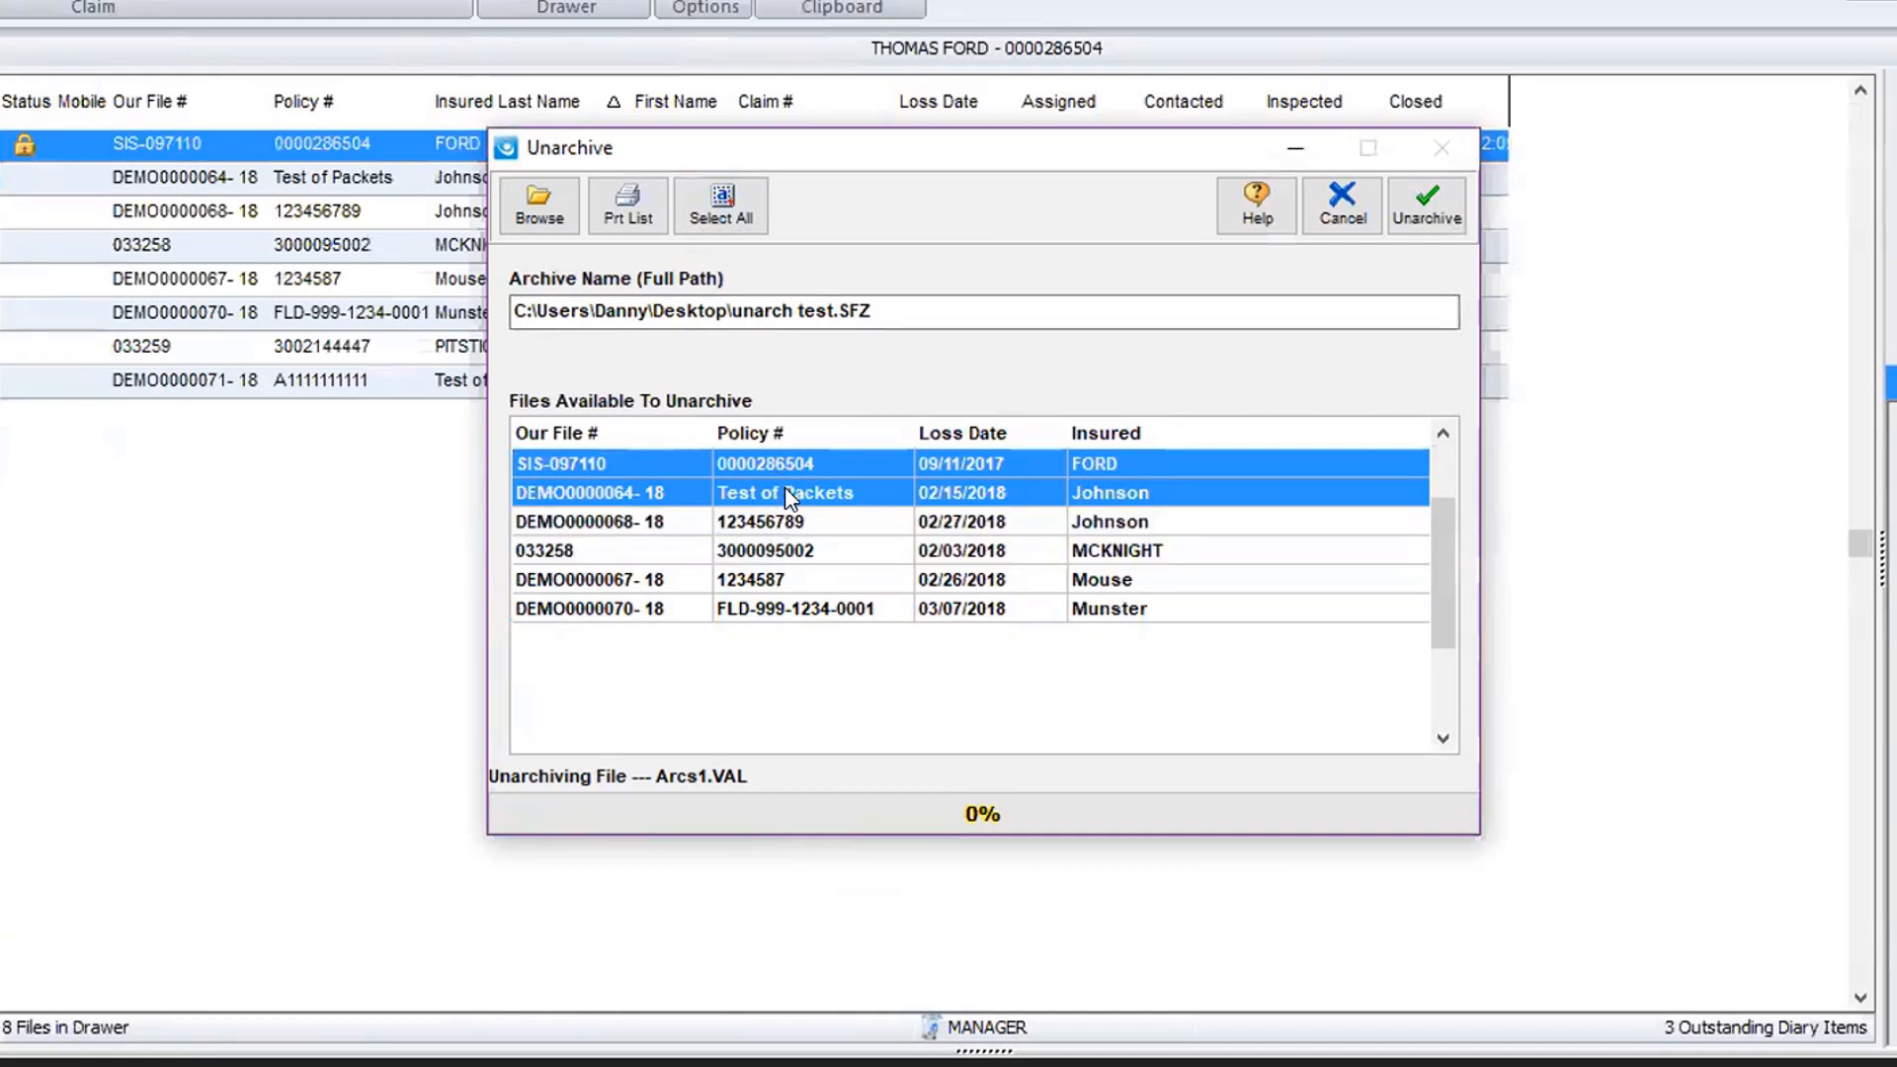
{"action": "left_click", "coordinate": [785, 489], "text": "ctrl"}
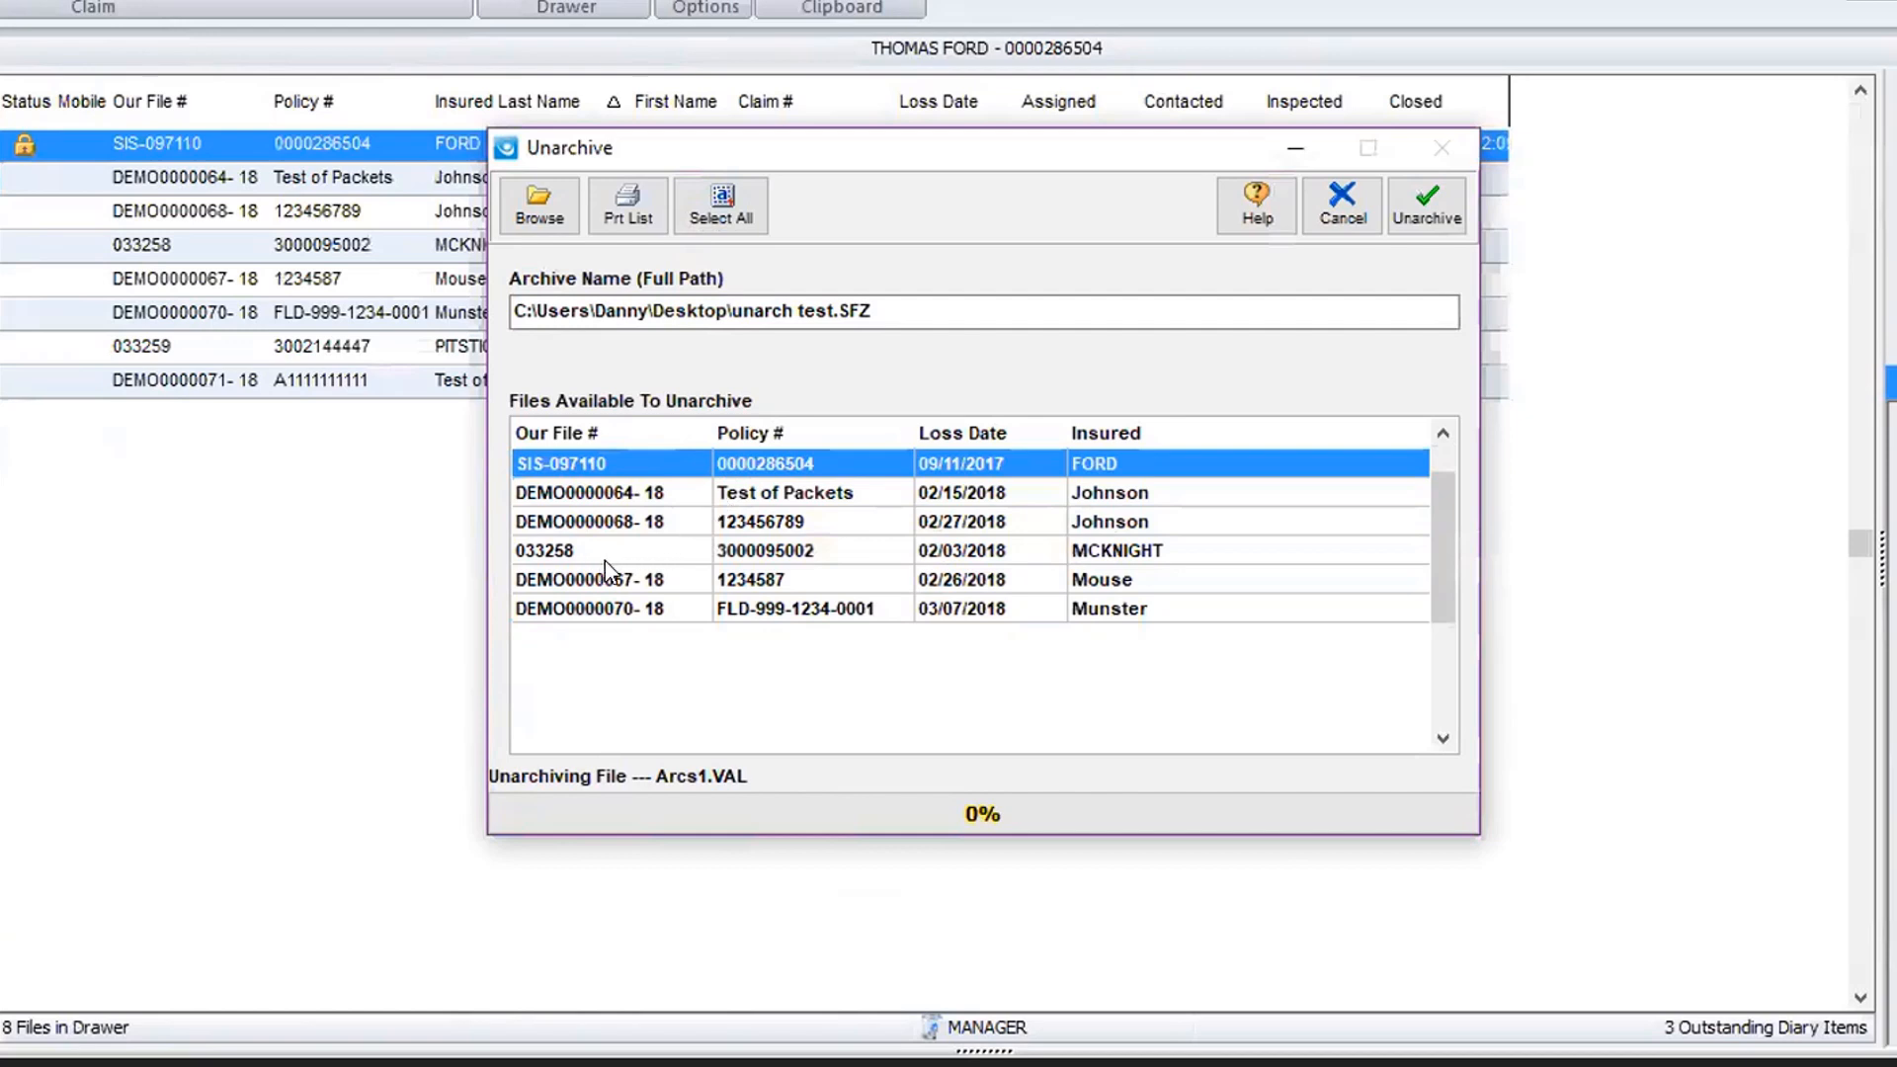
{"action": "left_click", "coordinate": [779, 549], "text": "shift"}
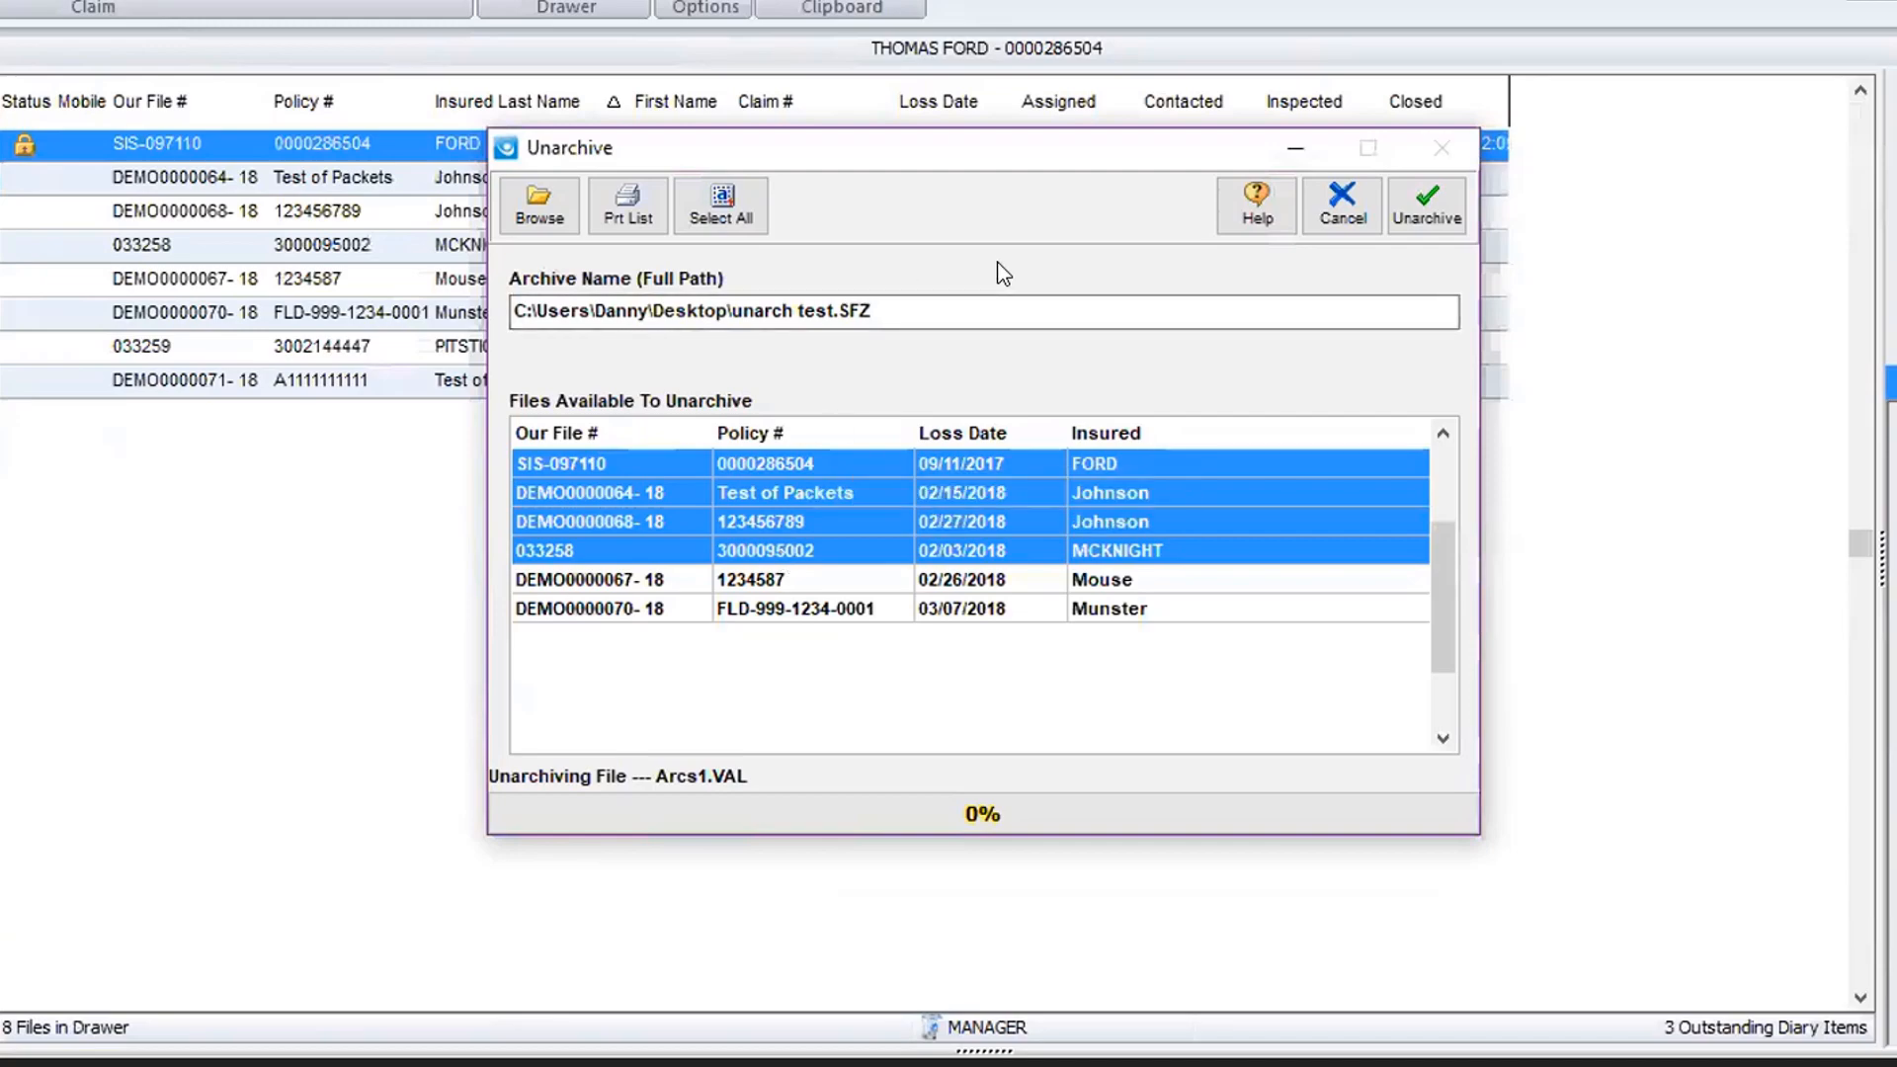
{"action": "left_click", "coordinate": [1342, 202]}
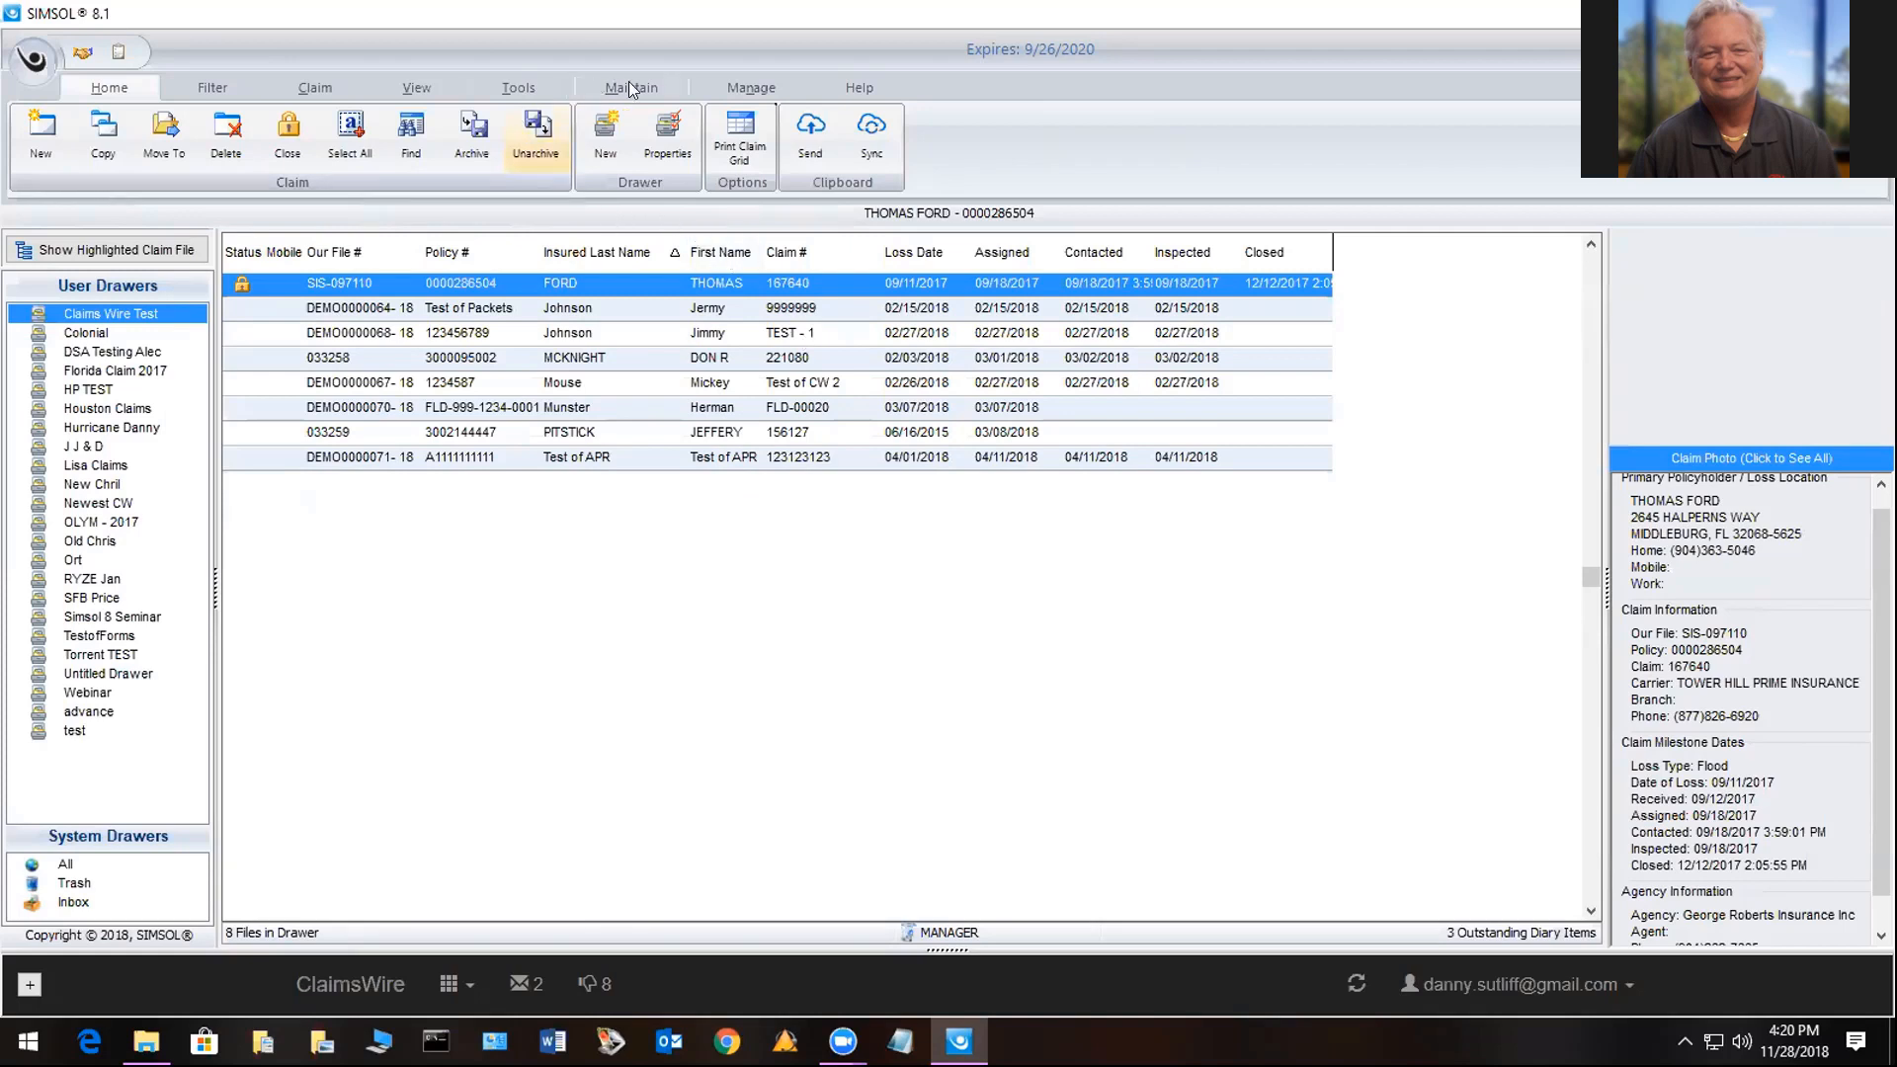
Examine the System Preferences in the user preferences and close them.
{"action": "left_click", "coordinate": [516, 89]}
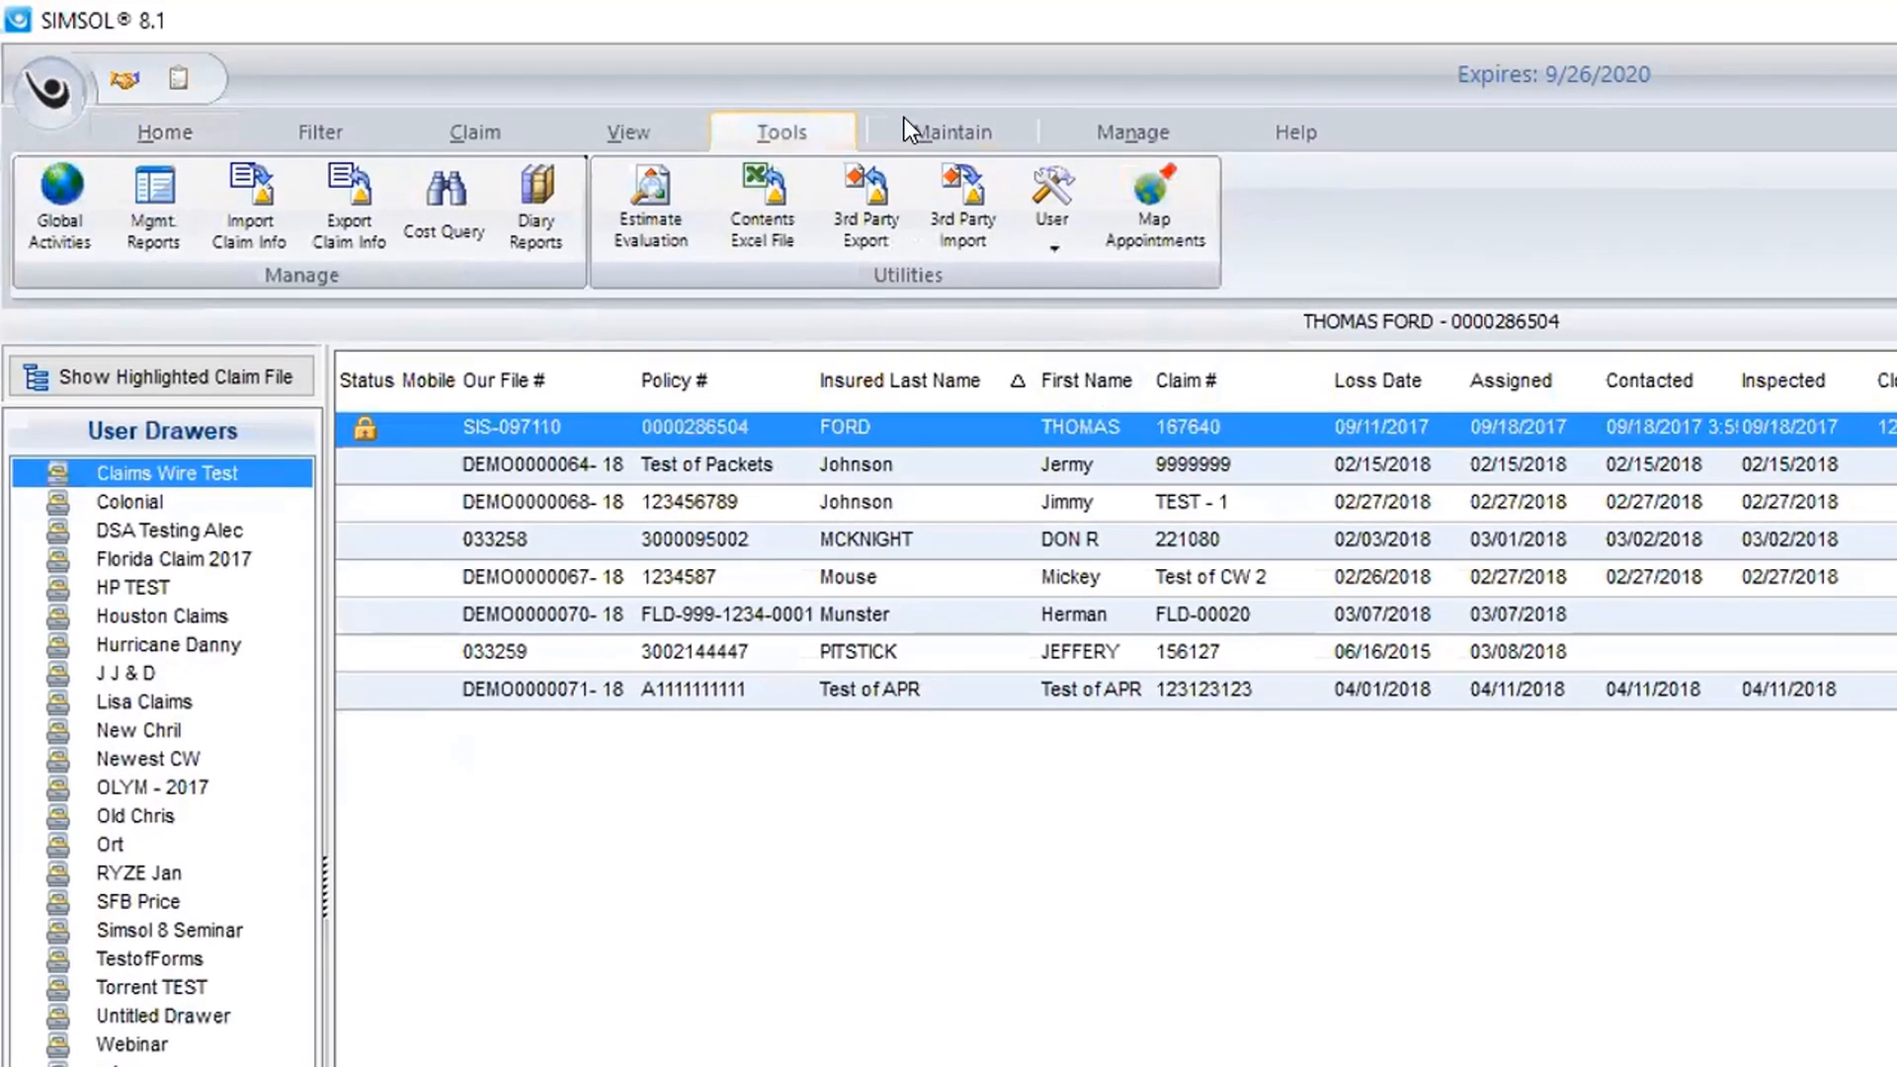
{"action": "left_click", "coordinate": [931, 120]}
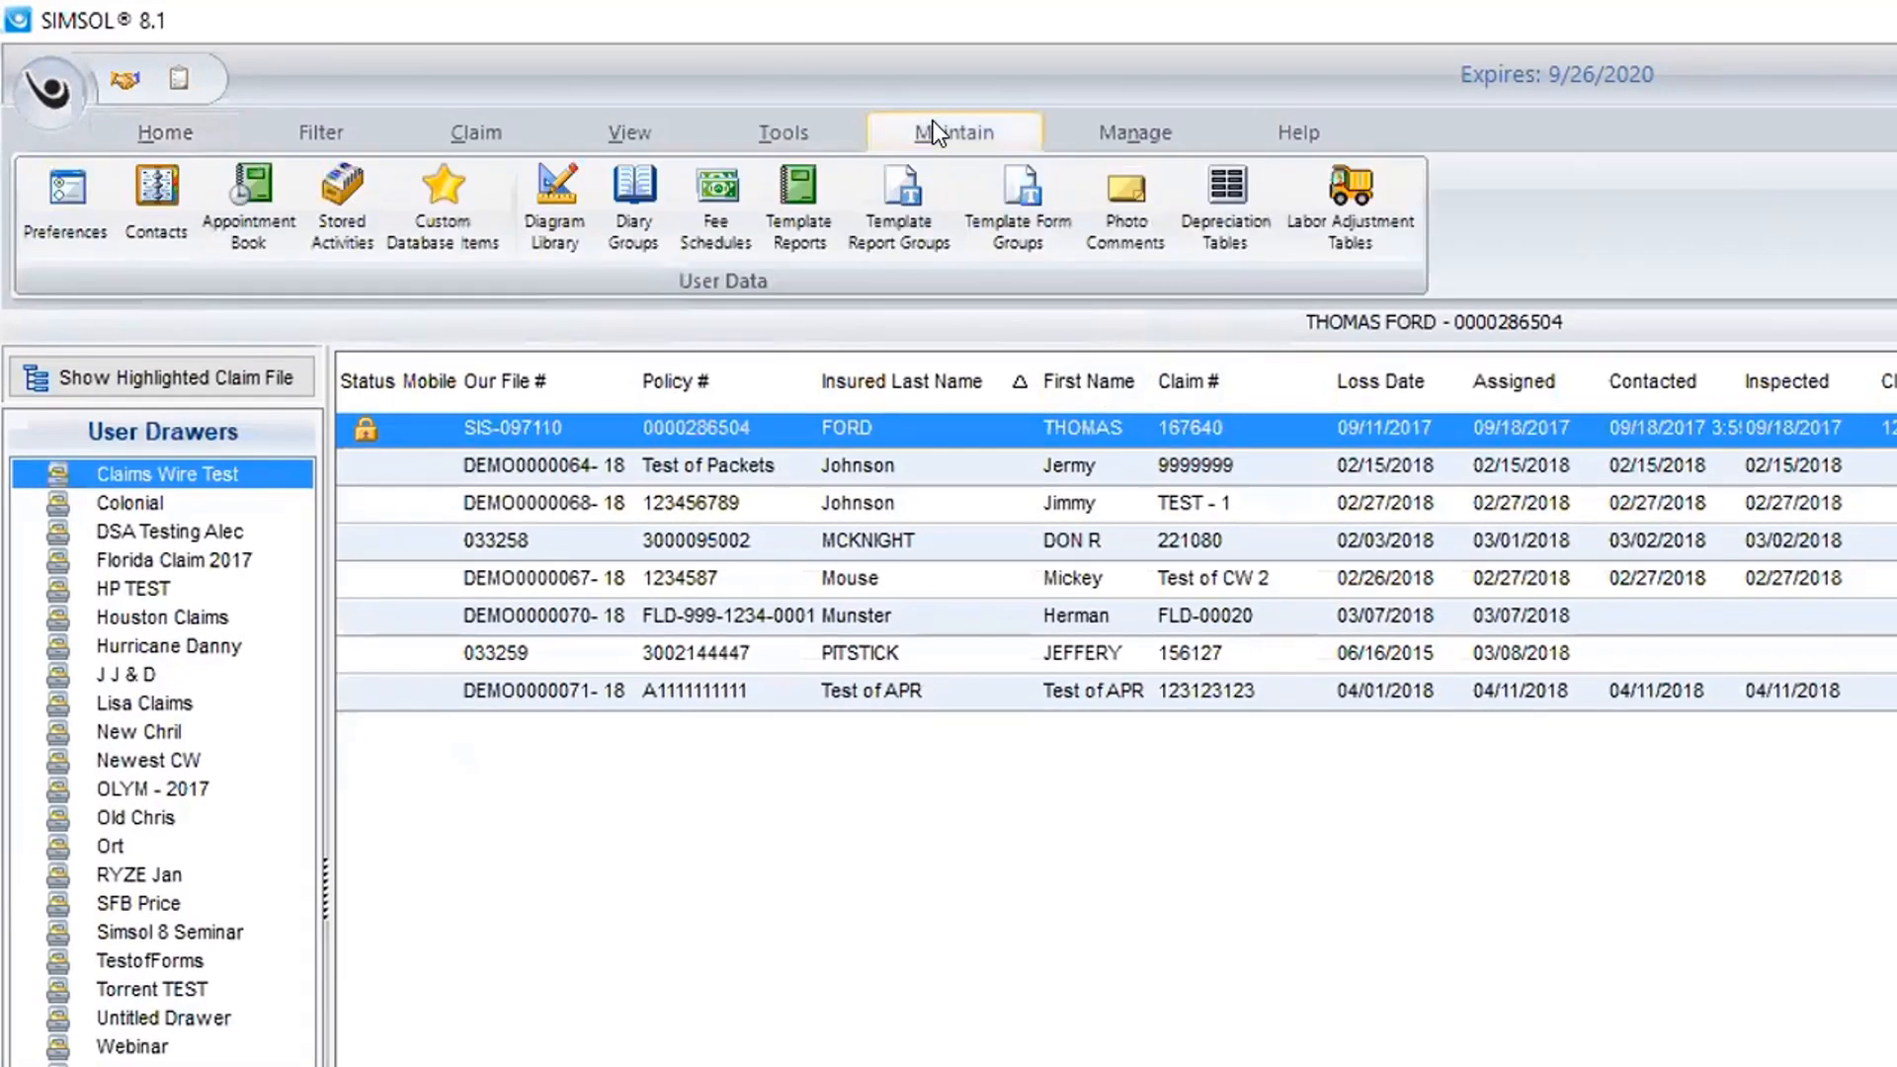
{"action": "left_click", "coordinate": [46, 180]}
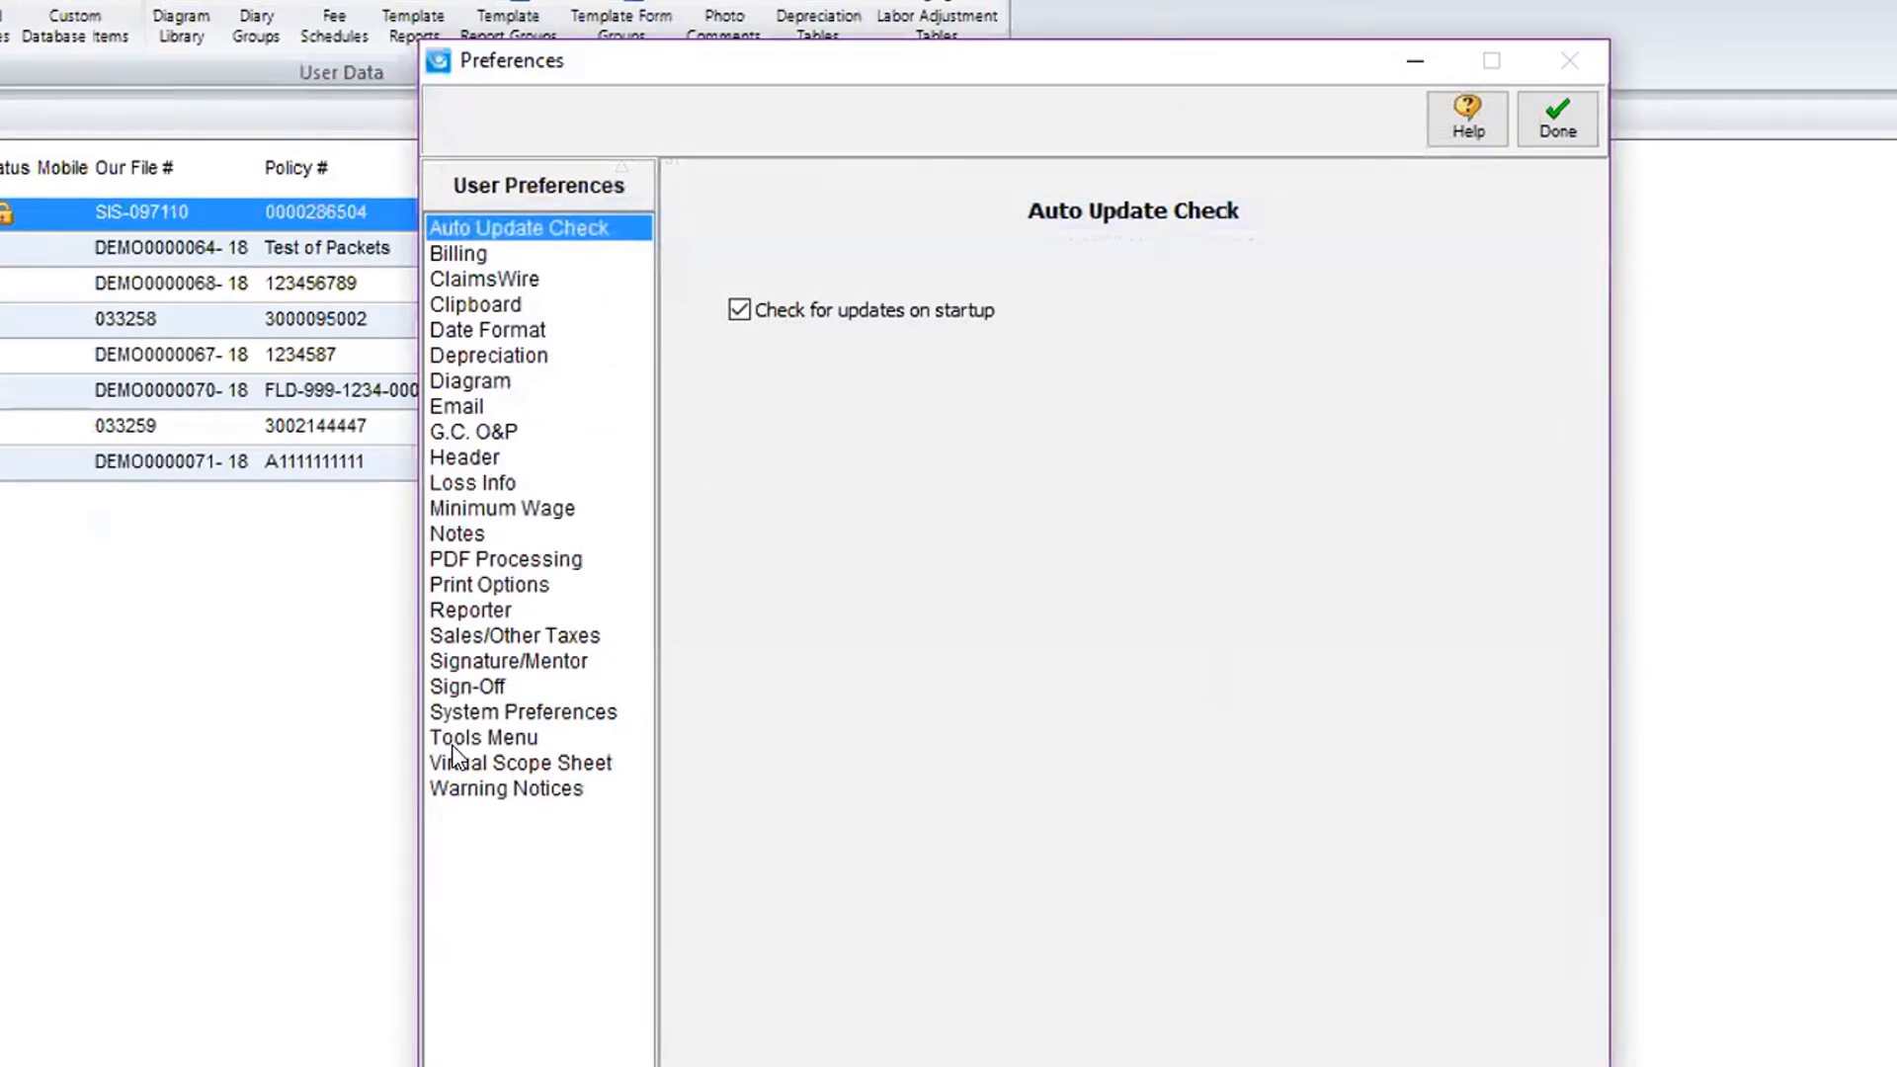
{"action": "left_click", "coordinate": [481, 712]}
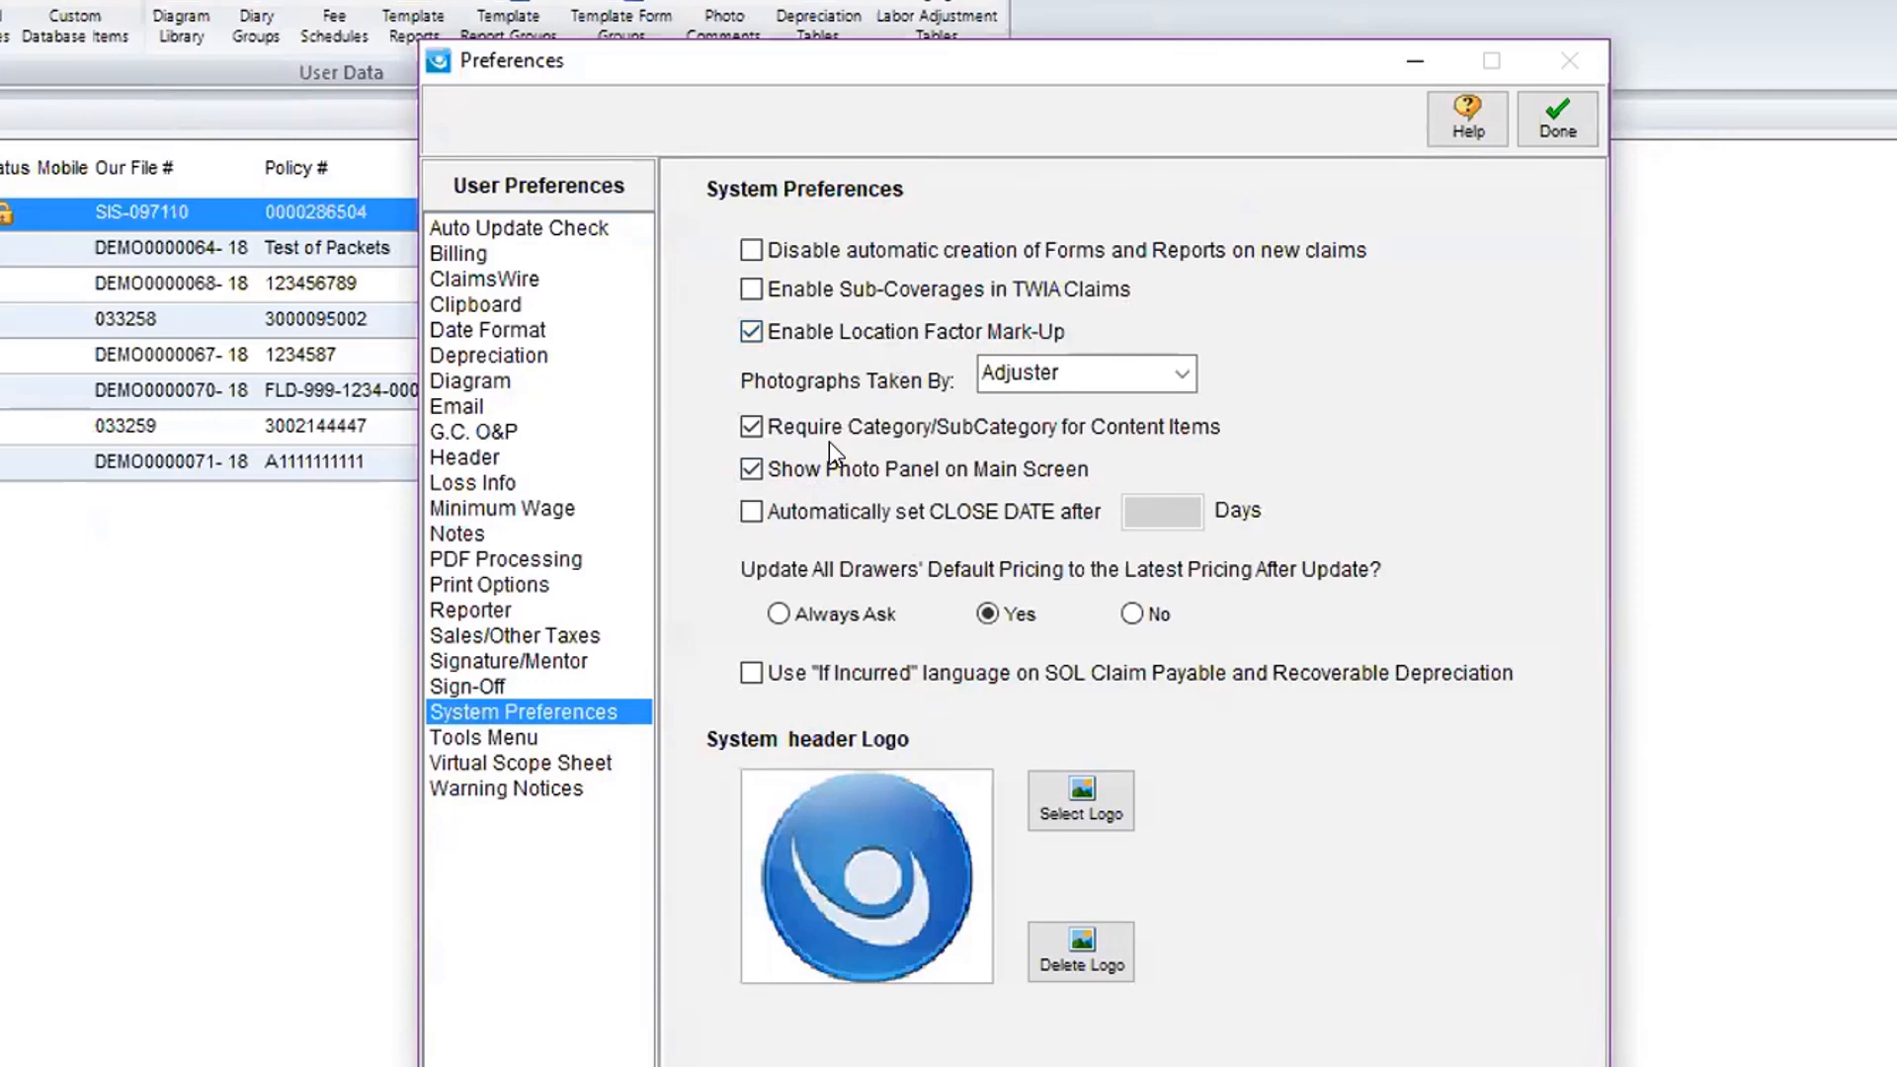
{"action": "left_click", "coordinate": [1558, 118]}
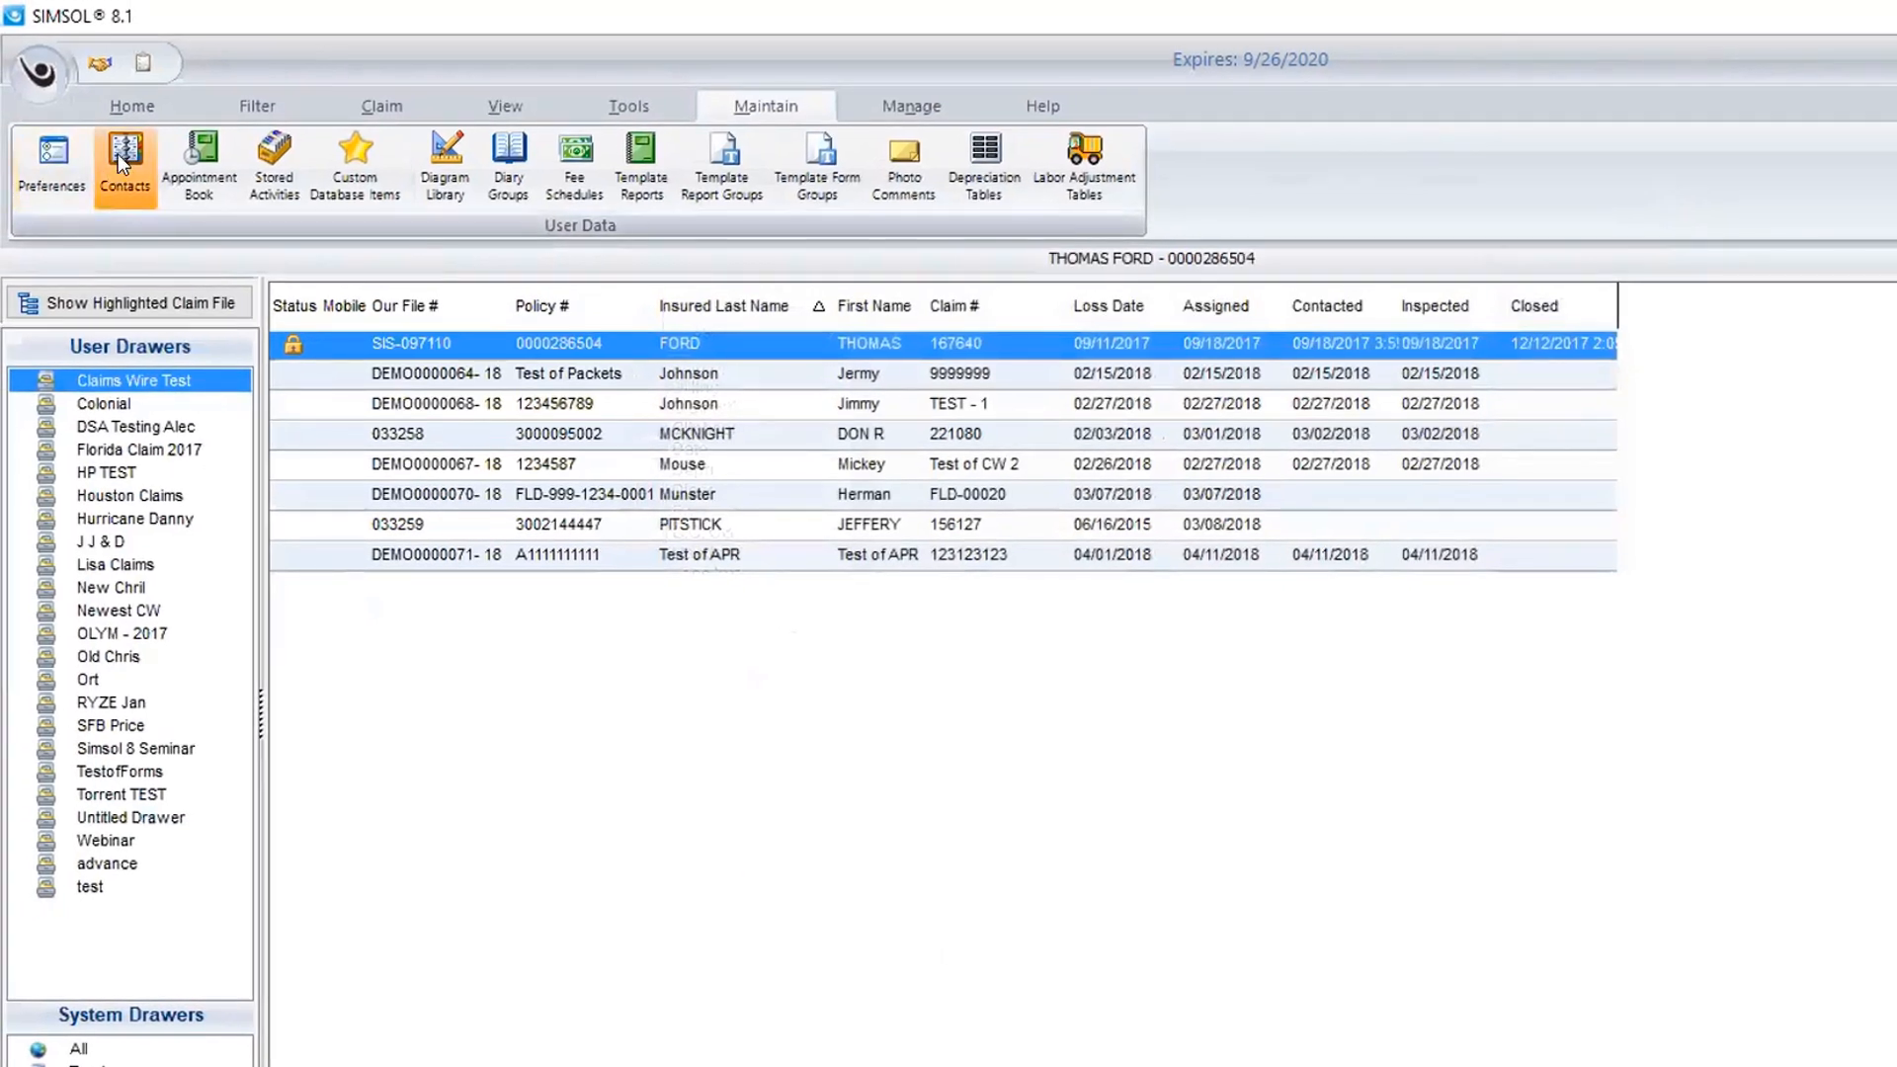
Start a new contact in the address book with the categories Carrier / Client, Adjusting Company and Adjuster.
{"action": "left_click", "coordinate": [50, 119]}
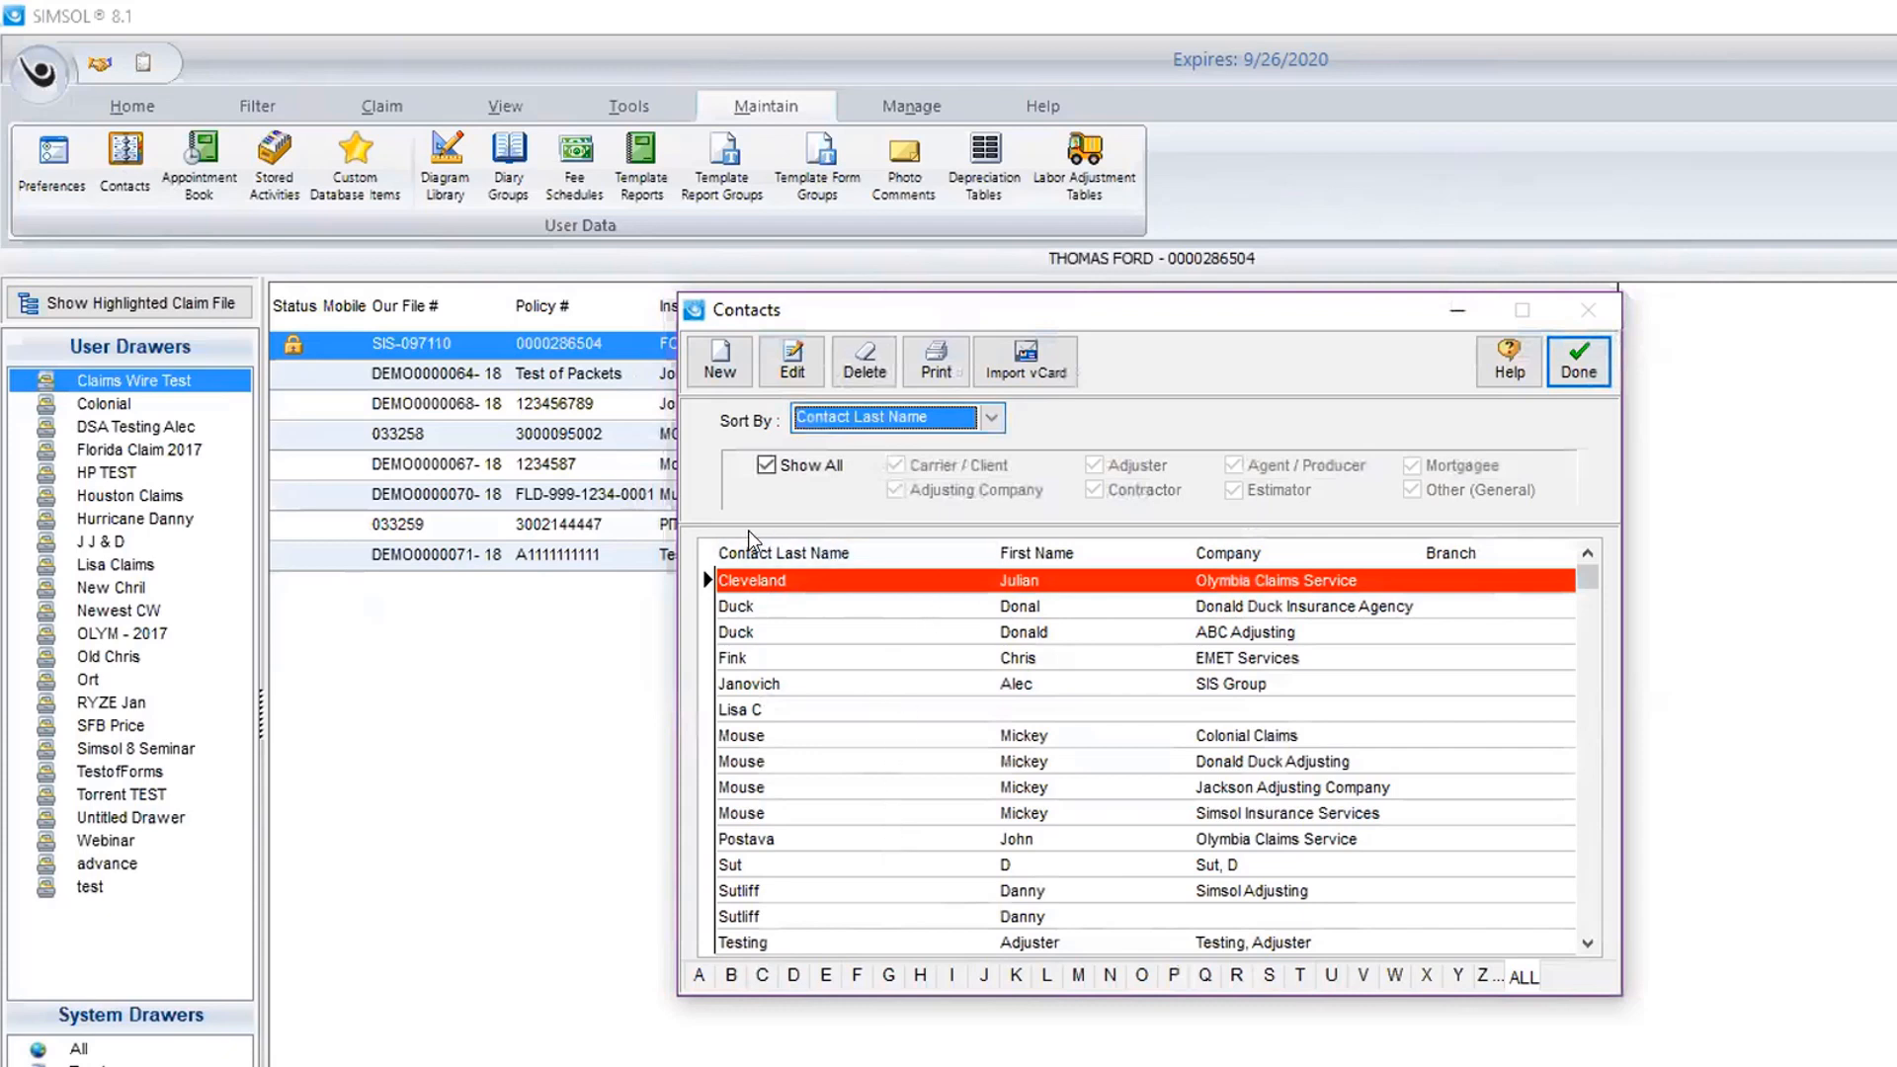
{"action": "left_click", "coordinate": [705, 367]}
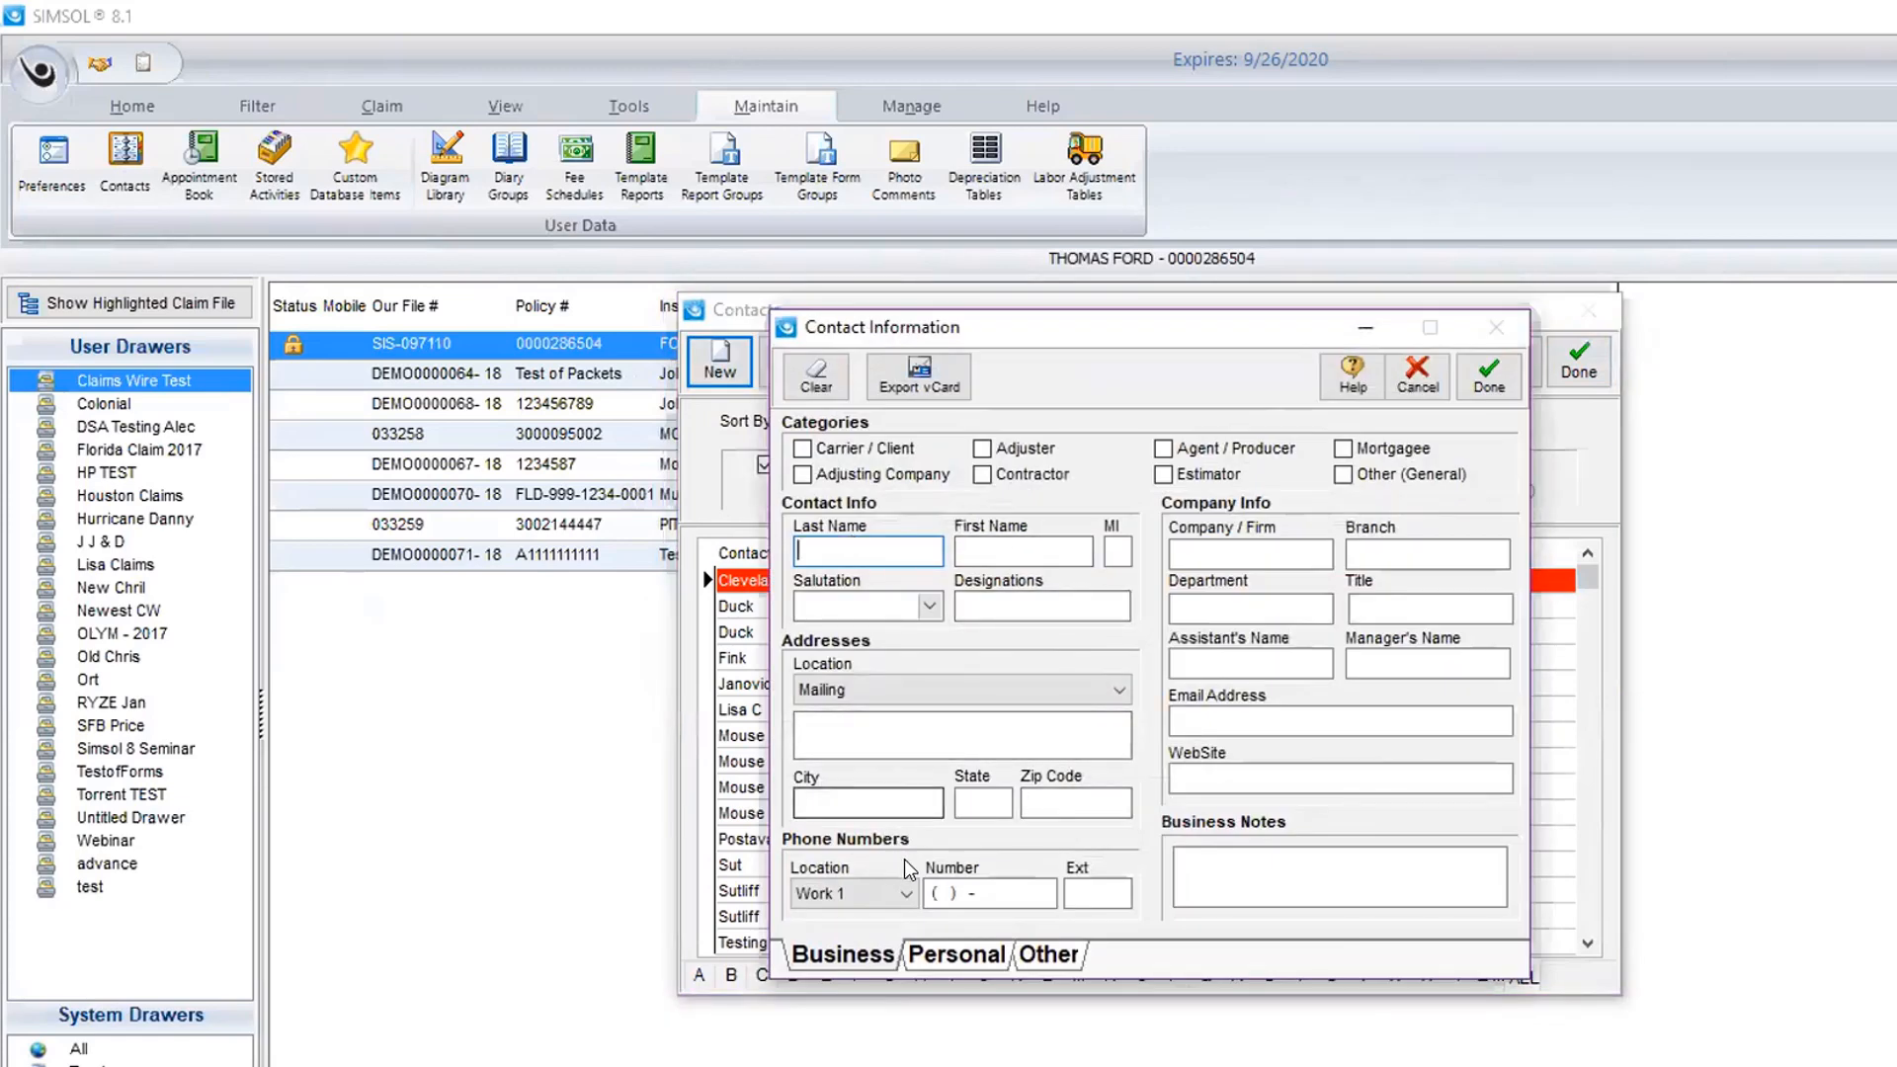
{"action": "left_click", "coordinate": [803, 474]}
{"action": "left_click", "coordinate": [802, 447]}
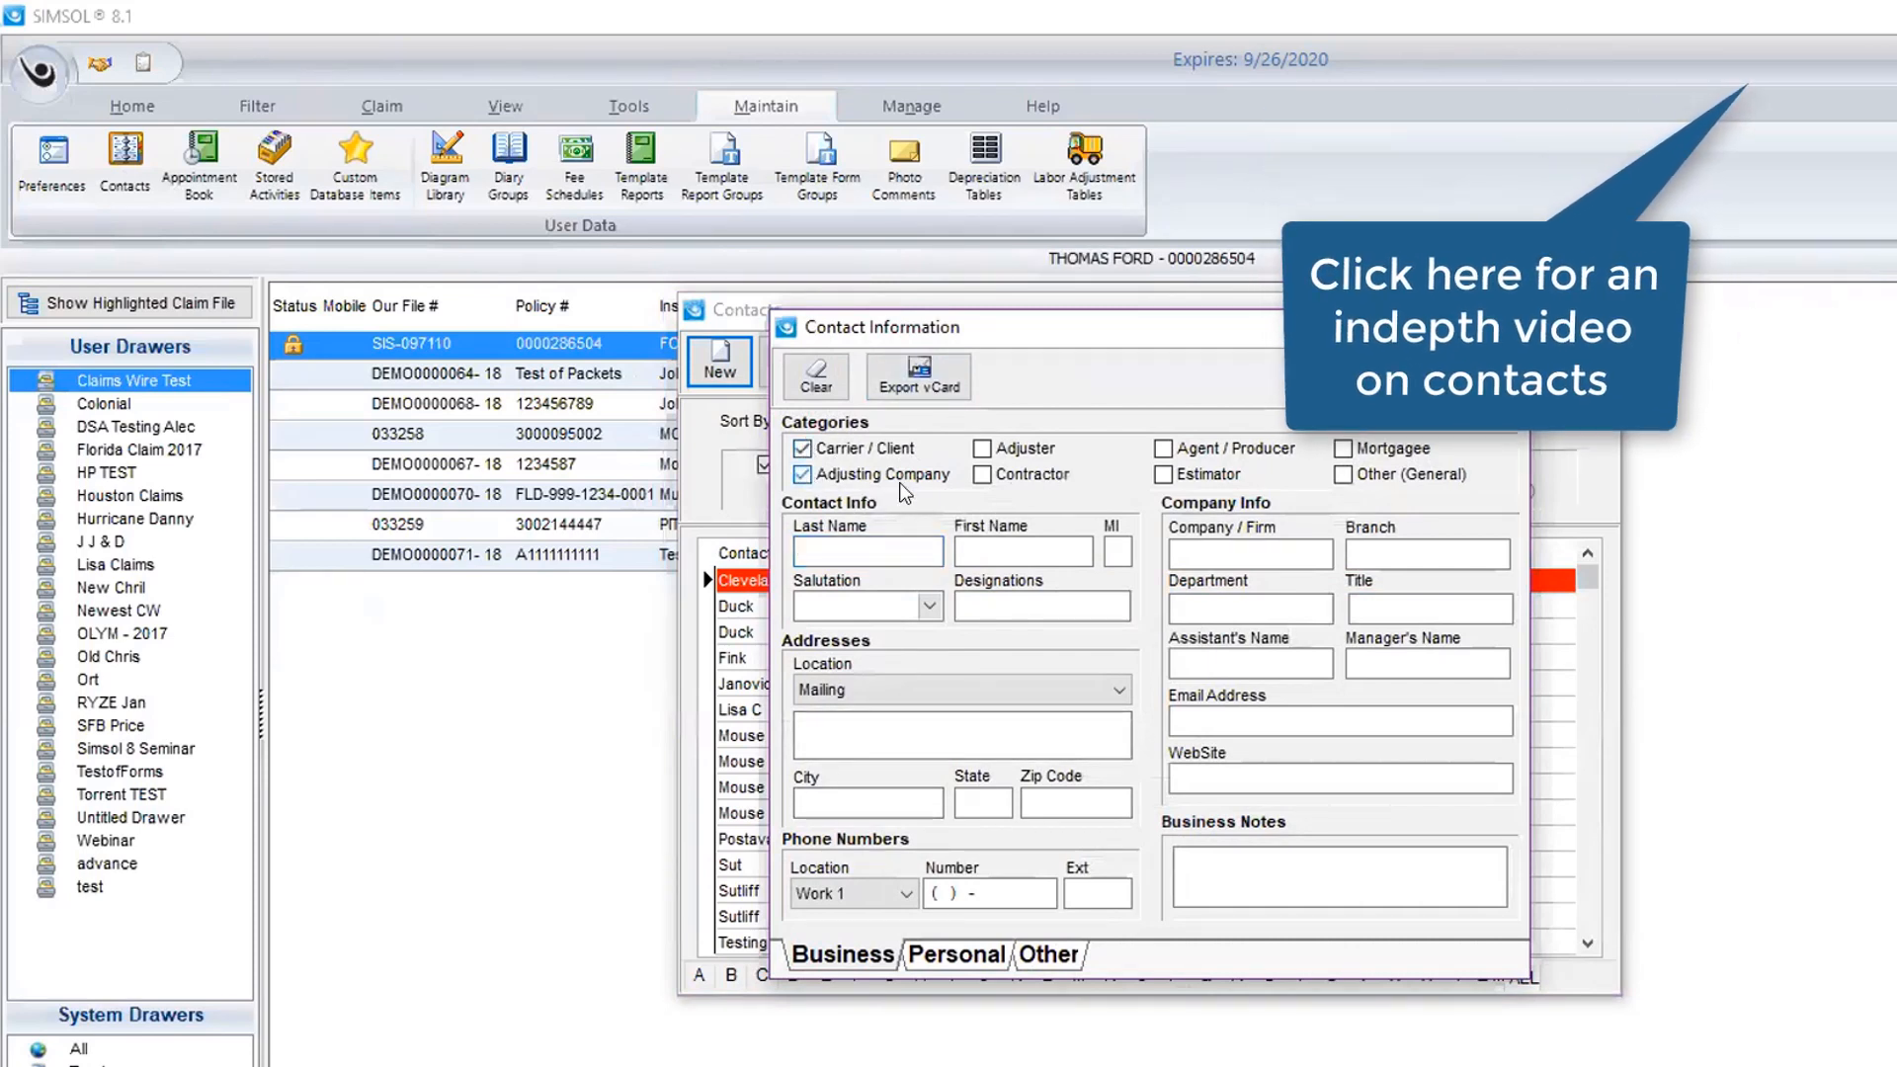
{"action": "left_click", "coordinate": [1000, 449]}
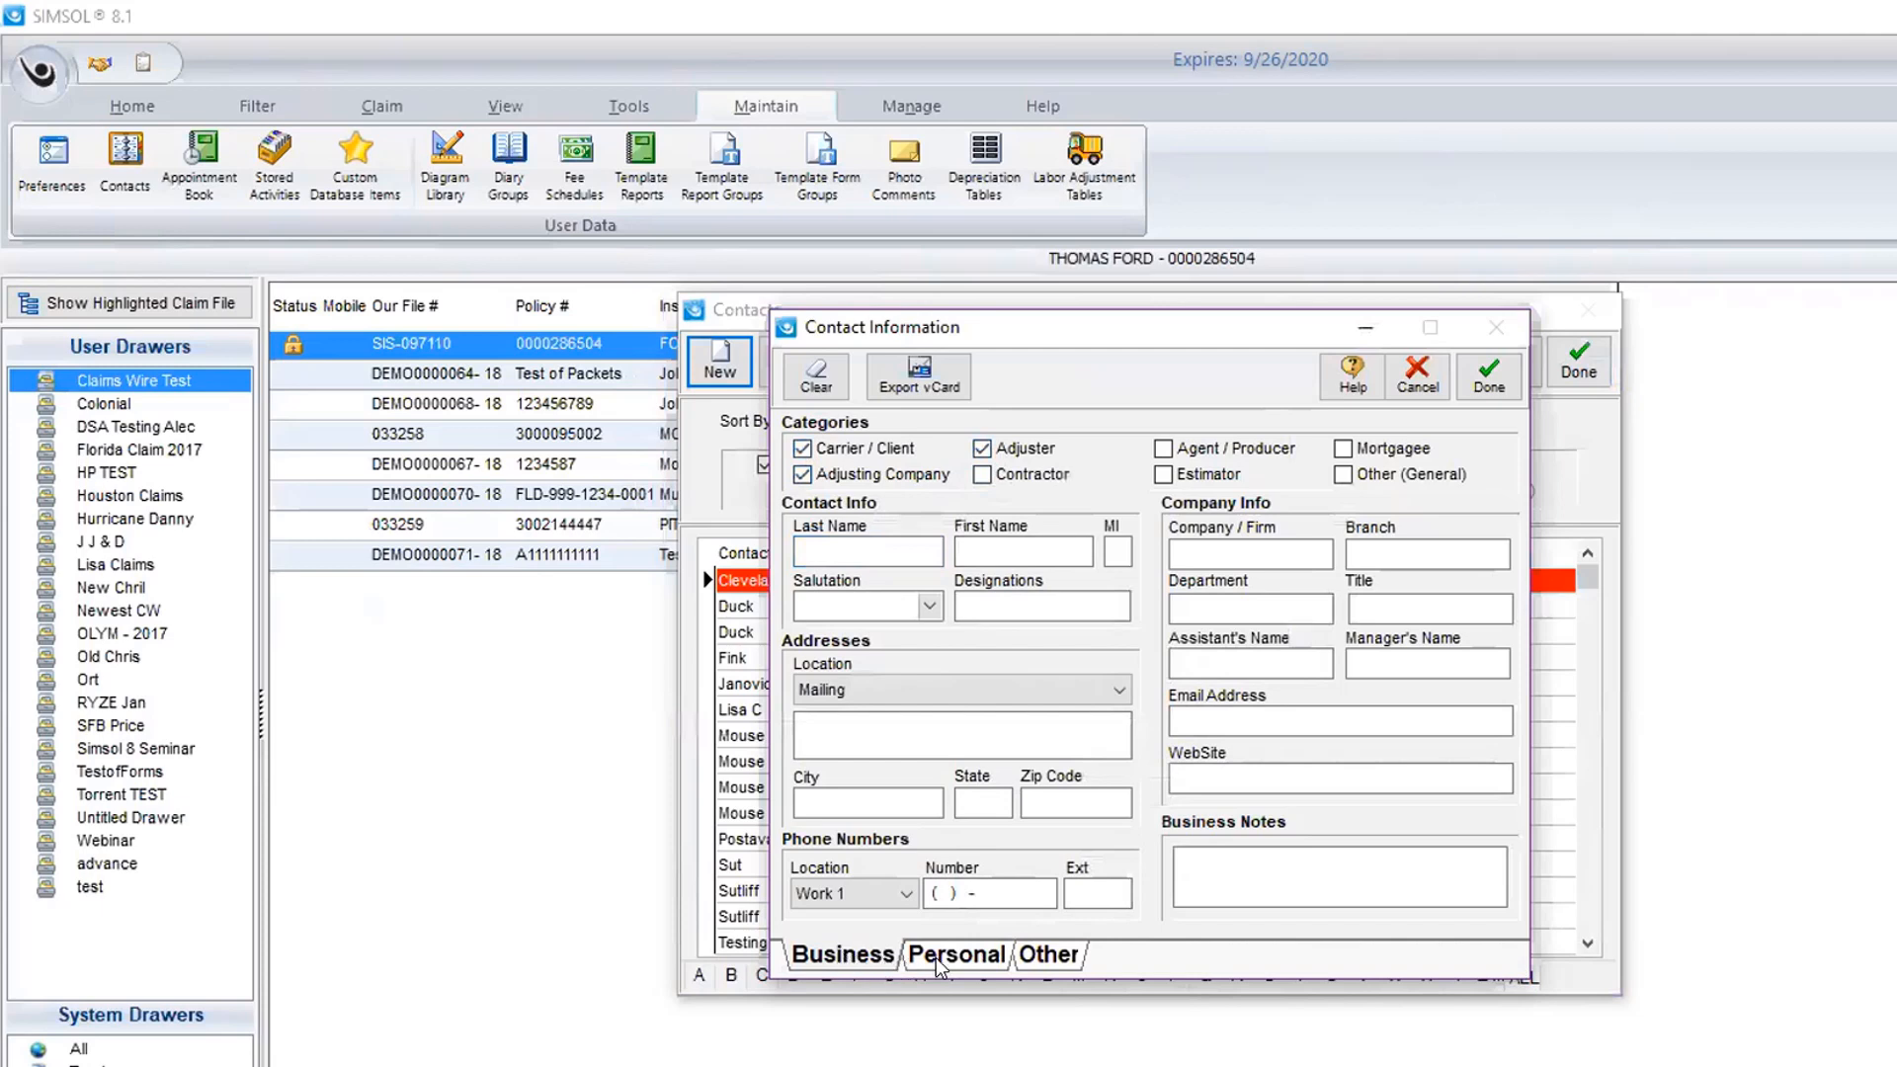
Set the contact's commission to 70% and retainage to 10%, fill in the NFIP number, and finish the contact entry.
{"action": "left_click", "coordinate": [1049, 957]}
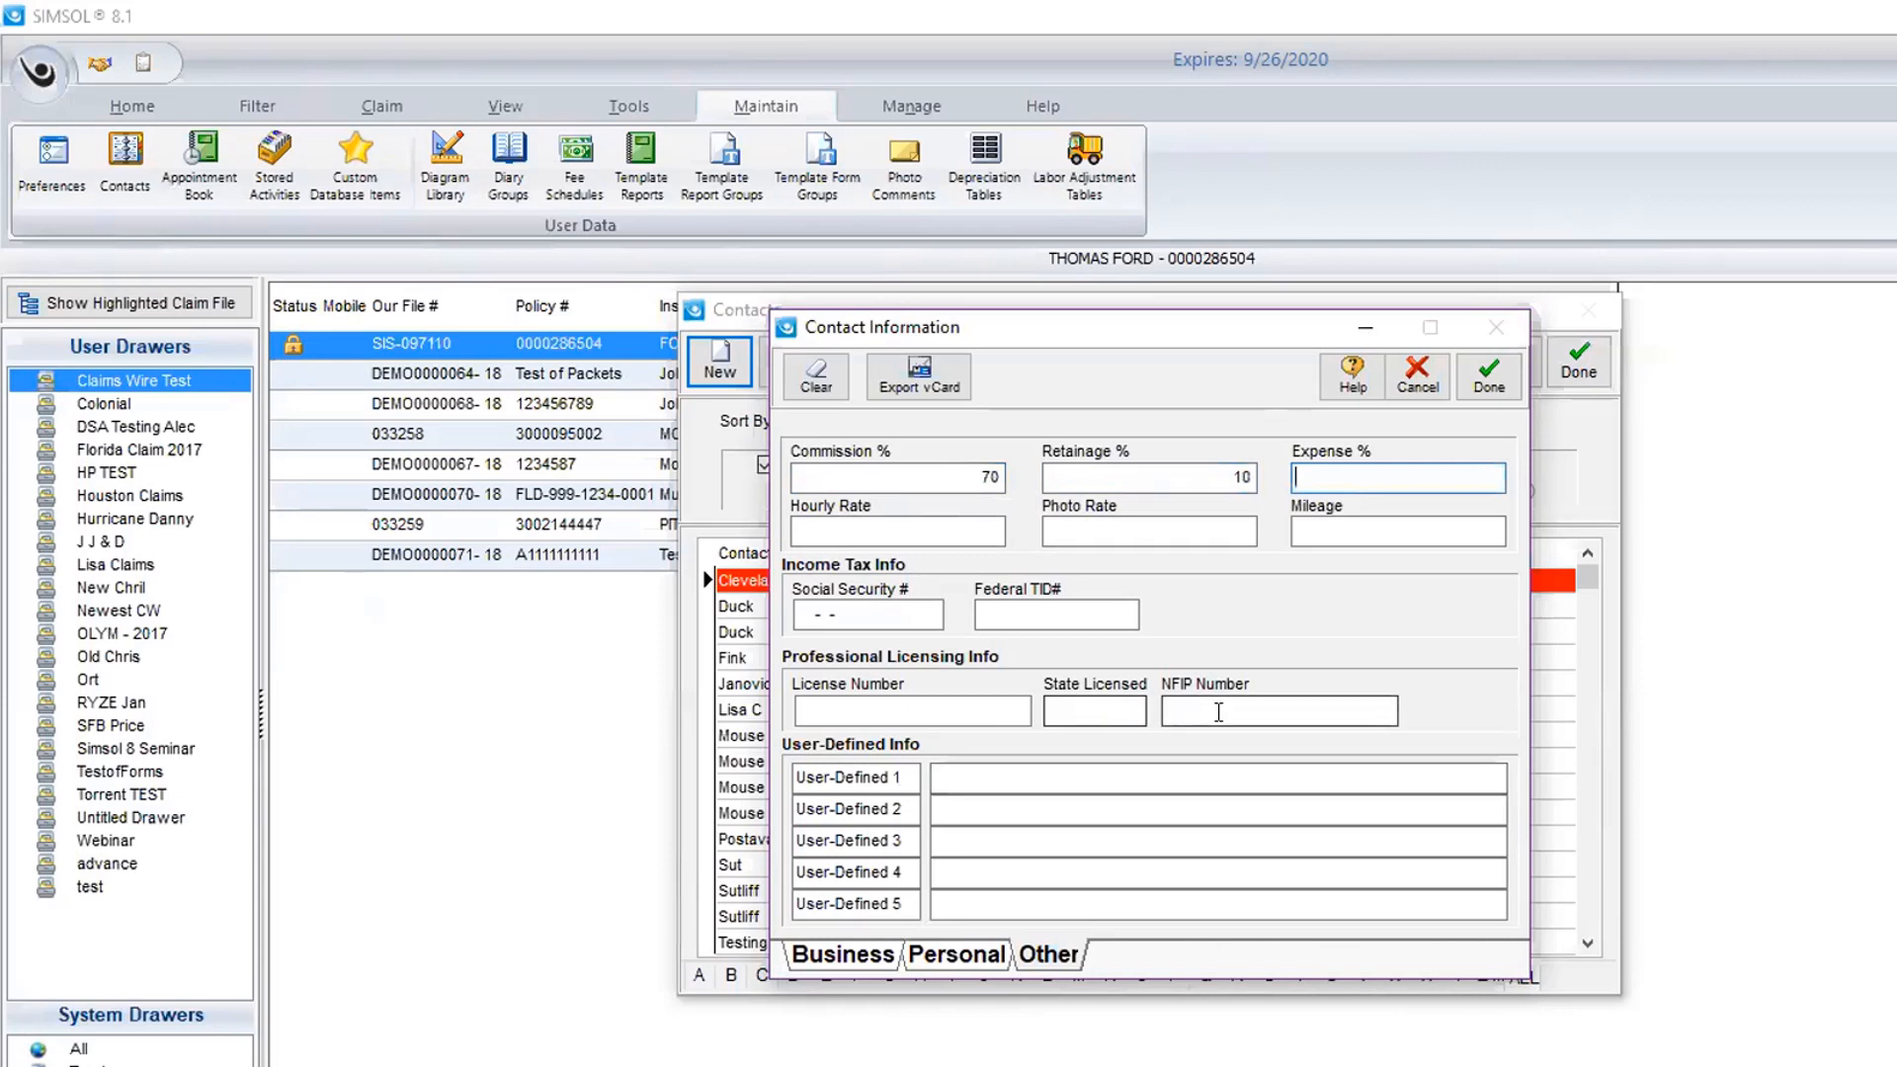
{"action": "left_click", "coordinate": [1218, 712]}
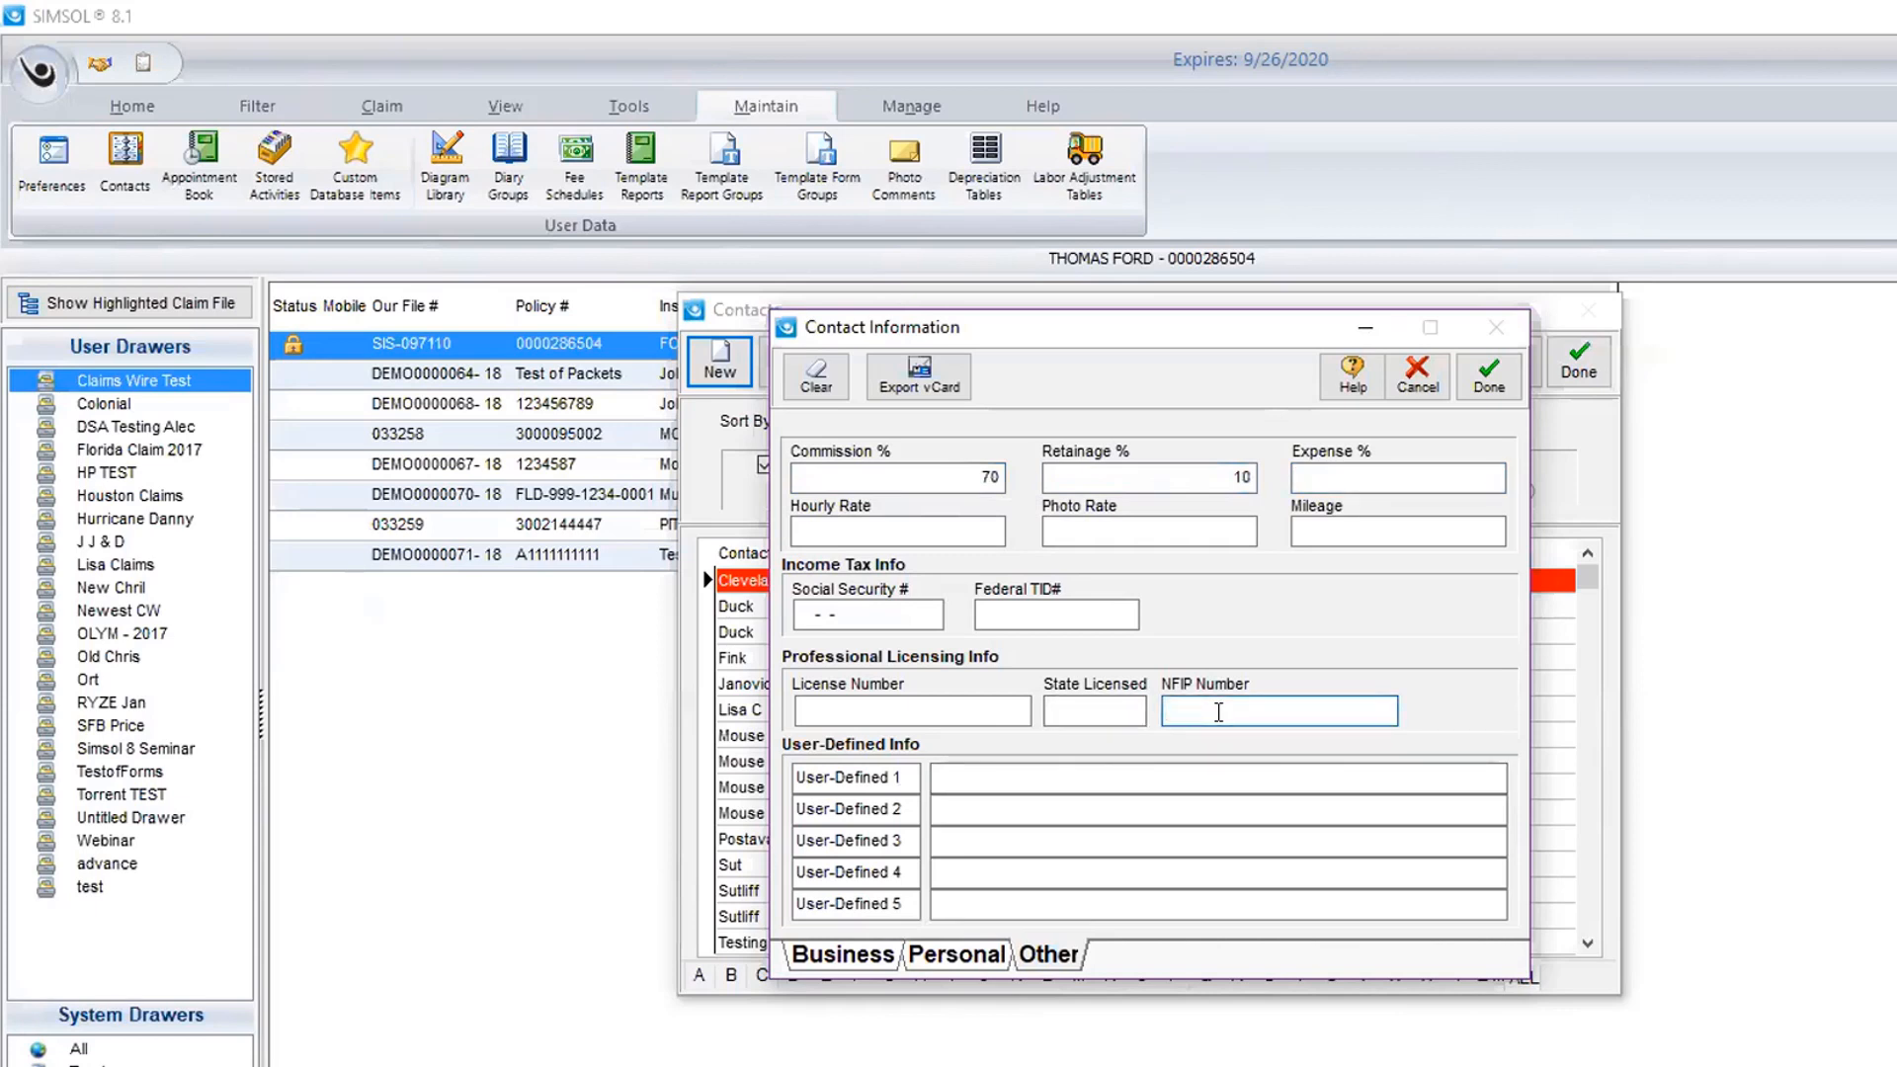
{"action": "type", "text": "fcn"}
{"action": "left_click", "coordinate": [1485, 383]}
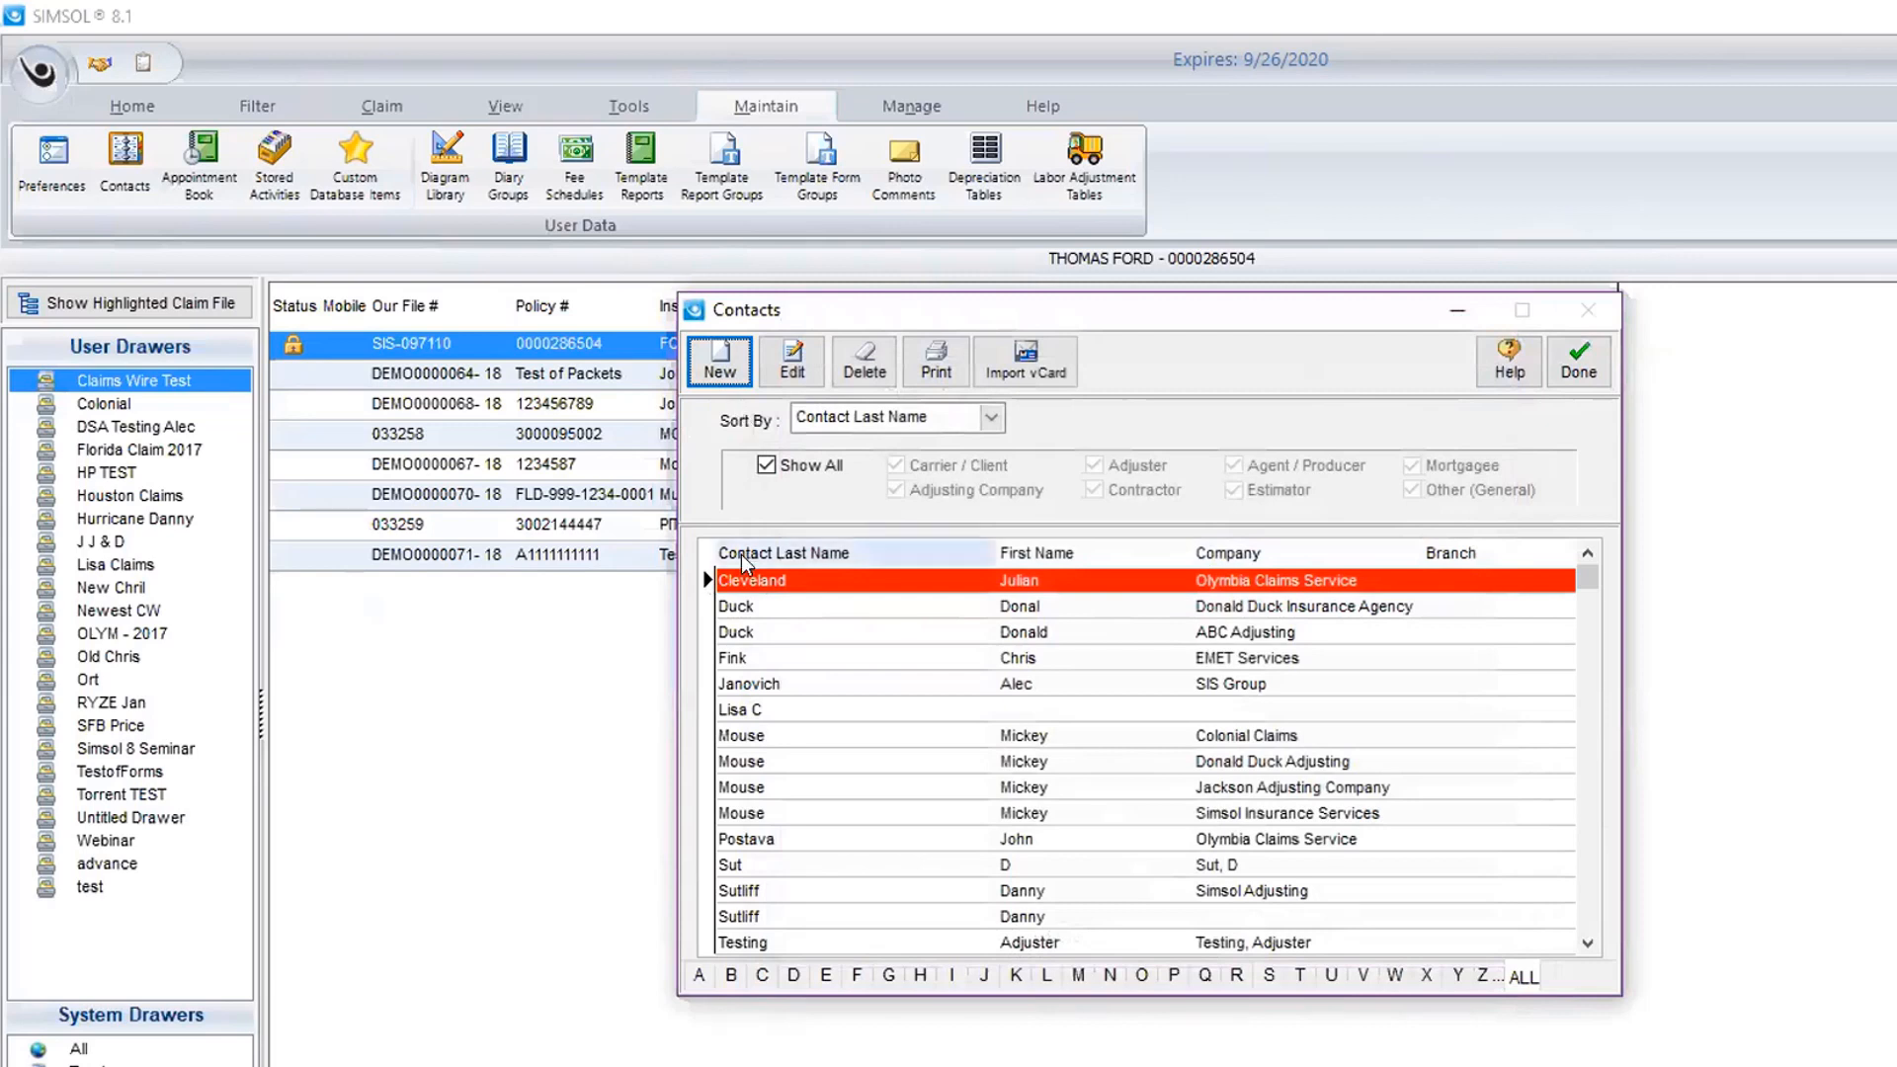
Delete the ABC Adjusting contact from the address book and close the contacts.
{"action": "left_click", "coordinate": [763, 603]}
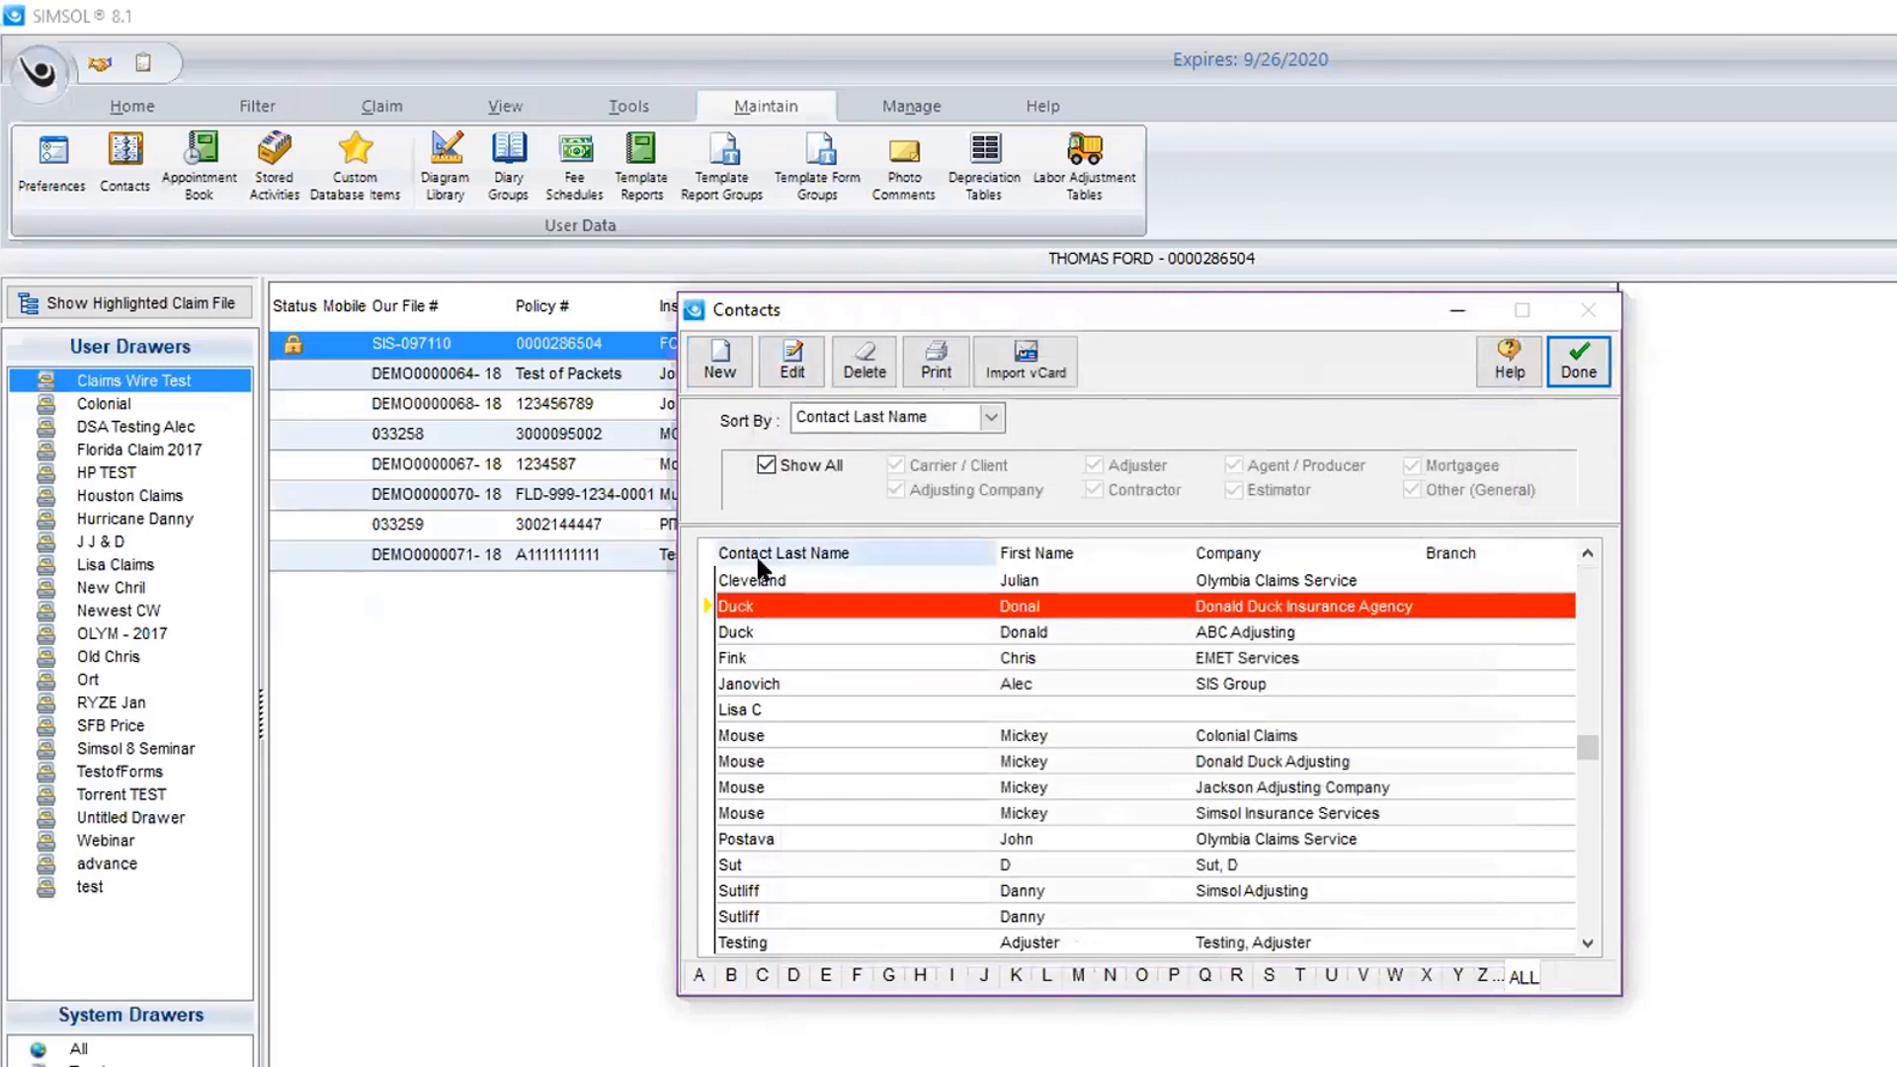
{"action": "left_click", "coordinate": [765, 633]}
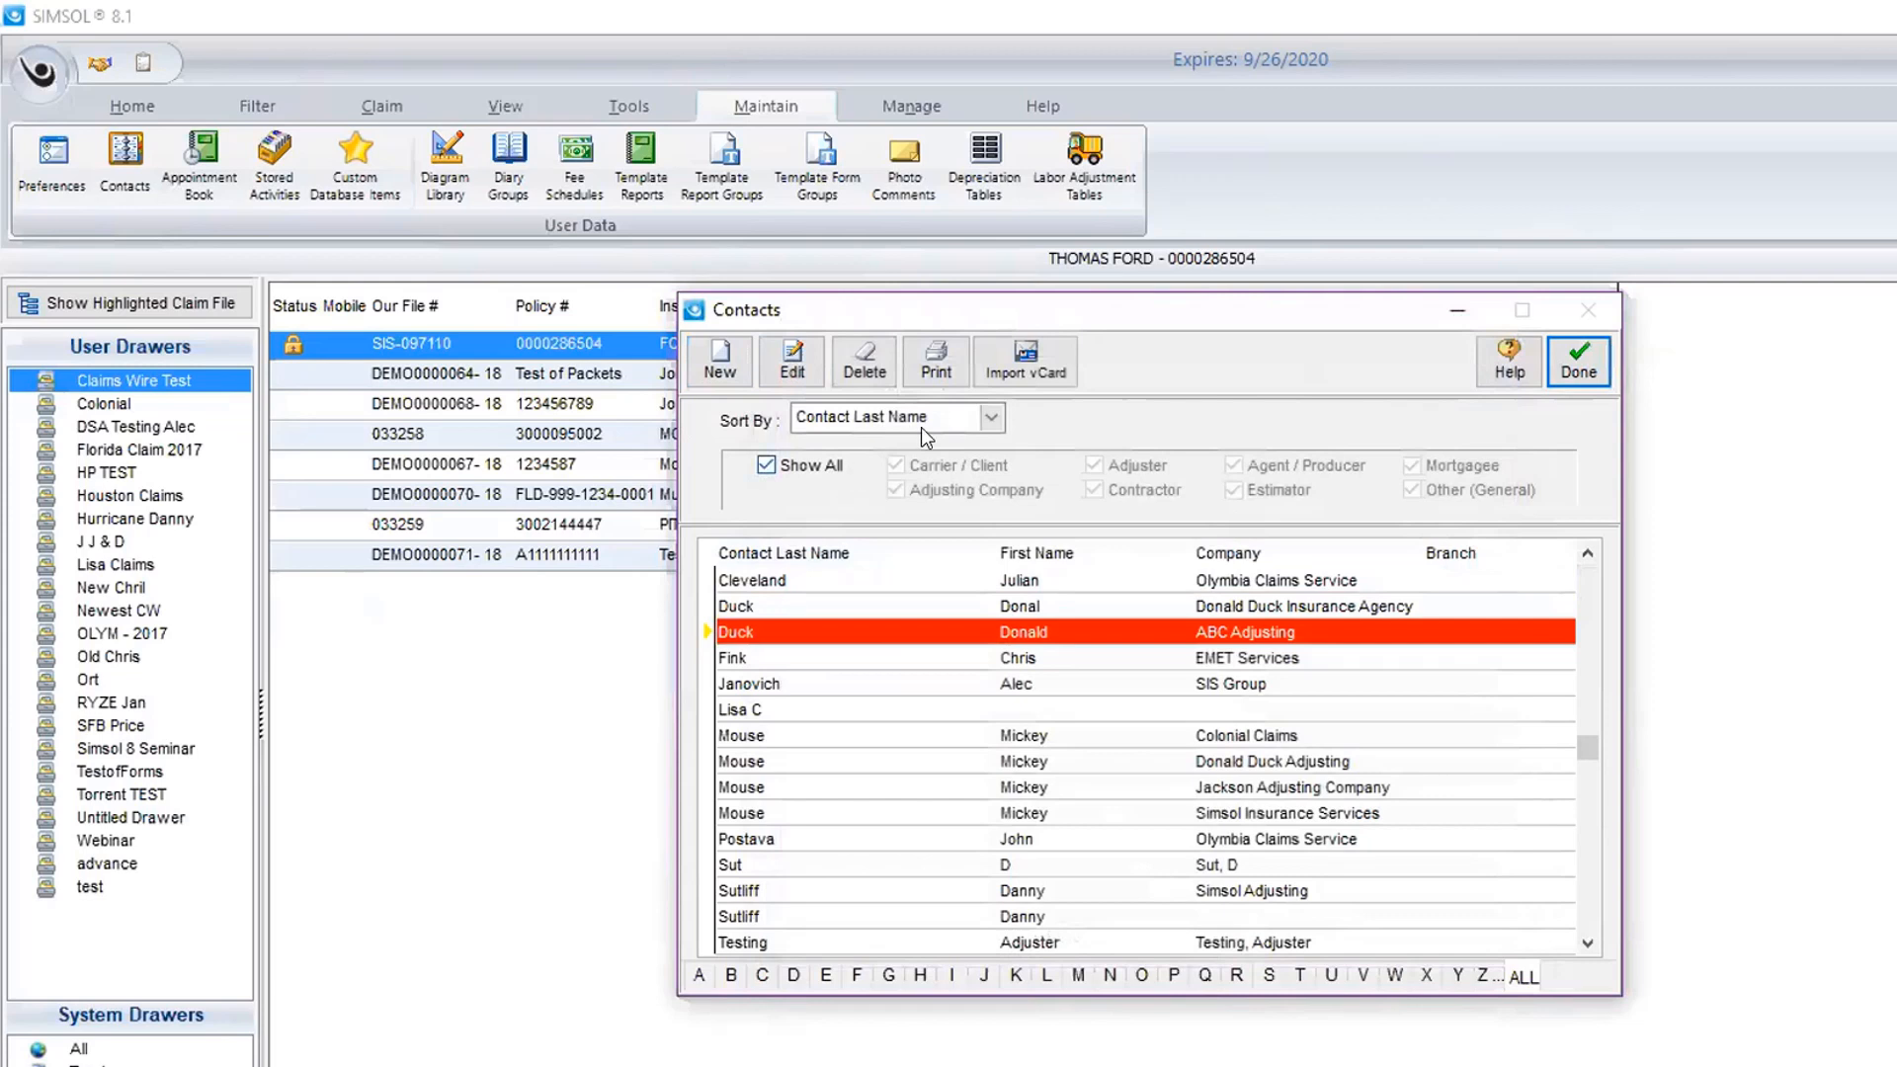
{"action": "left_click", "coordinate": [860, 366]}
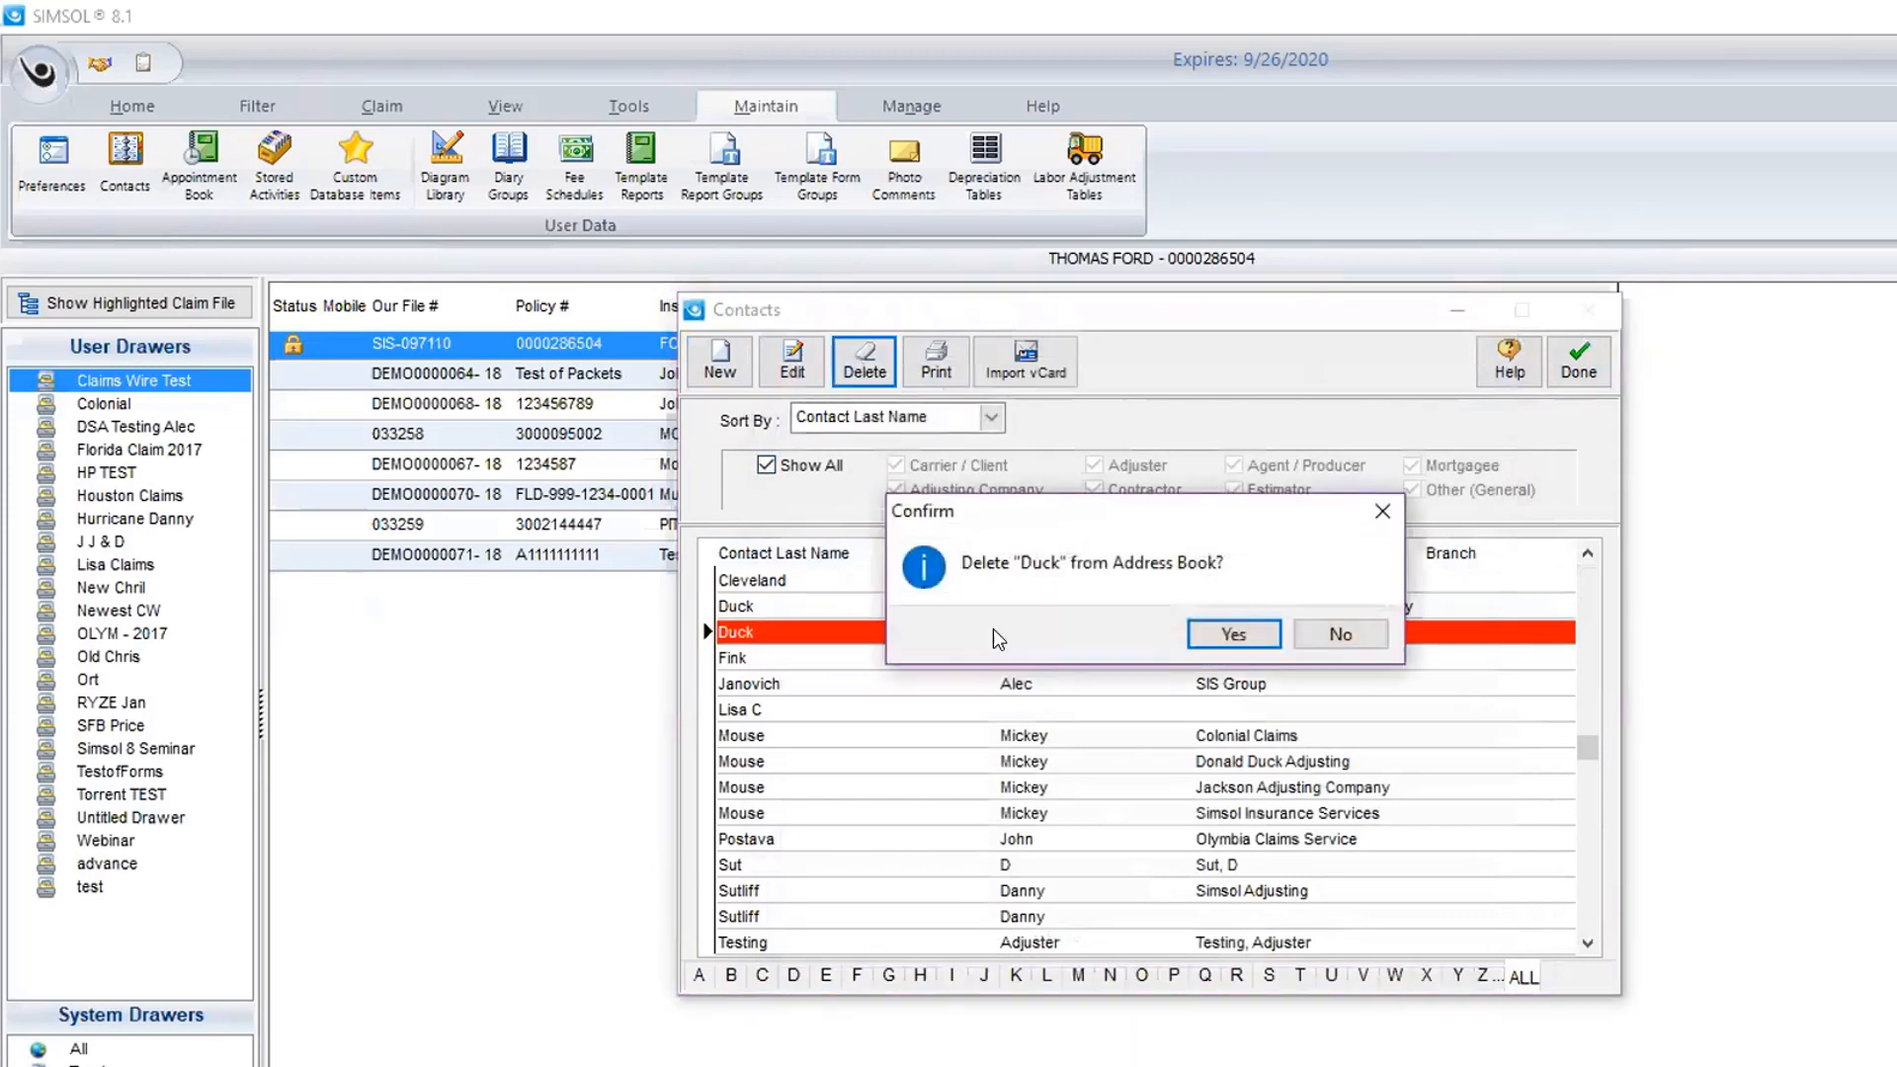
{"action": "left_click", "coordinate": [1216, 632]}
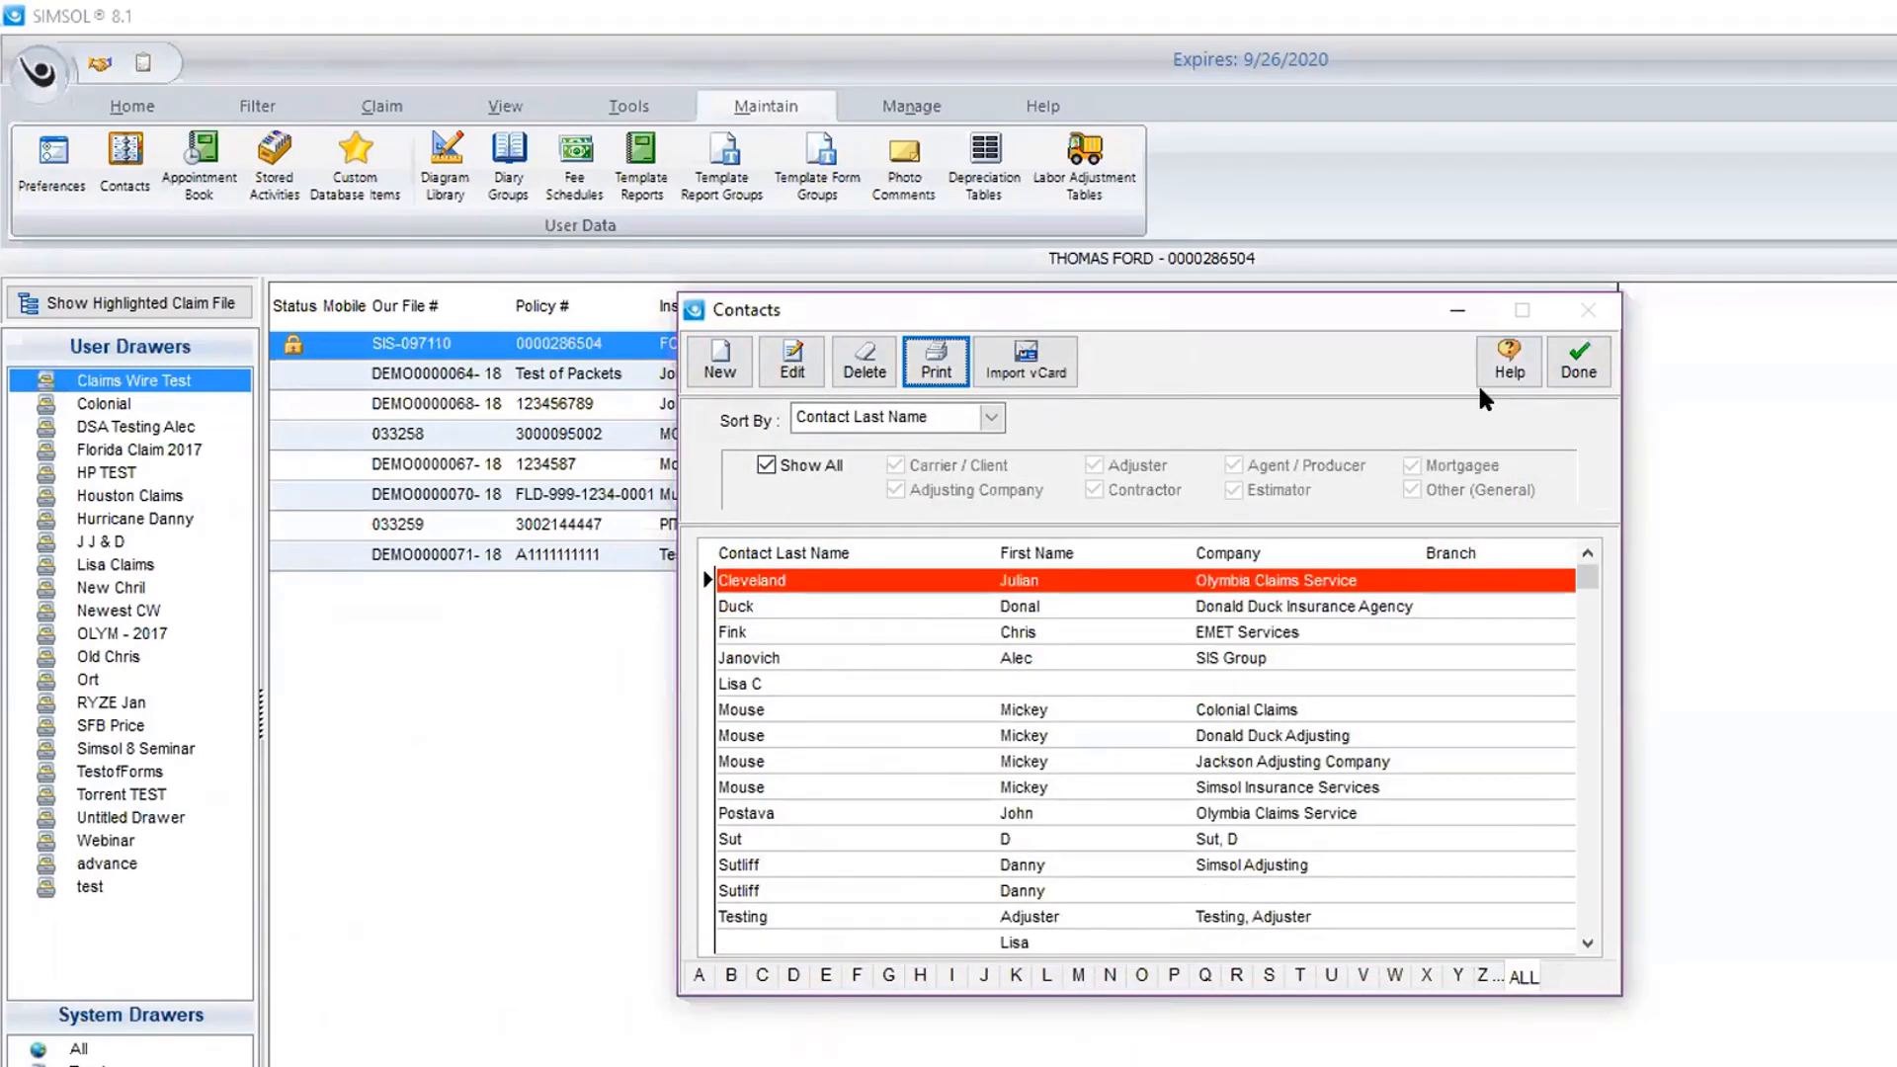
{"action": "left_click", "coordinate": [1577, 358]}
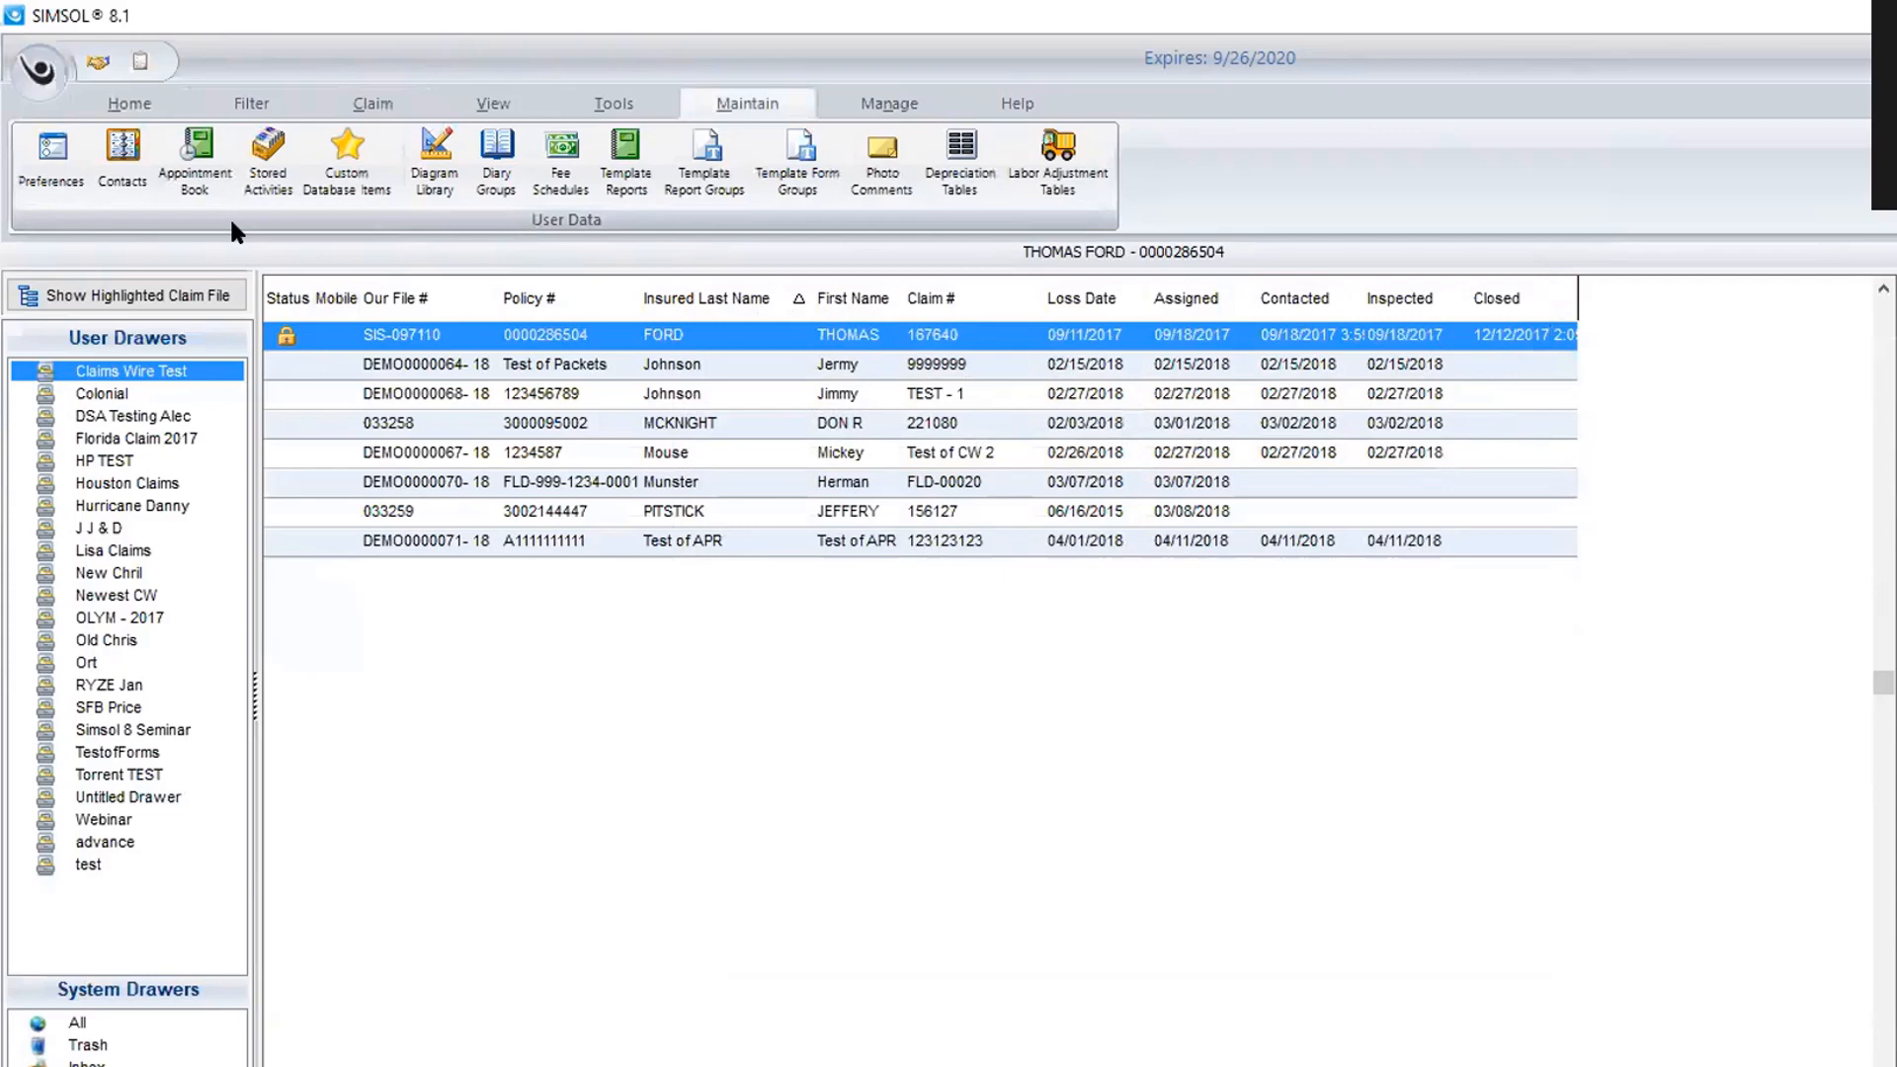
Change the NFIP preliminary report stored activity's description to "Preparing a NFIP Preliminary Report Needs to be in by 15 Days" and close the listing.
{"action": "left_click", "coordinate": [259, 170]}
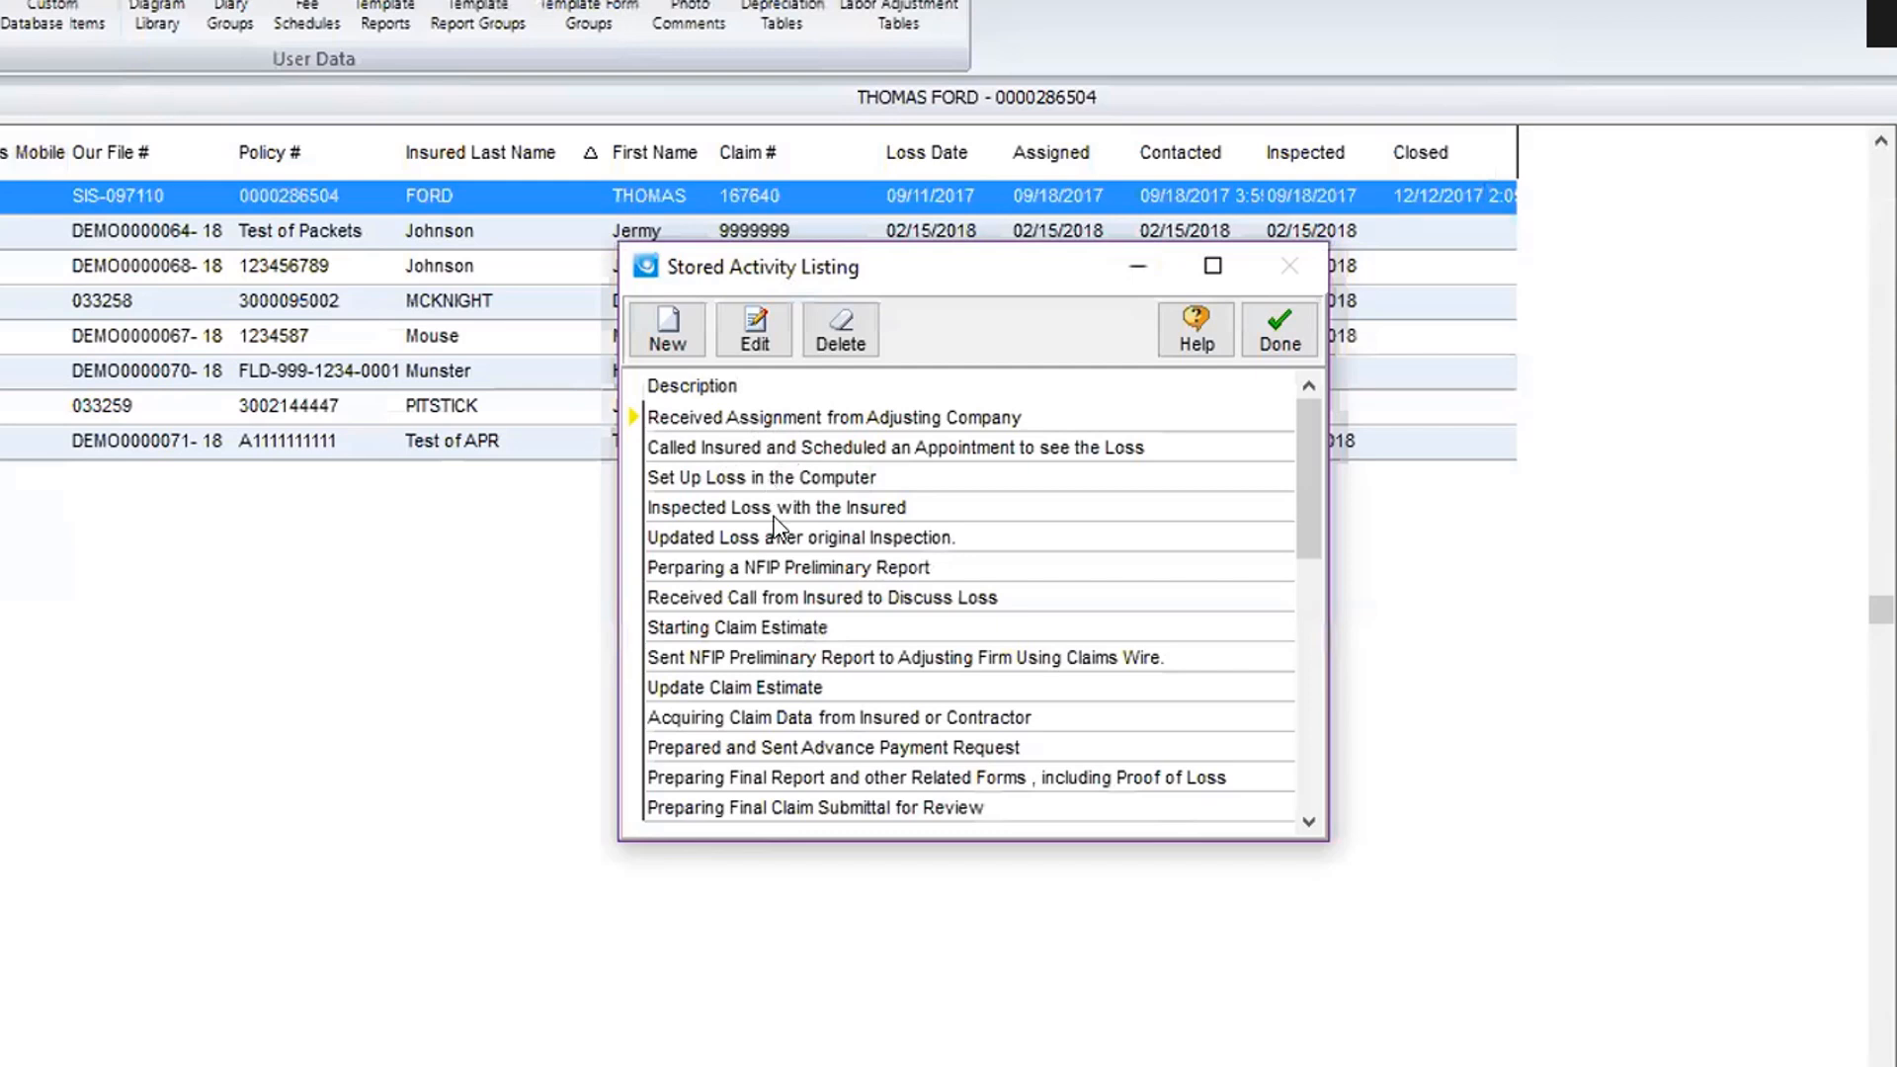
{"action": "left_click", "coordinate": [1308, 820]}
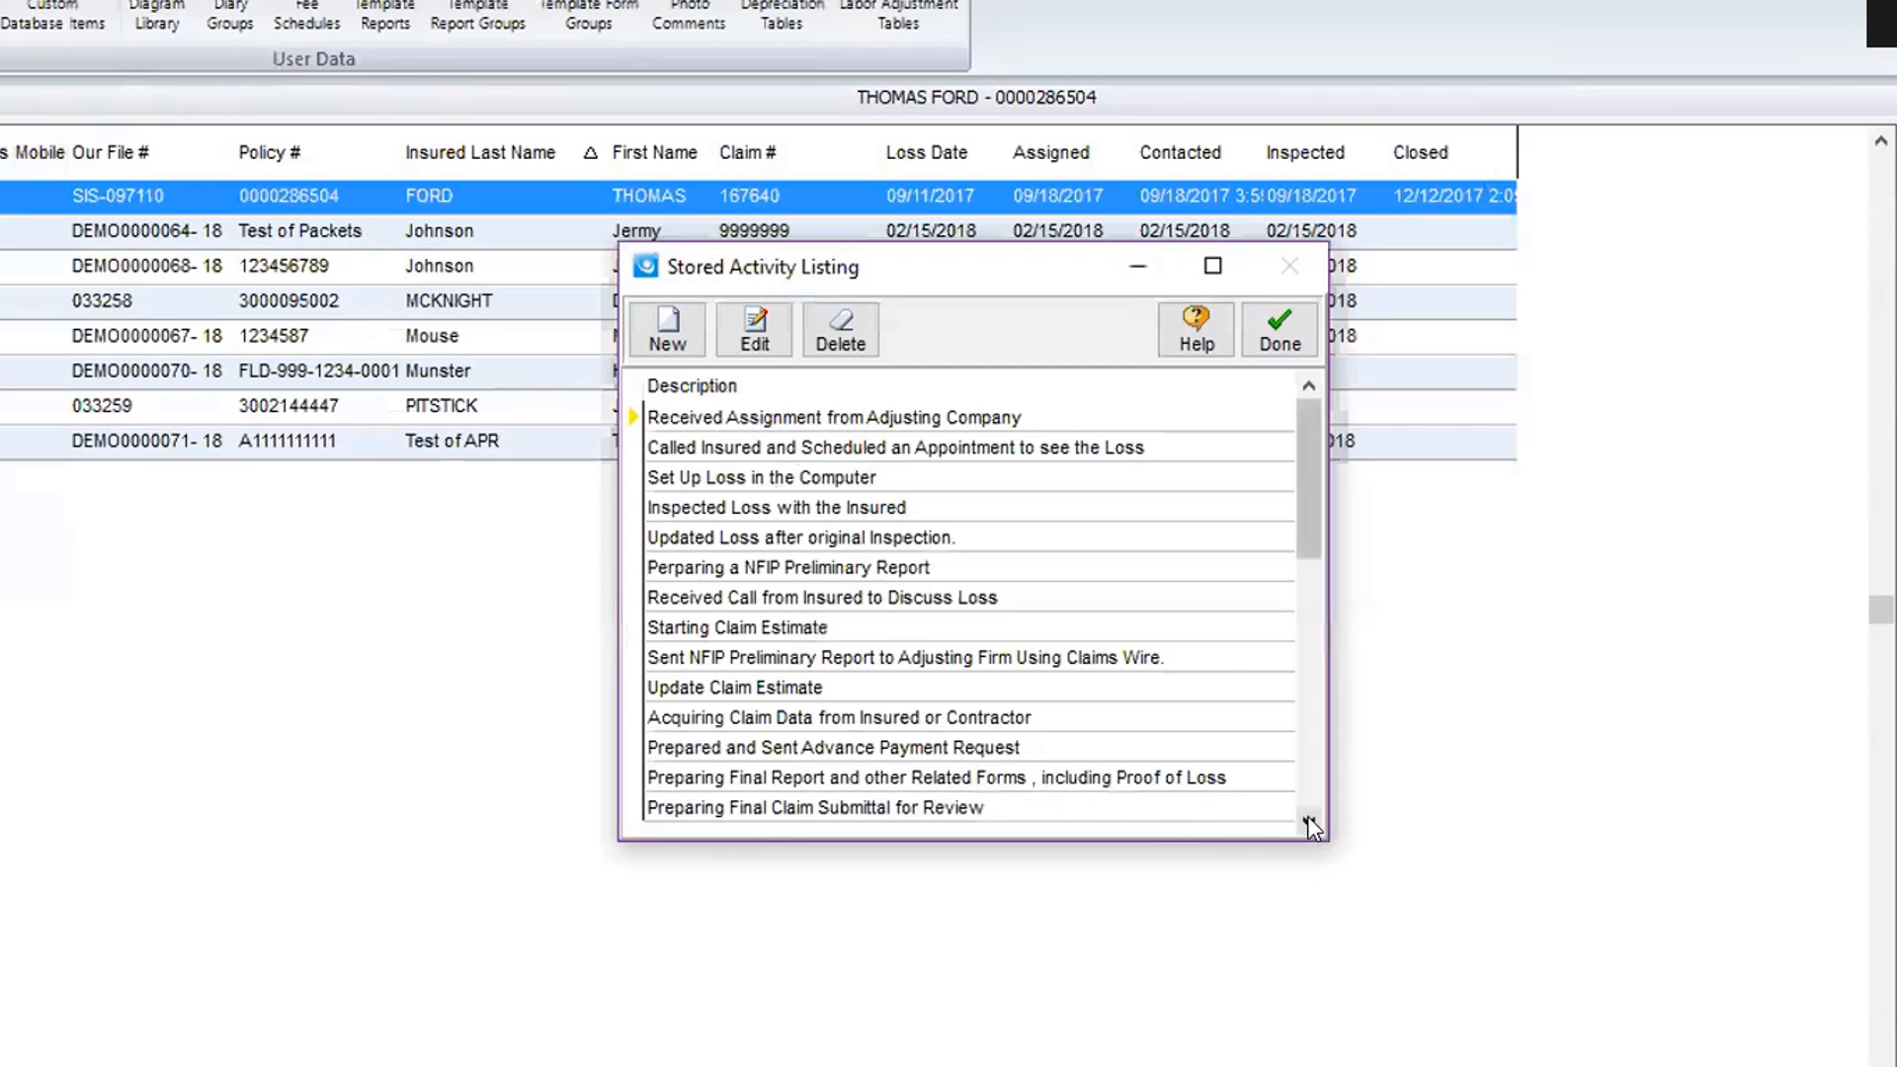
{"action": "left_click", "coordinate": [1308, 820]}
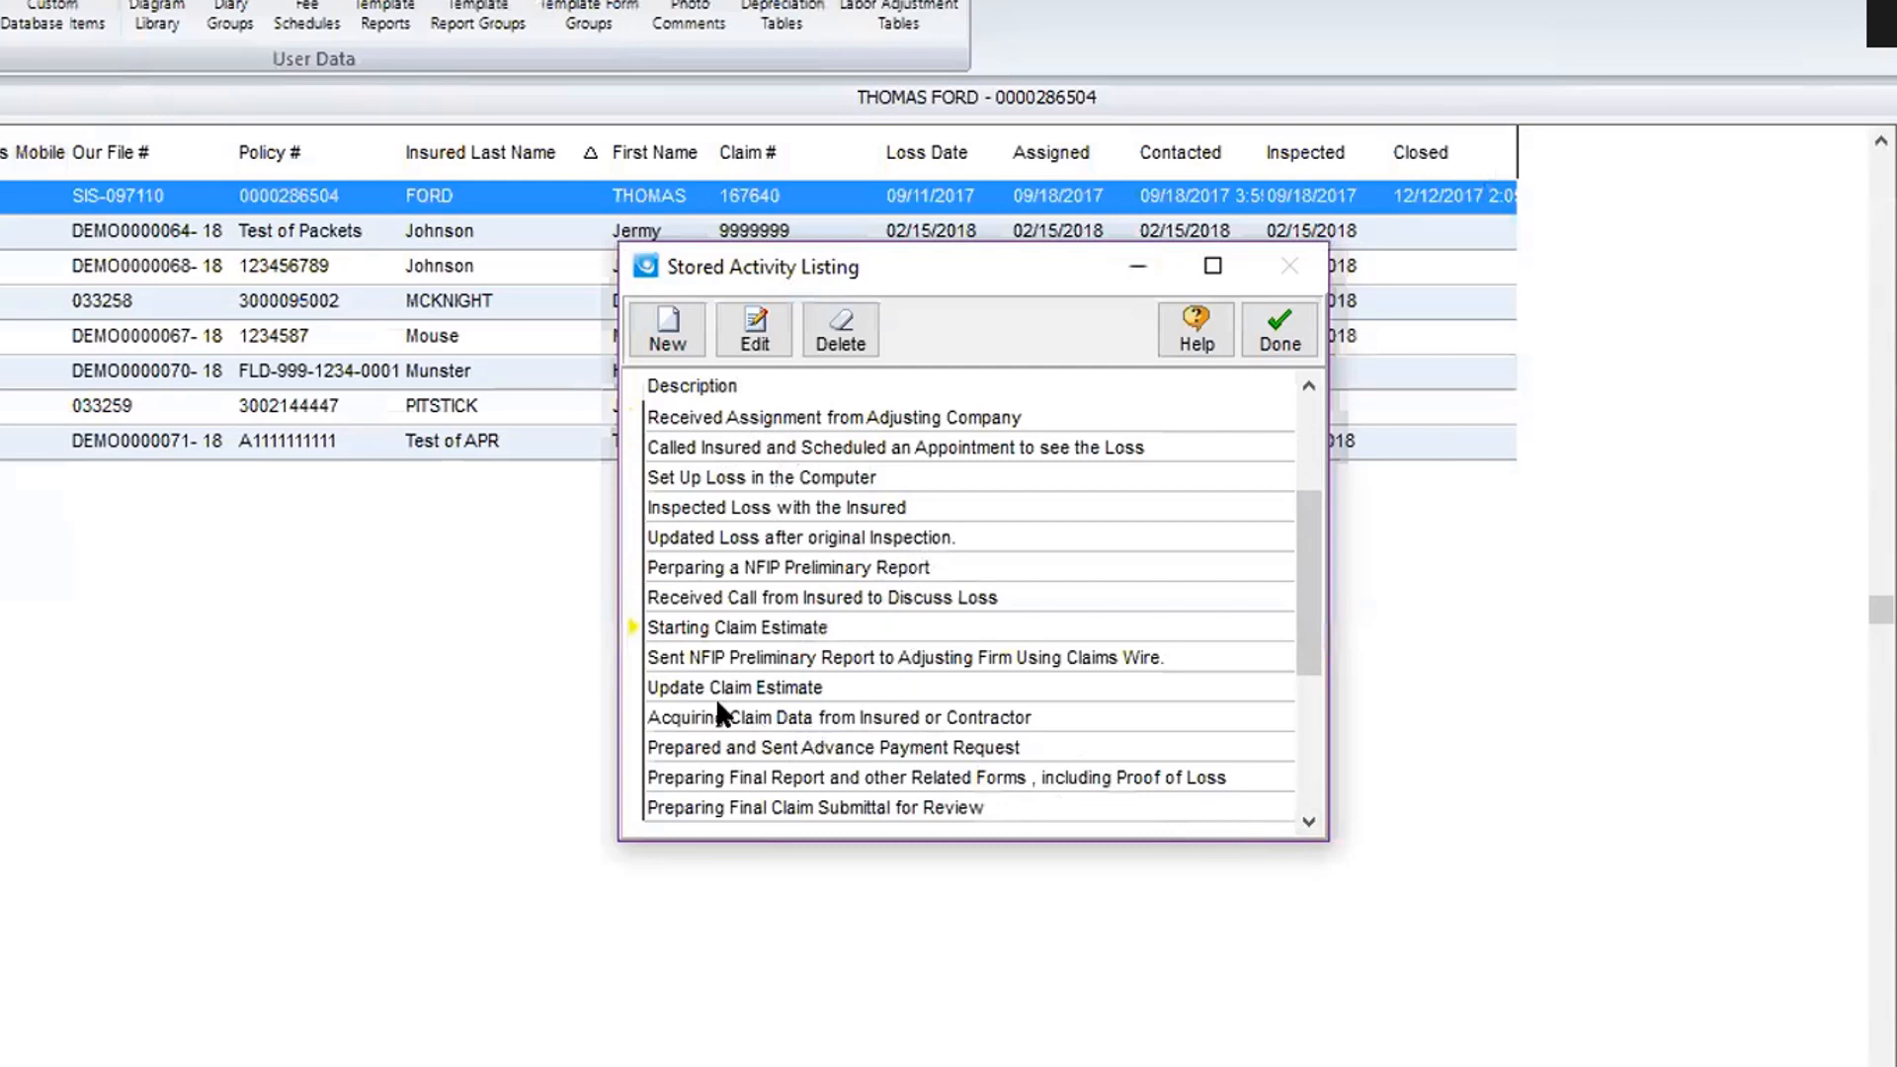
{"action": "left_click", "coordinate": [753, 567]}
{"action": "left_click", "coordinate": [774, 329]}
{"action": "left_click", "coordinate": [1040, 513]}
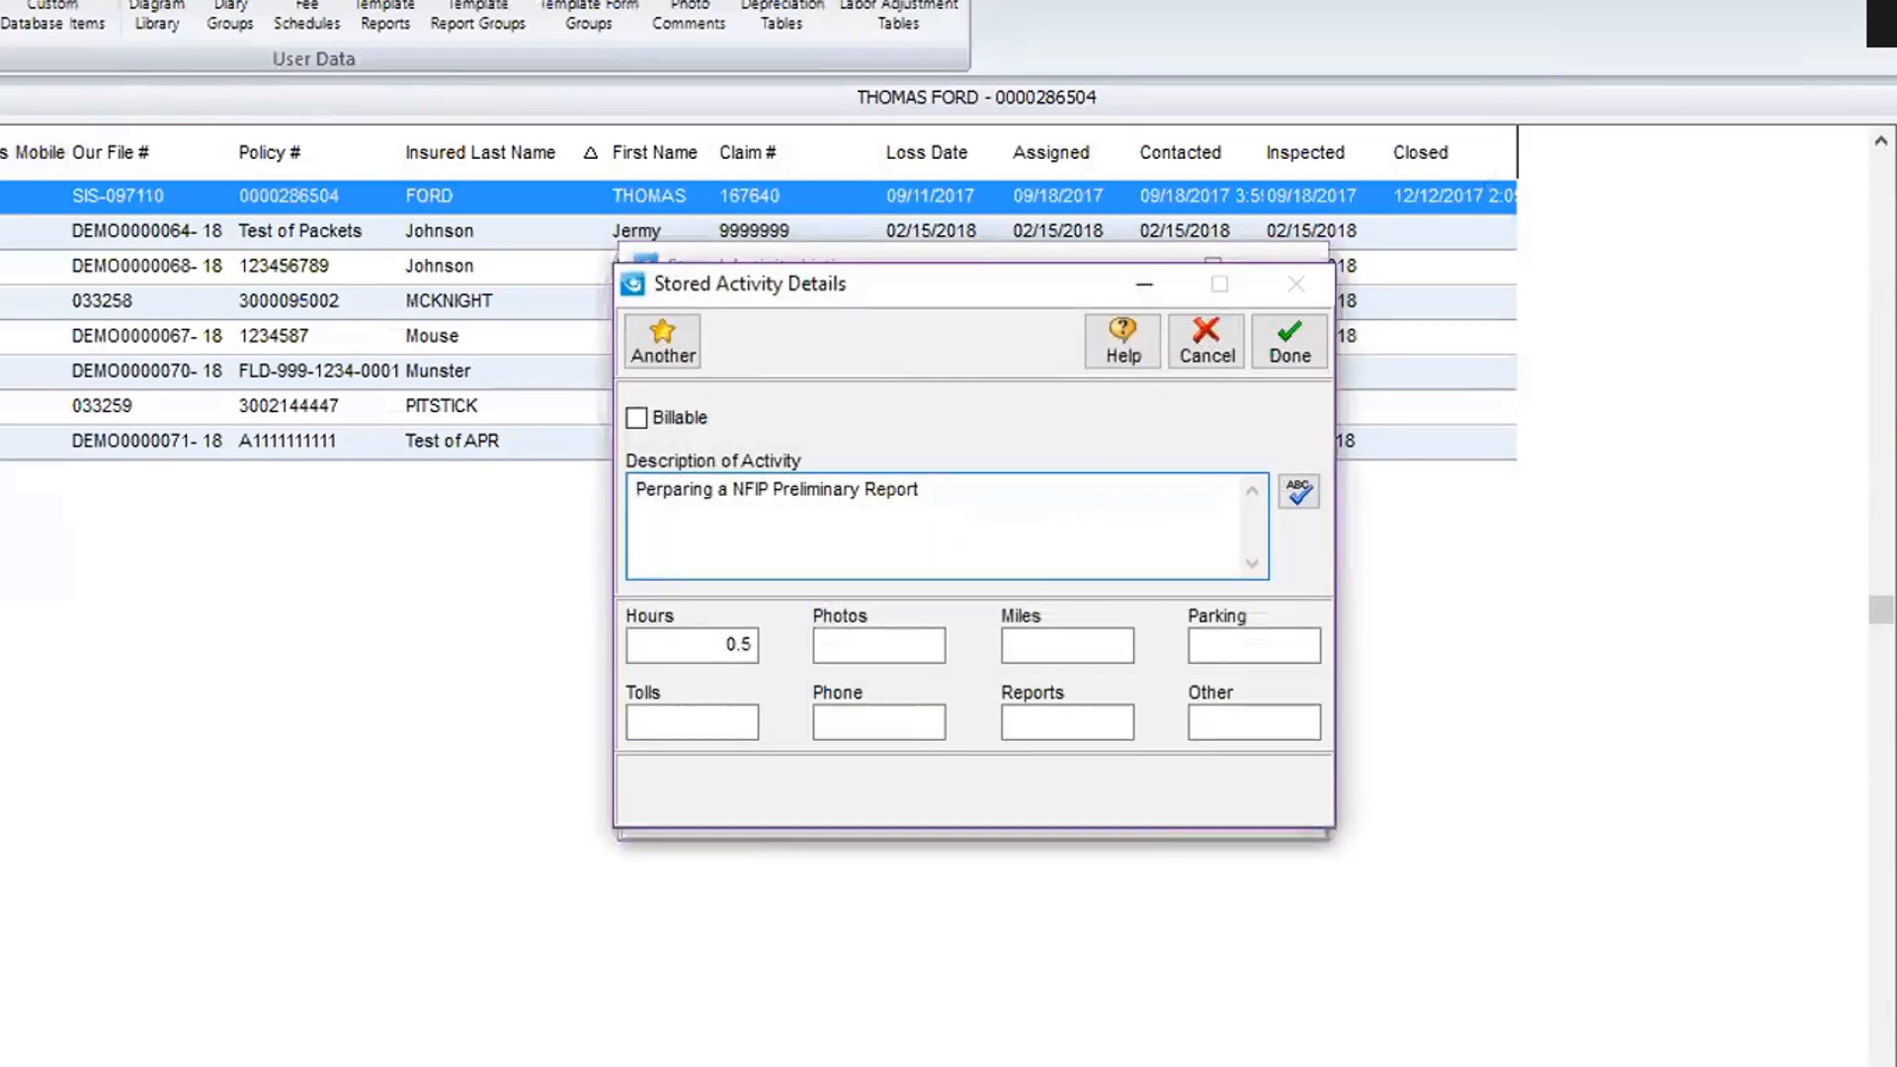
{"action": "type", "text": "Needs to be in by 15 Day"}
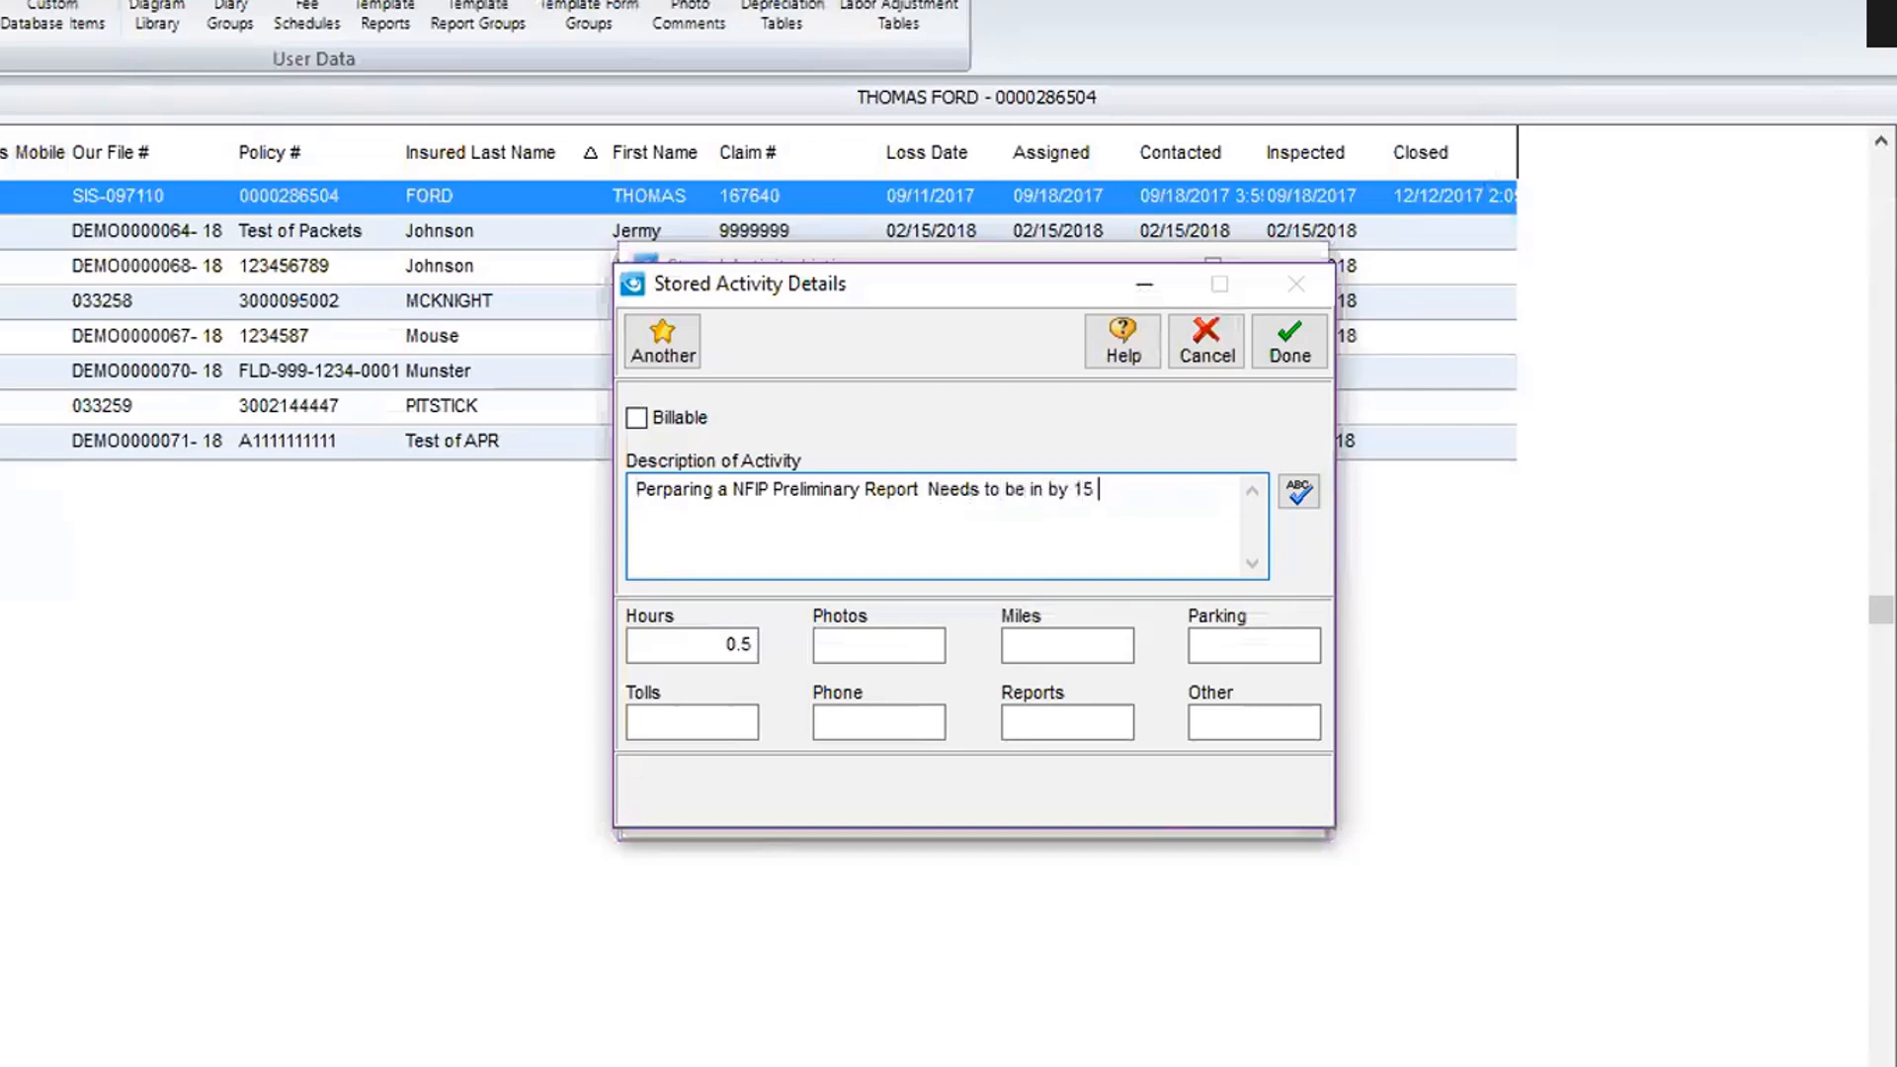
{"action": "type", "text": "s"}
{"action": "left_click", "coordinate": [1284, 344]}
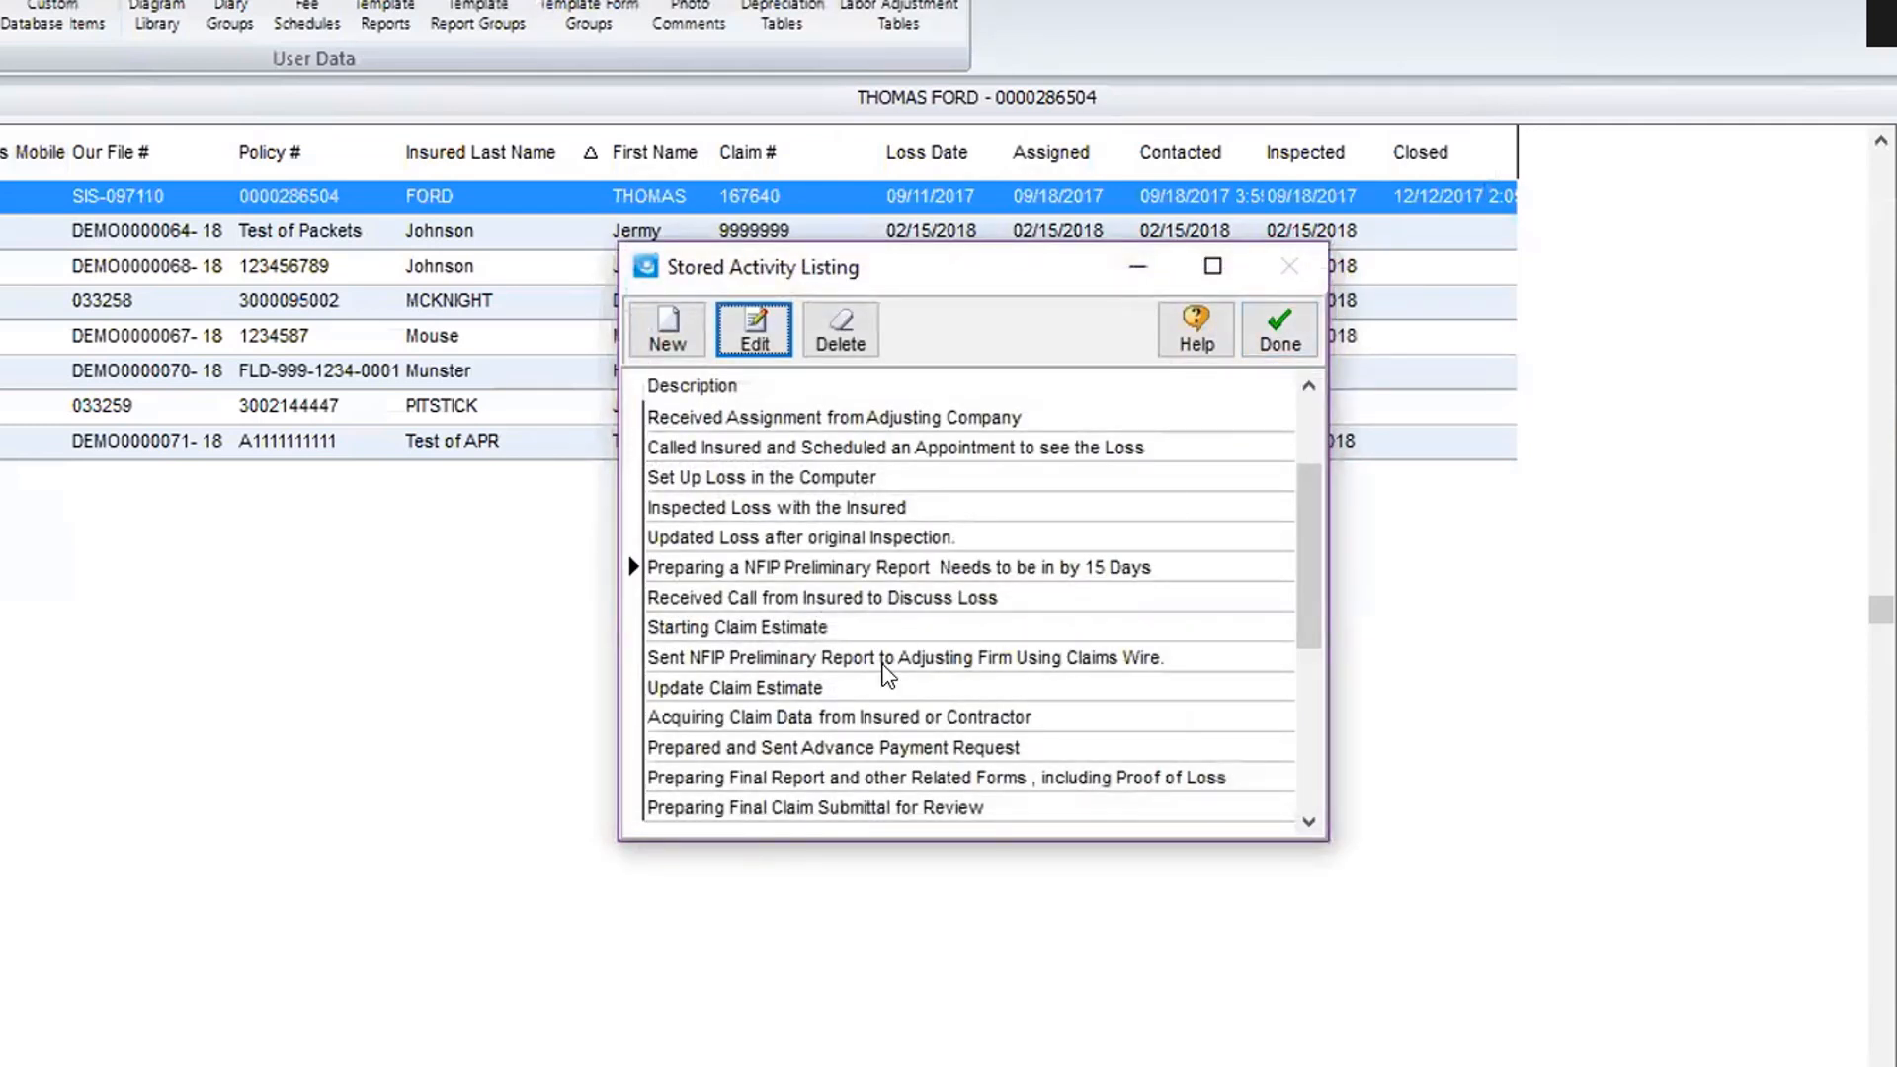
{"action": "left_click", "coordinate": [1283, 326]}
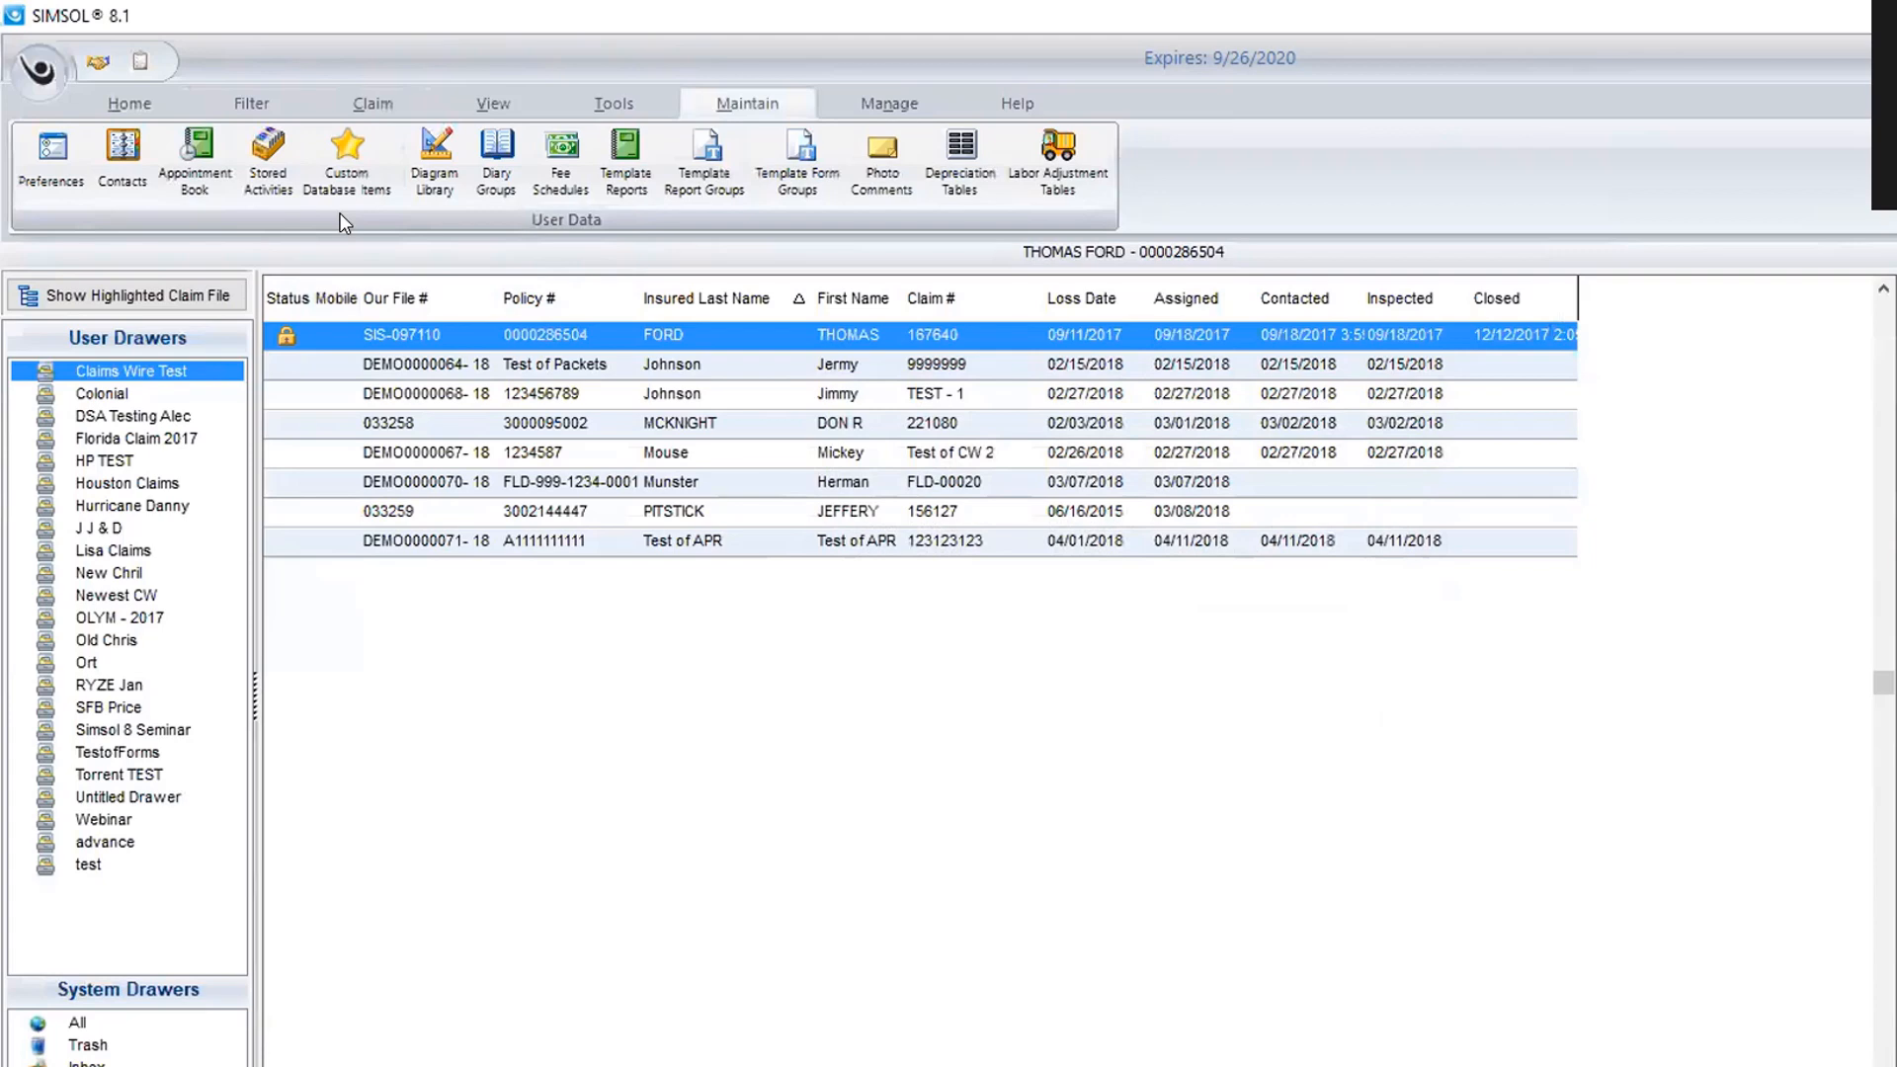
Add a category named "110 - Carpet" to the custom line items.
{"action": "left_click", "coordinate": [336, 160]}
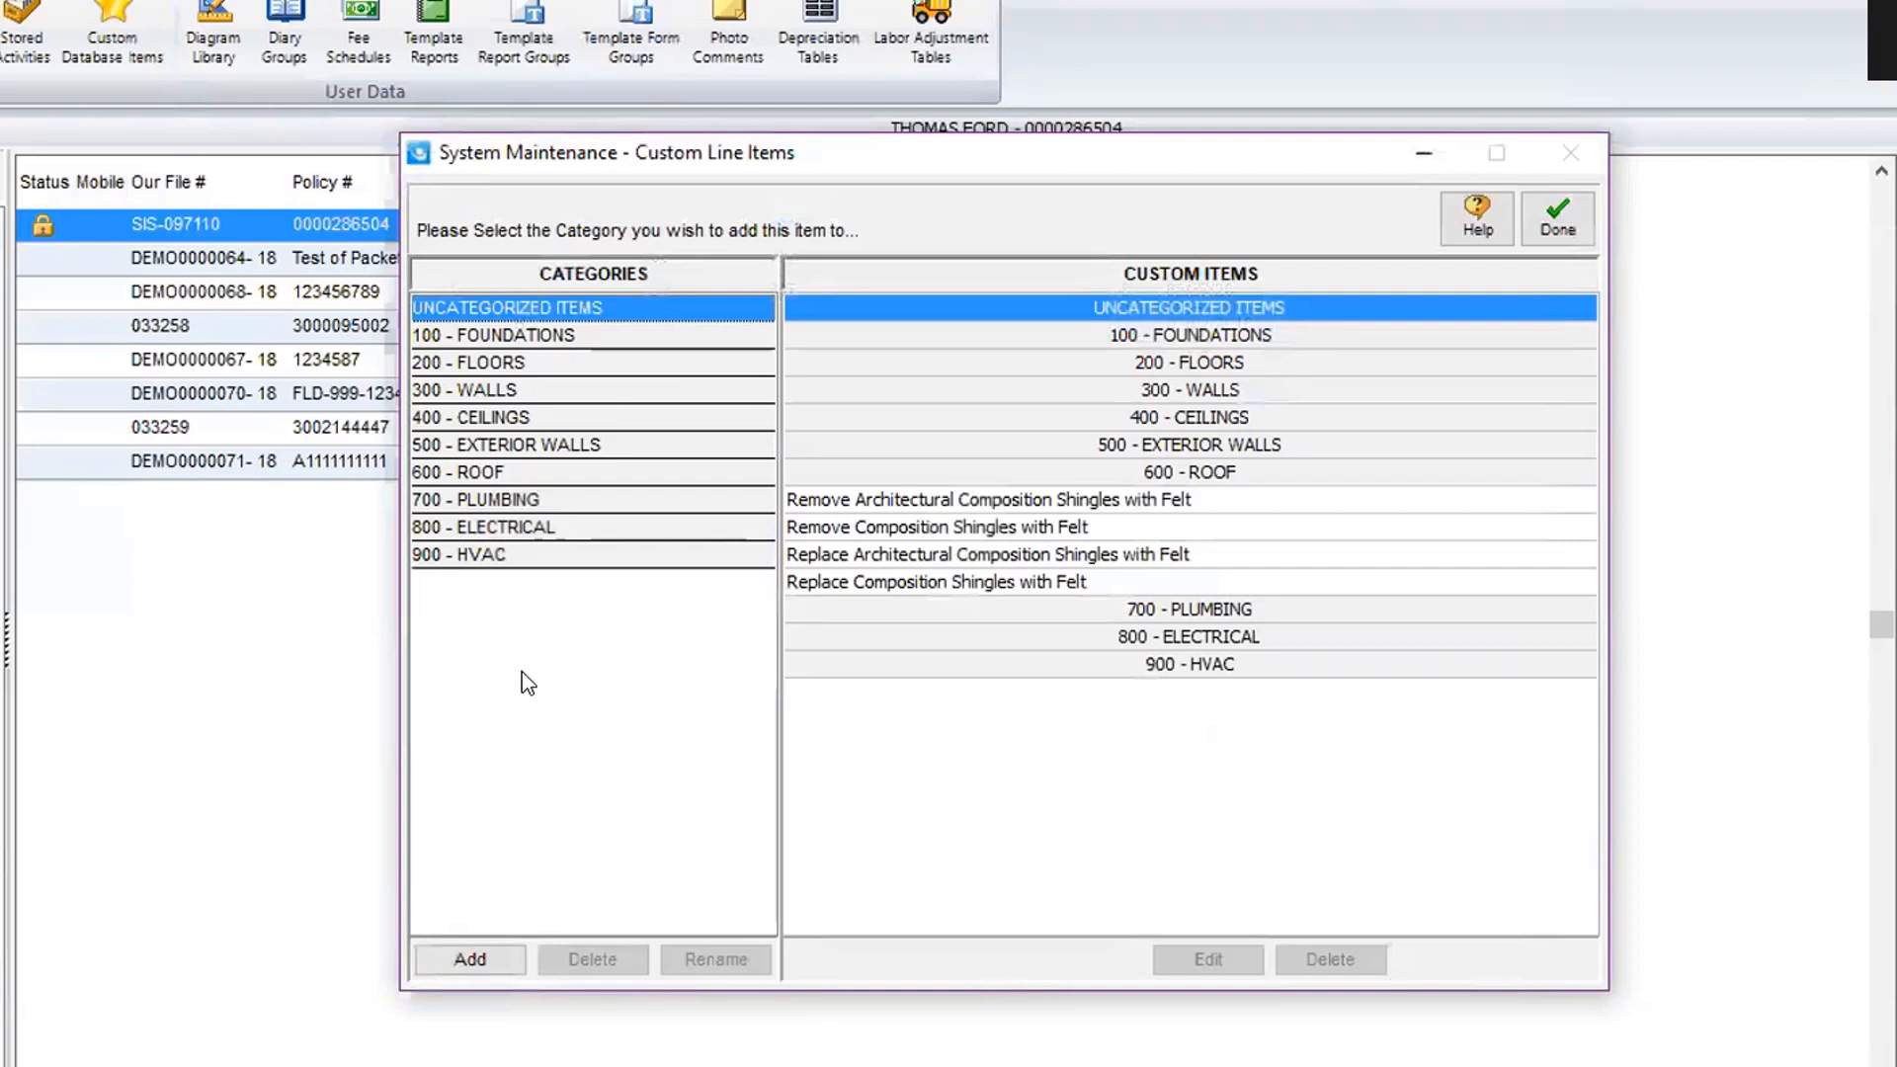
{"action": "left_click", "coordinate": [478, 961]}
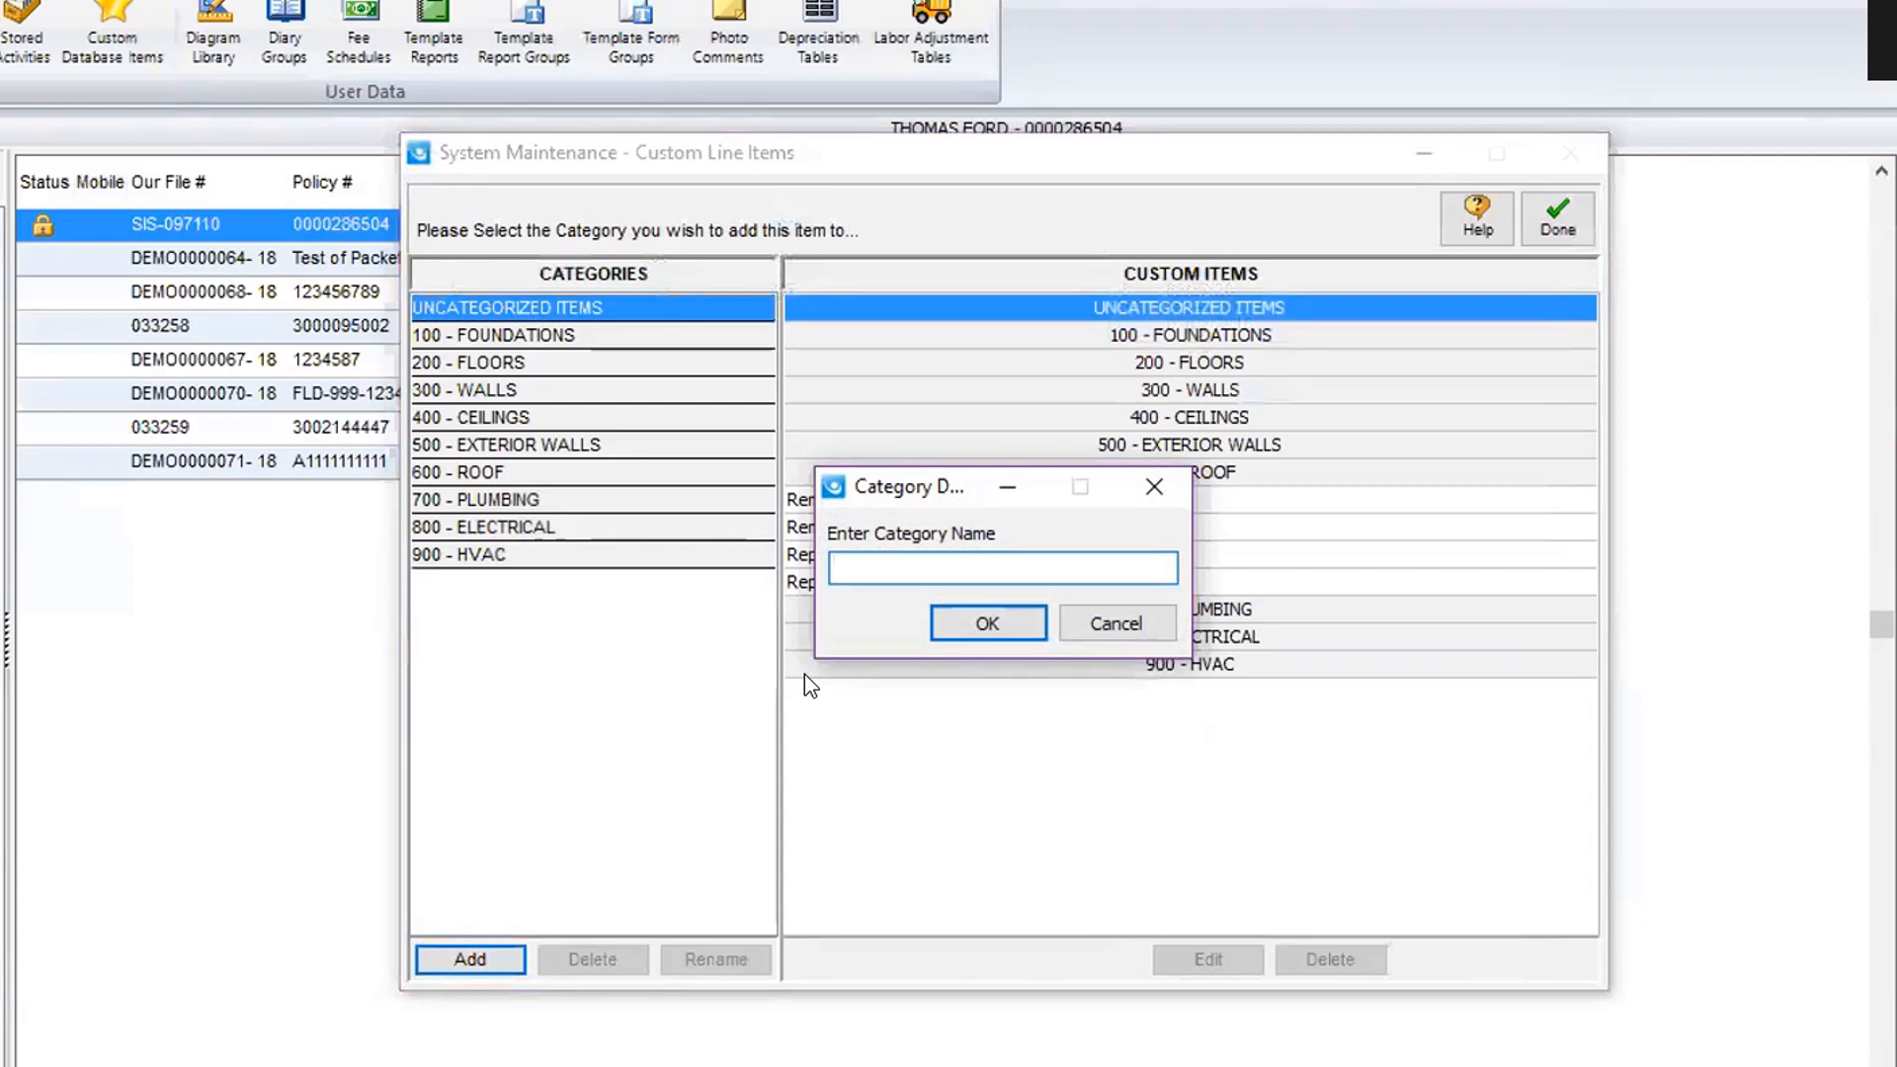
{"action": "type", "text": "110 - Carpet"}
{"action": "left_click", "coordinate": [989, 624]}
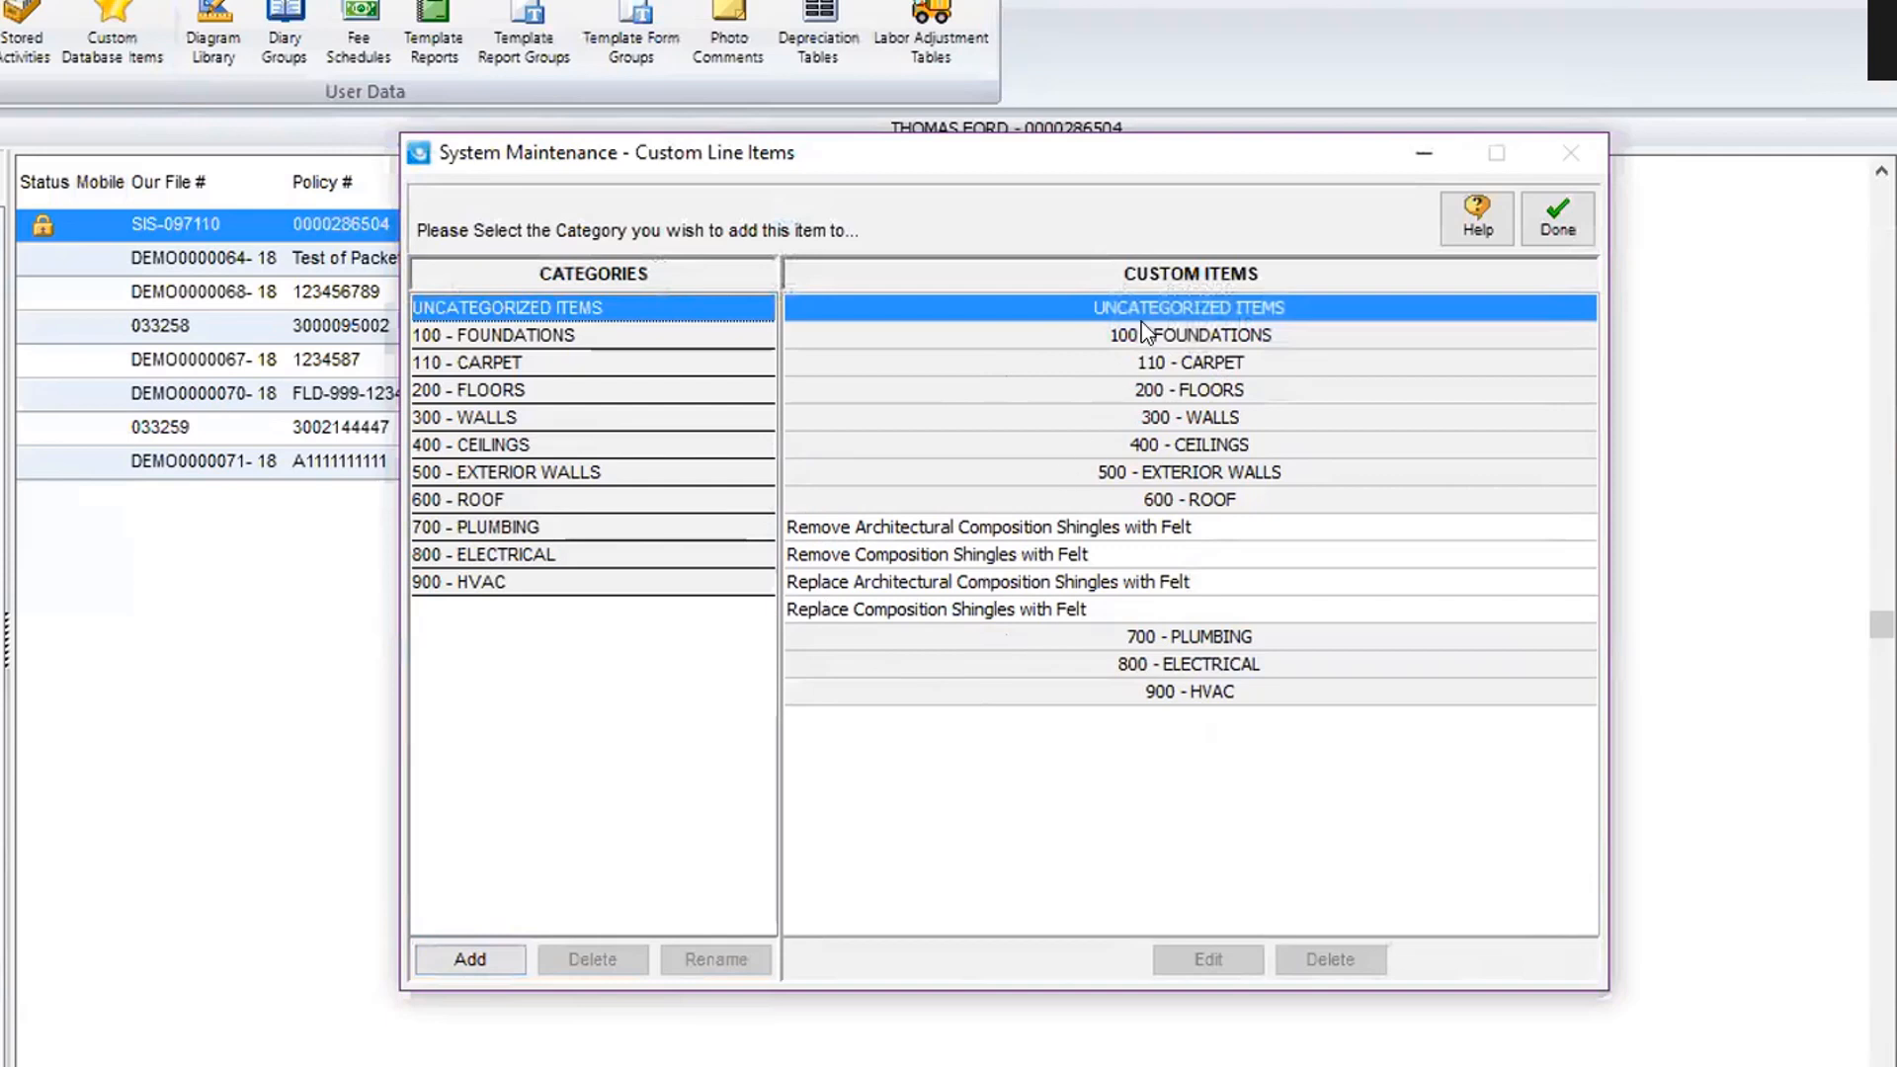
Rename the 110 - Carpet custom line item category to "210 - Carpet".
{"action": "left_click", "coordinate": [1149, 364]}
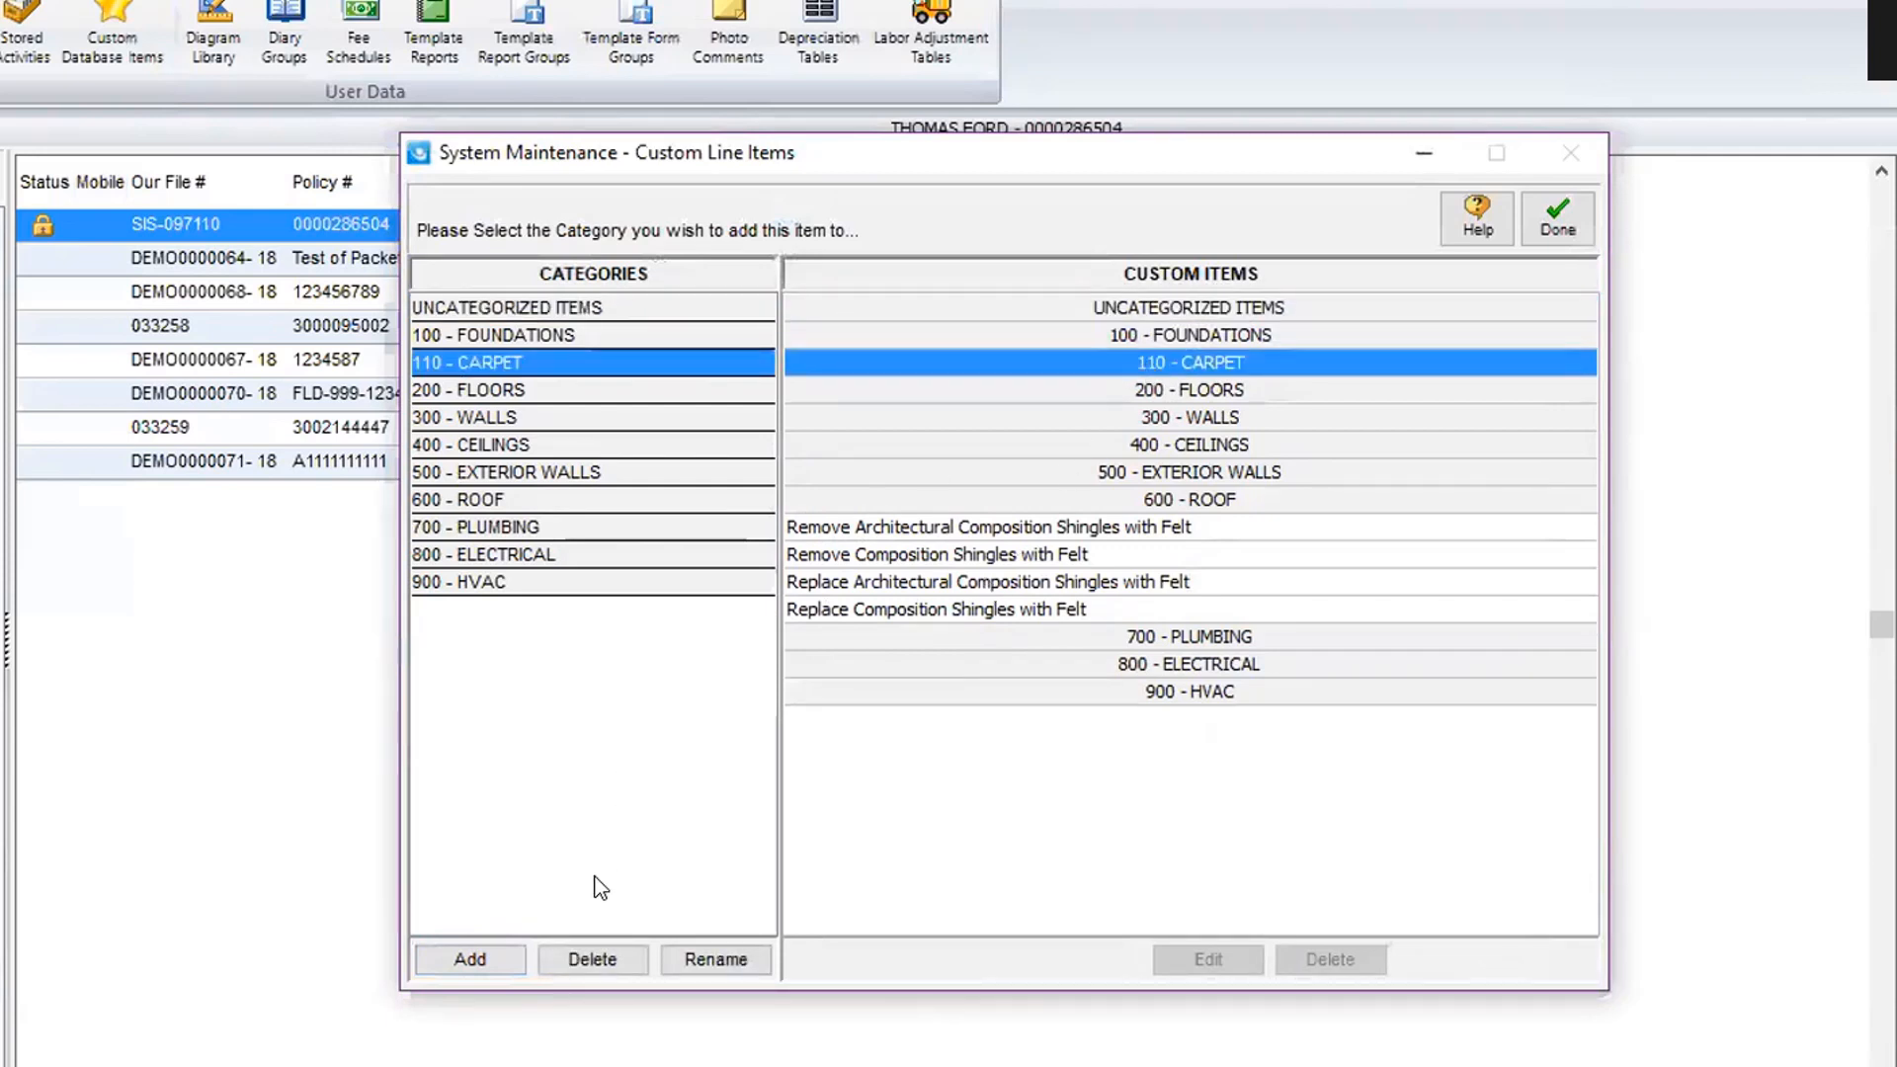
{"action": "left_click", "coordinate": [701, 956]}
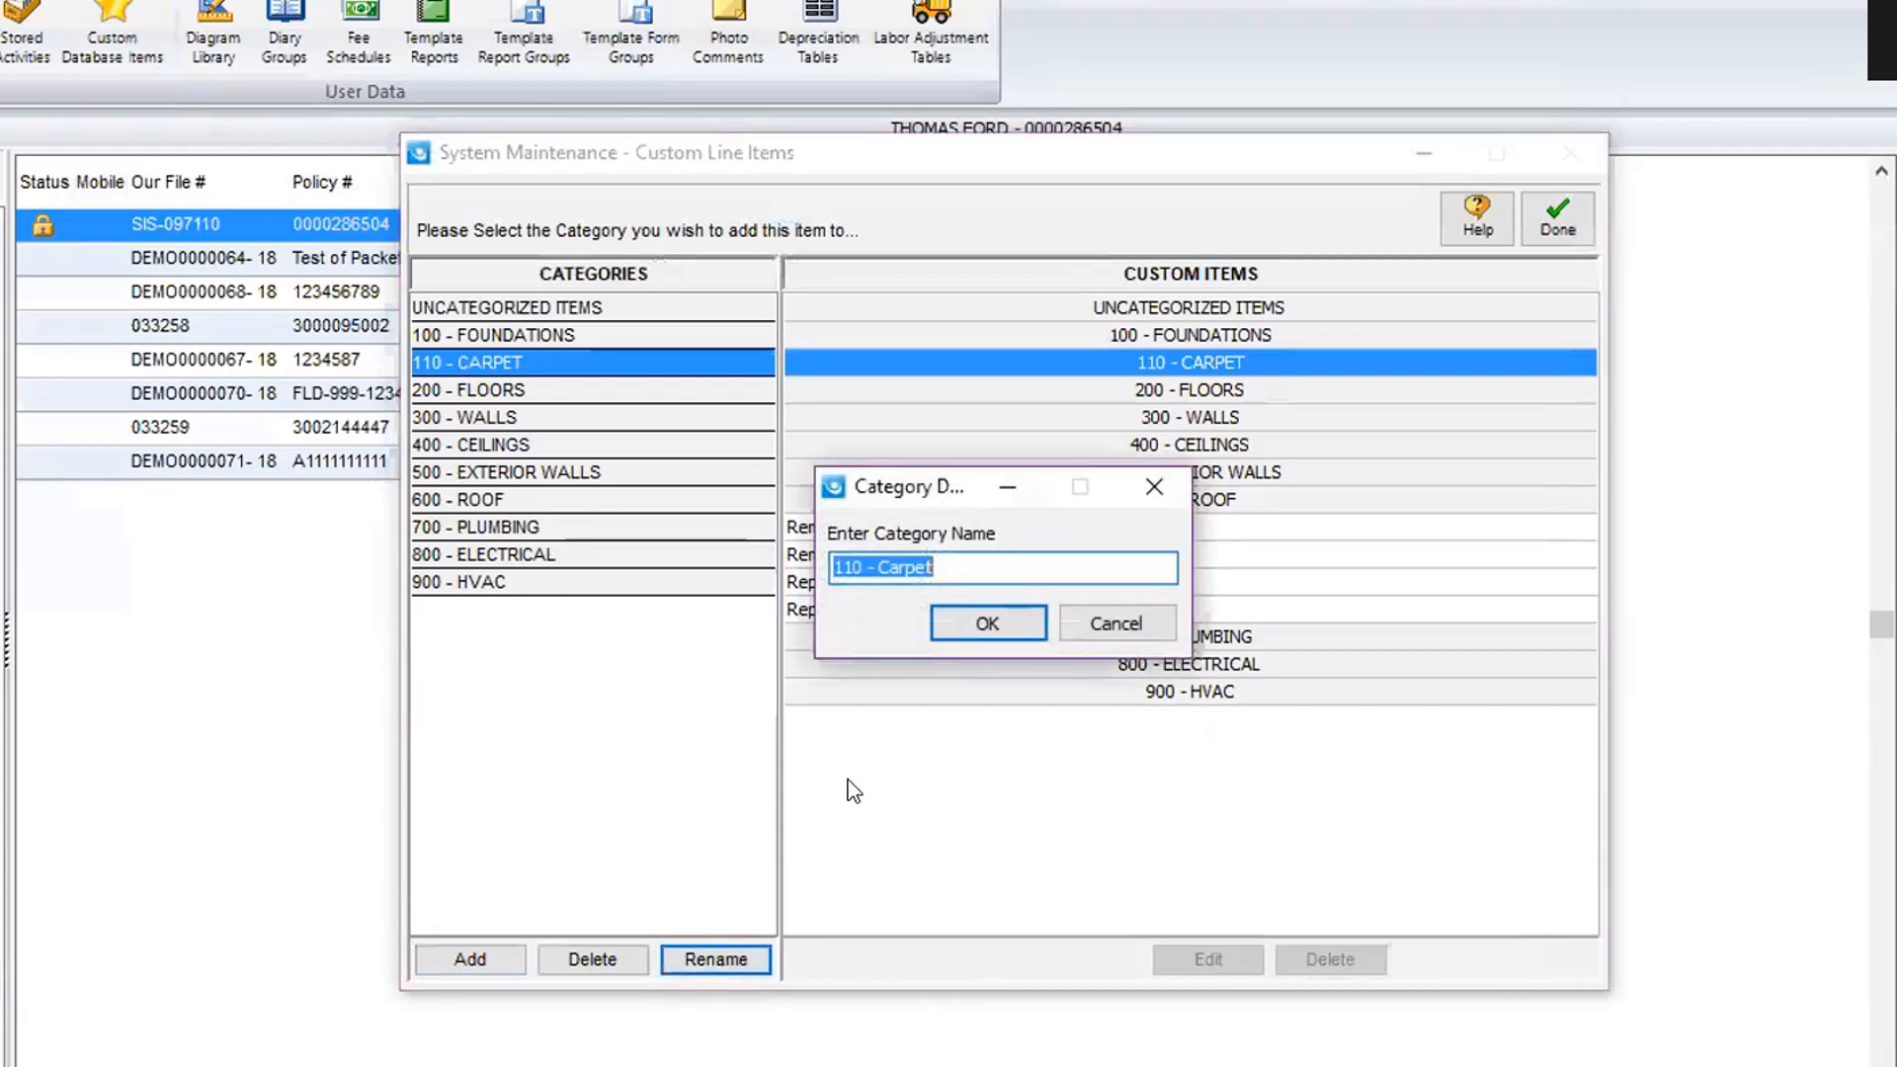
{"action": "key", "text": "Right"}
{"action": "key", "text": "Home"}
{"action": "key", "text": "Delete"}
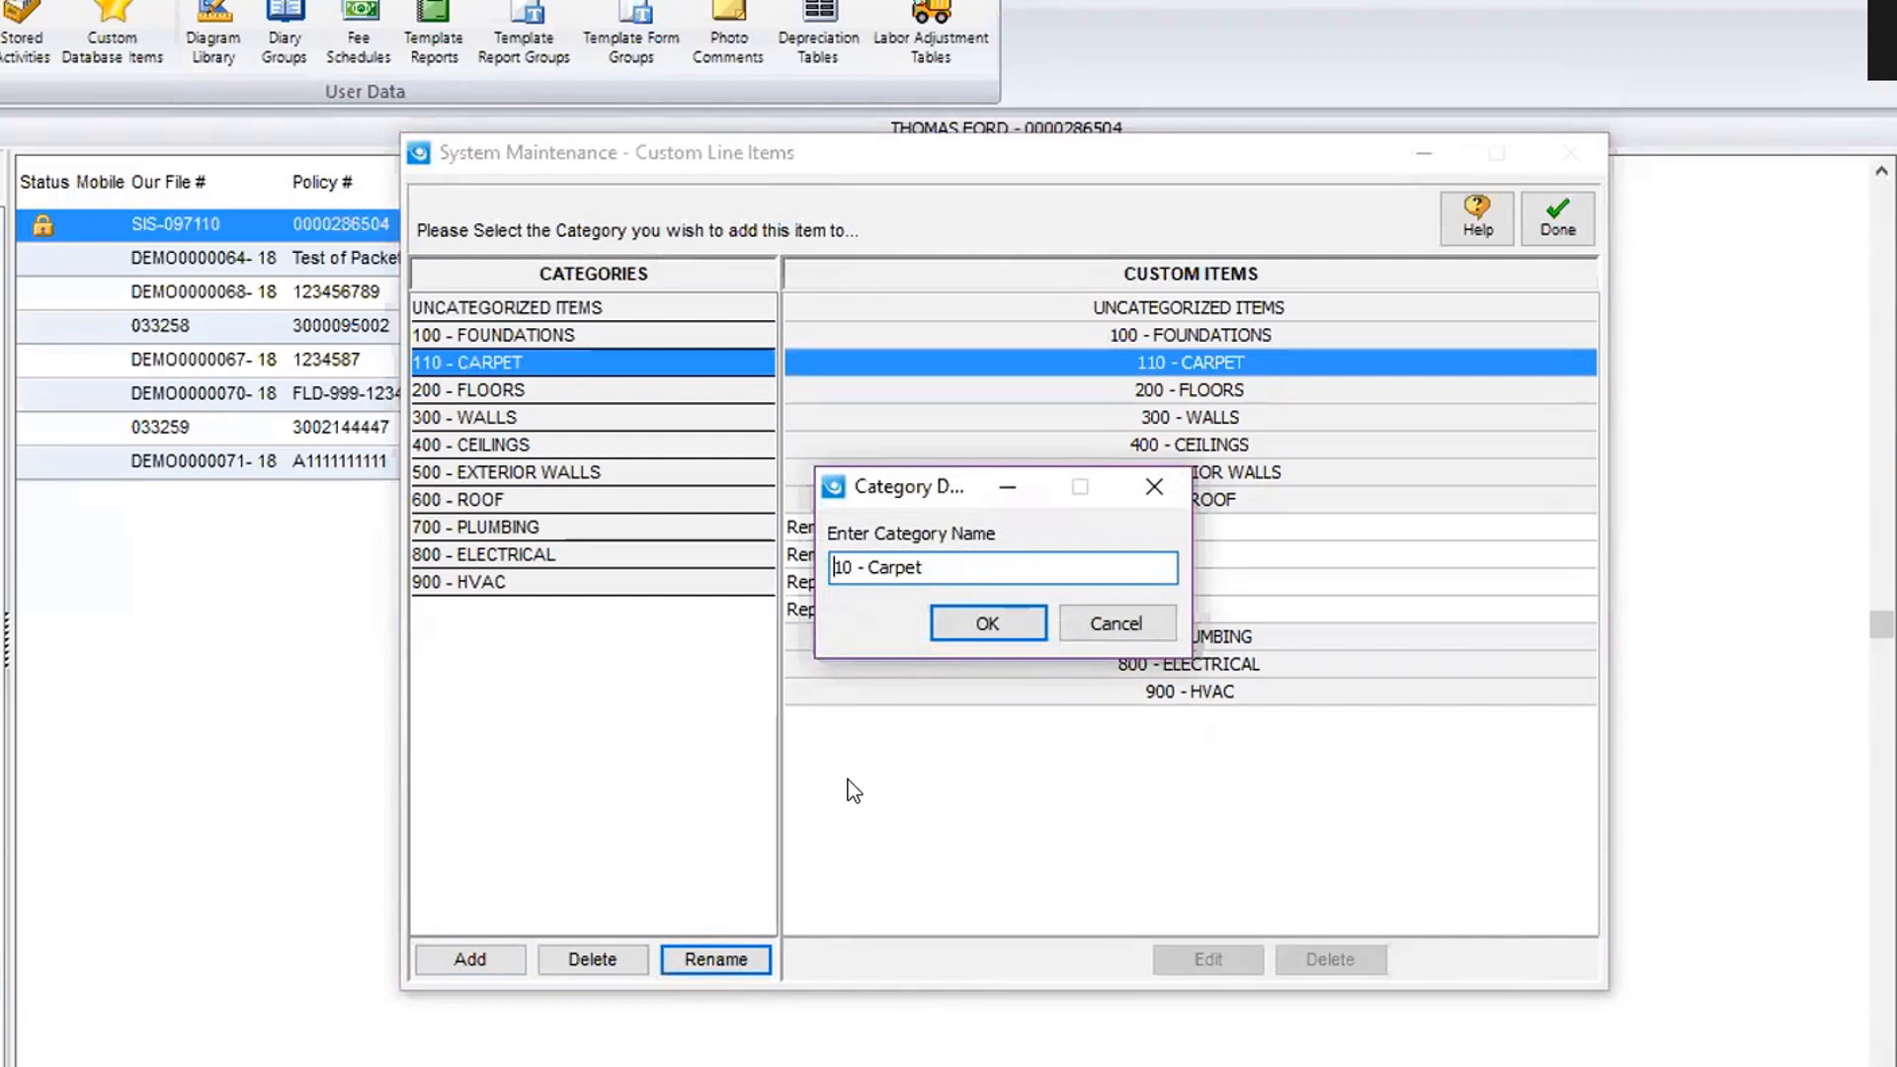
{"action": "type", "text": "2"}
{"action": "key", "text": "Right"}
{"action": "key", "text": "Right"}
{"action": "key", "text": "Right"}
{"action": "key", "text": "Right"}
{"action": "key", "text": "Right"}
{"action": "key", "text": "Right"}
{"action": "key", "text": "Right"}
{"action": "key", "text": "Right"}
{"action": "key", "text": "Right"}
{"action": "key", "text": "Right"}
{"action": "key", "text": "Right"}
{"action": "left_click", "coordinate": [987, 623]}
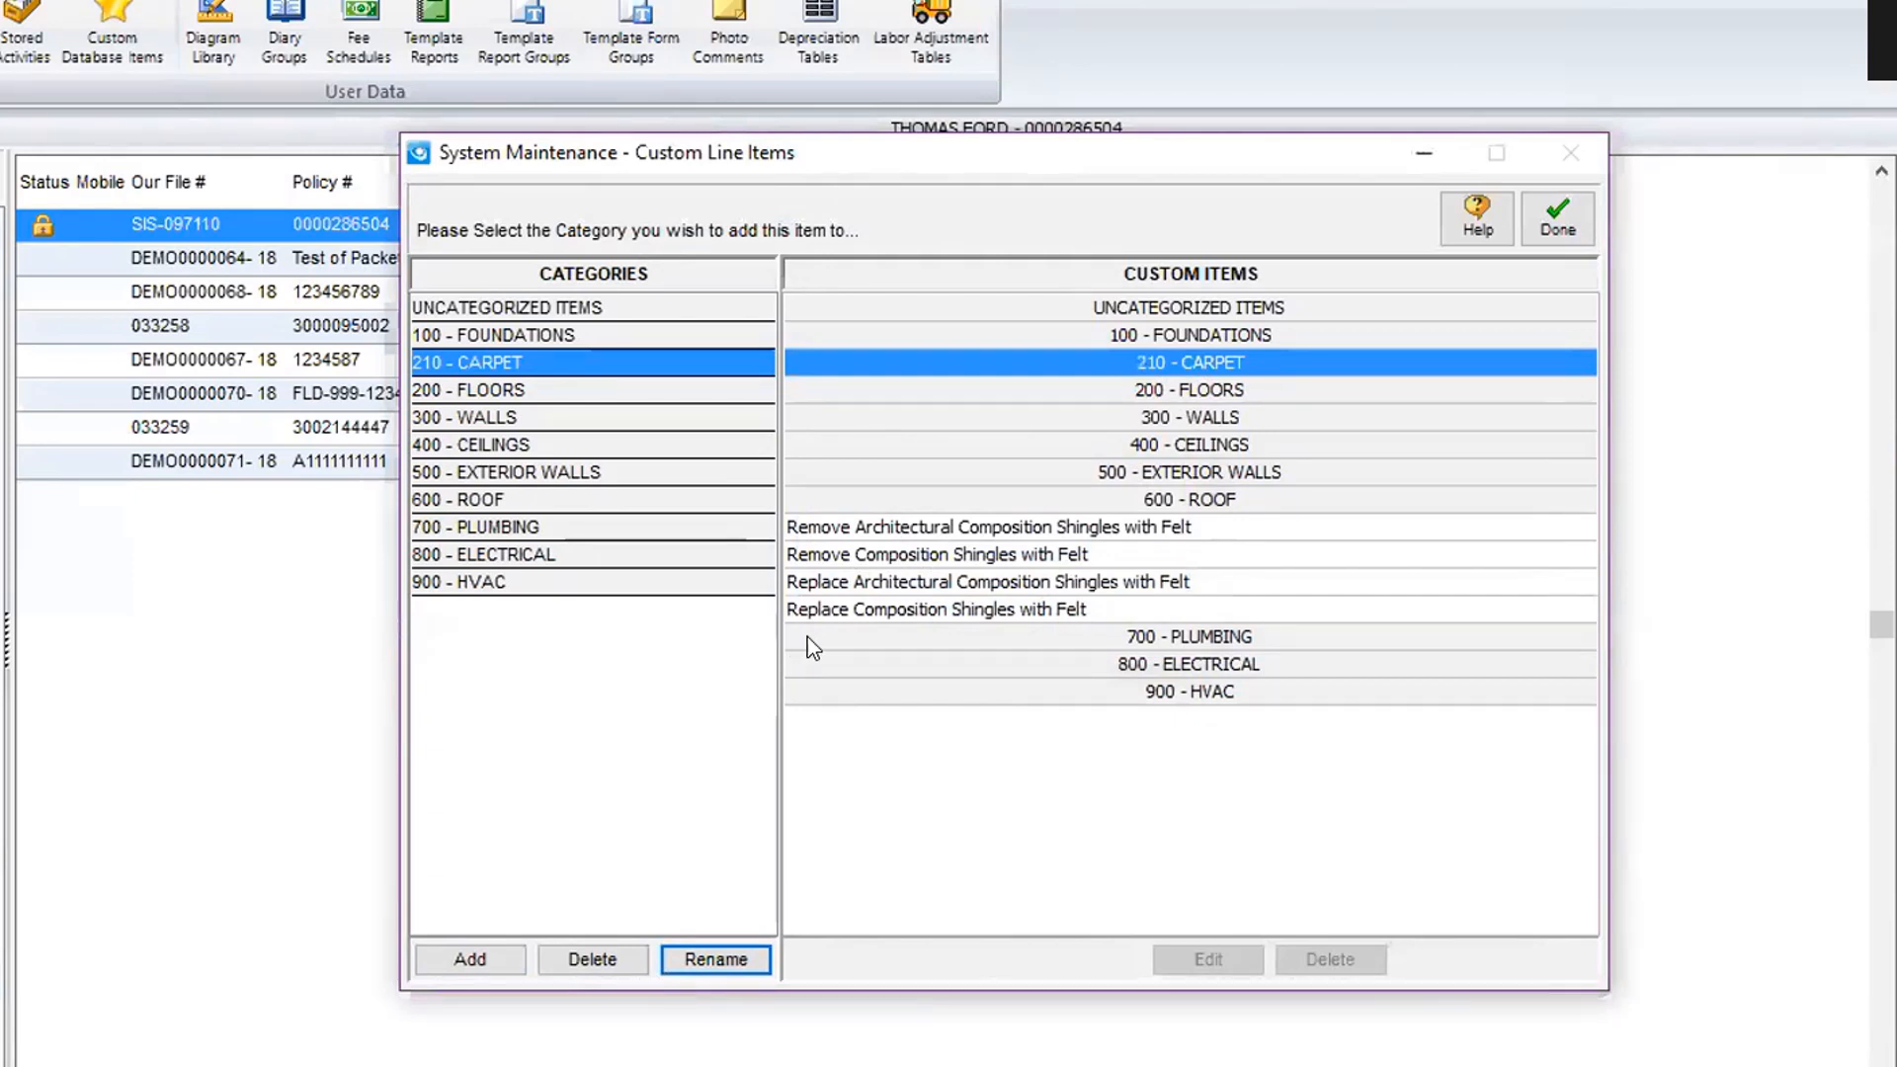
Add a custom line item category named "310 - Drywall" and close the custom line items maintenance.
{"action": "left_click", "coordinate": [895, 423]}
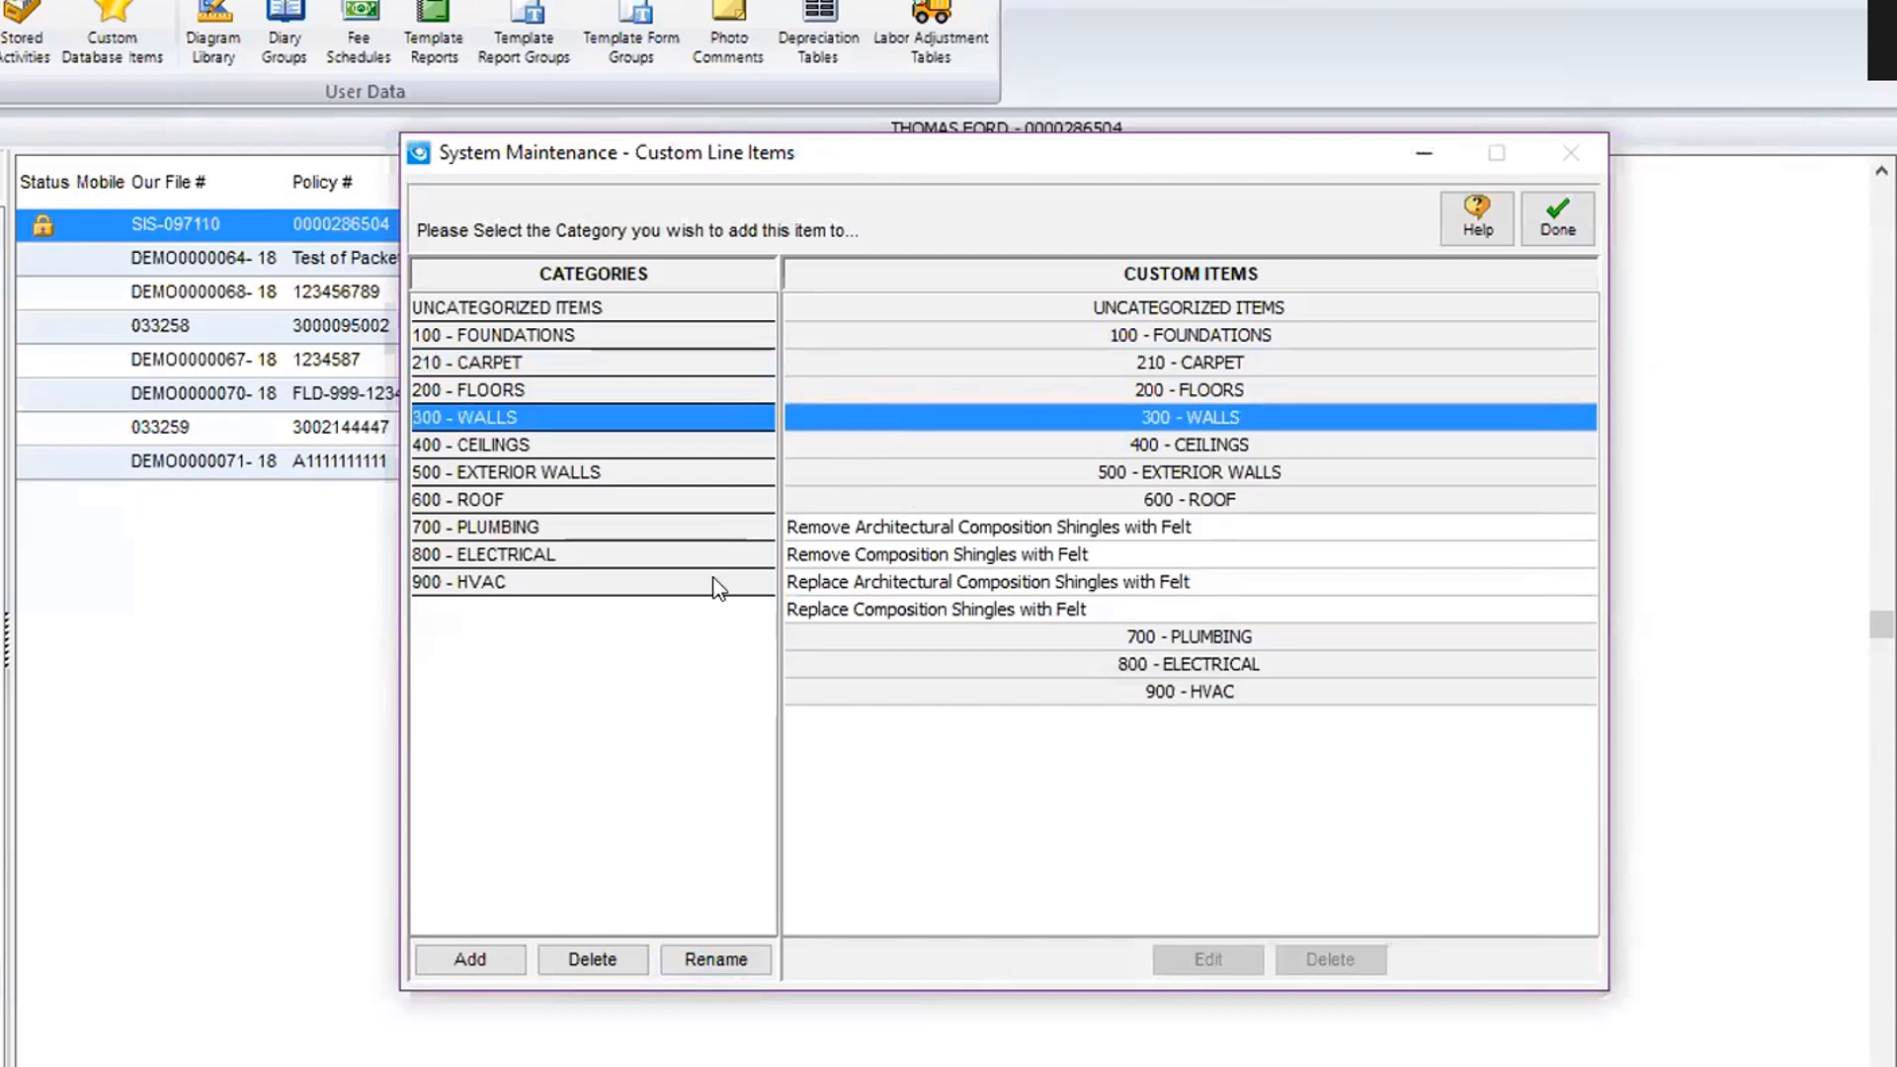
{"action": "left_click", "coordinate": [457, 960]}
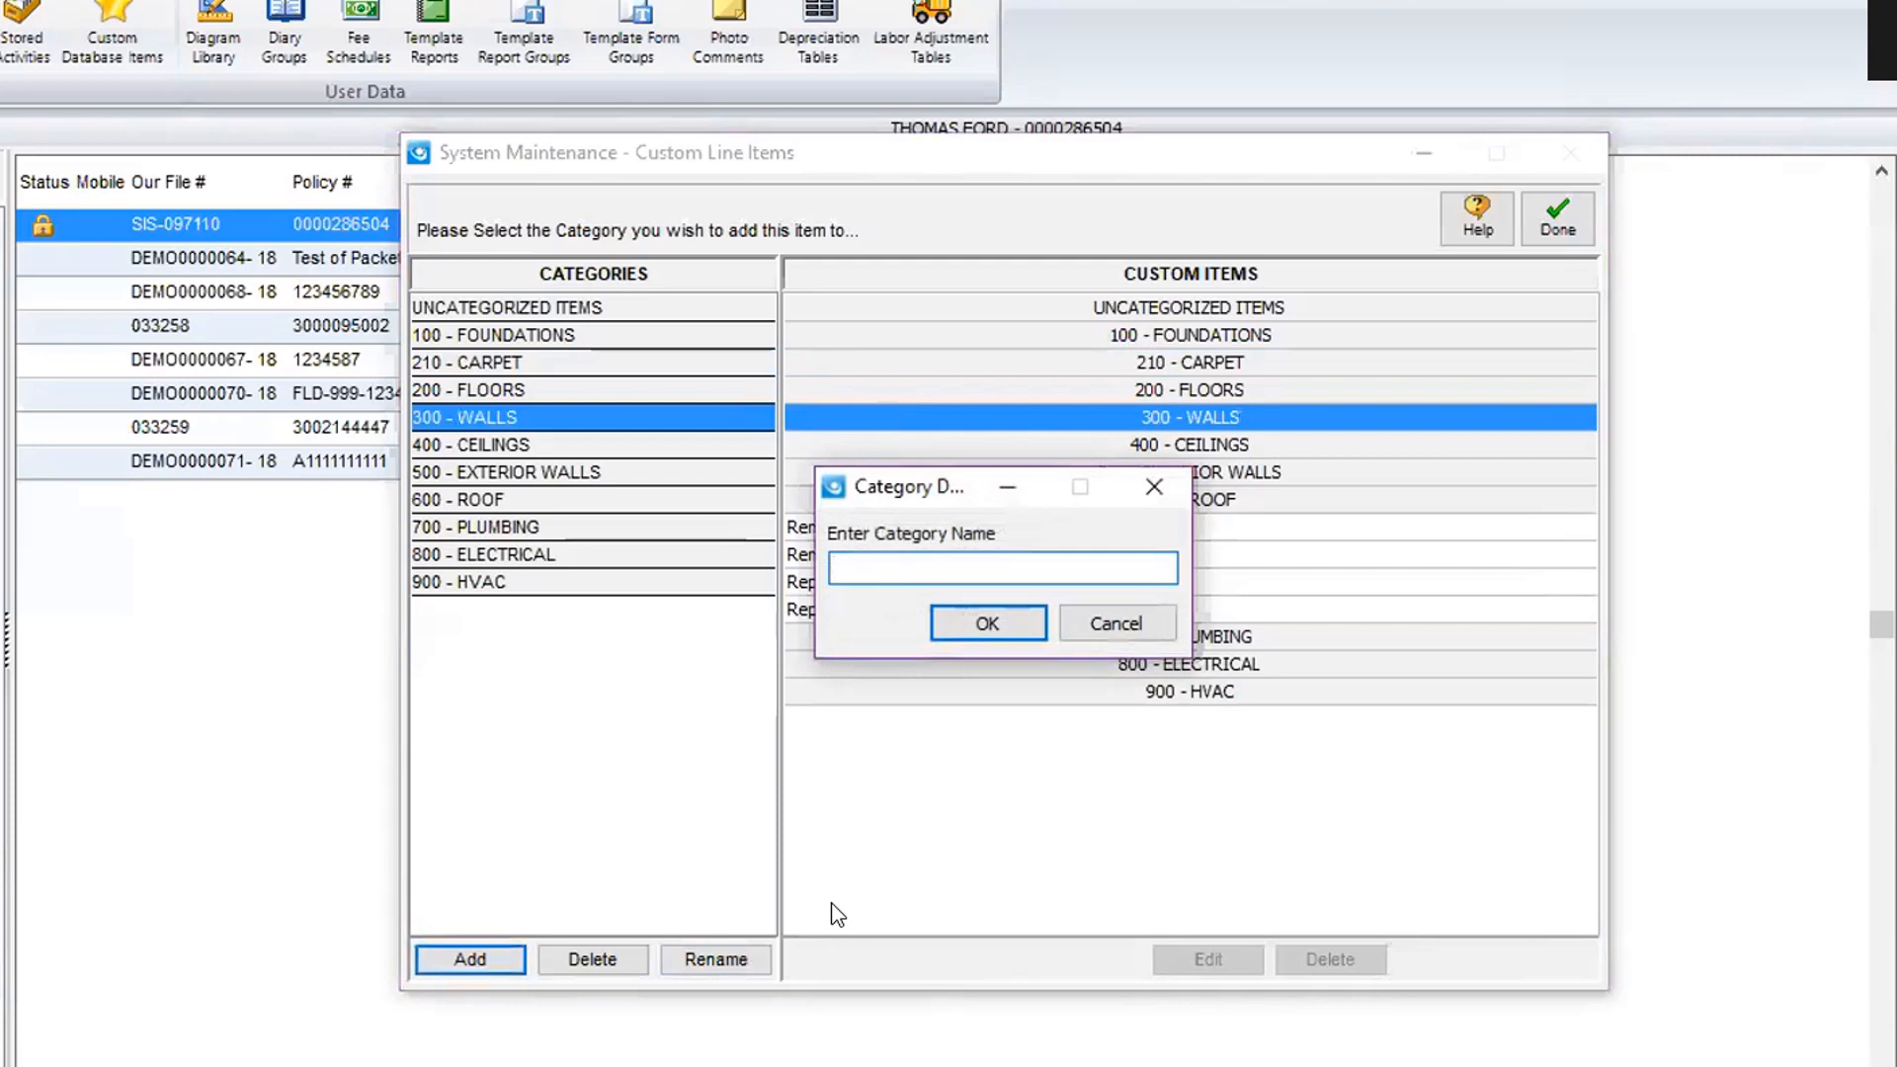
{"action": "type", "text": "310 - S"}
{"action": "key", "text": "BackSpace"}
{"action": "type", "text": "d"}
{"action": "key", "text": "BackSpace"}
{"action": "type", "text": "Drywall"}
{"action": "left_click", "coordinate": [983, 623]}
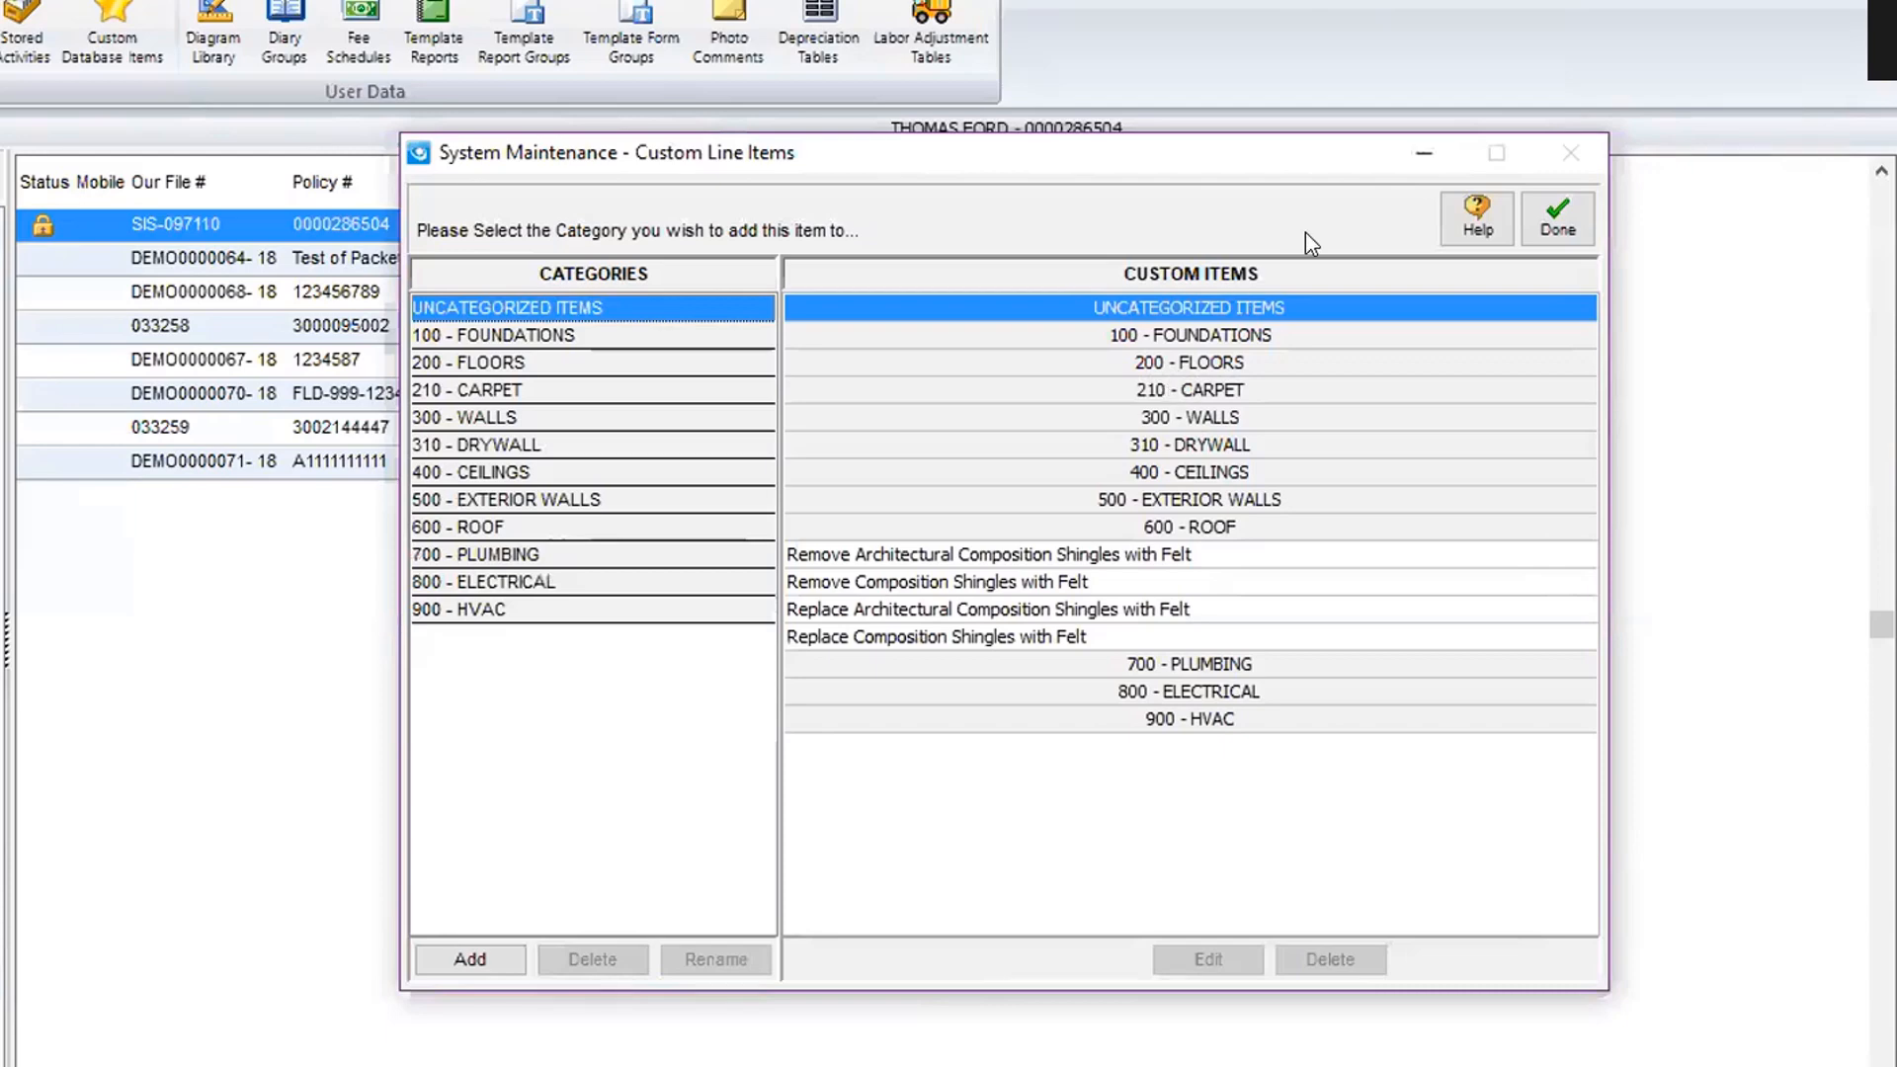
{"action": "left_click", "coordinate": [1559, 220]}
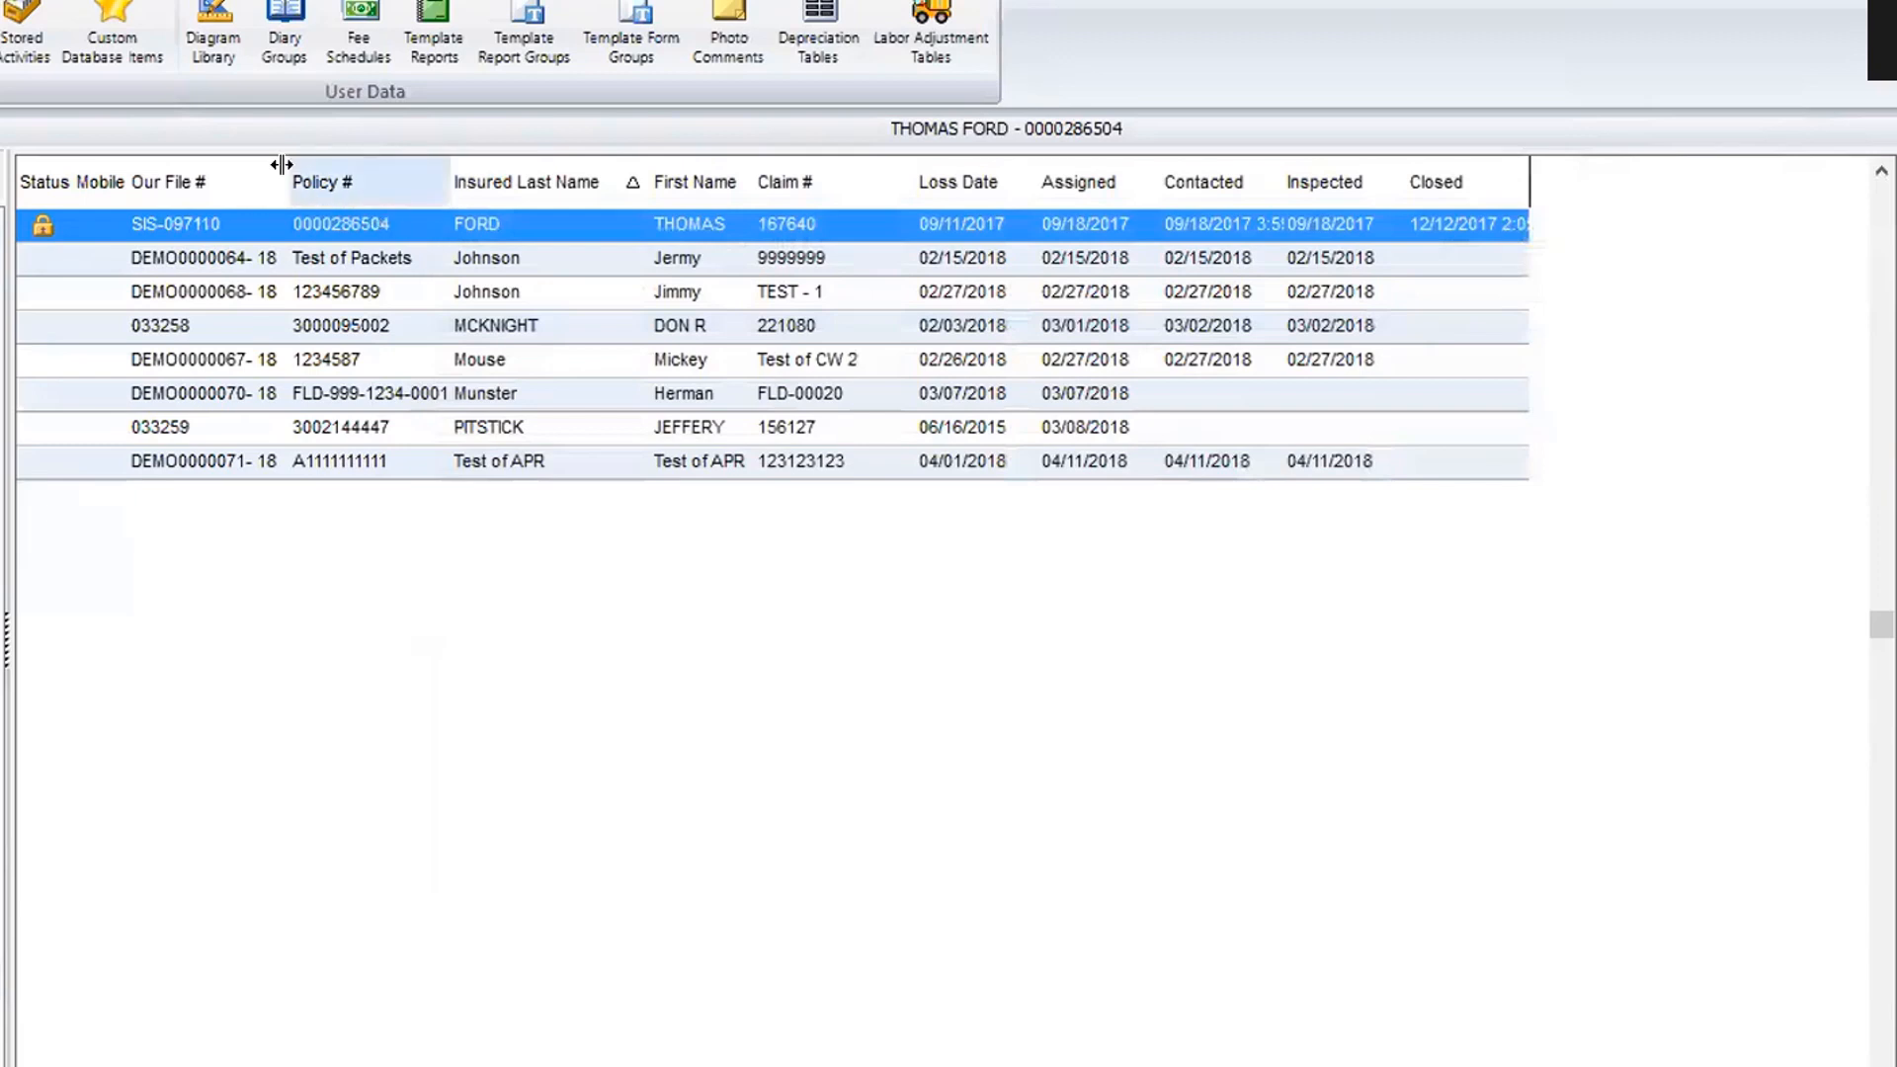
Add a category named "Standard Gable Roof" to the diagram library and accept the changes.
{"action": "left_click", "coordinate": [216, 45]}
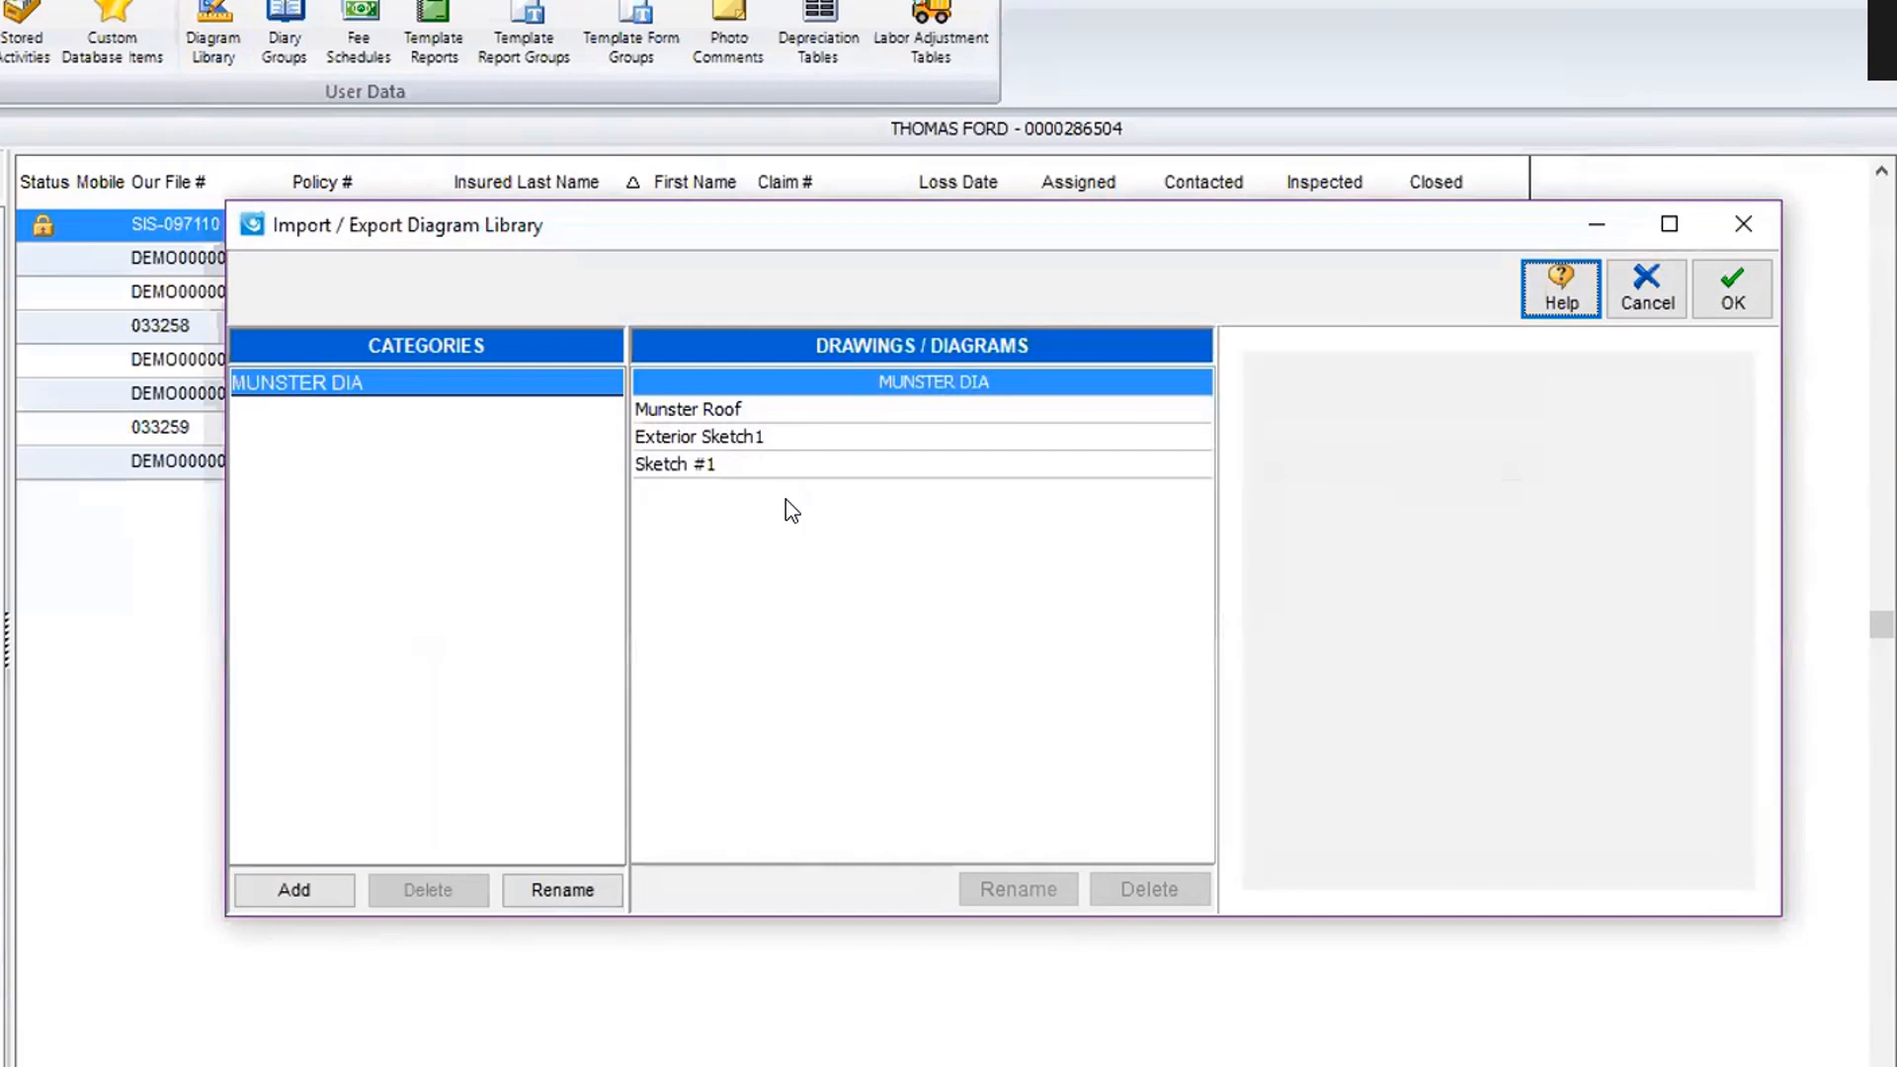
{"action": "left_click", "coordinate": [281, 888]}
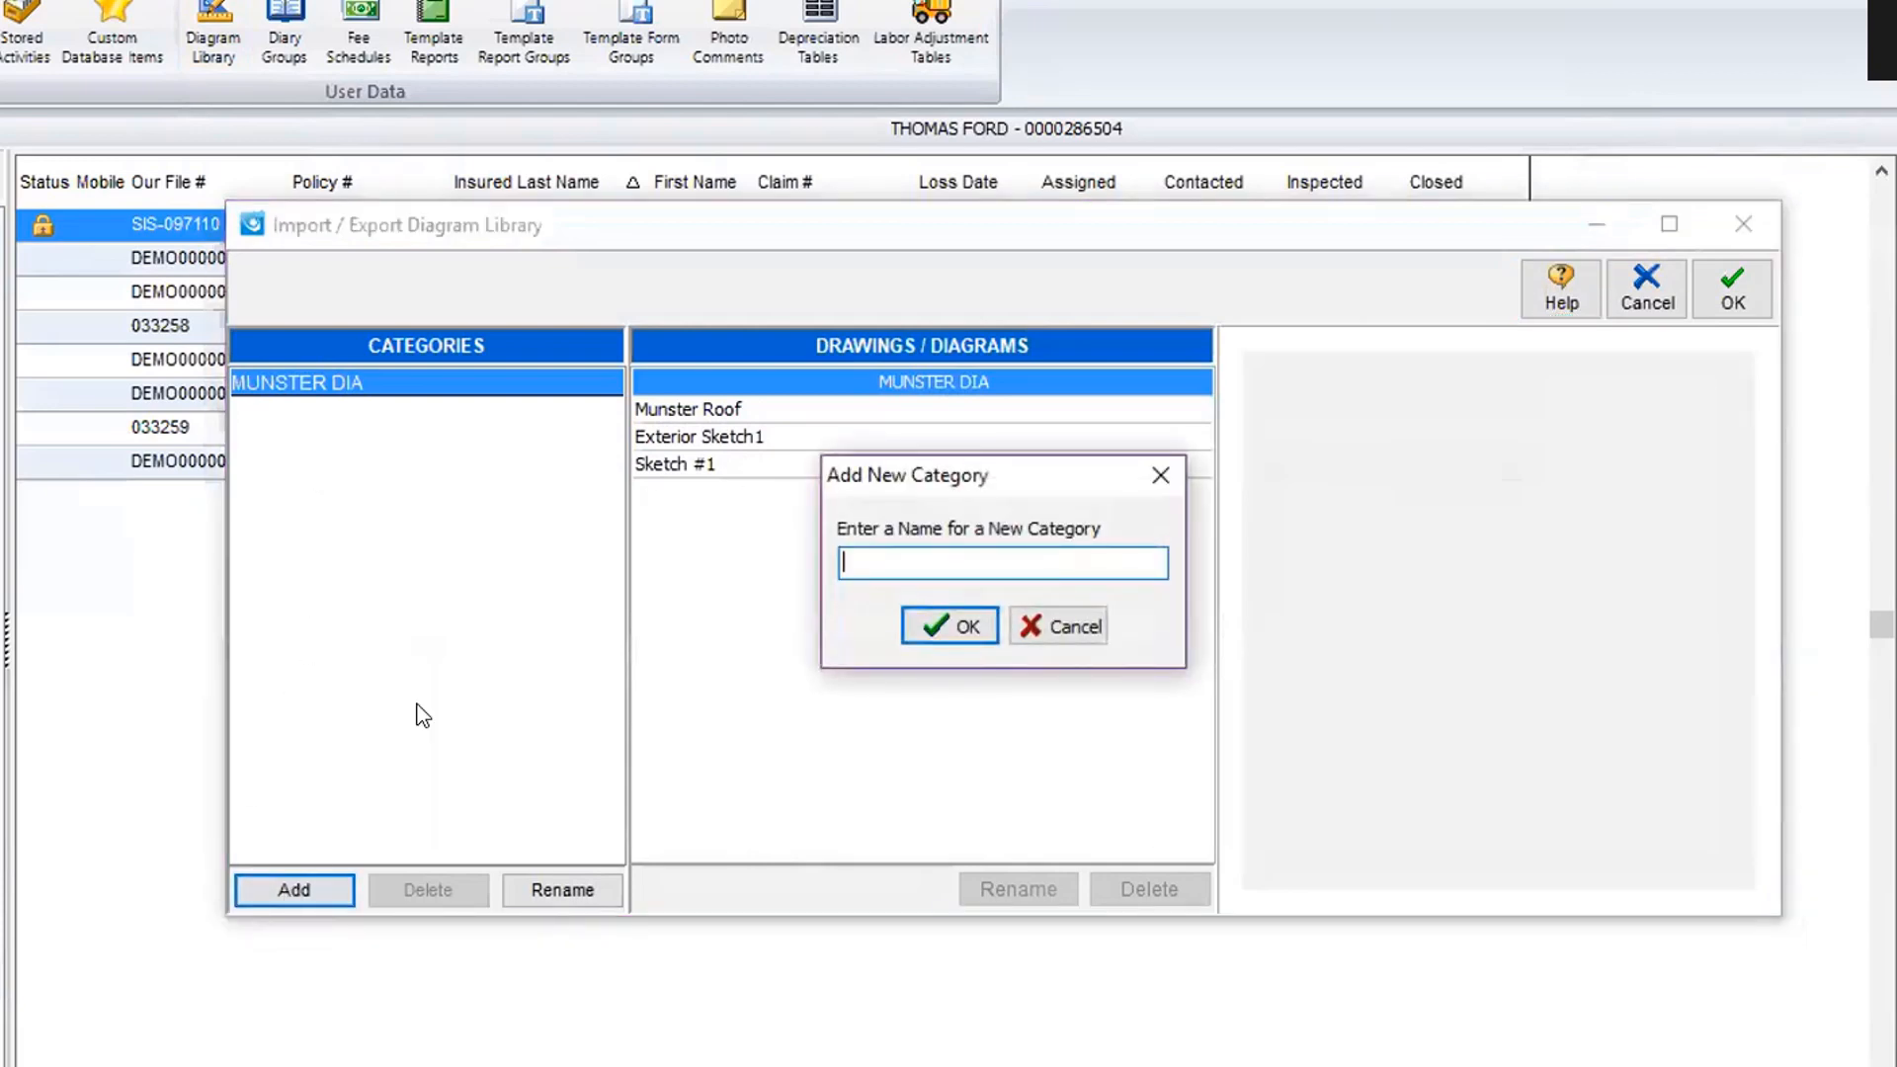
{"action": "type", "text": "Standard Gable Rooof"}
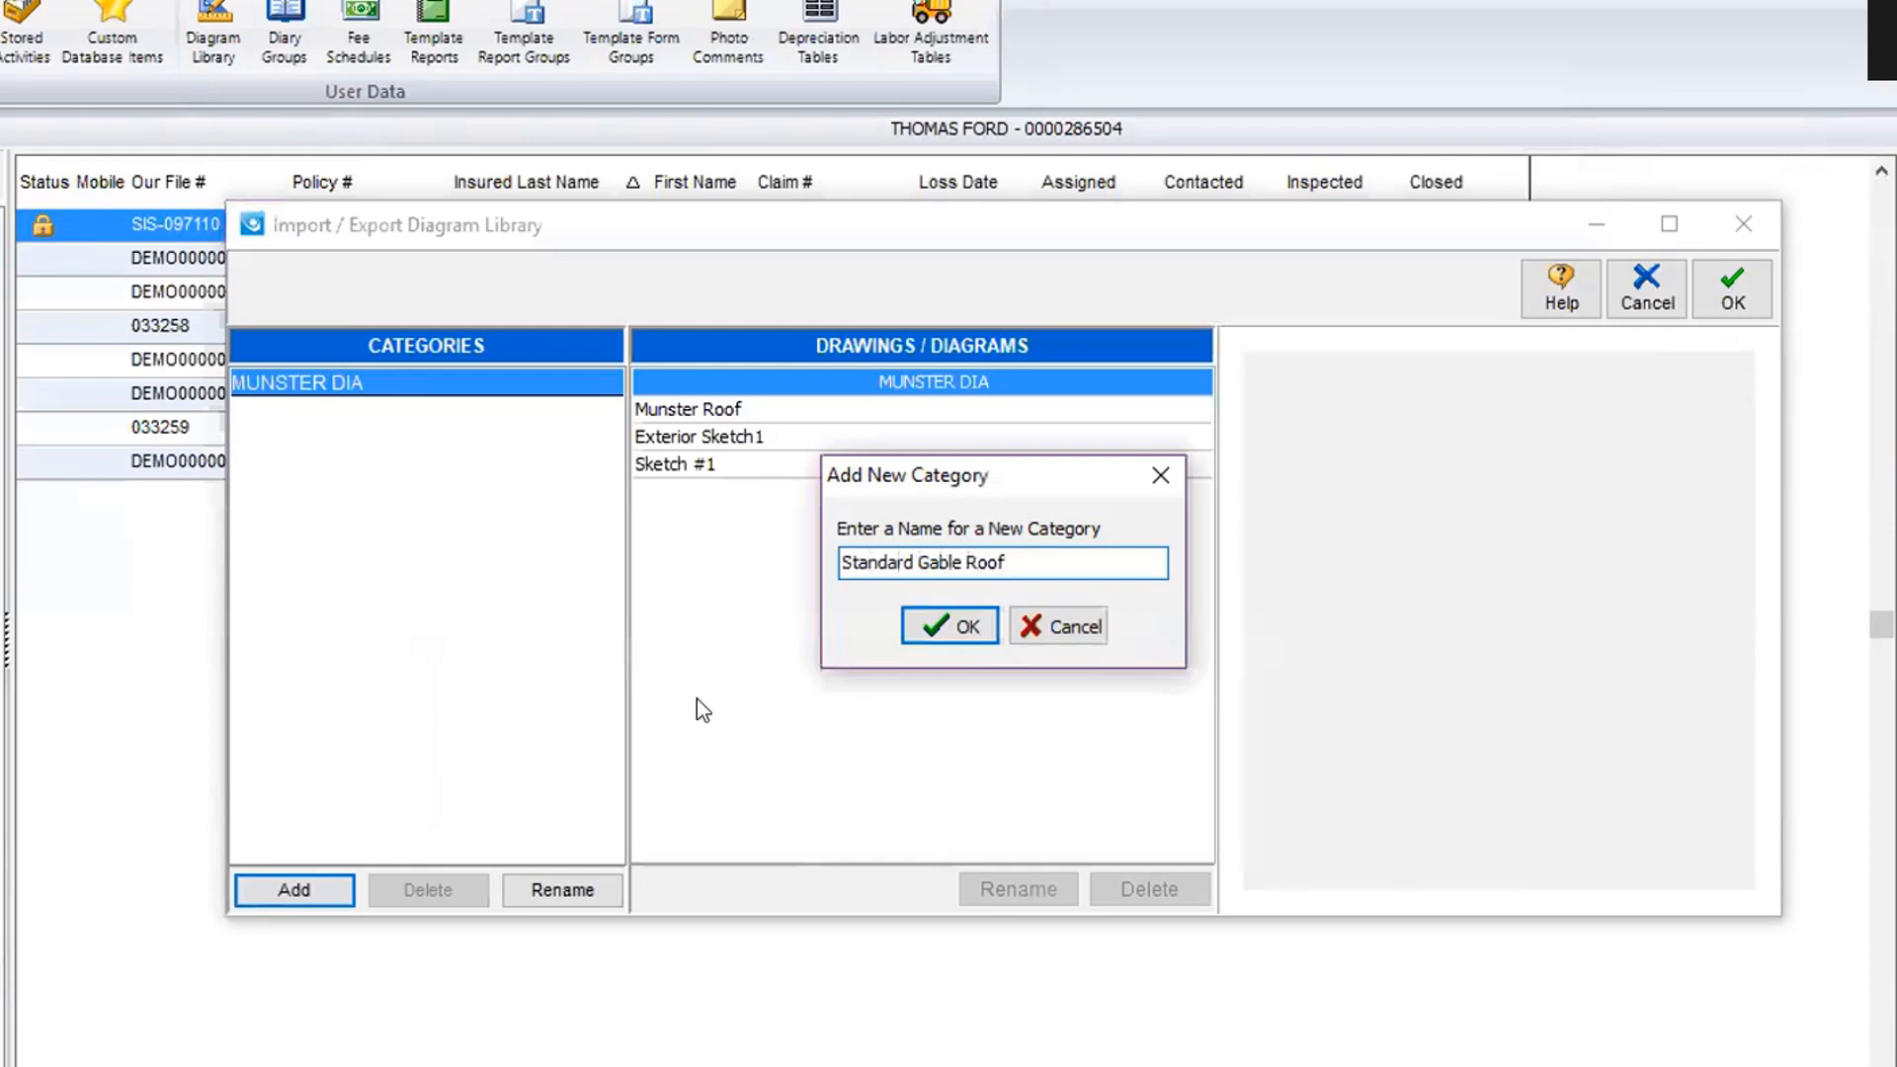
{"action": "left_click", "coordinate": [929, 625]}
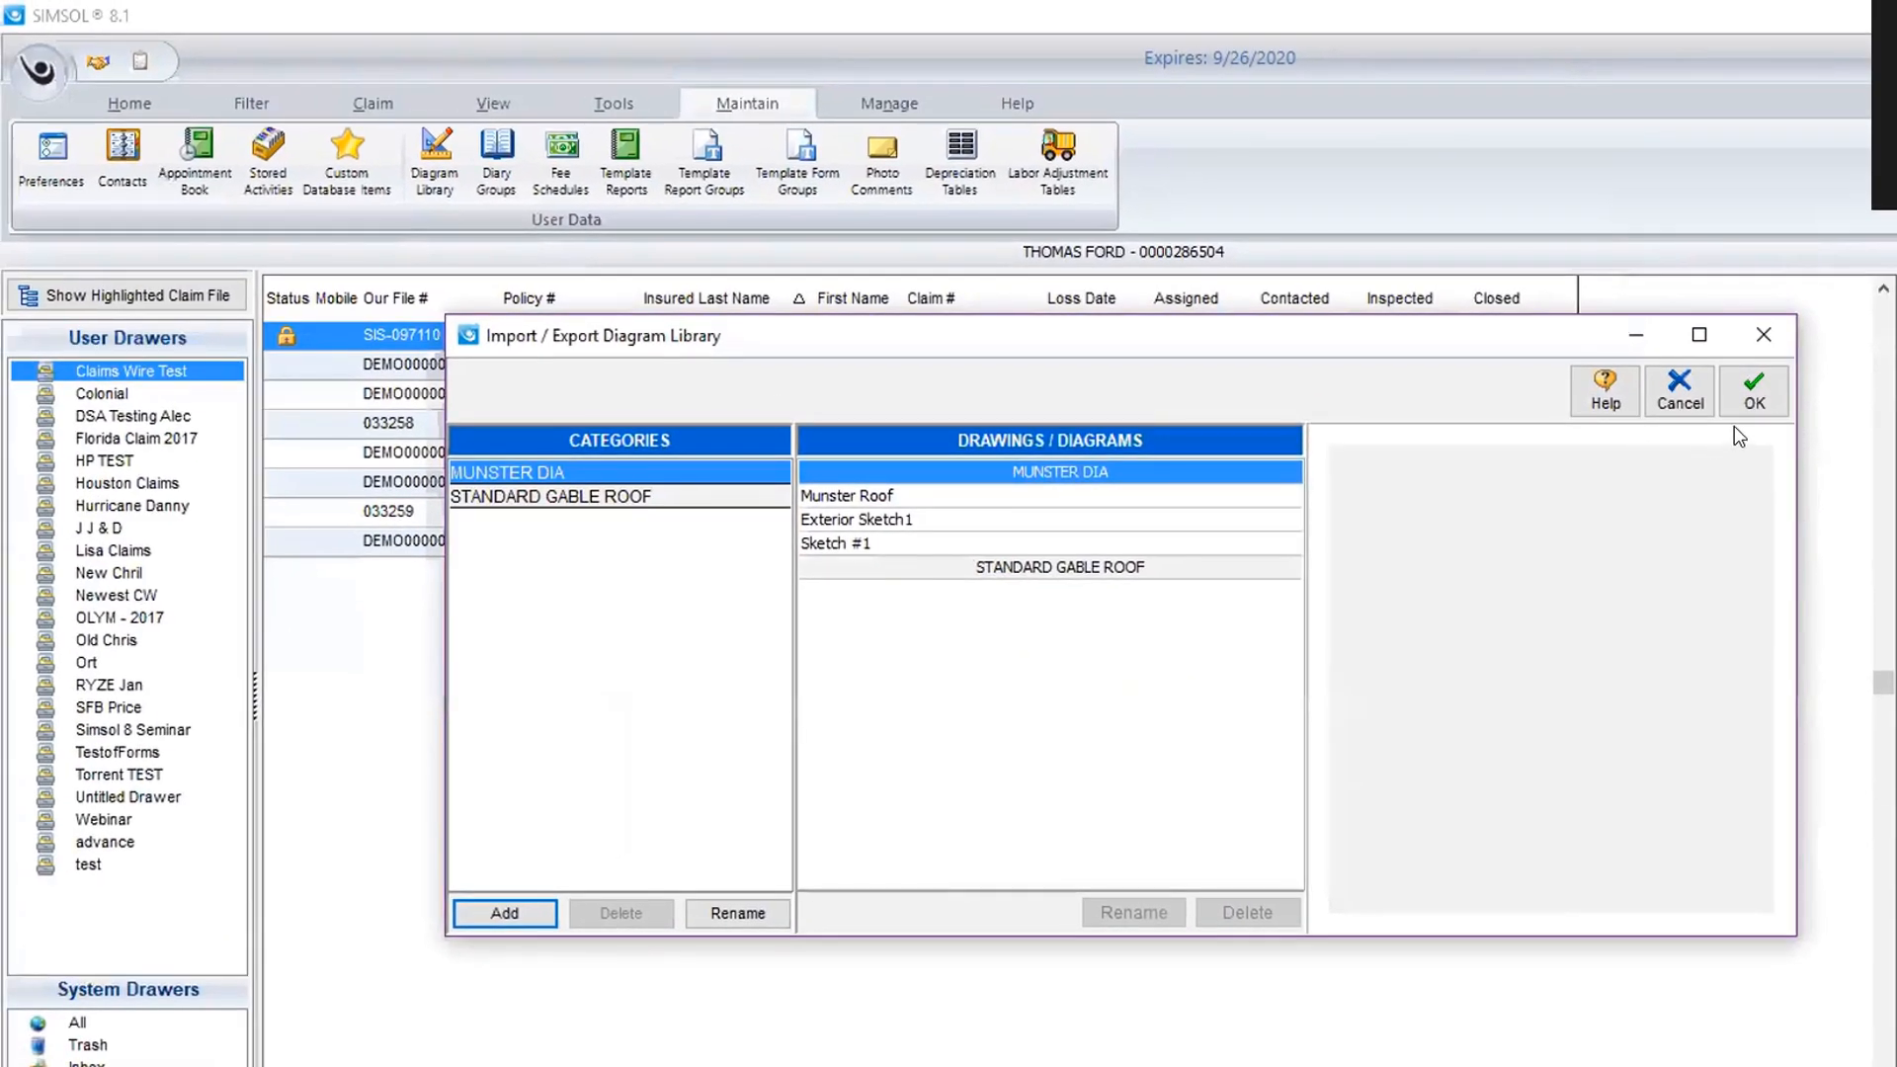
{"action": "left_click", "coordinate": [1757, 391]}
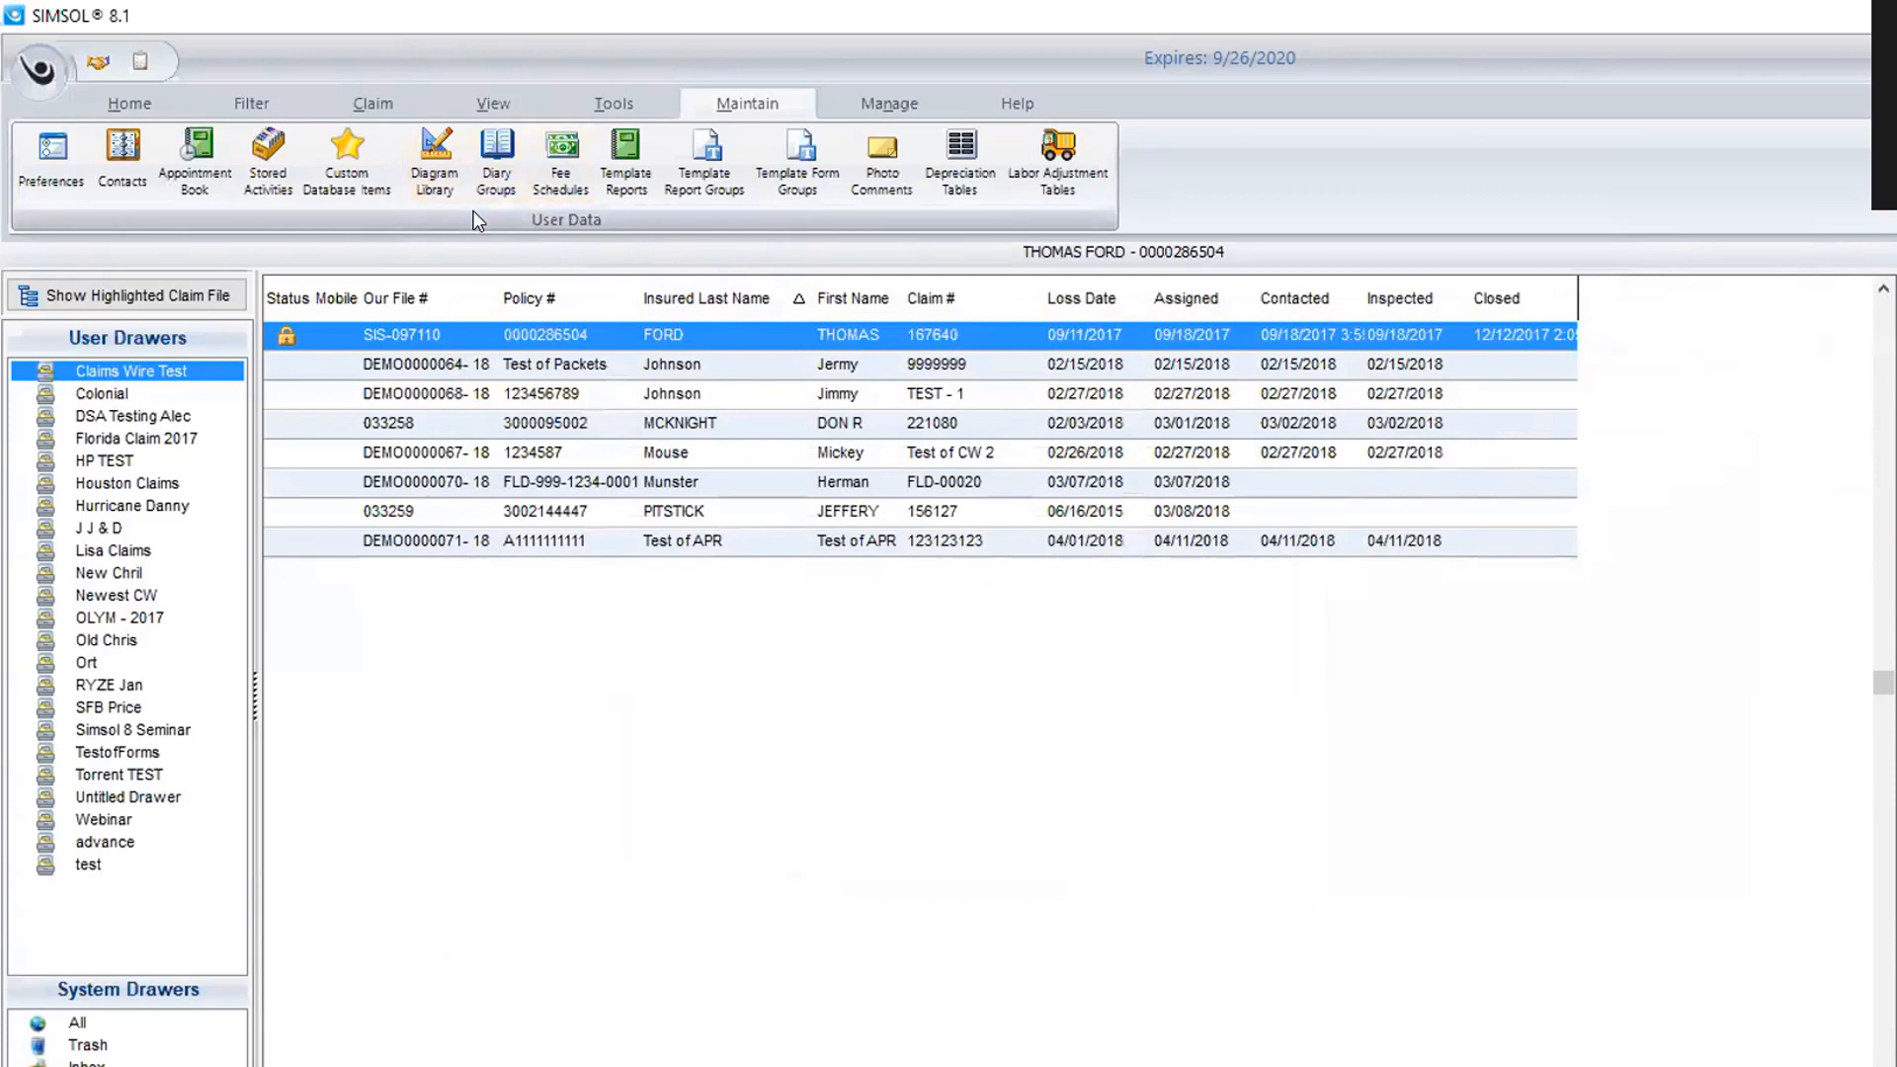
Start a new diary group and name it "Flood - ASA".
{"action": "left_click", "coordinate": [484, 151]}
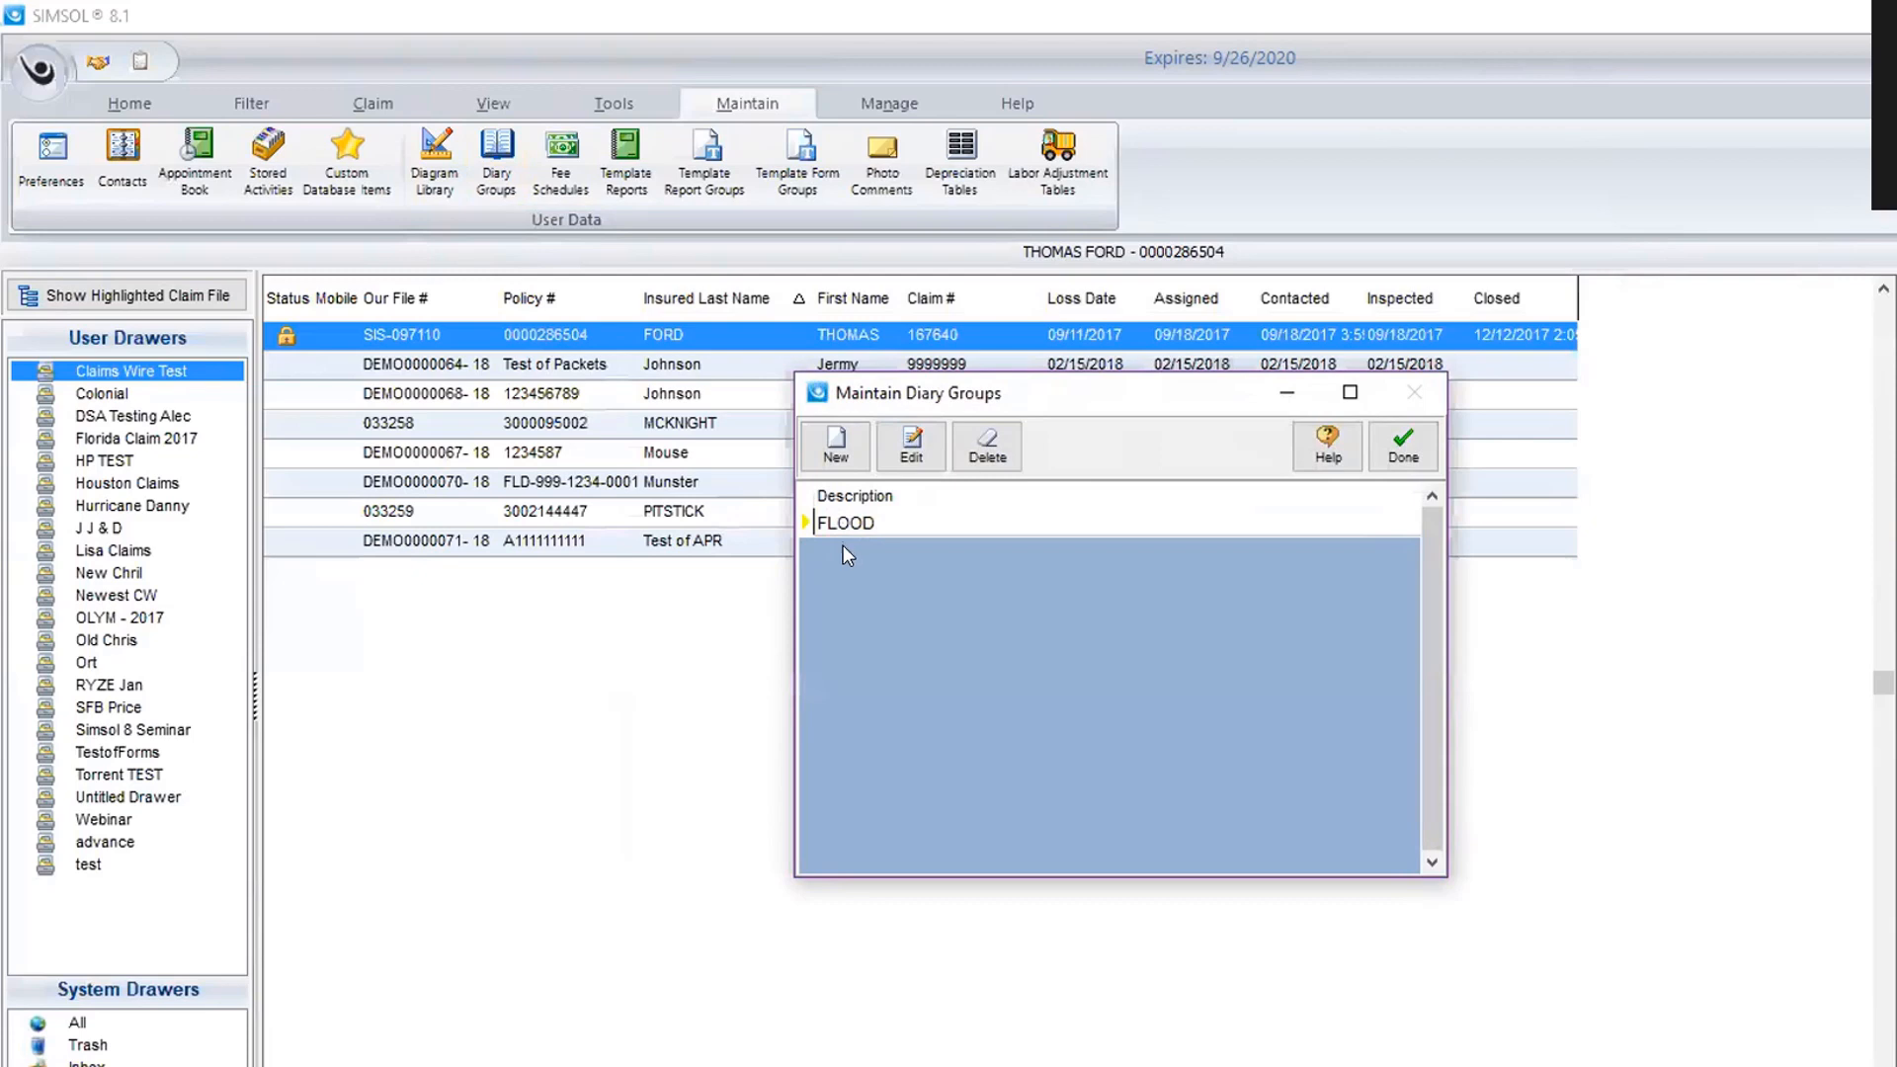
{"action": "left_click", "coordinate": [831, 449]}
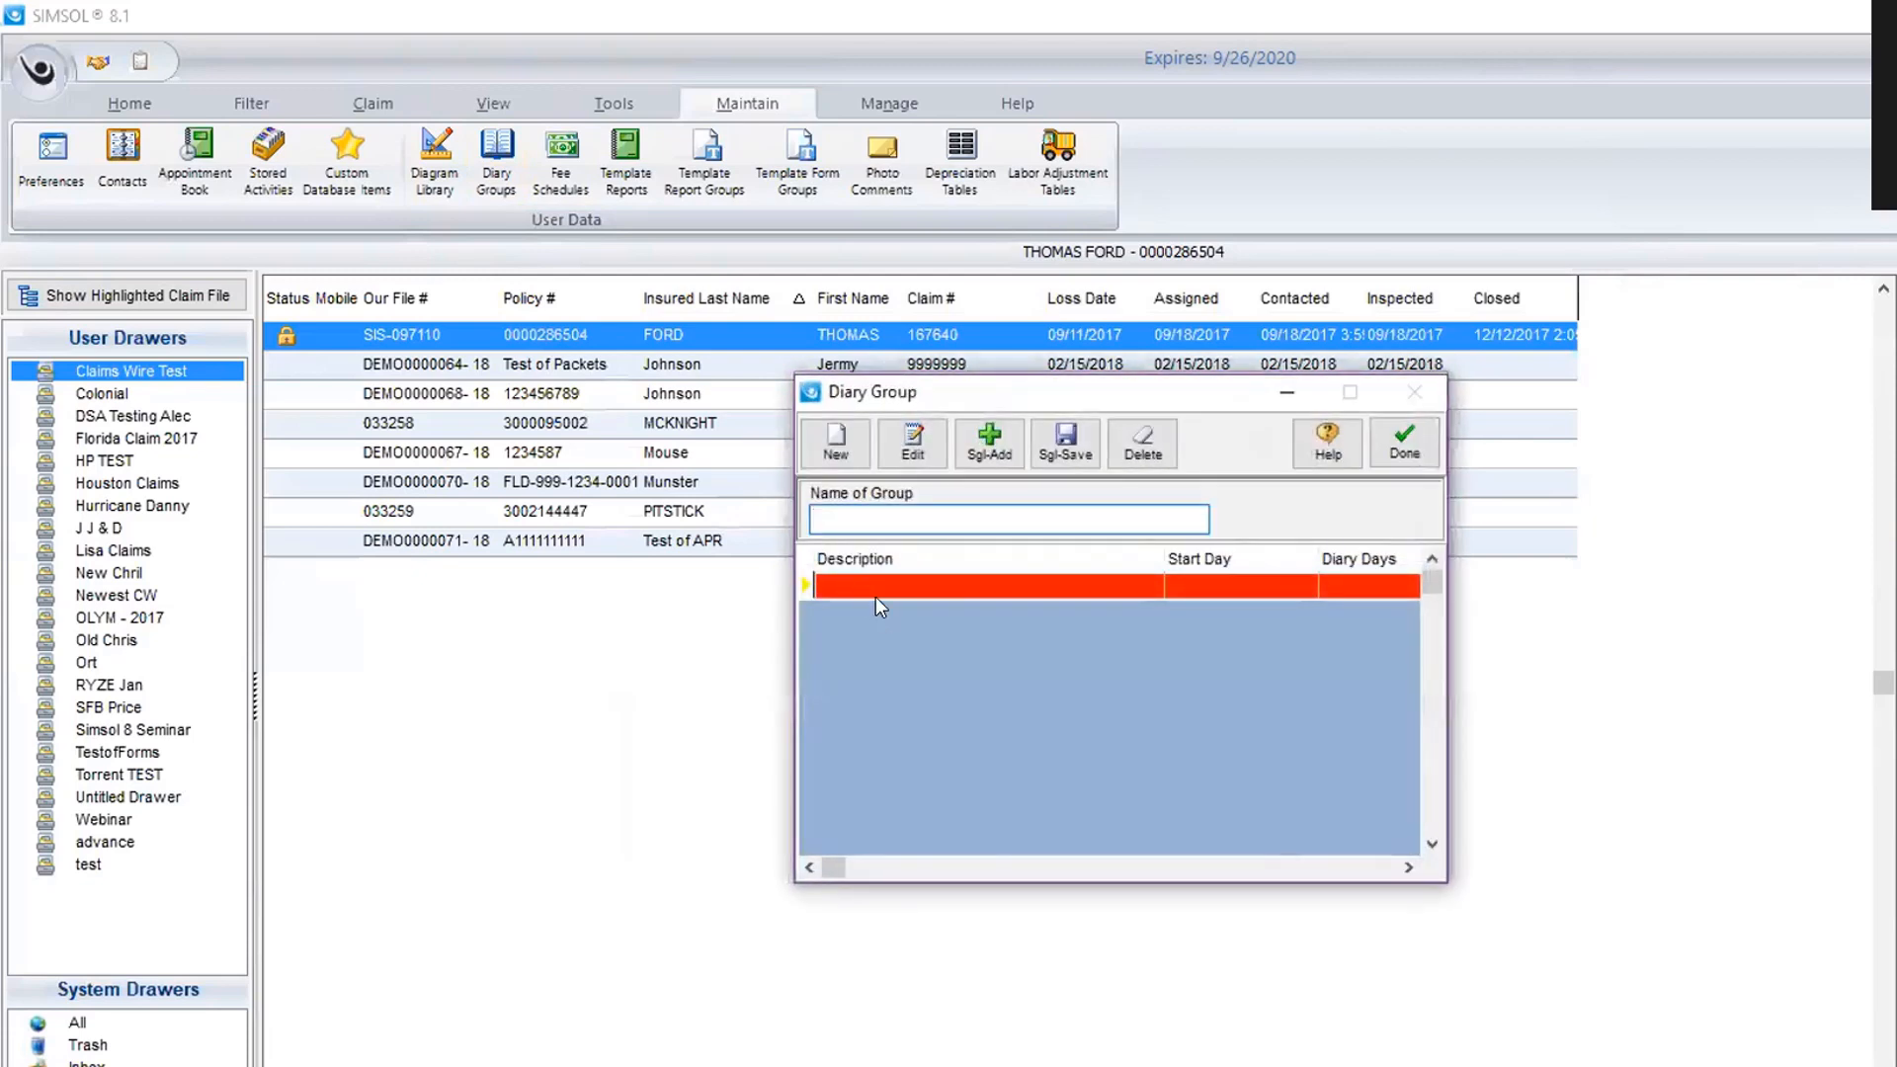
{"action": "type", "text": "Flood - ASA"}
{"action": "left_click", "coordinate": [977, 445]}
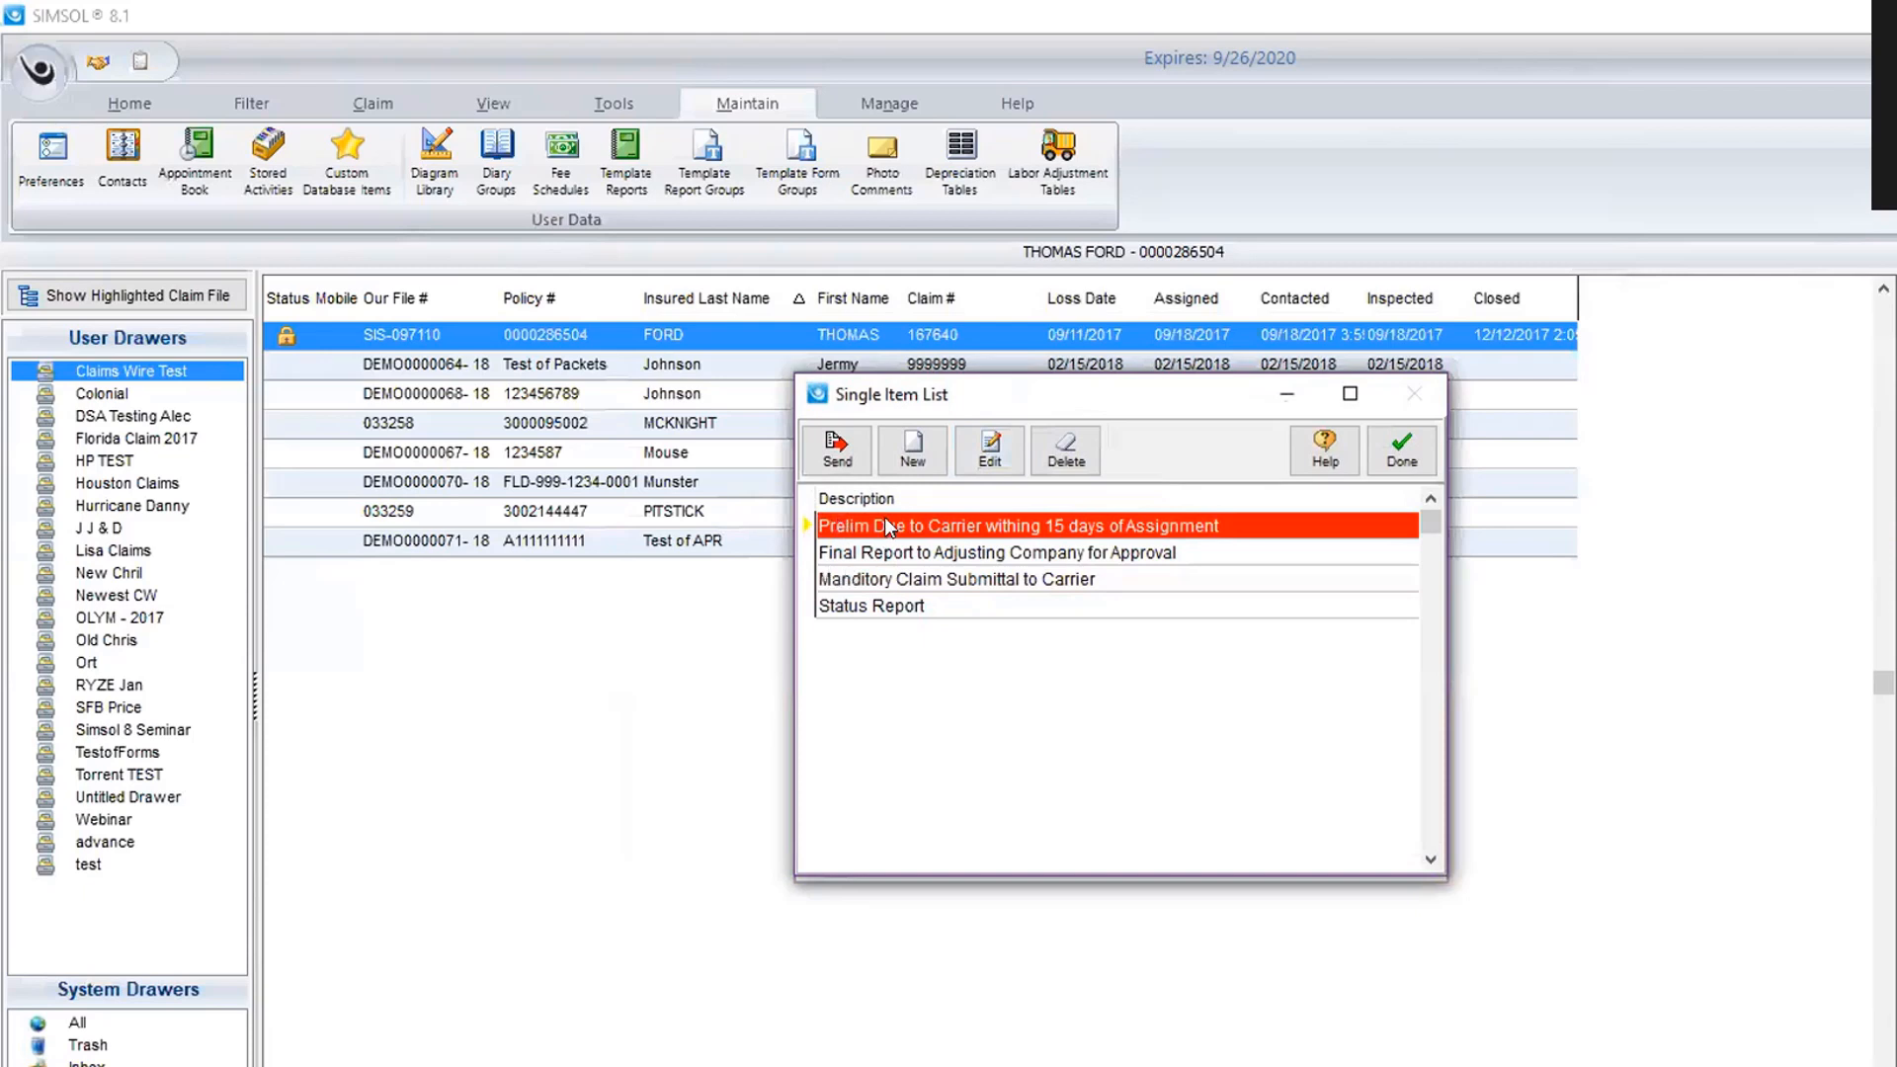
{"action": "left_click_drag", "start_coordinate": [885, 518], "coordinate": [864, 621]}
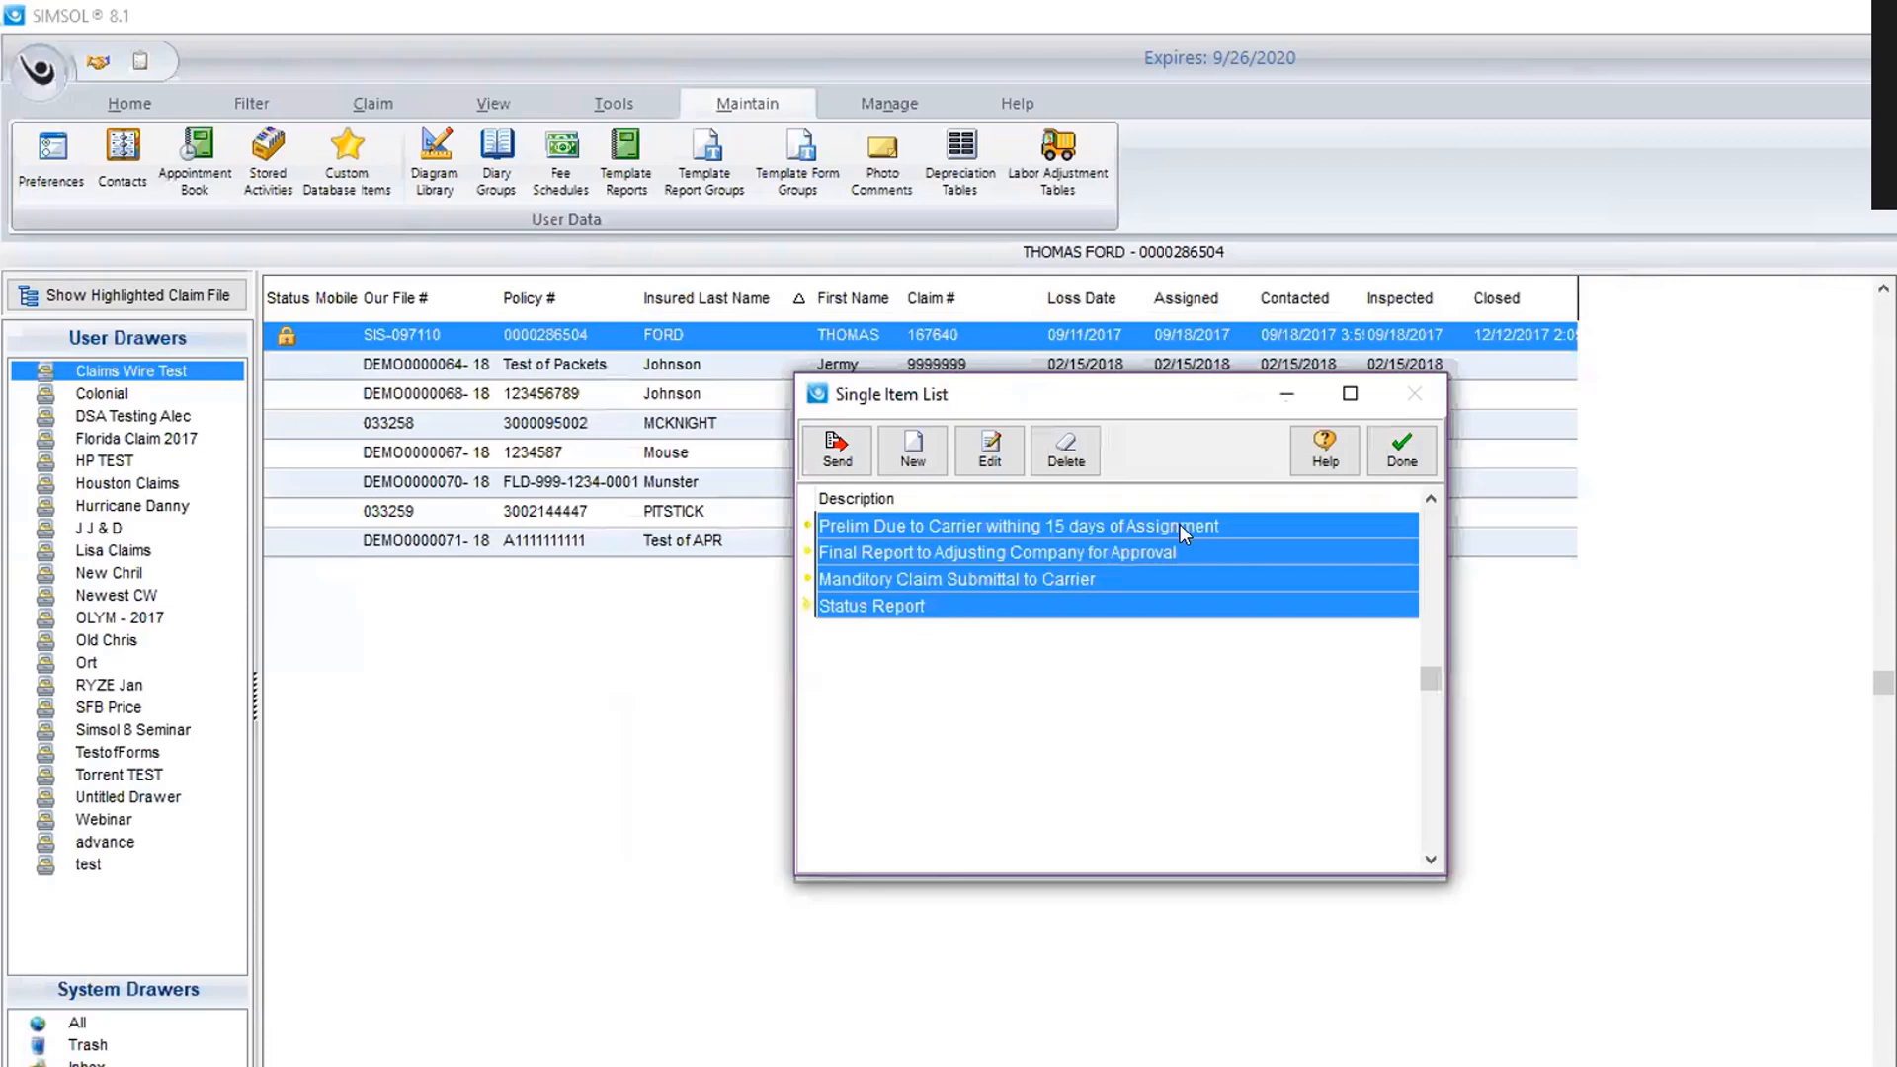
{"action": "left_click", "coordinate": [1400, 441]}
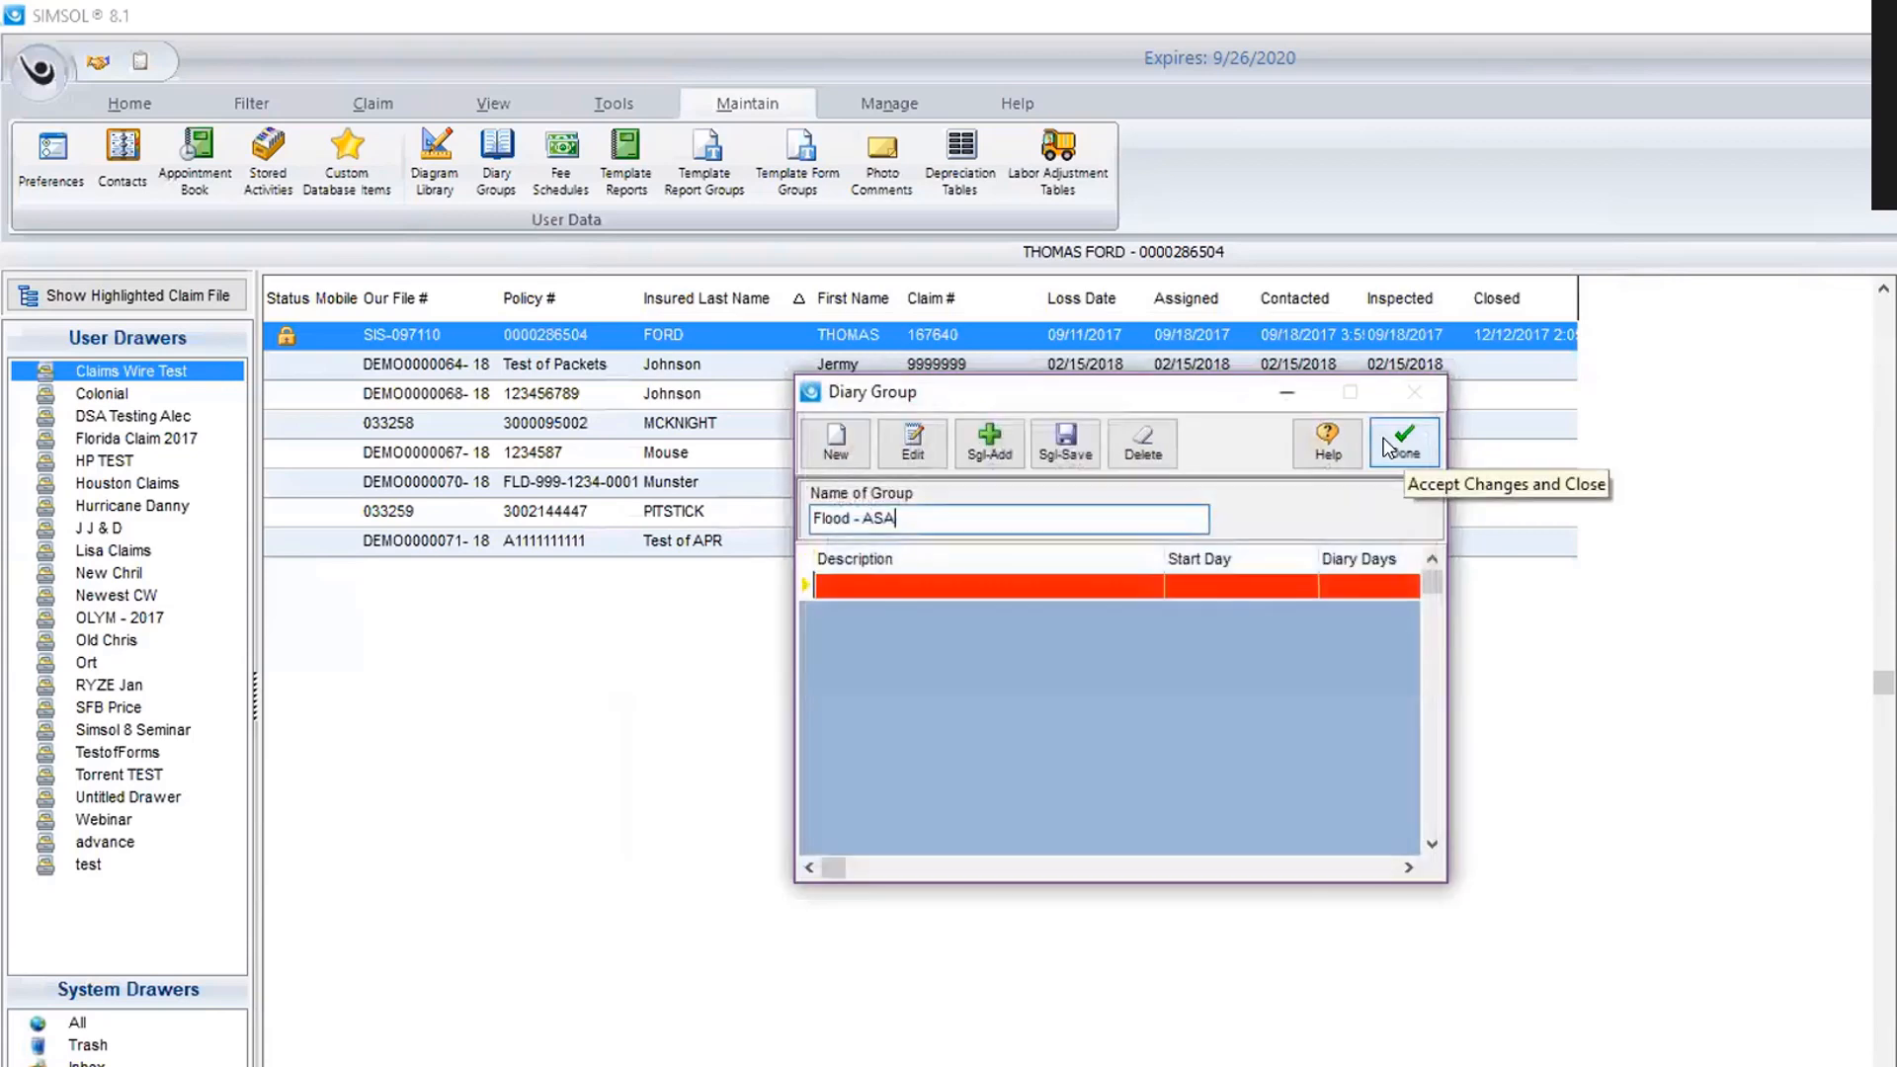
Create a single diary item starting from Date Assigned with 25 diary days and the description "2nd Status Need on File".
{"action": "left_click", "coordinate": [1018, 453]}
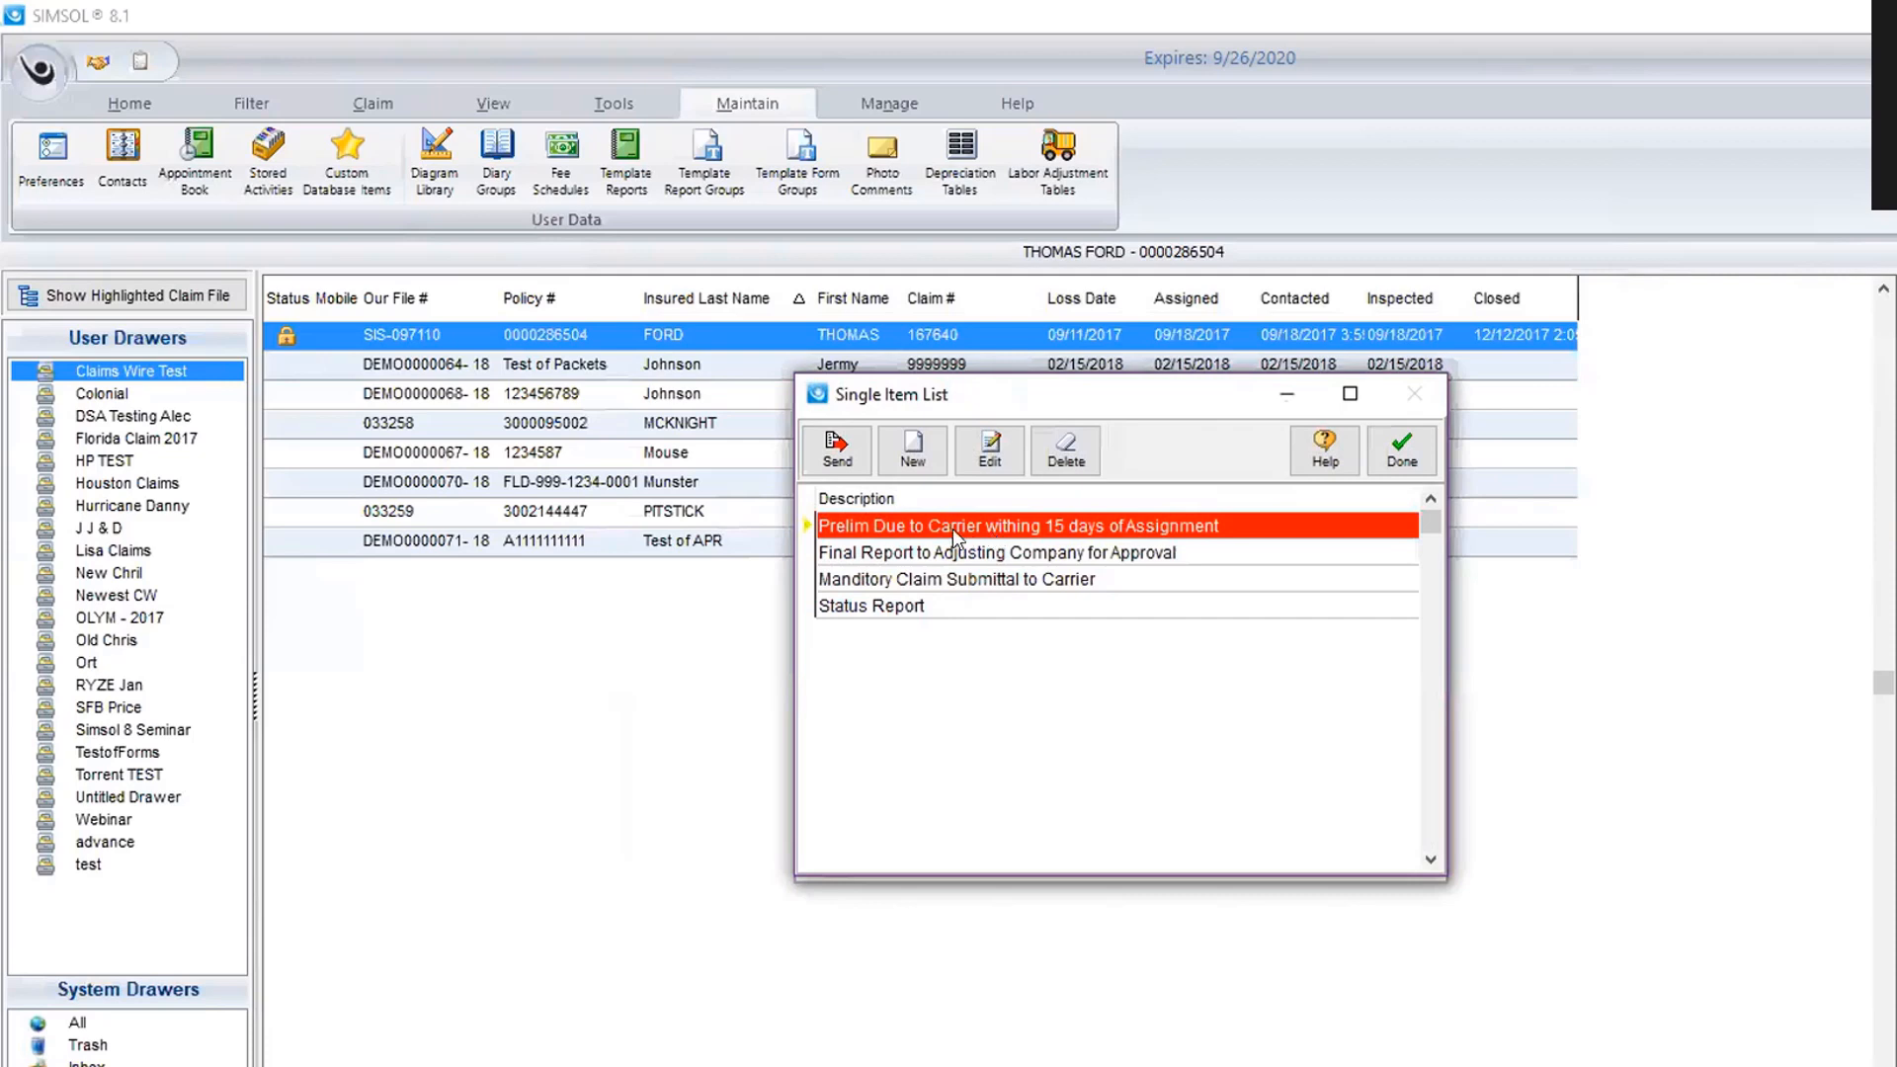
{"action": "left_click", "coordinate": [913, 456]}
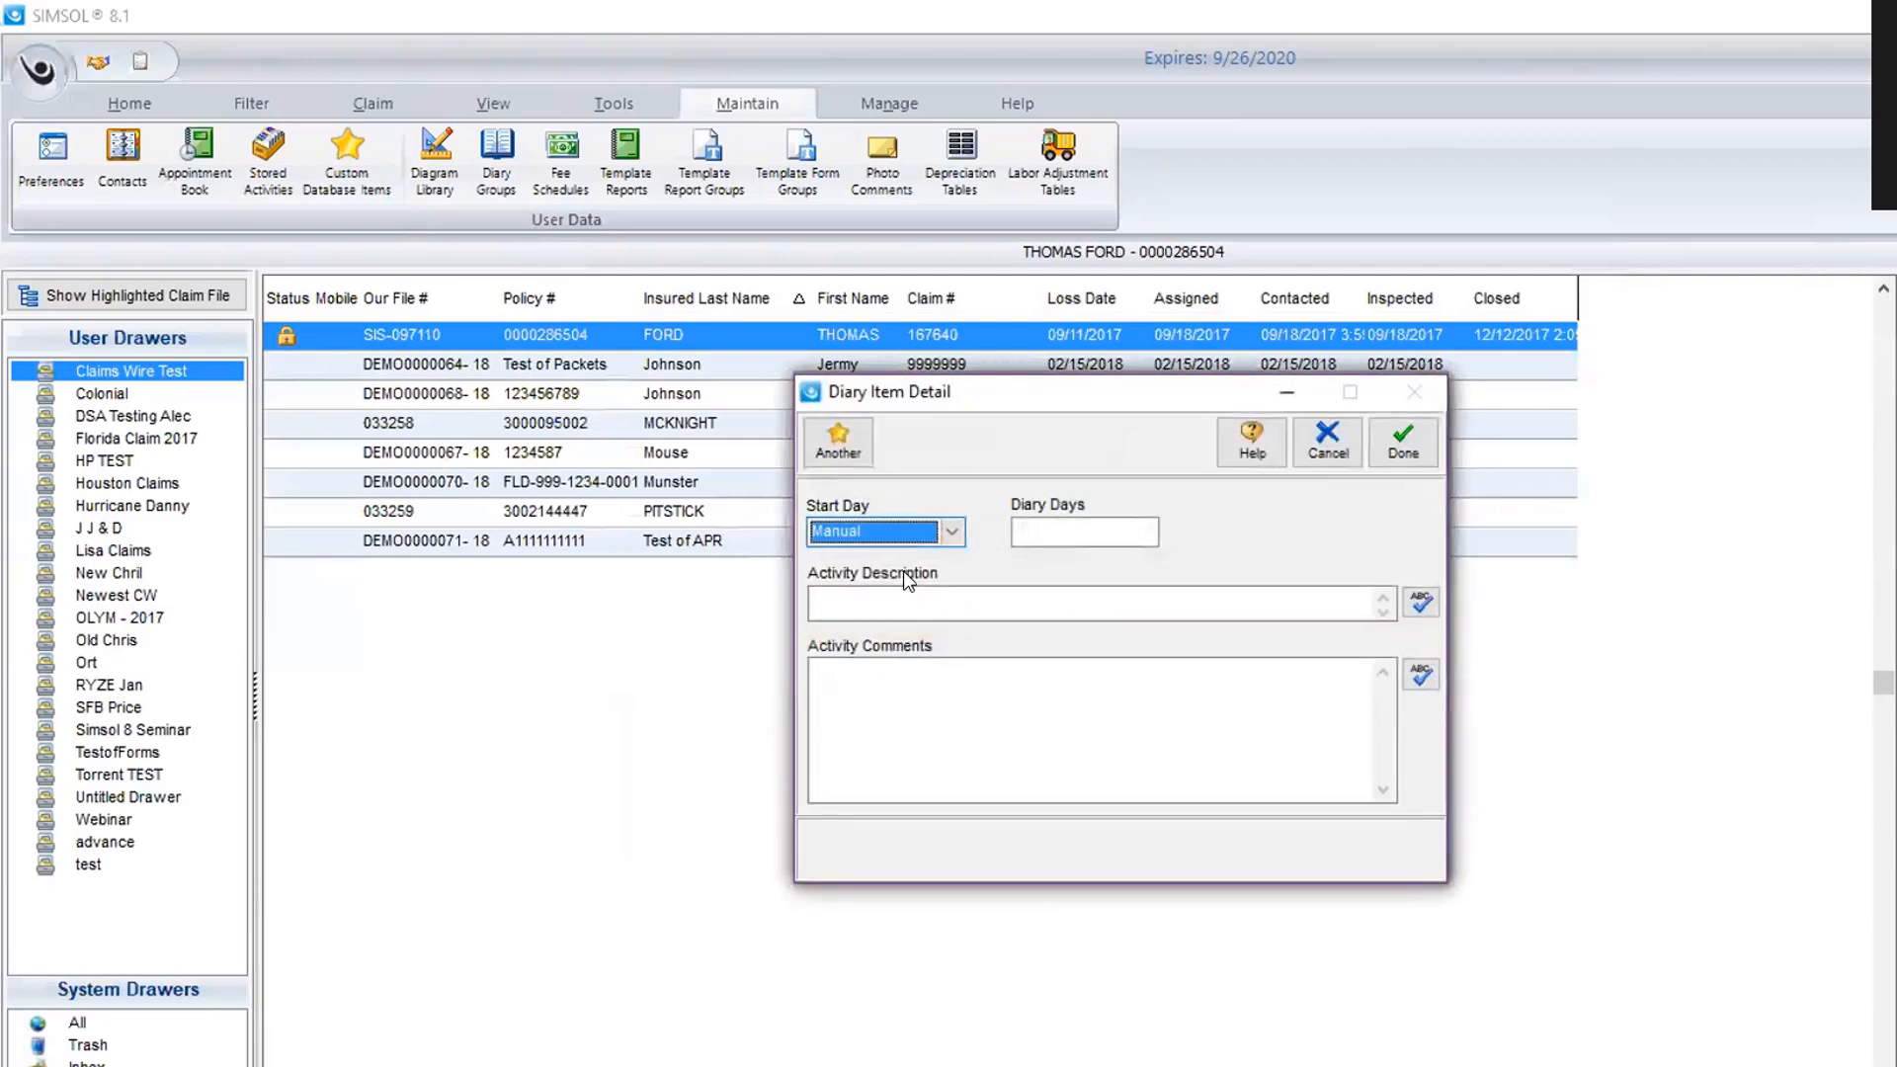
{"action": "left_click", "coordinate": [951, 532]}
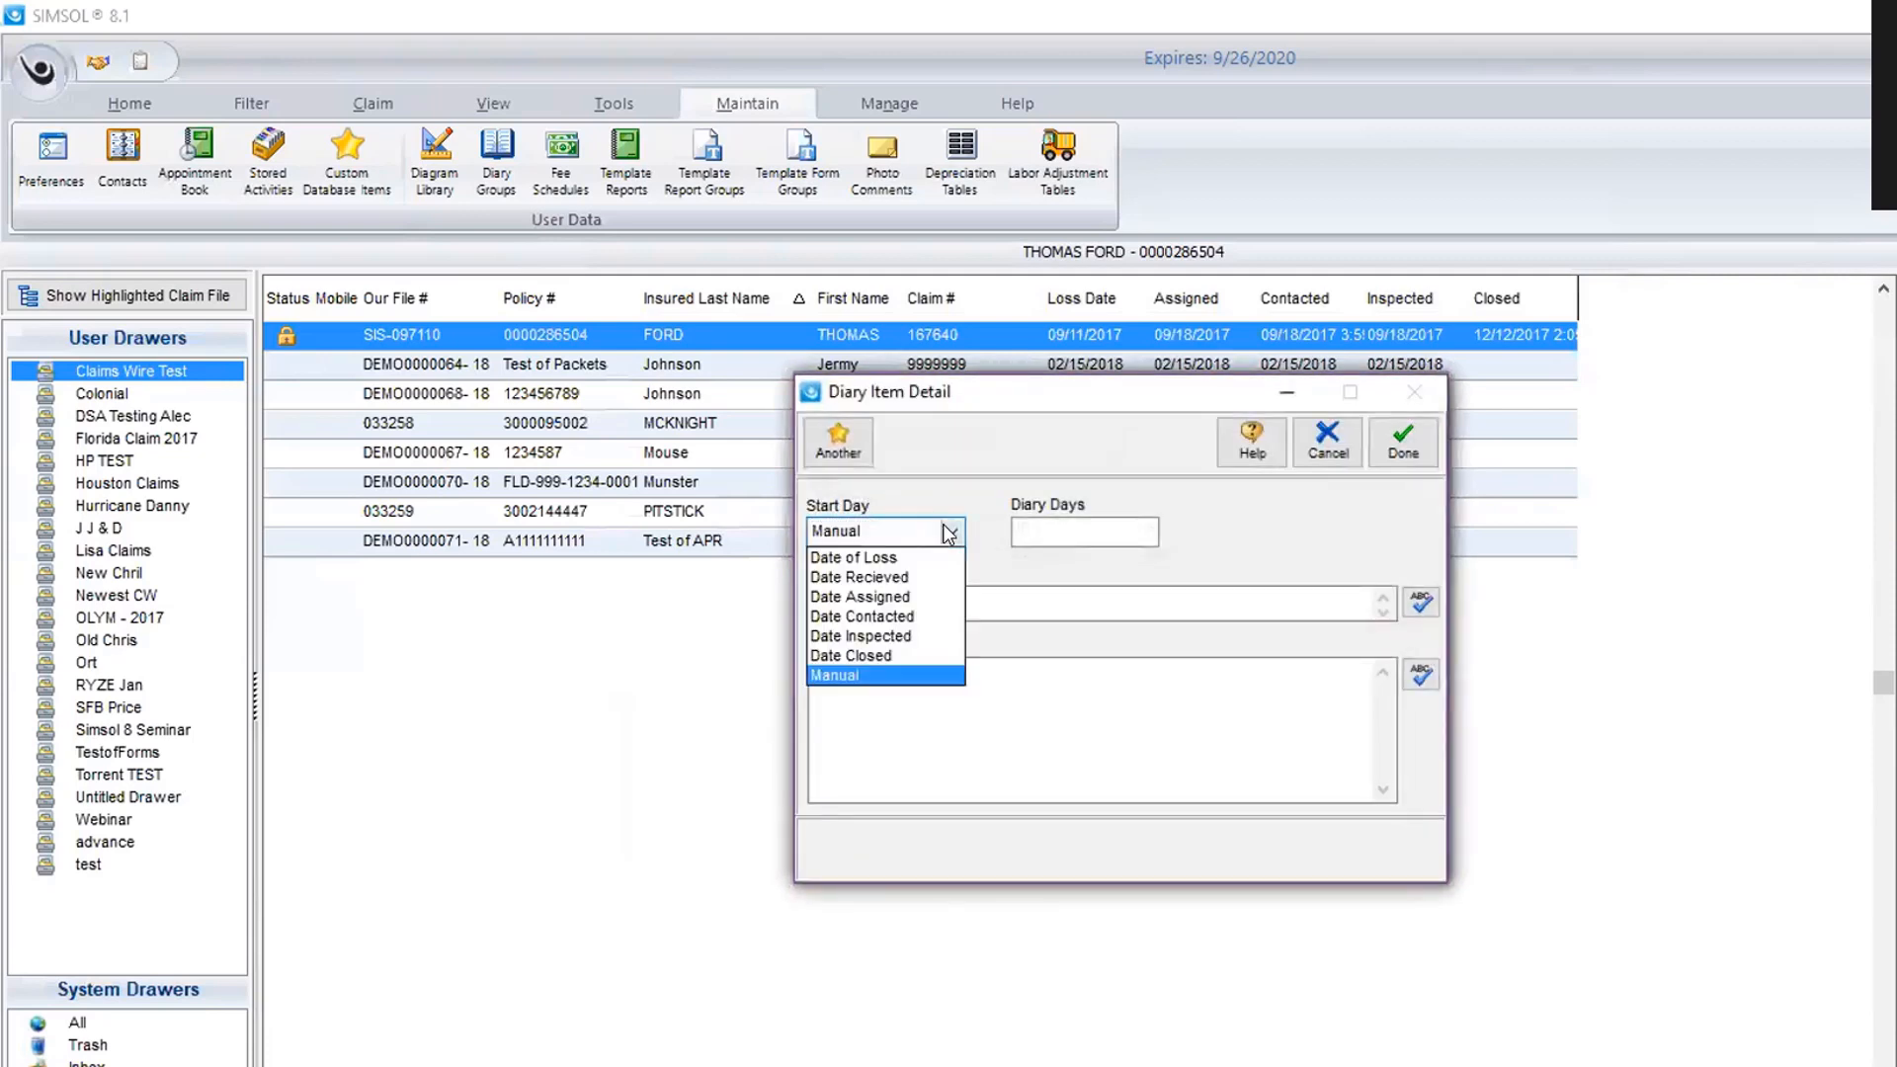
{"action": "left_click", "coordinate": [877, 596]}
{"action": "left_click", "coordinate": [1068, 534]}
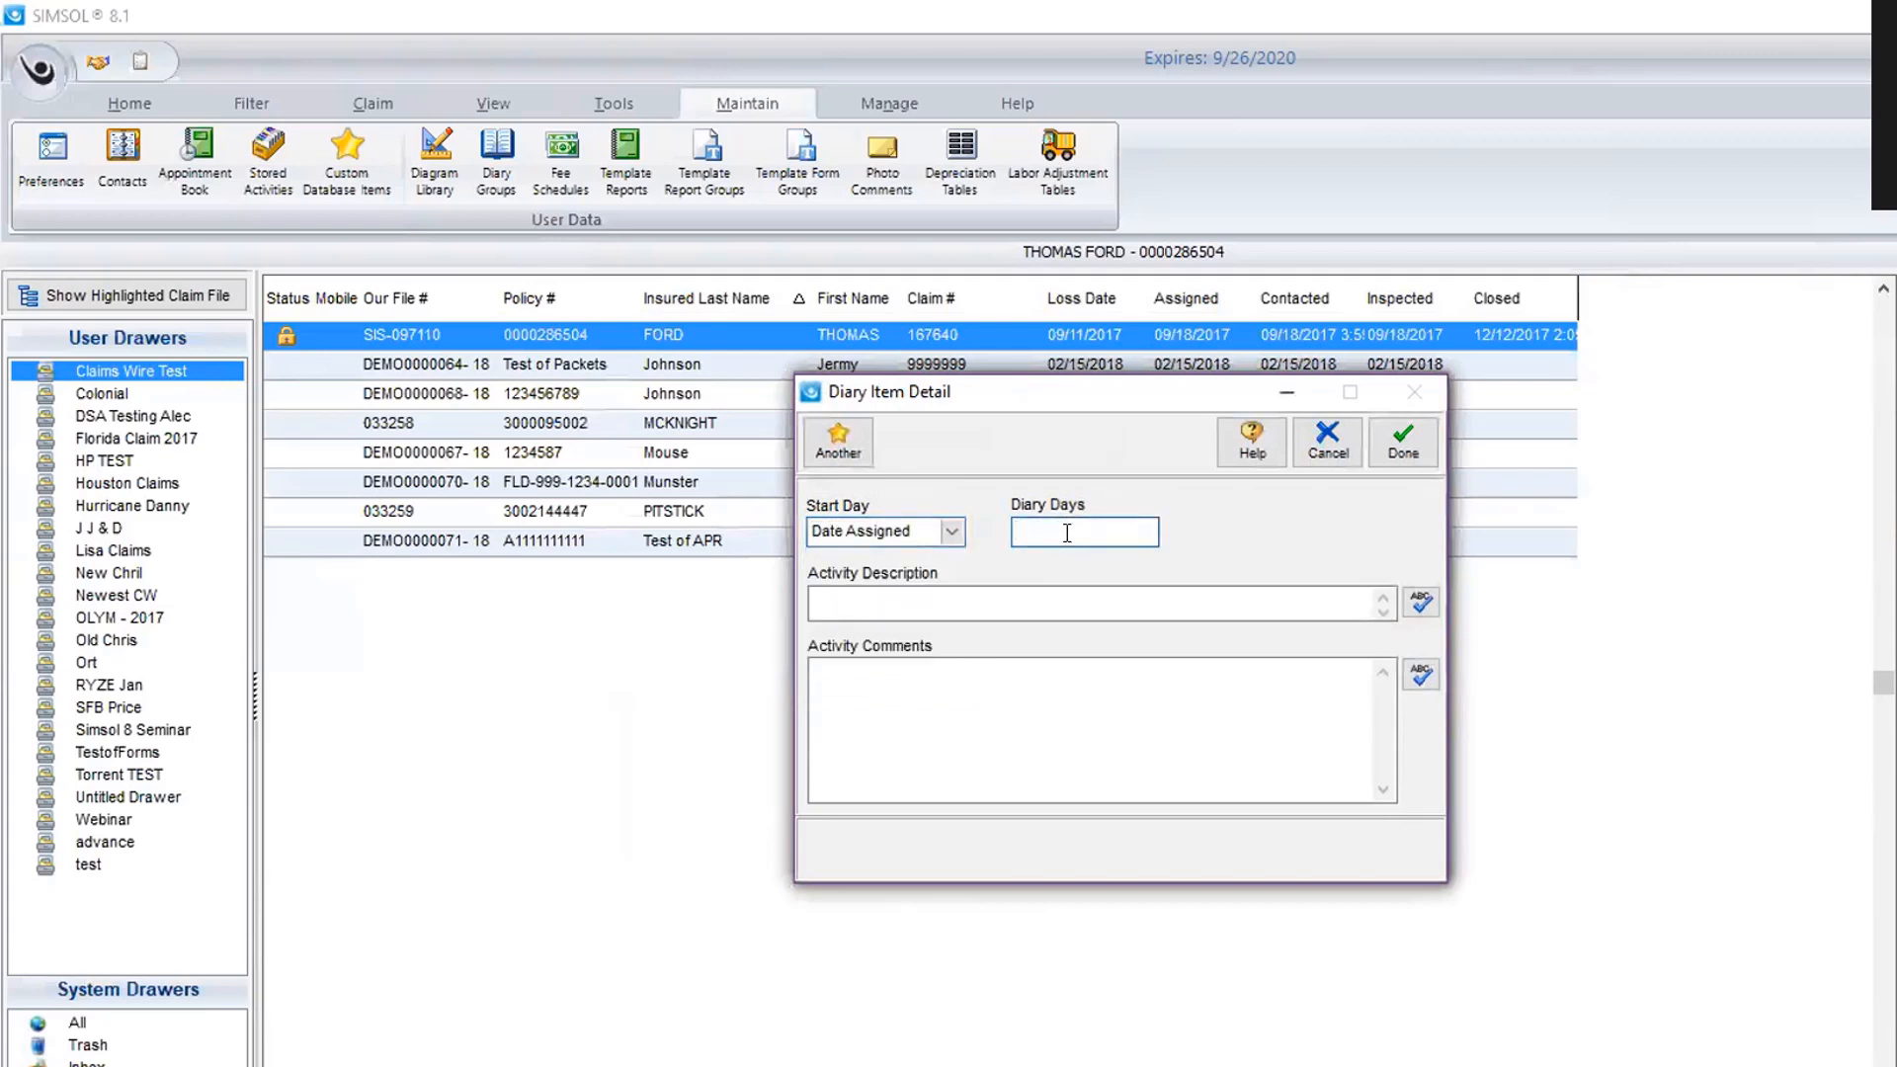
{"action": "type", "text": "25"}
{"action": "key", "text": "Tab"}
{"action": "type", "text": "2nd Status Need"}
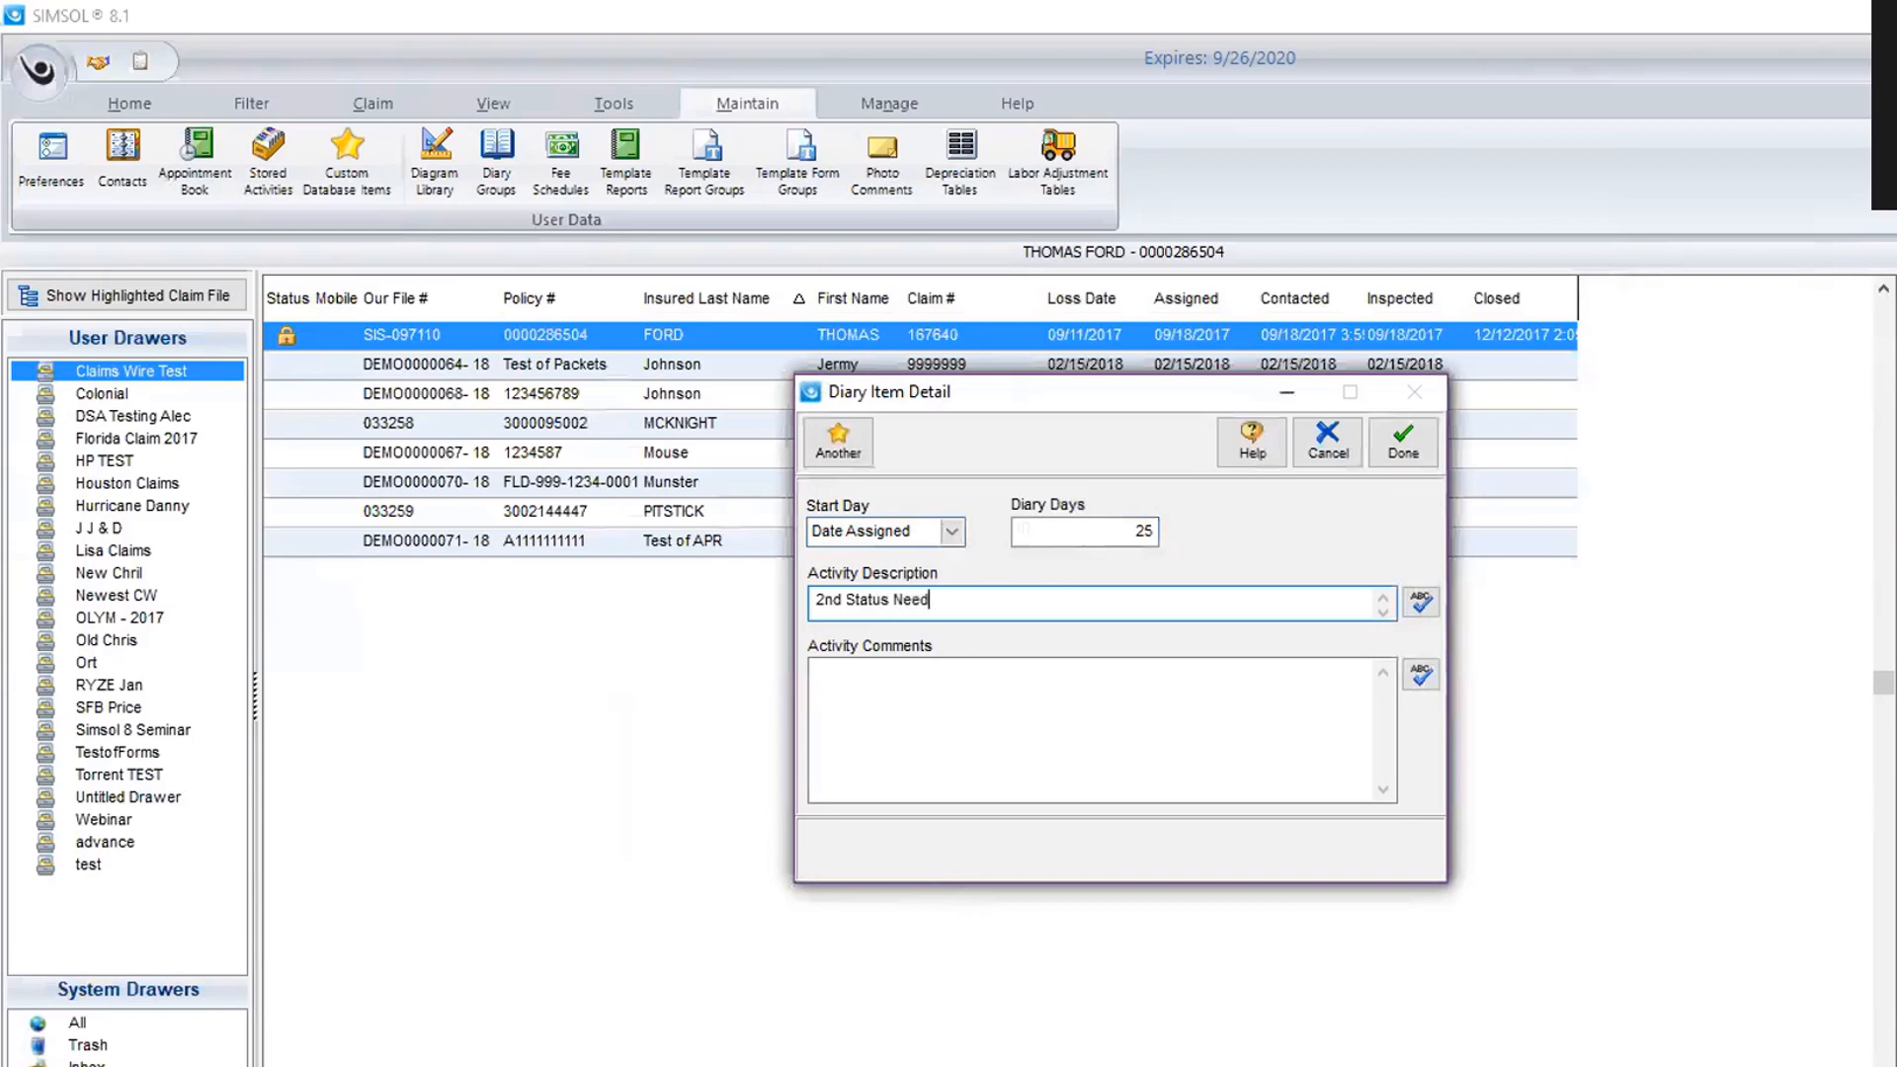
{"action": "type", "text": " on File"}
Spell check the activity description, changing "2nd" to "2nd.", and save the diary item.
{"action": "left_click", "coordinate": [1420, 600]}
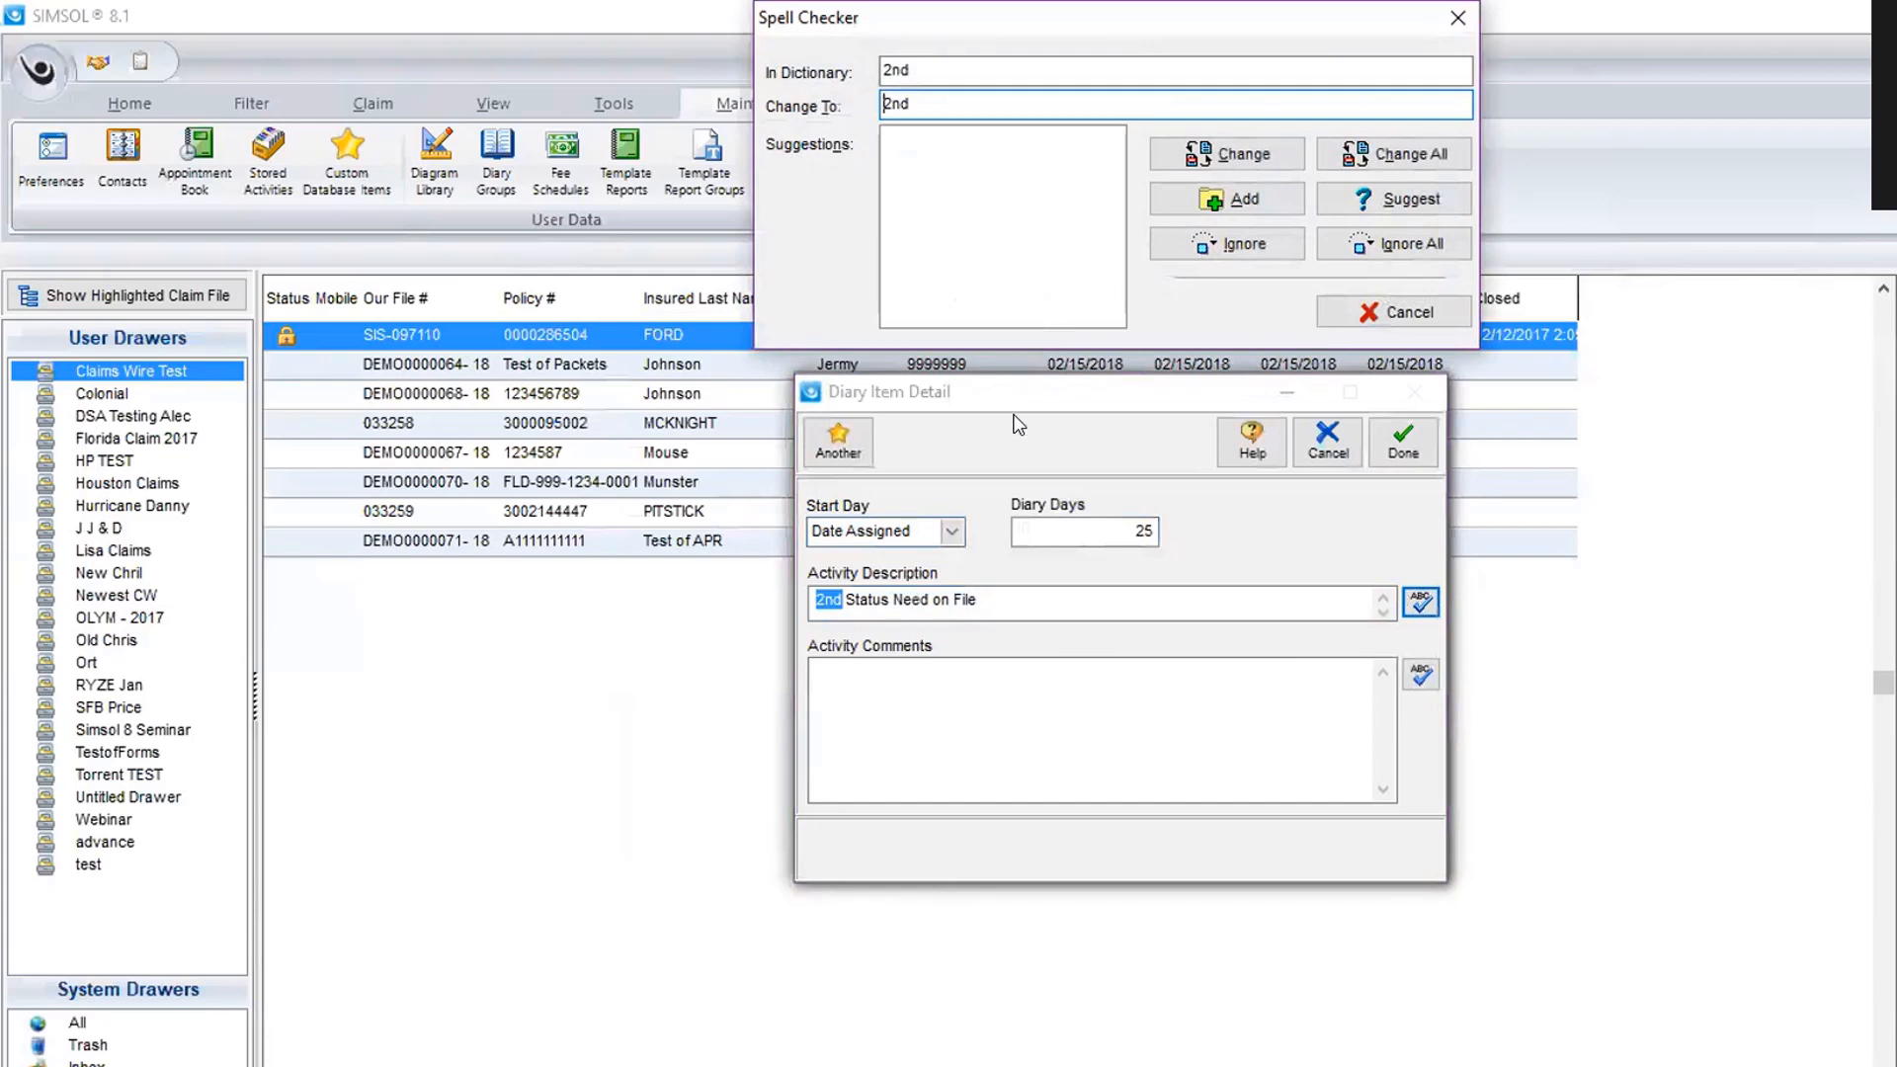
{"action": "left_click", "coordinate": [955, 101]}
{"action": "type", "text": "."}
{"action": "left_click", "coordinate": [1204, 156]}
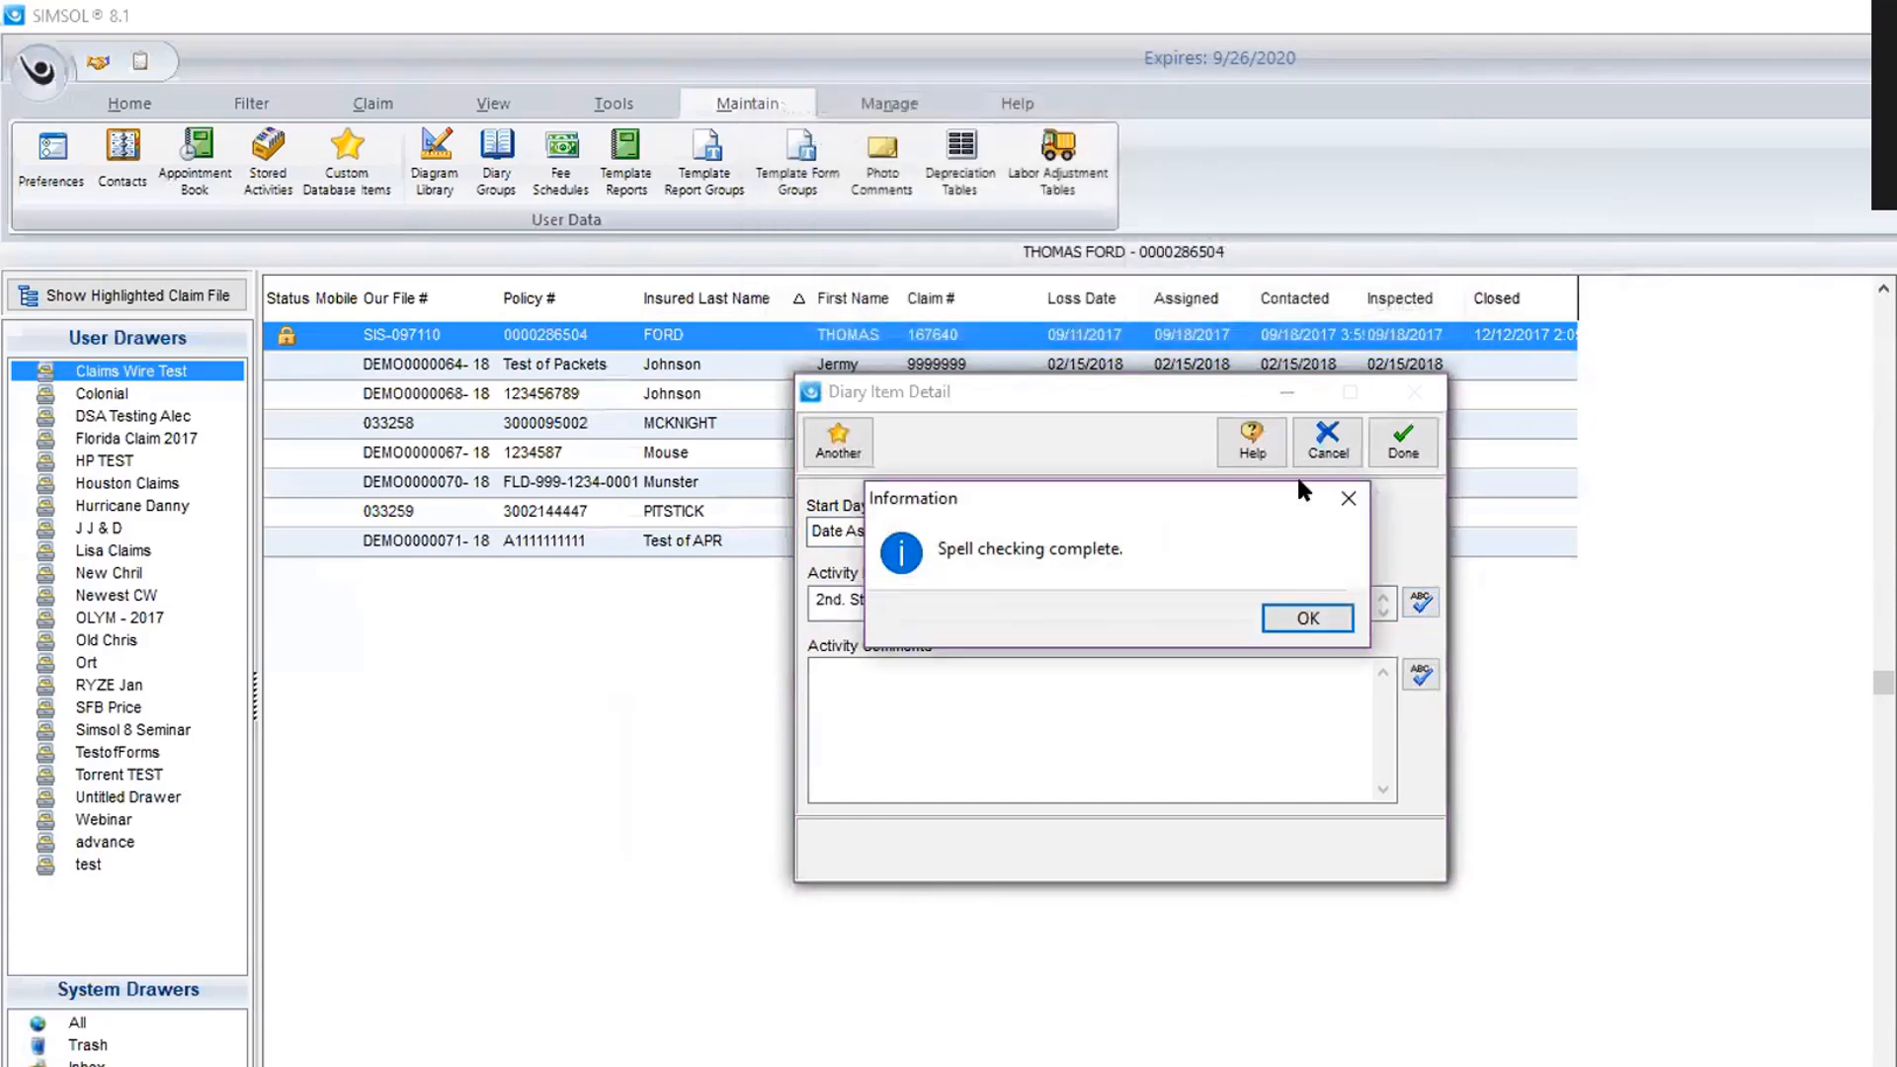
{"action": "left_click", "coordinate": [1306, 611]}
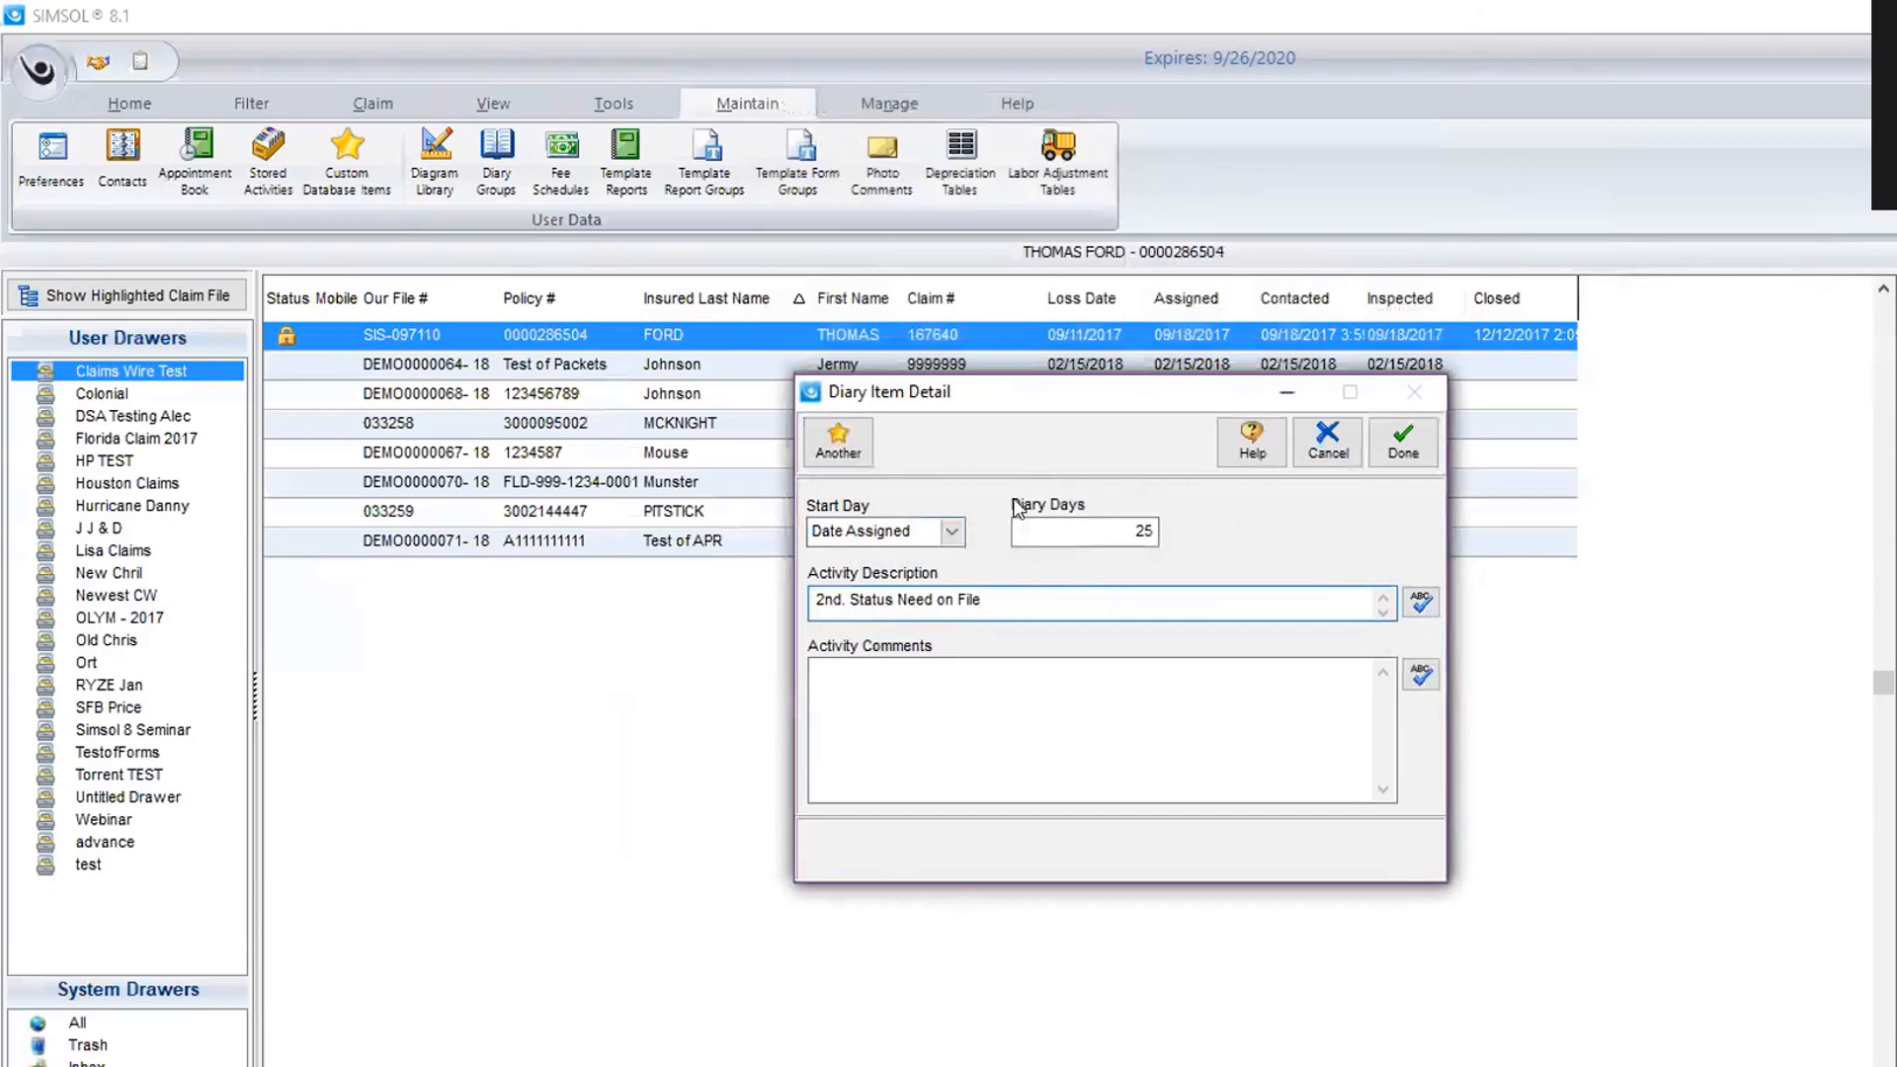
{"action": "left_click", "coordinate": [1421, 436]}
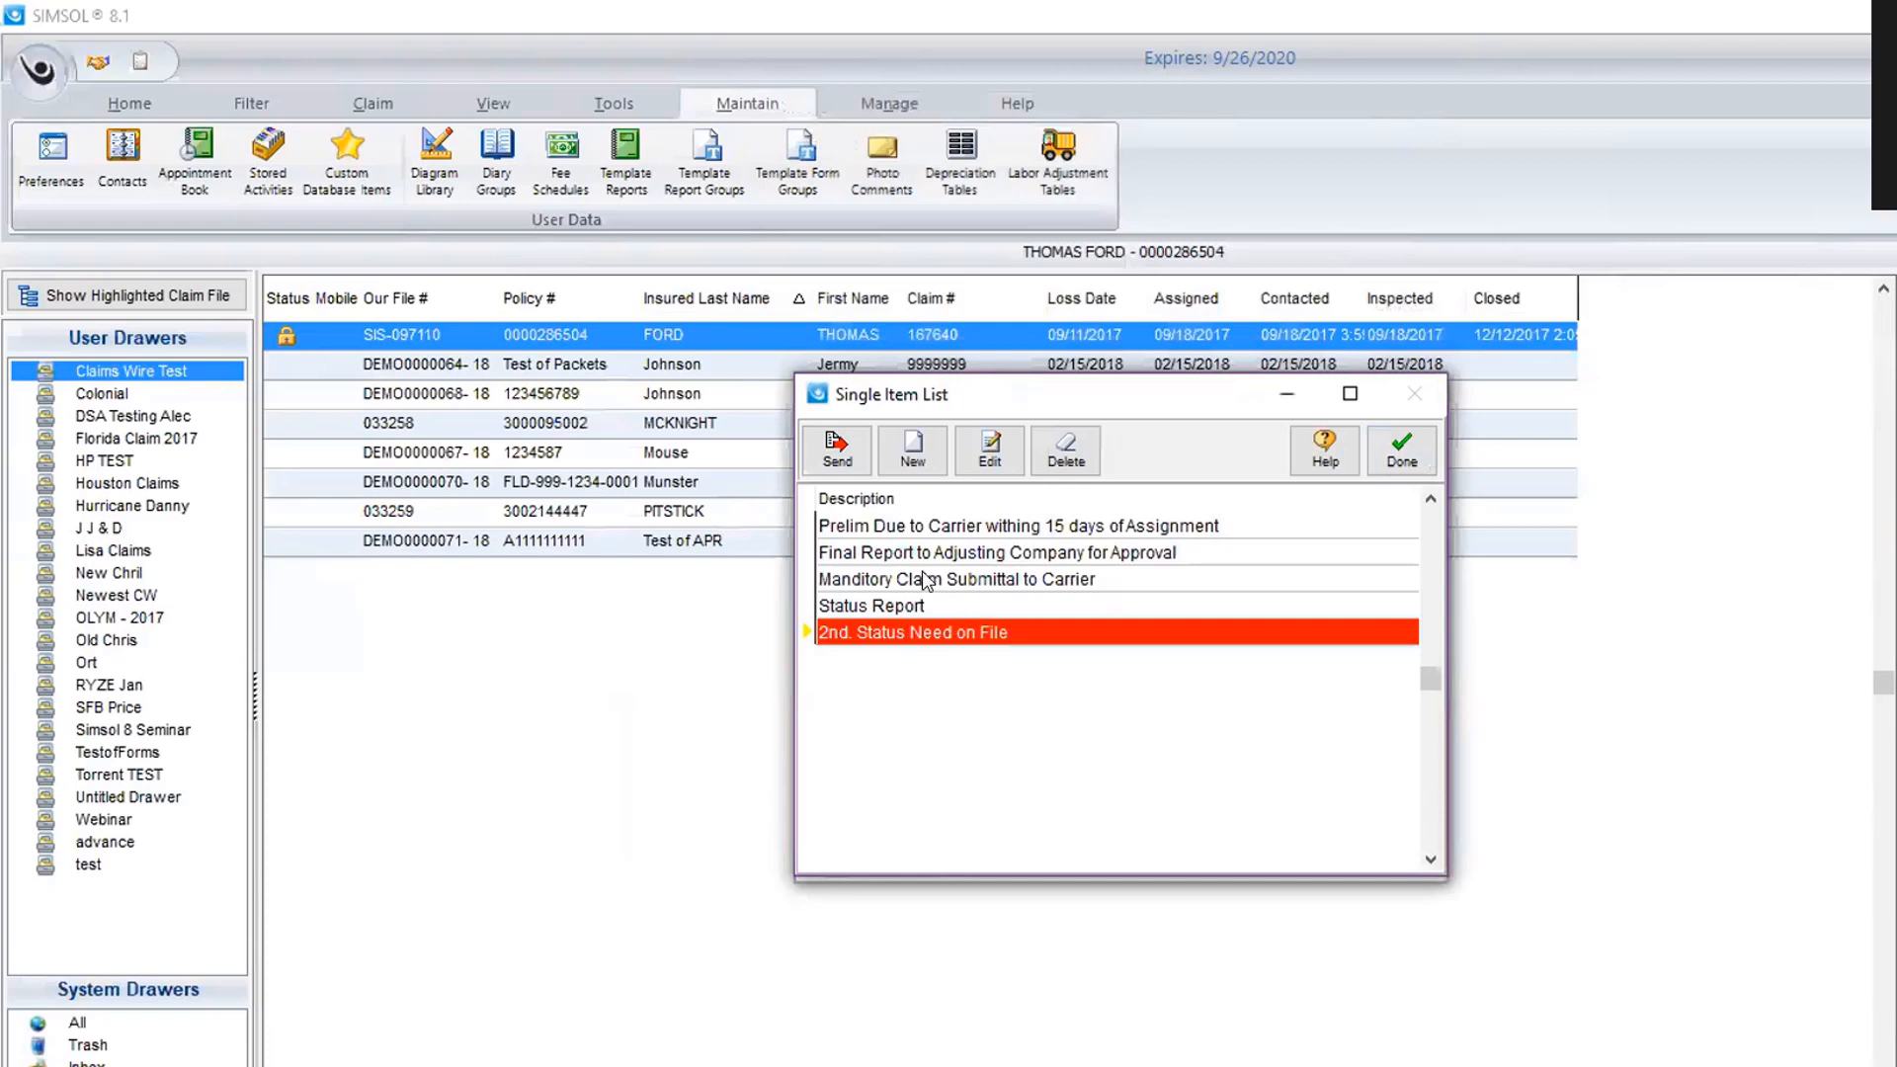
Add the final report, mandatory claim submittal, Status Report and "2nd. Status Need on File" activities to the Flood - ASA group.
{"action": "left_click", "coordinate": [932, 525]}
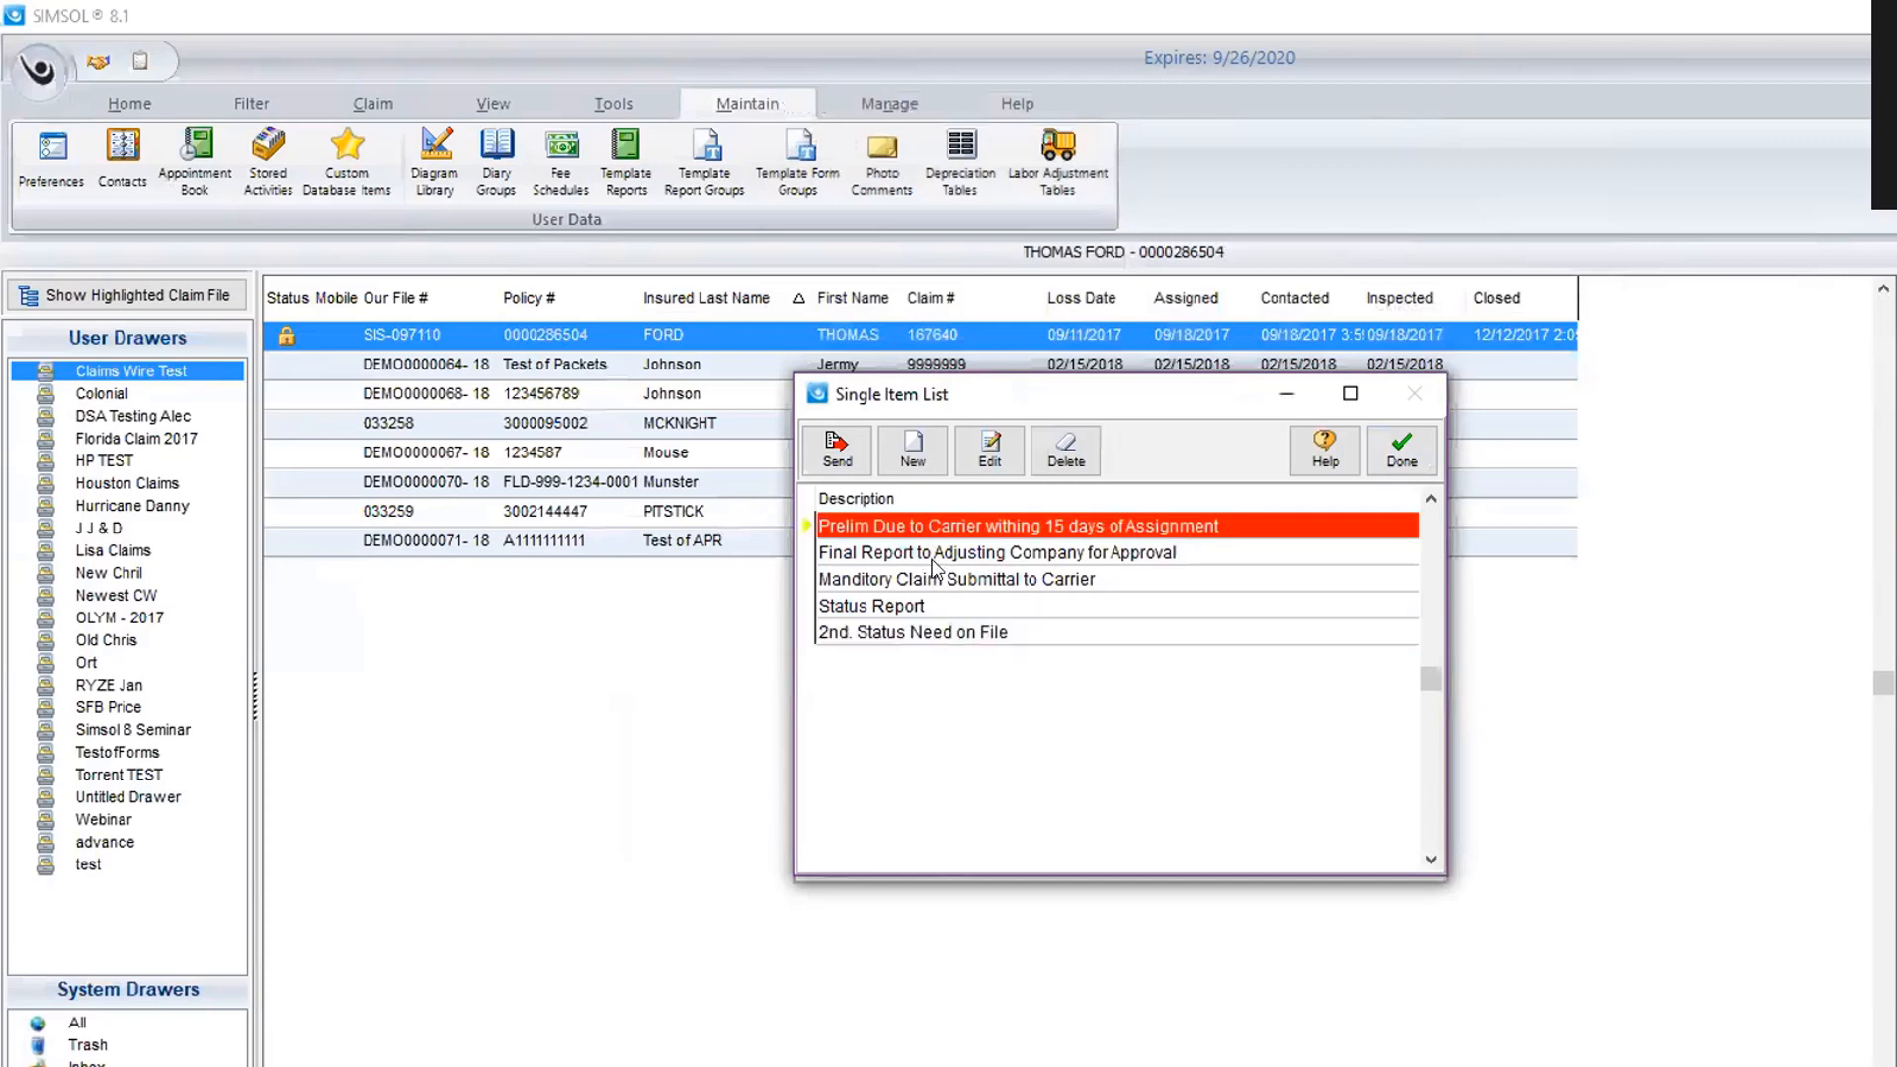
{"action": "left_click", "coordinate": [940, 553]}
{"action": "left_click", "coordinate": [944, 579], "text": "shift"}
{"action": "left_click", "coordinate": [947, 603], "text": "shift"}
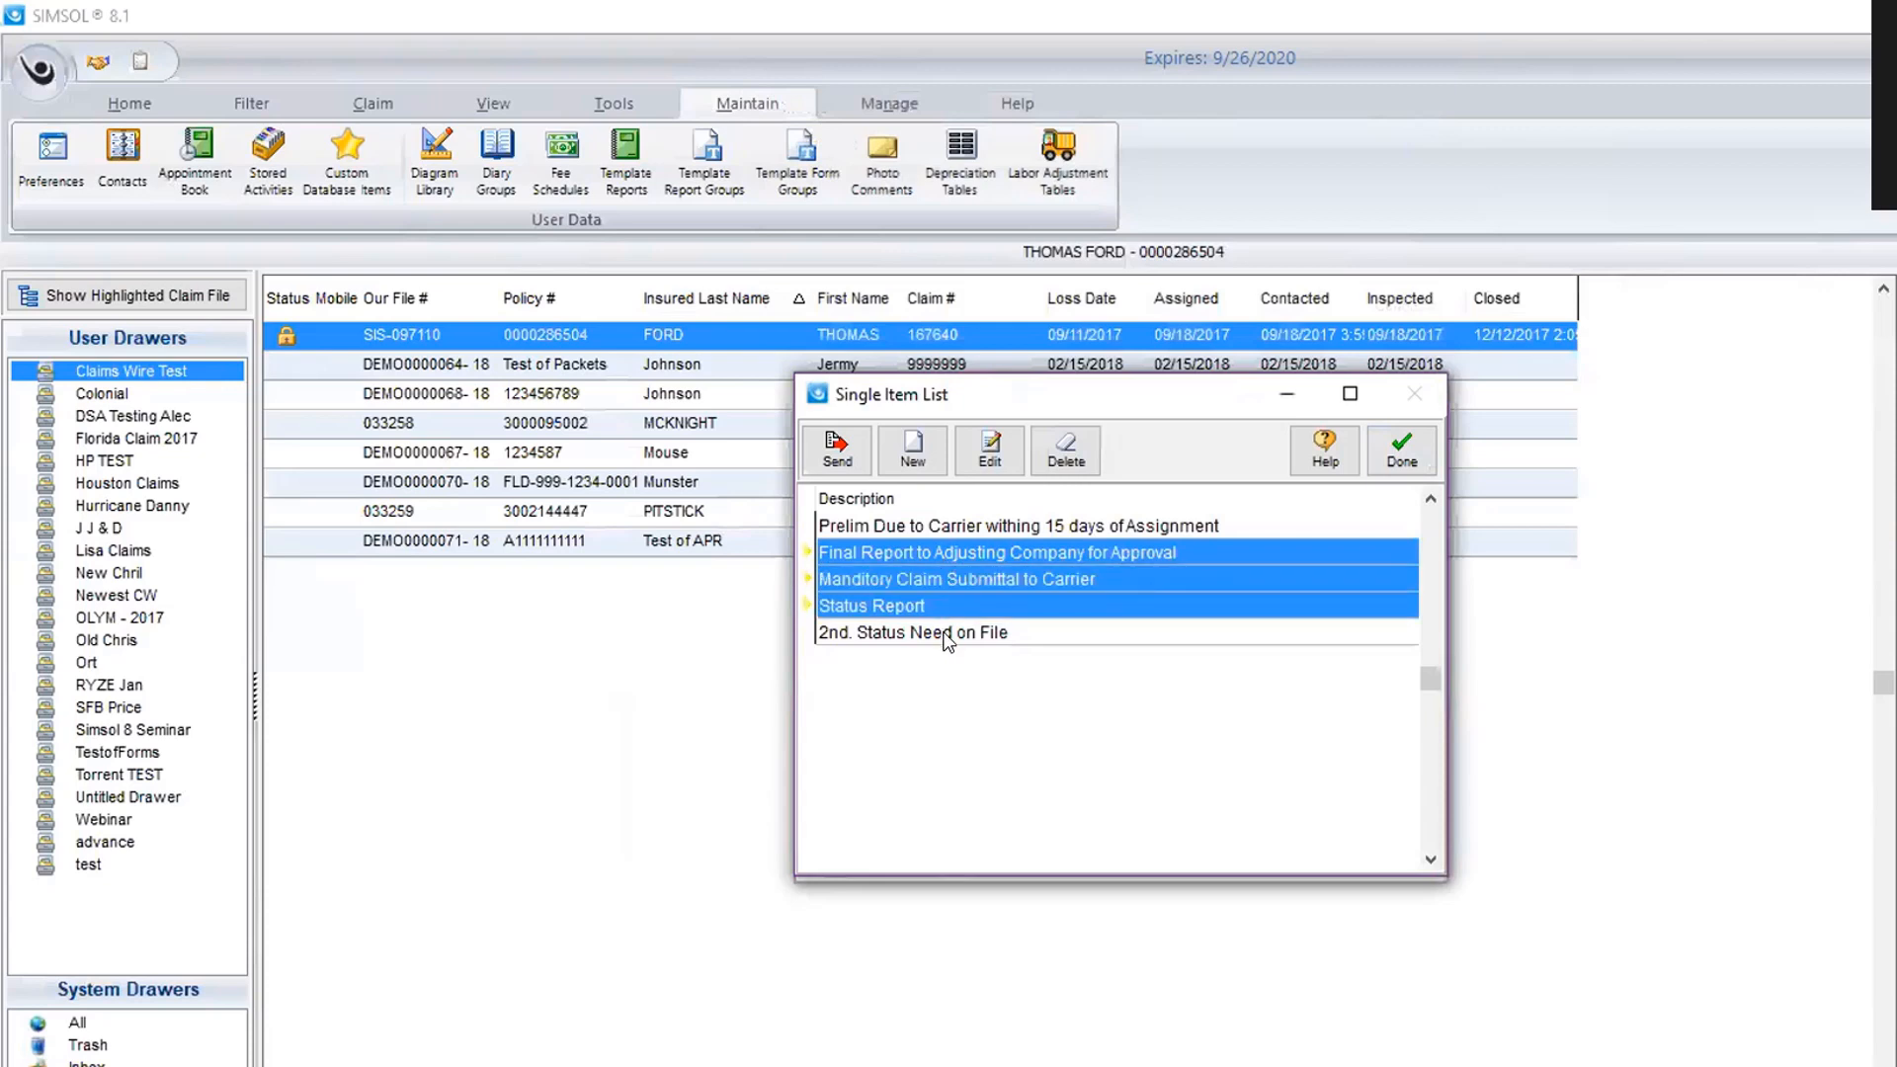
{"action": "left_click", "coordinate": [947, 633], "text": "shift"}
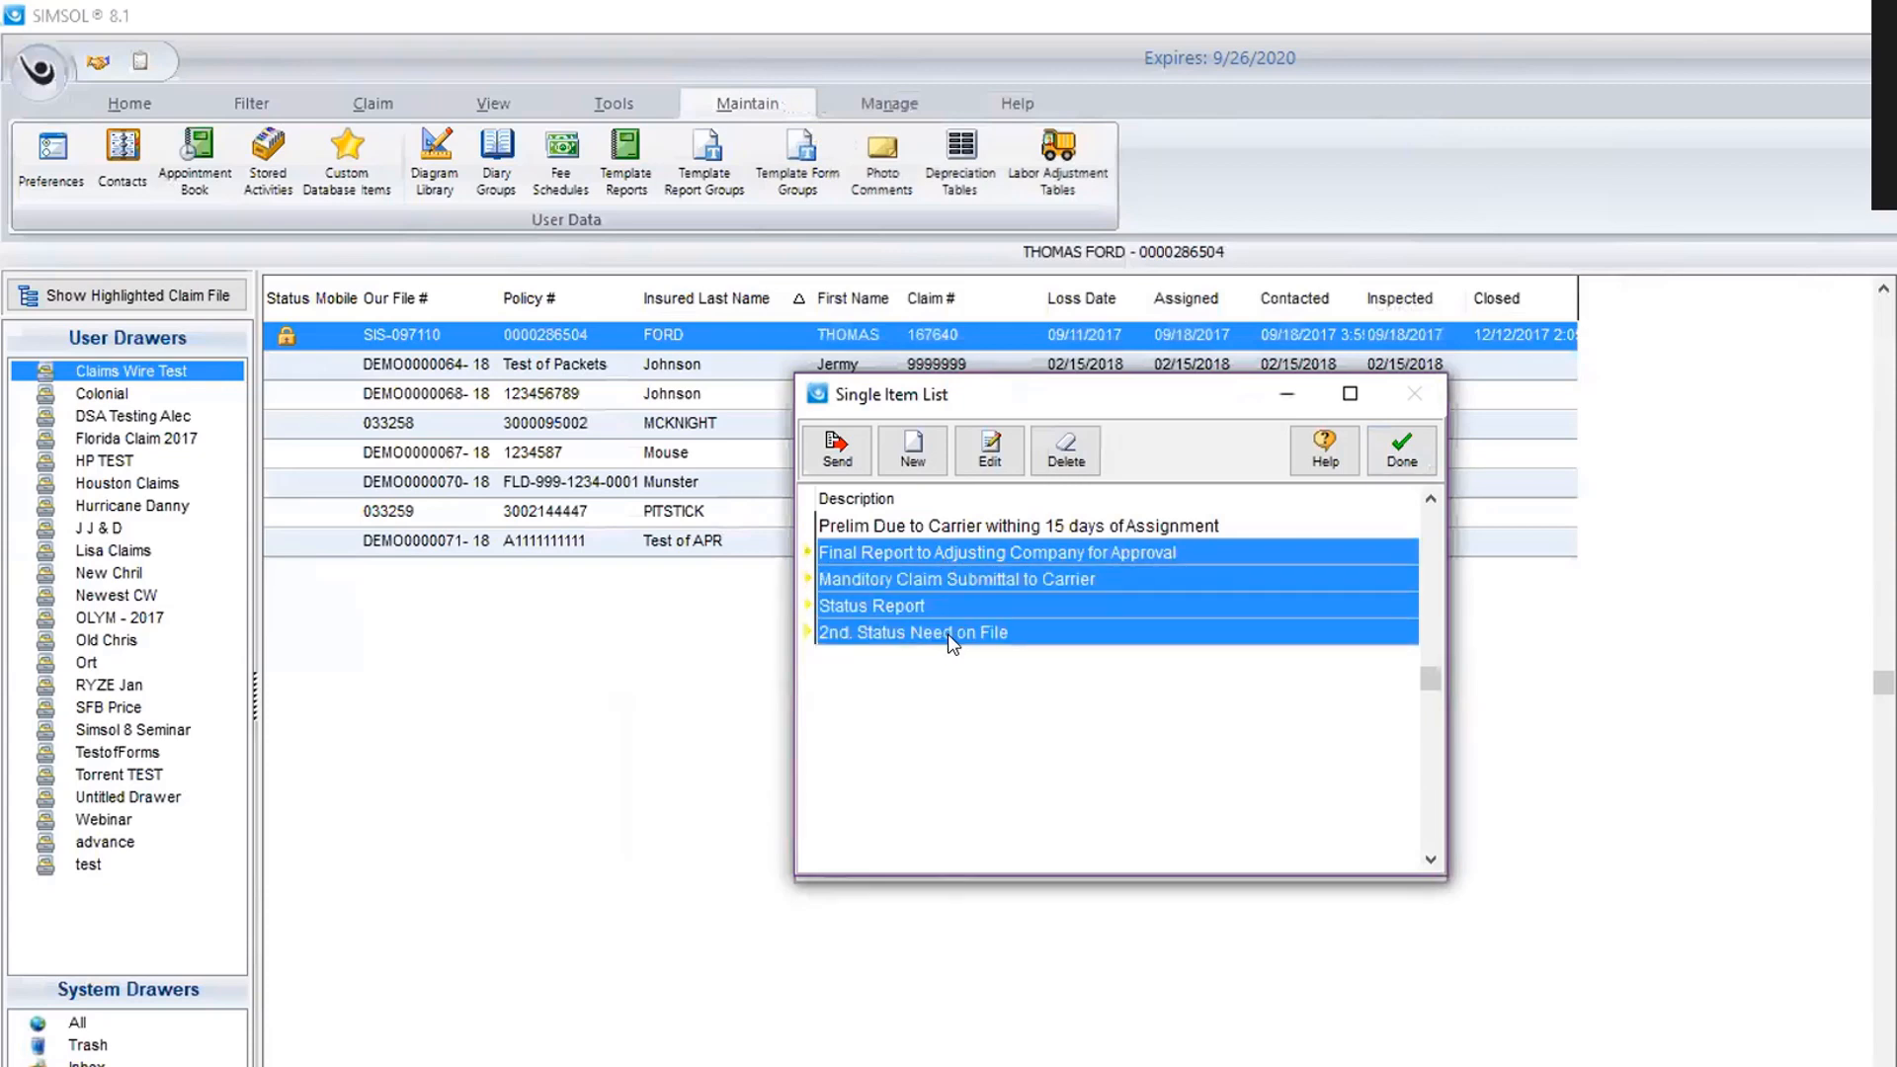
{"action": "left_click", "coordinate": [837, 447]}
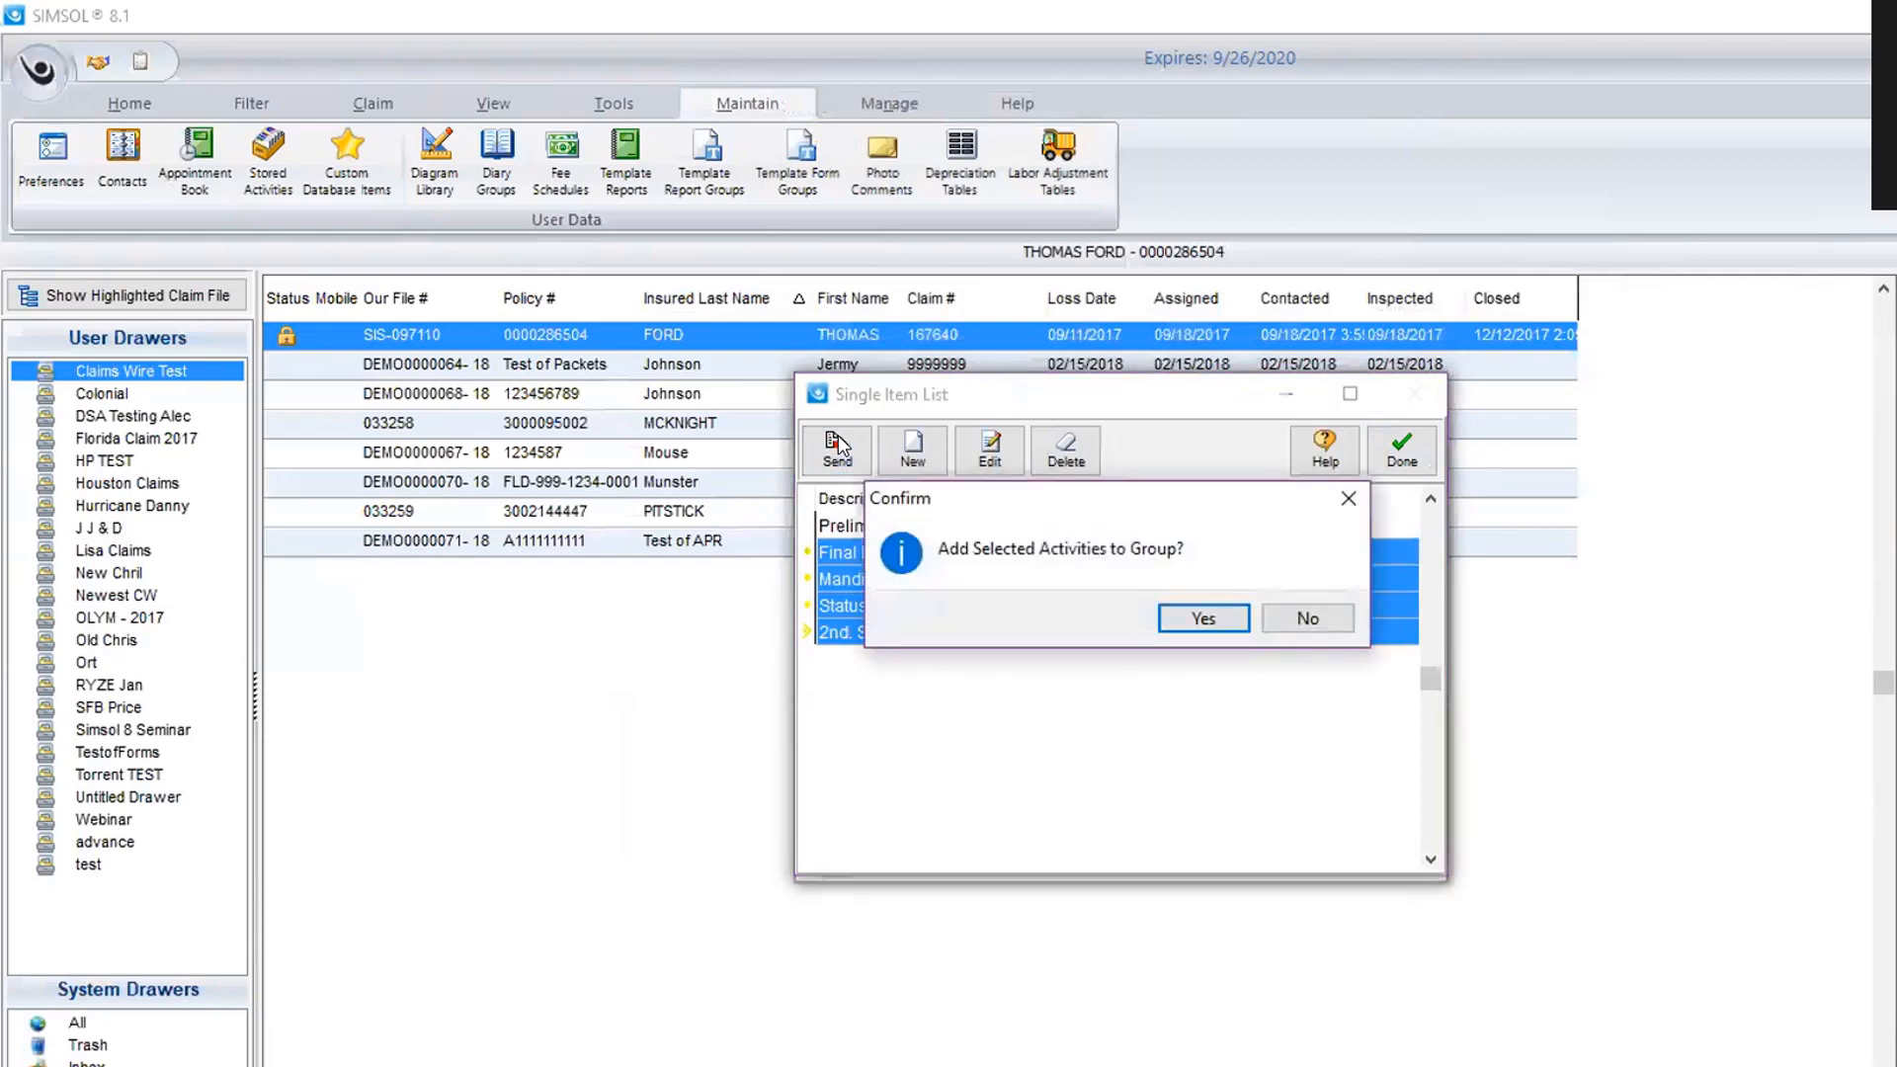
{"action": "left_click", "coordinate": [1204, 619]}
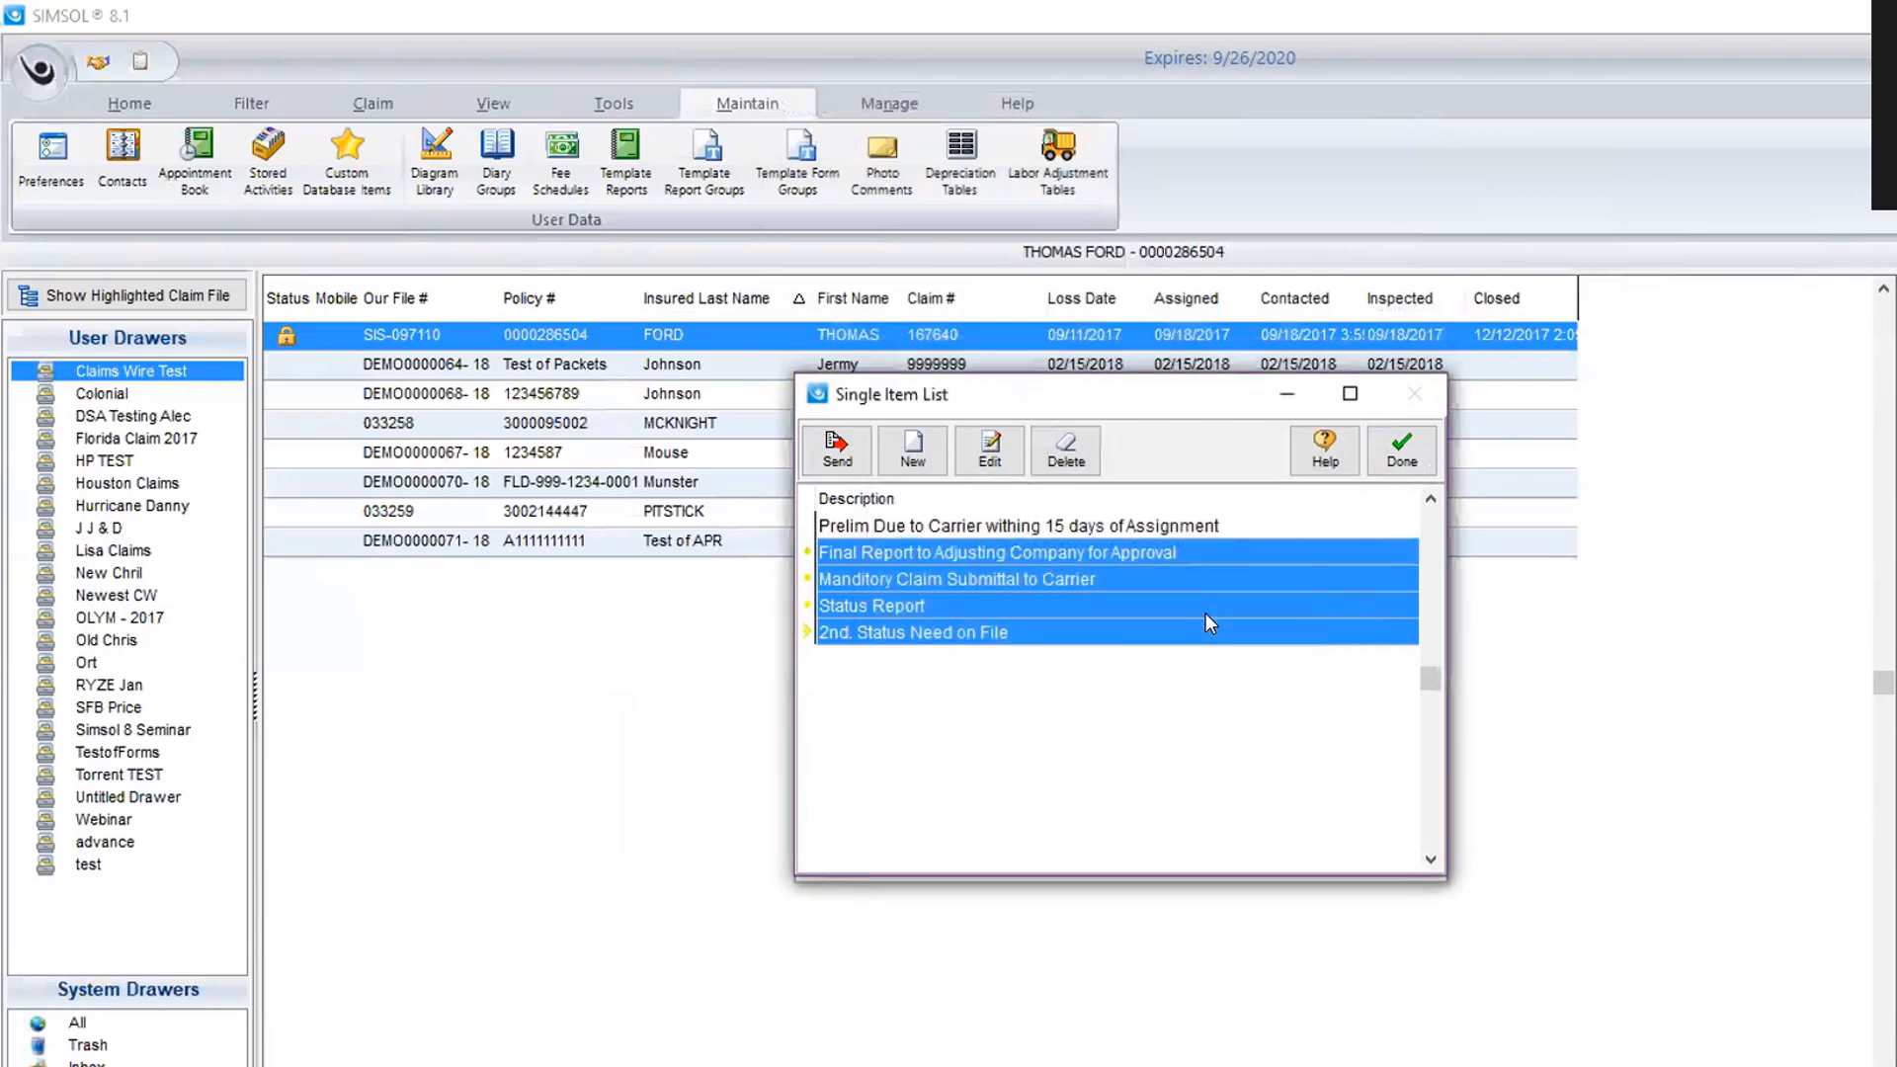
Finish choosing diary items, save the Flood - ASA group and close diary group maintenance.
{"action": "left_click", "coordinate": [1395, 450]}
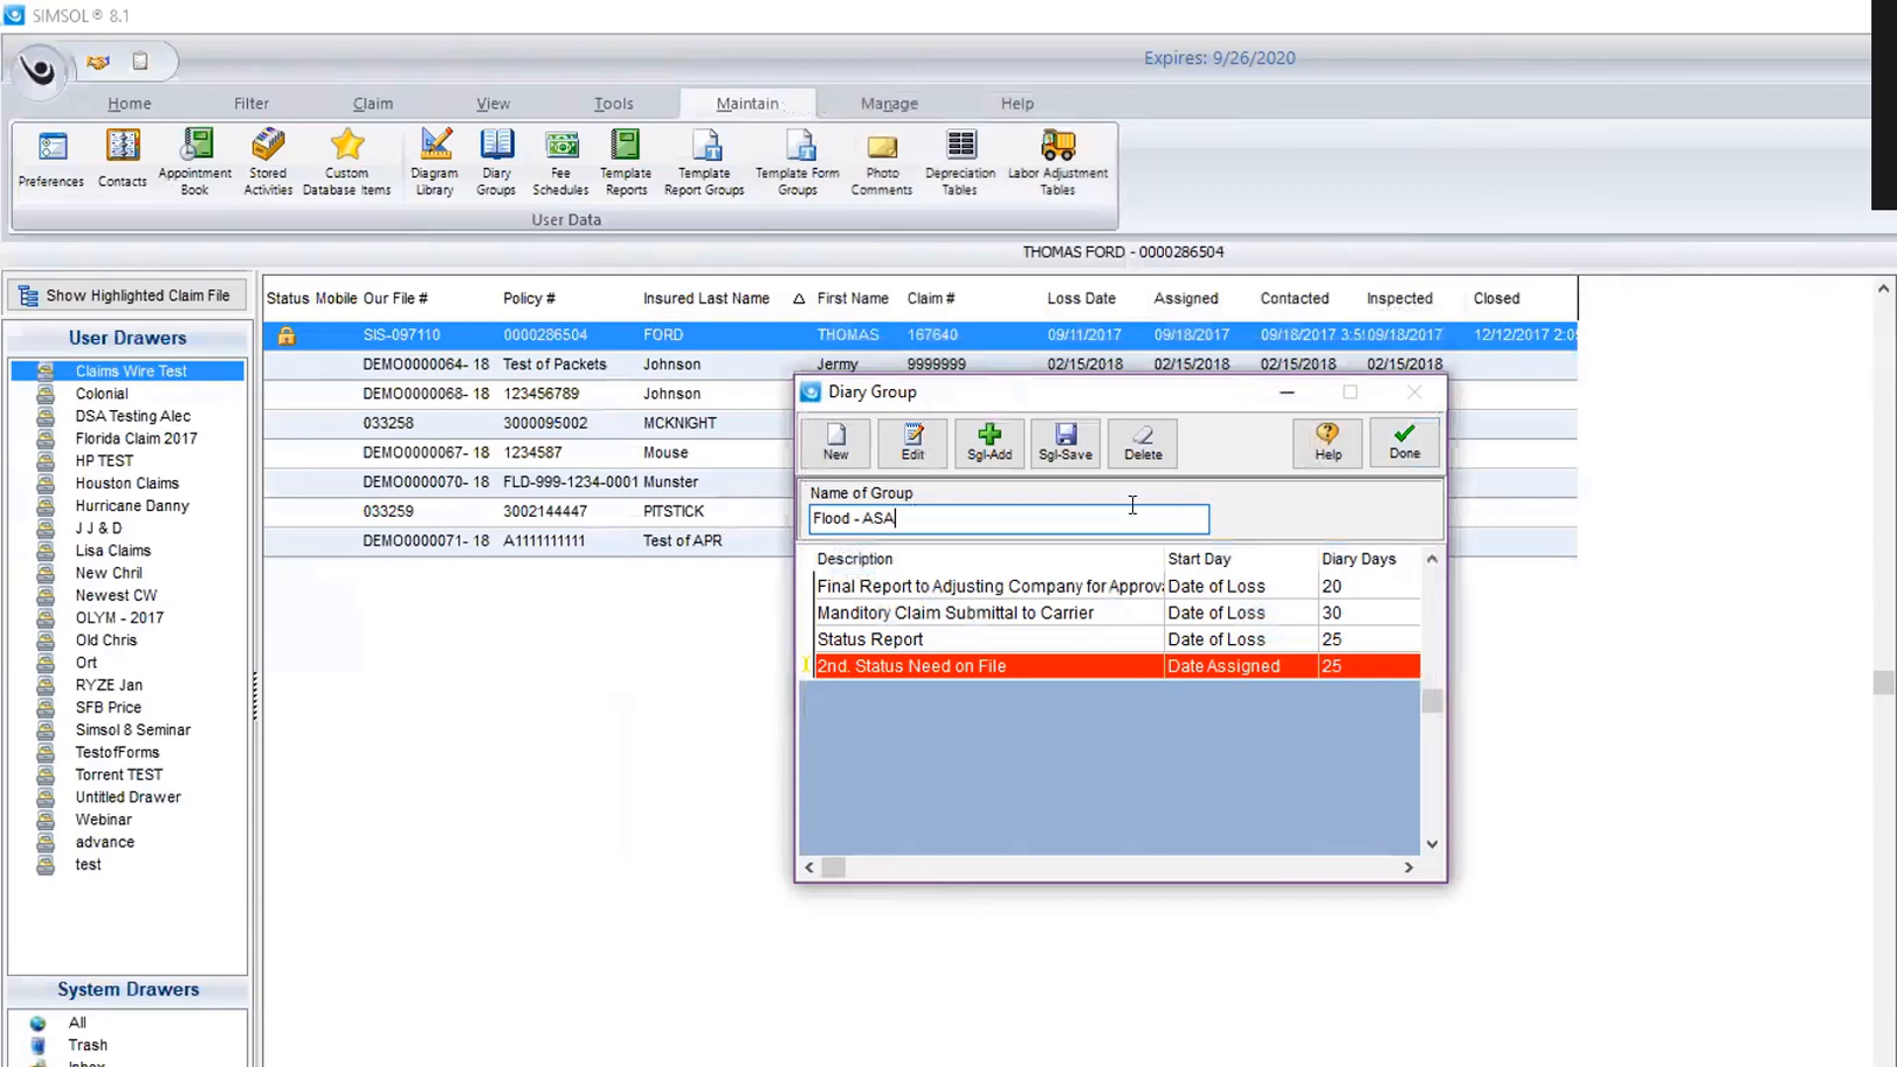
{"action": "left_click", "coordinate": [1384, 446]}
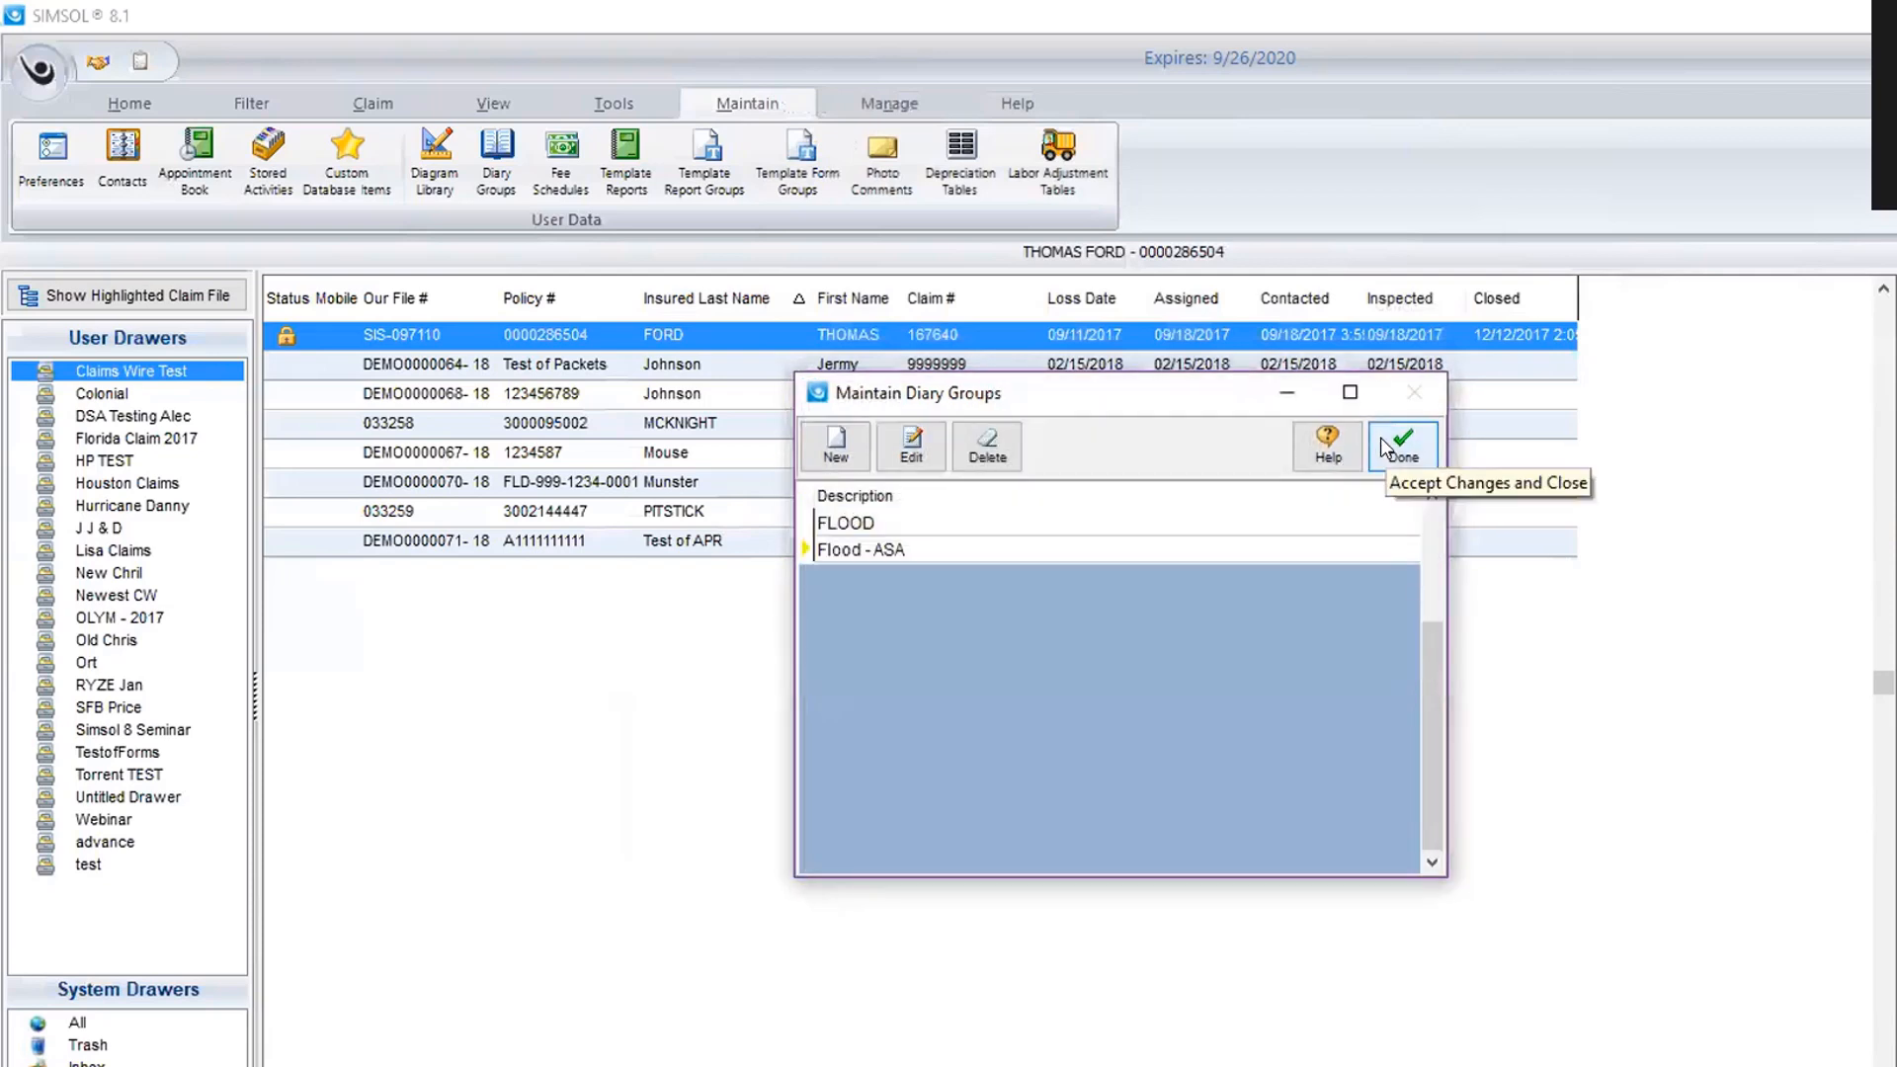
{"action": "left_click", "coordinate": [1381, 440]}
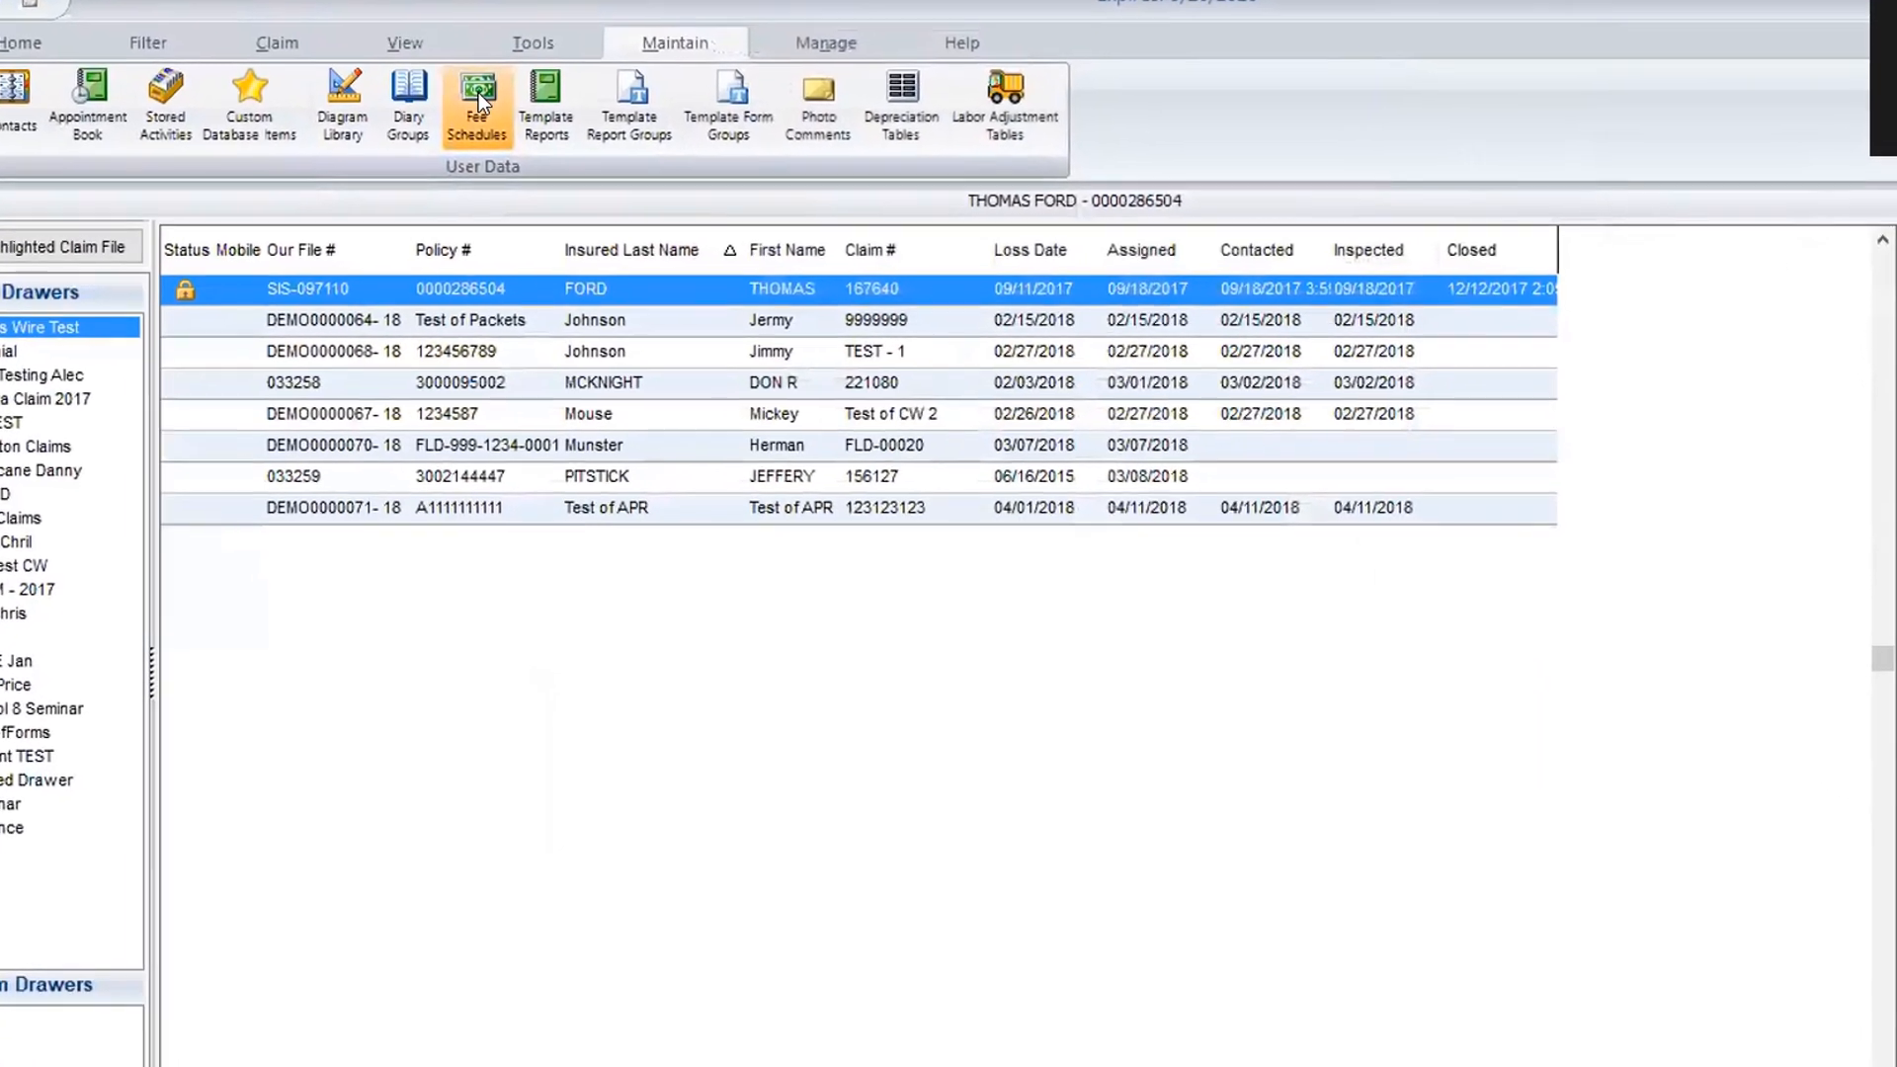
Open the first N.F.I.P. Fee Sched. (08/24/17) fee schedule and go through its ranges to $50,000.01 to $125,000.00.
{"action": "left_click", "coordinate": [479, 93]}
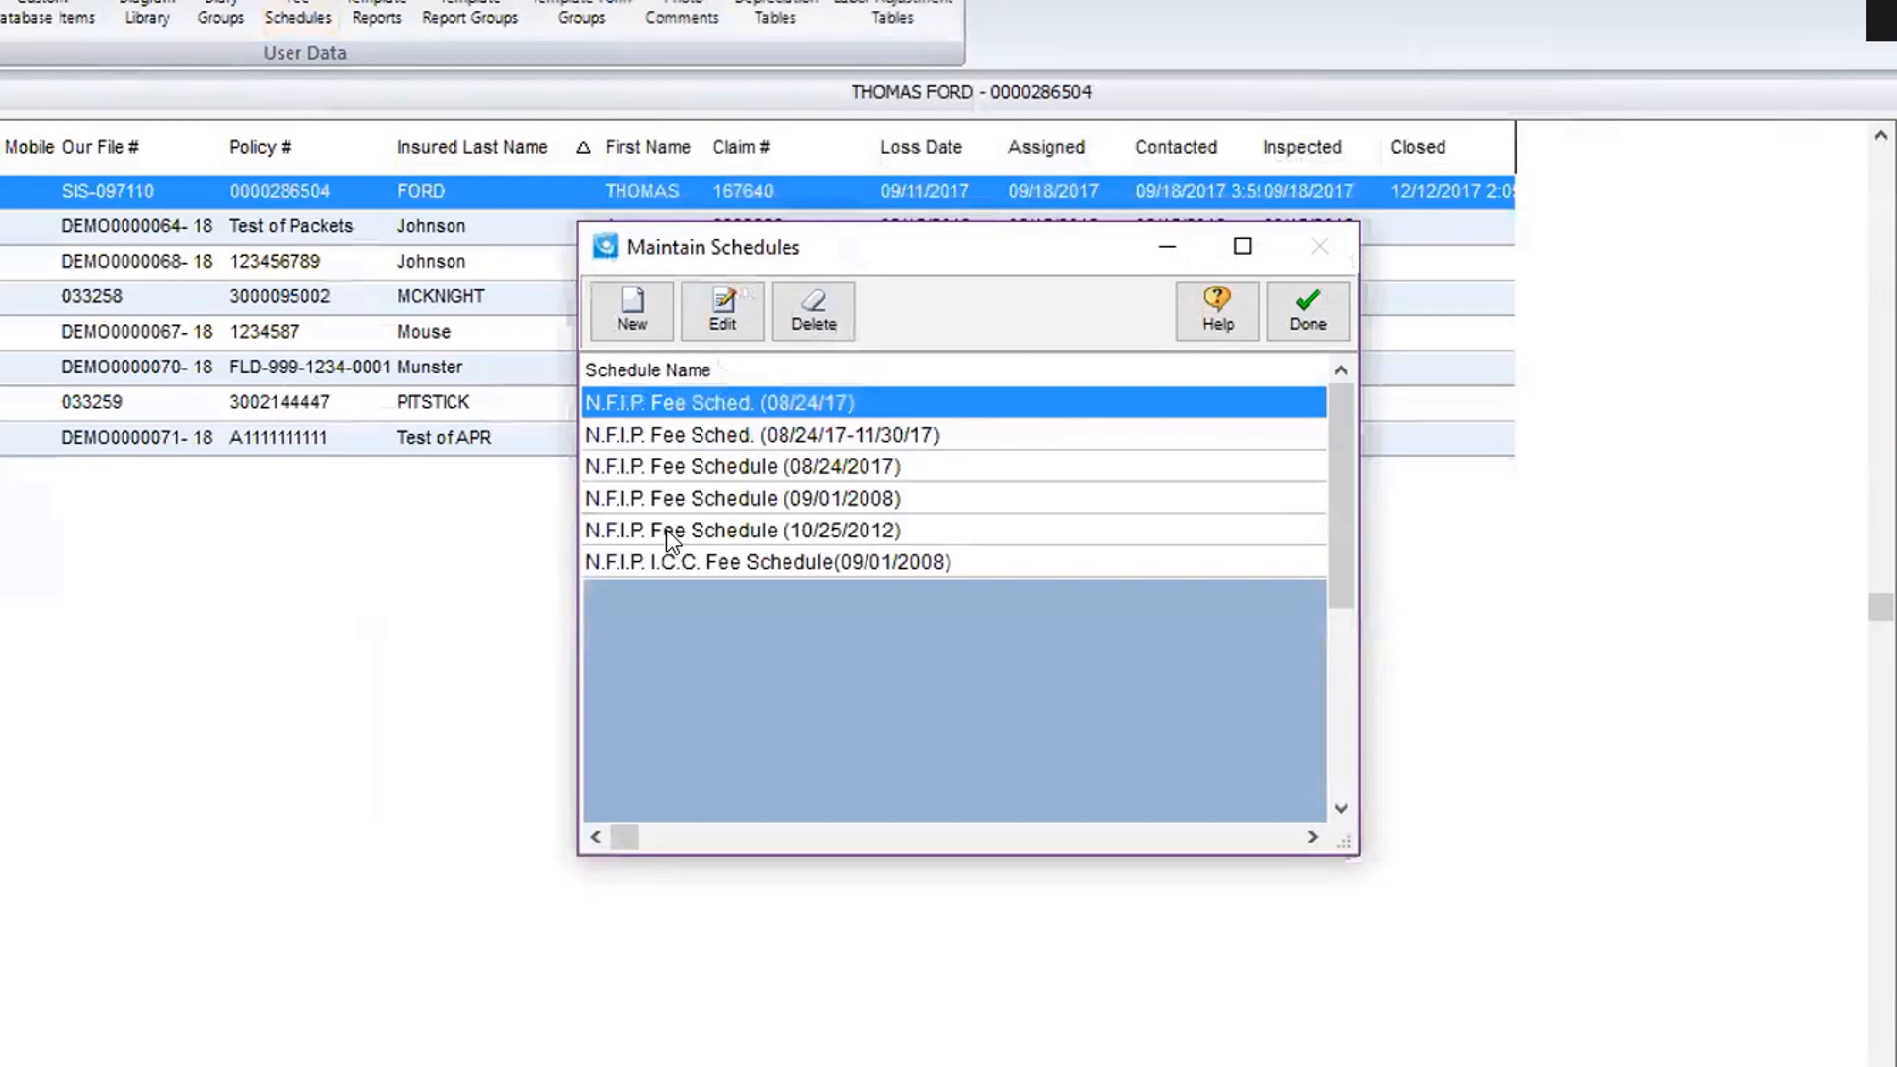
{"action": "double_click", "coordinate": [703, 400]}
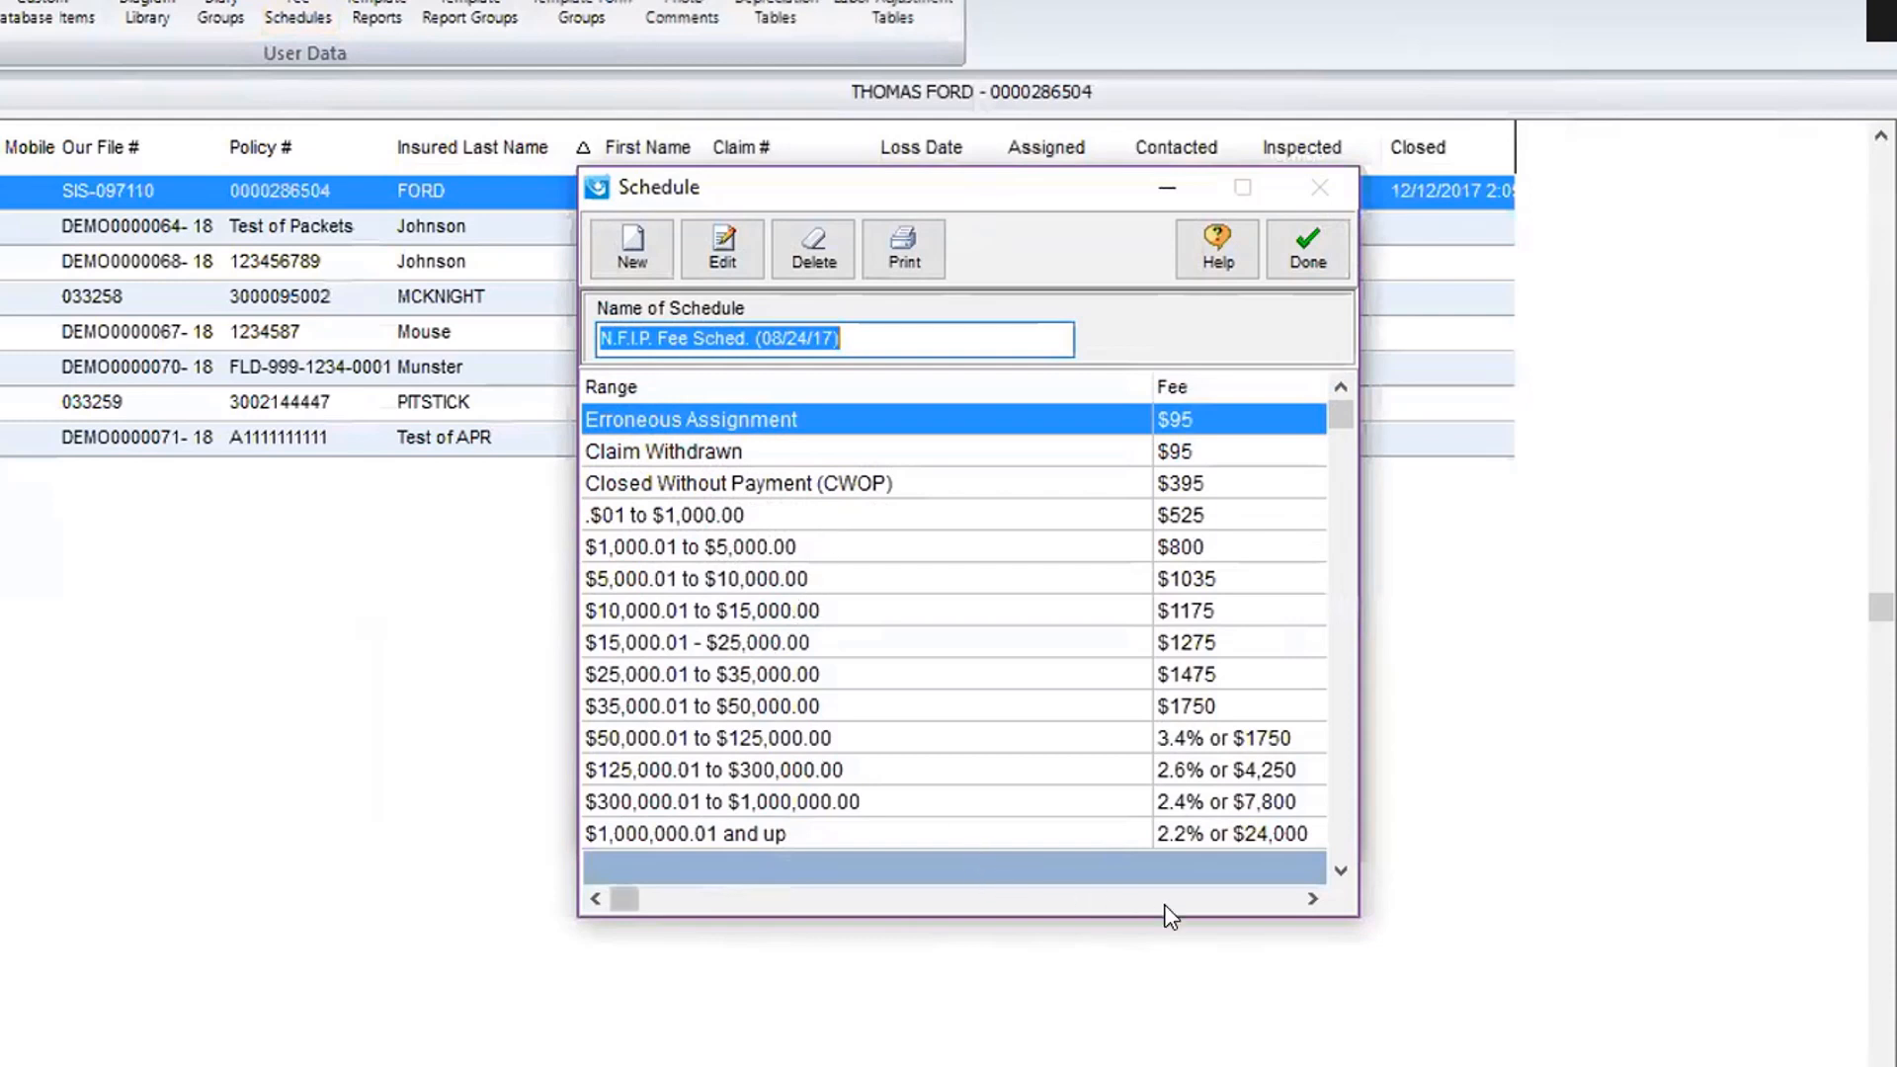
{"action": "left_click", "coordinate": [1341, 871]}
{"action": "left_click", "coordinate": [1341, 870]}
{"action": "left_click", "coordinate": [1341, 871]}
{"action": "left_click", "coordinate": [1341, 870]}
{"action": "left_click", "coordinate": [1341, 871]}
{"action": "left_click", "coordinate": [1341, 870]}
{"action": "left_click", "coordinate": [1341, 870]}
{"action": "left_click", "coordinate": [1341, 871]}
{"action": "left_click", "coordinate": [1341, 870]}
{"action": "left_click", "coordinate": [1341, 871]}
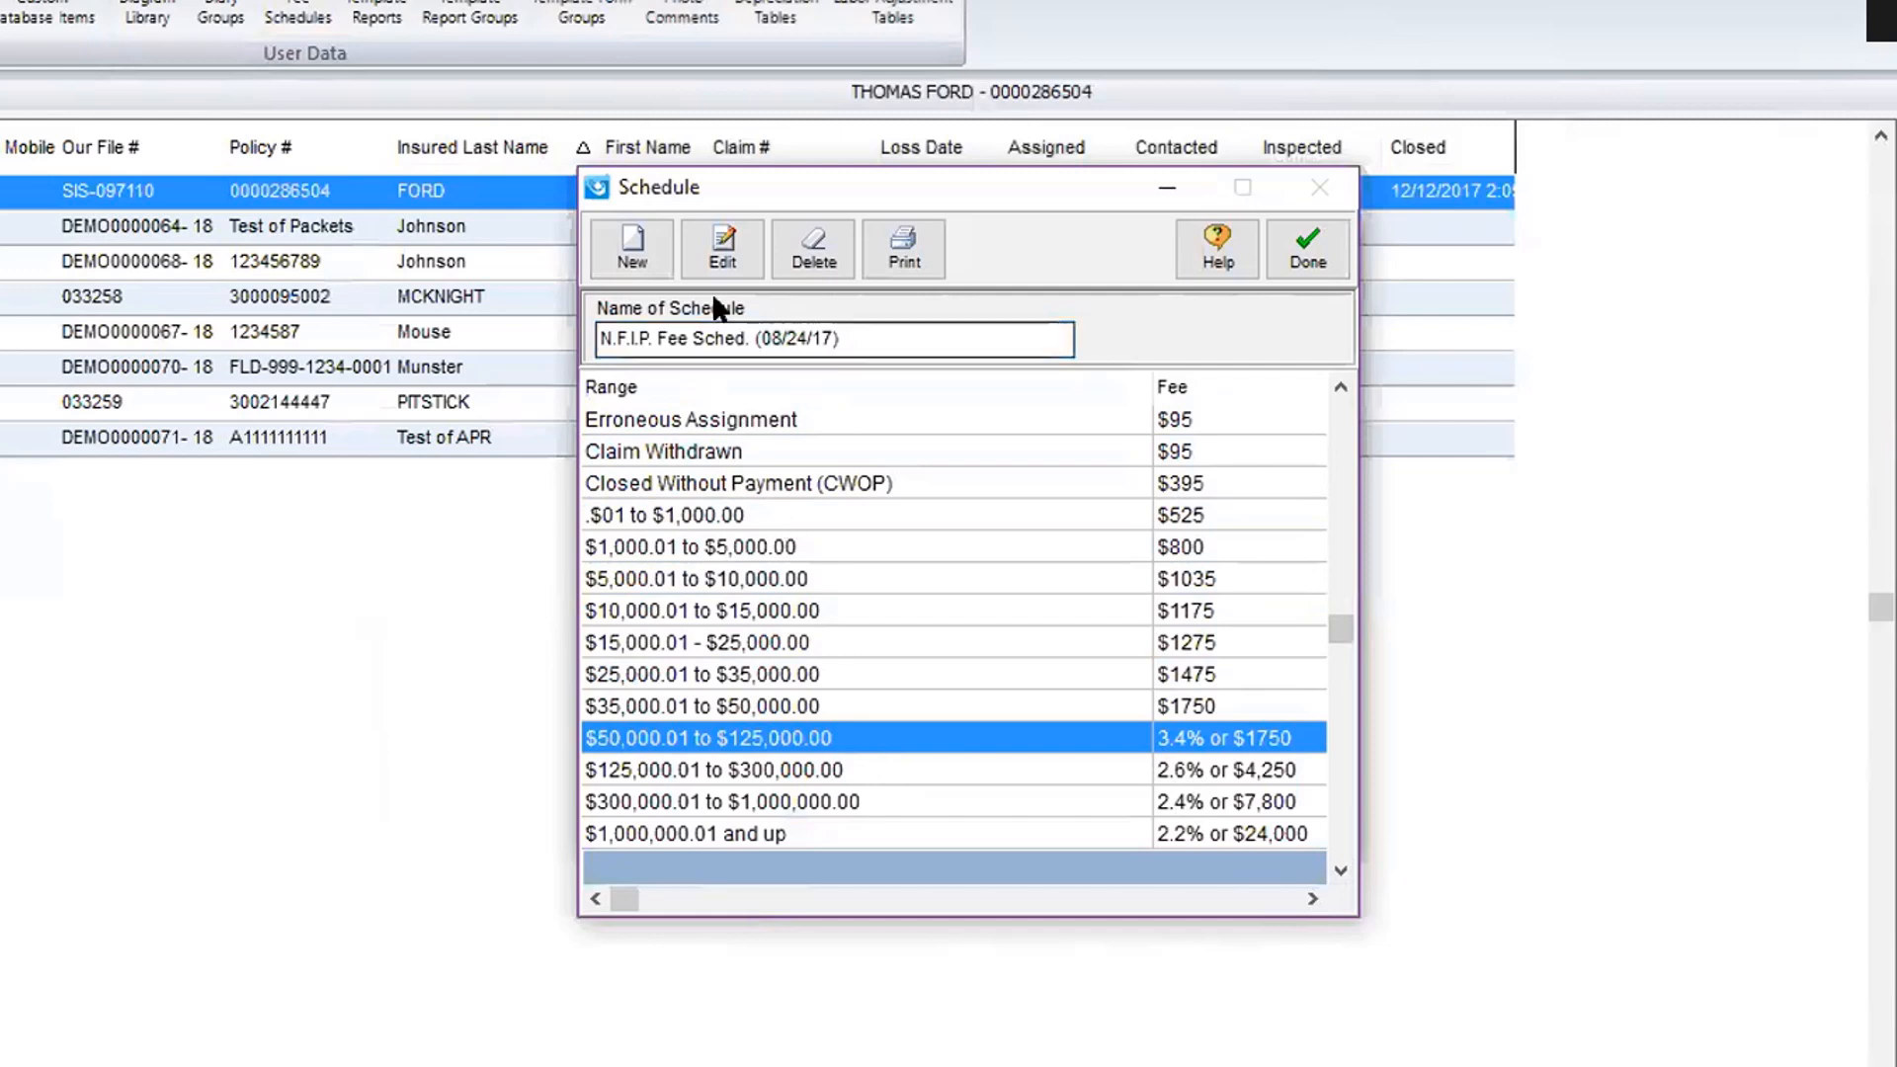
Review the fee information for the $50,000.01 to $125,000.00 range and close the fee schedules.
{"action": "left_click", "coordinate": [723, 247]}
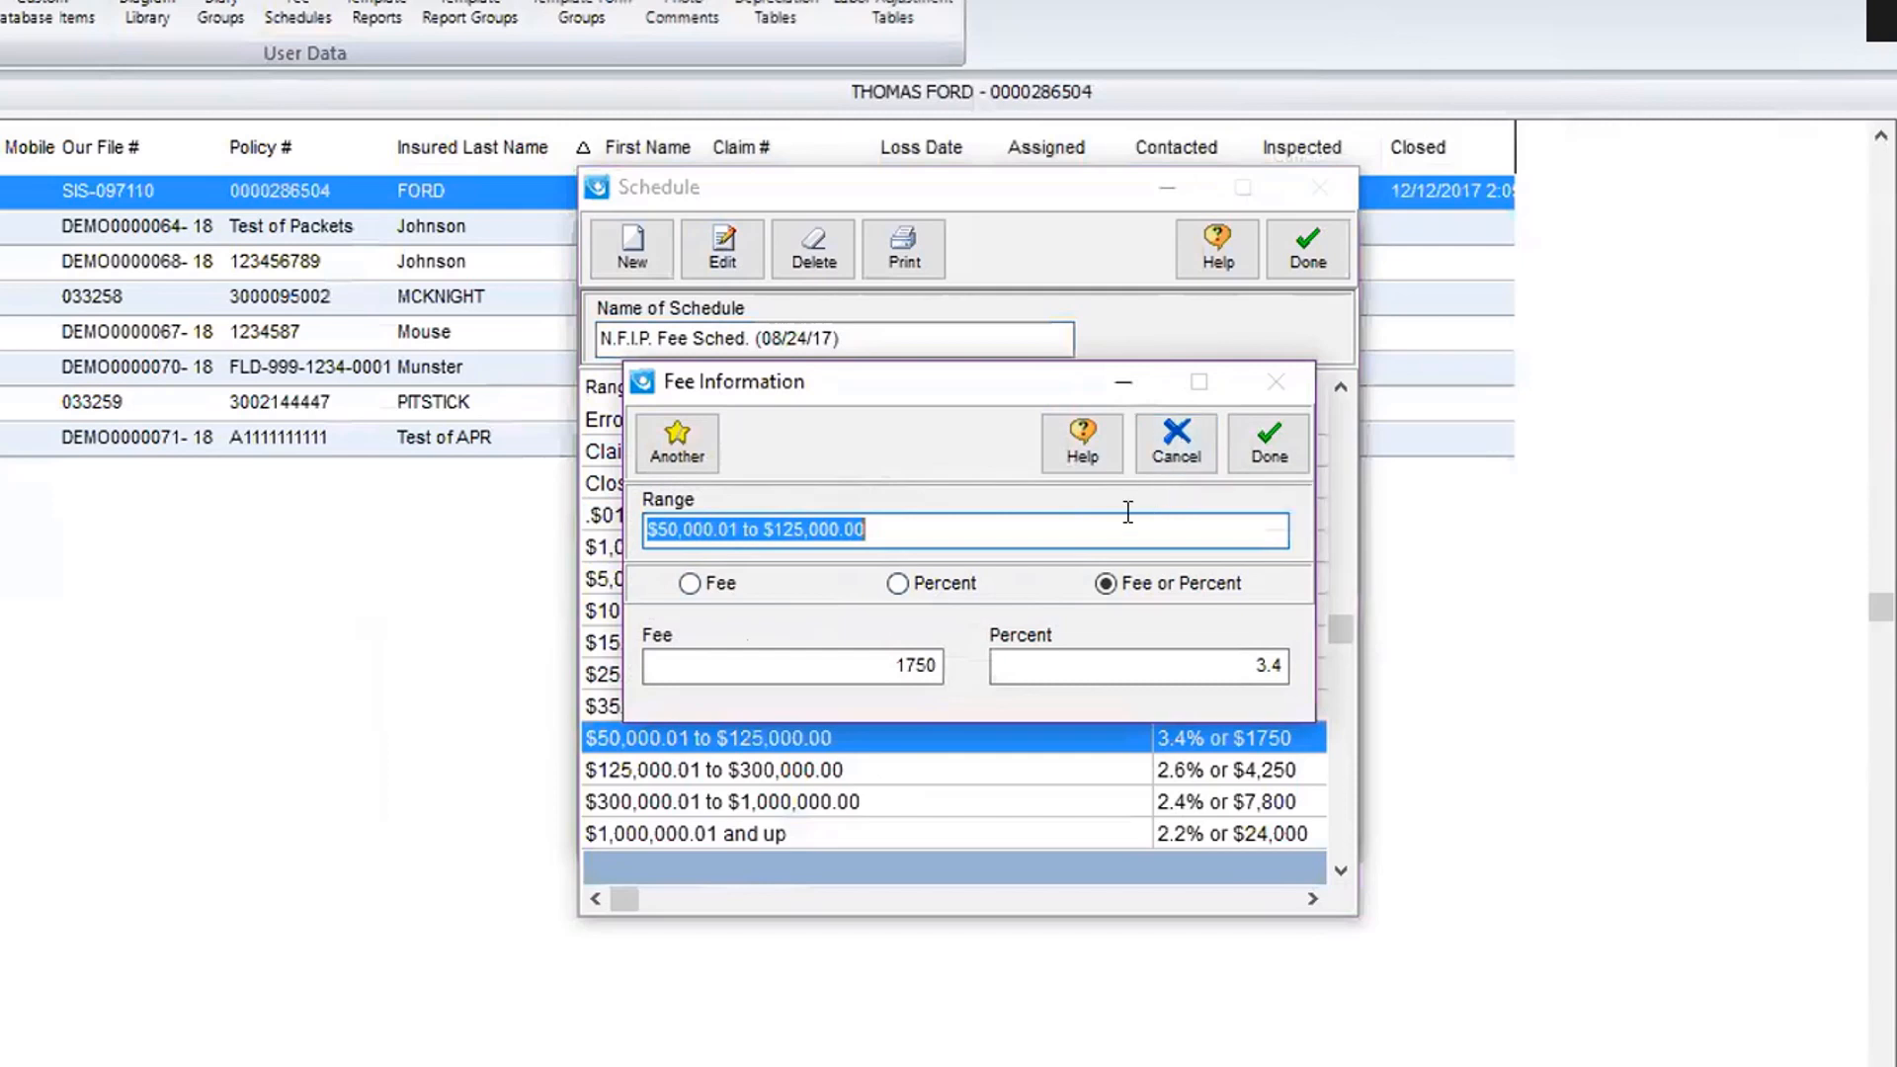
{"action": "left_click", "coordinate": [1269, 442]}
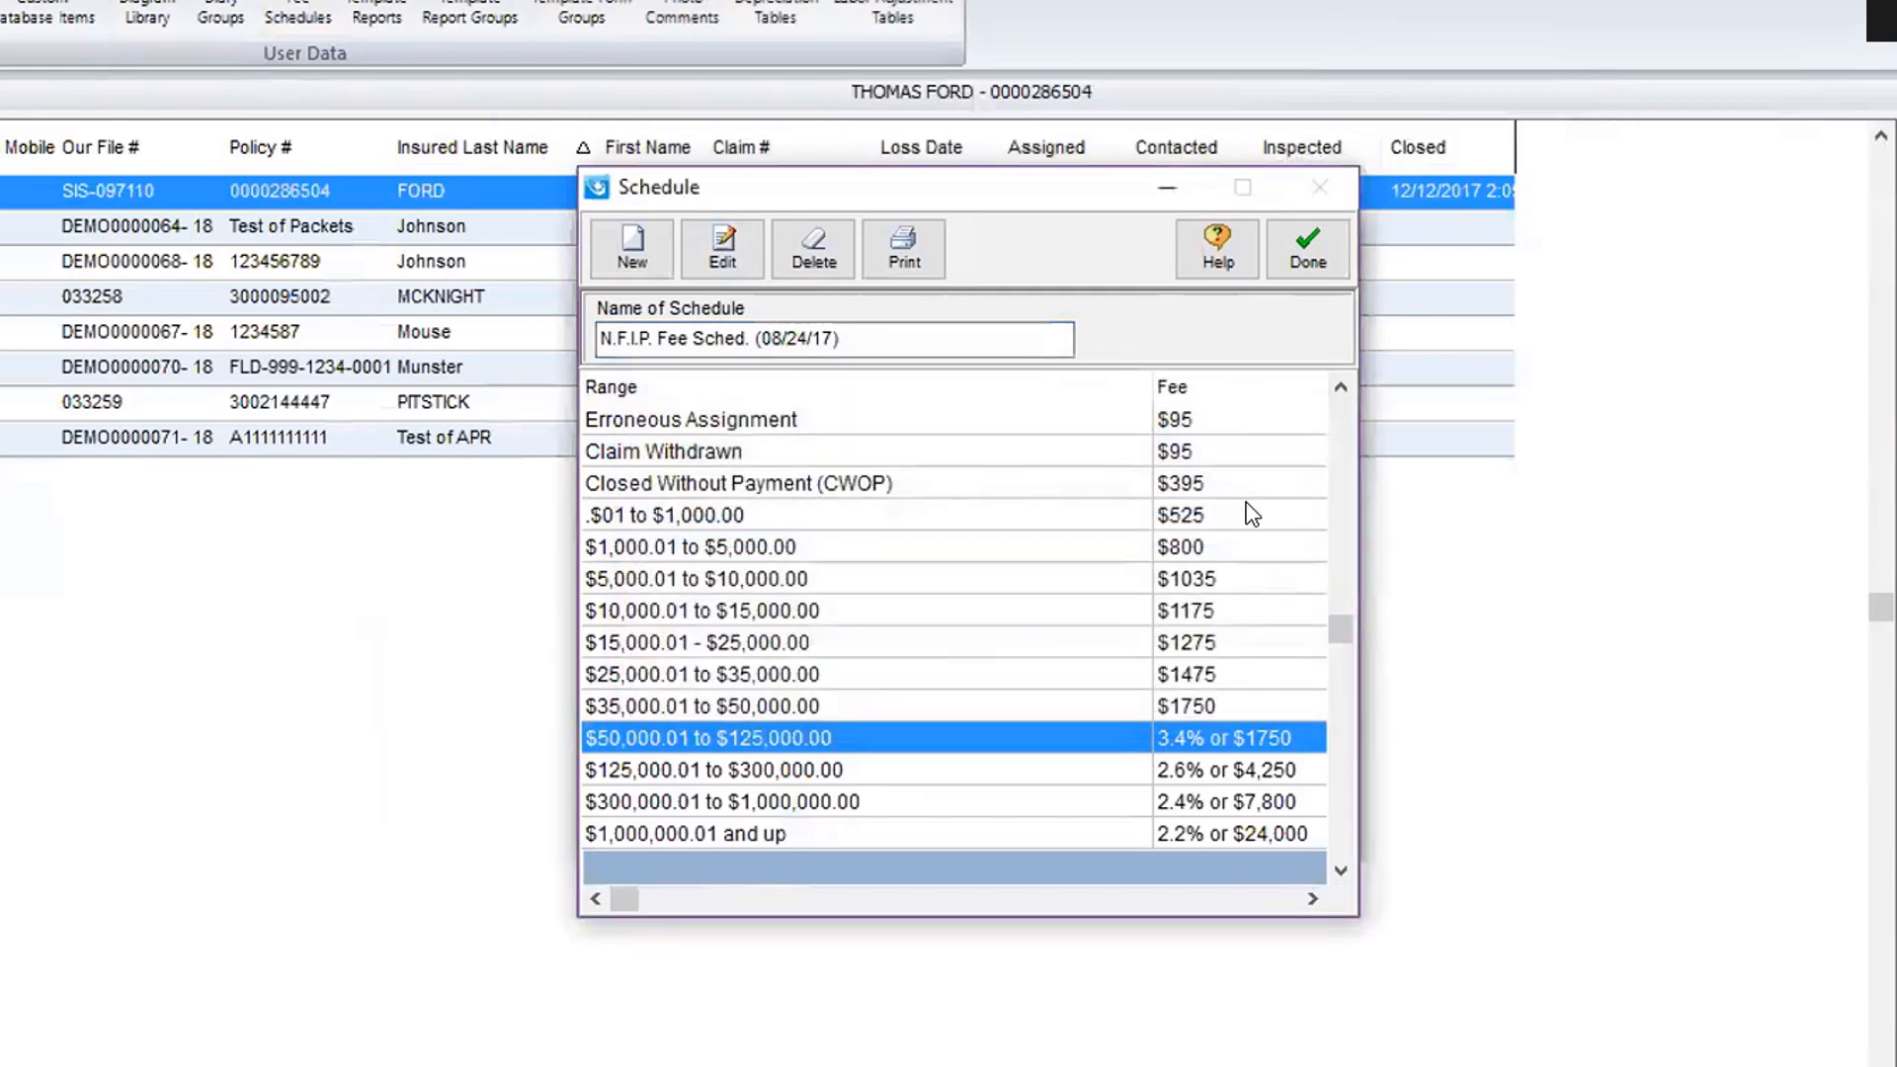
{"action": "left_click", "coordinate": [1308, 259]}
{"action": "left_click", "coordinate": [1318, 302]}
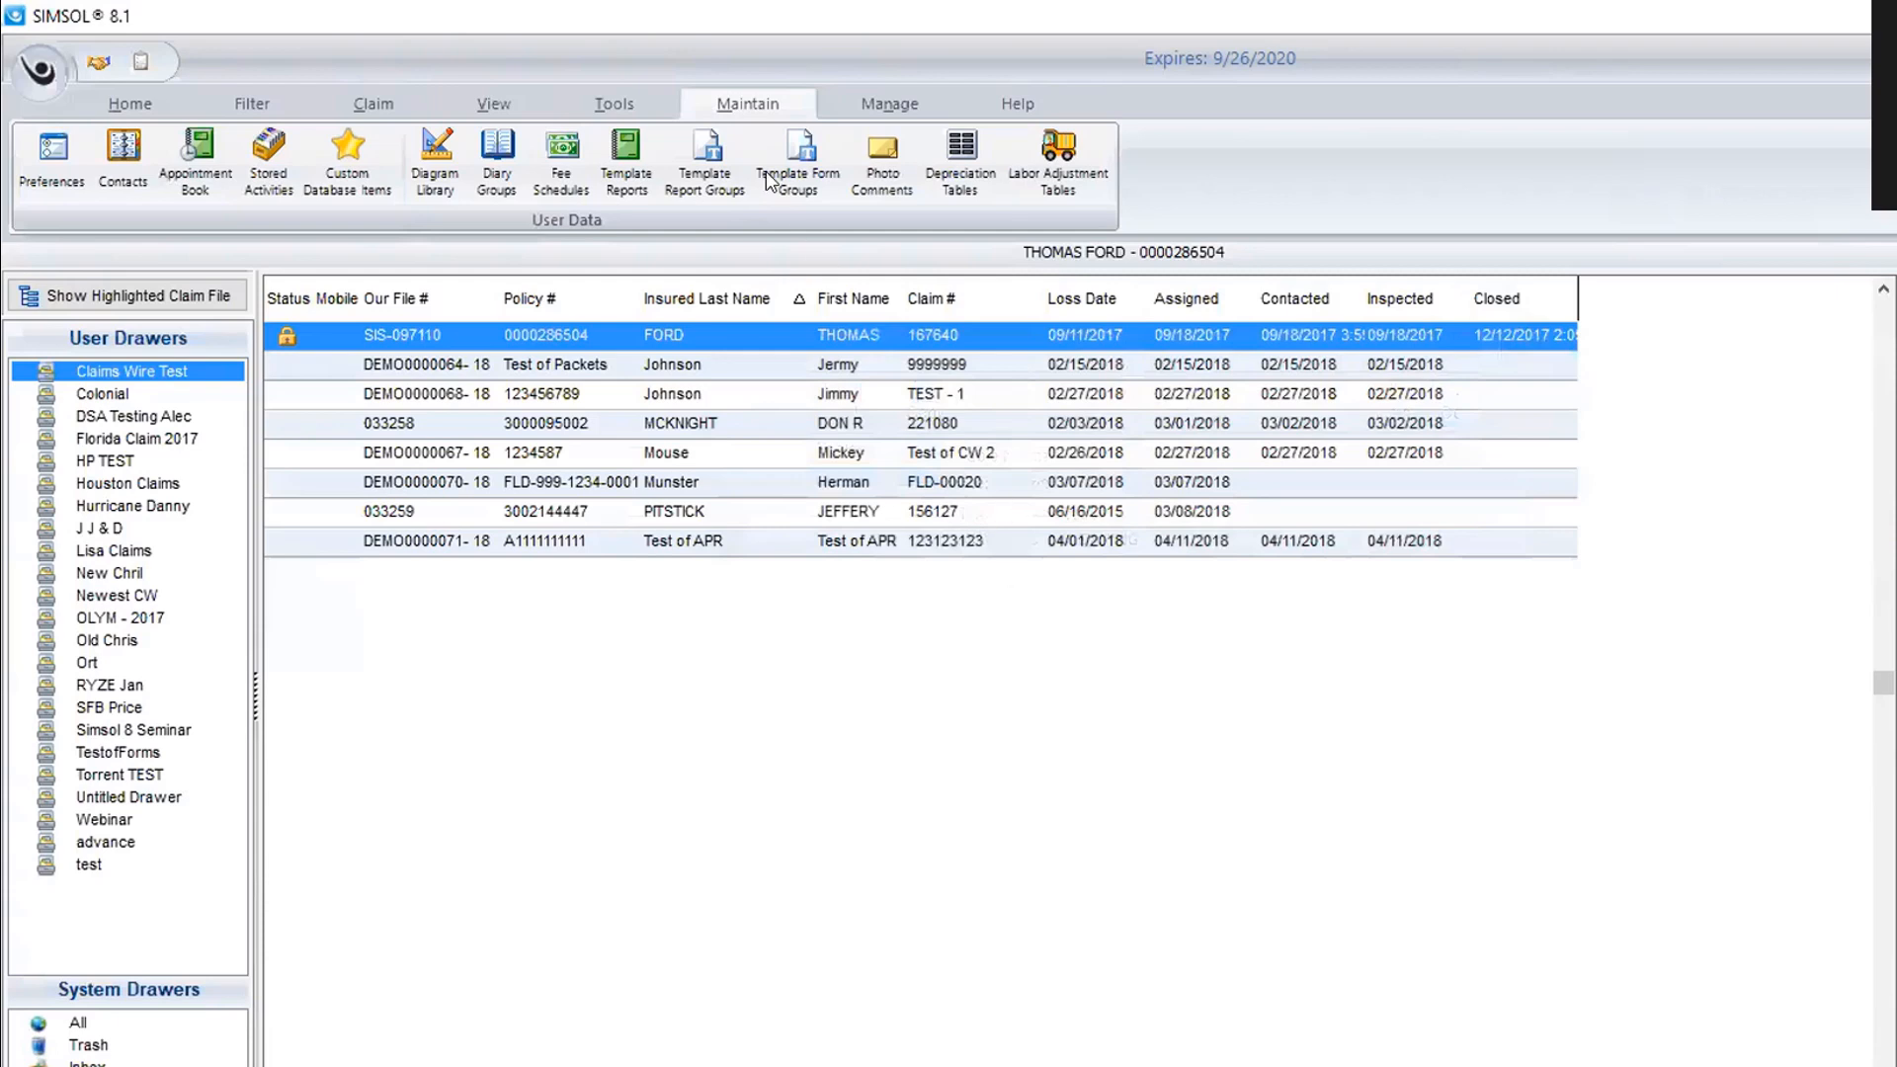
Open the Management Report Generator.
{"action": "left_click", "coordinate": [874, 107]}
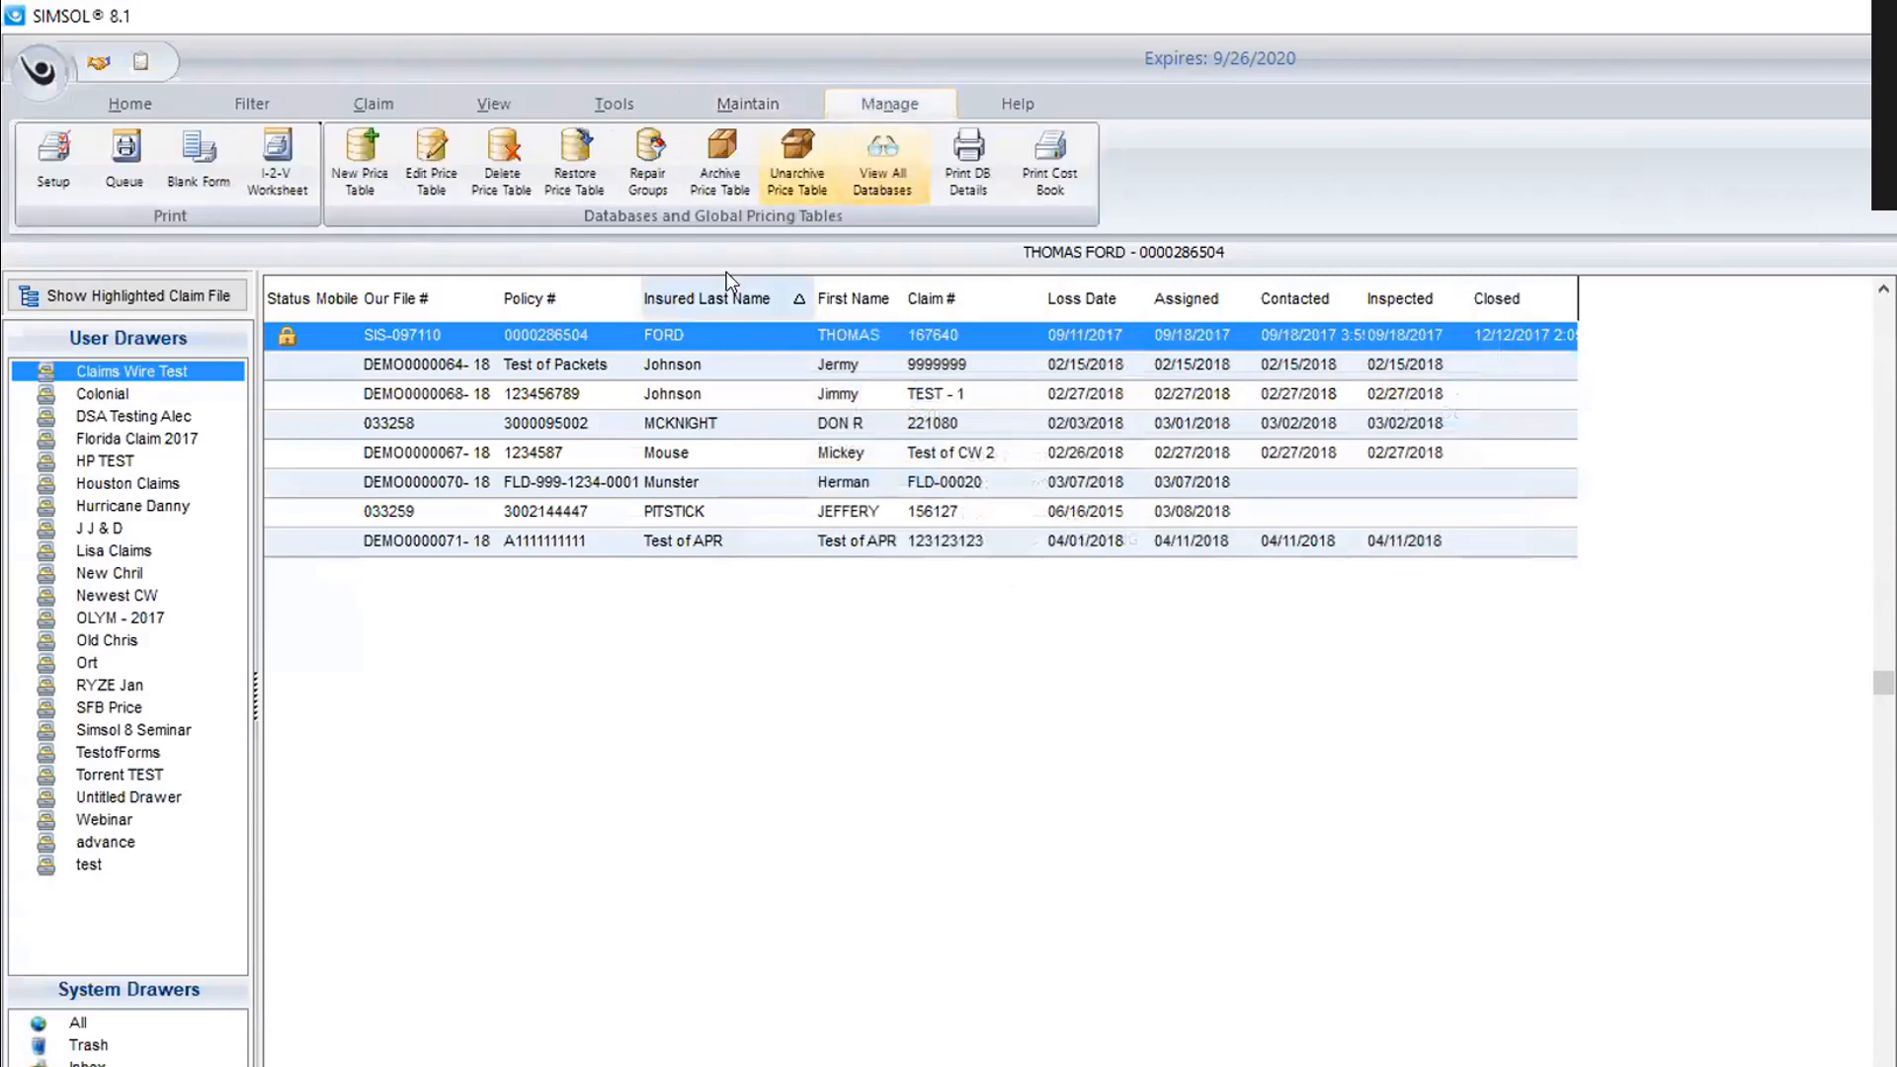
{"action": "left_click", "coordinate": [611, 106]}
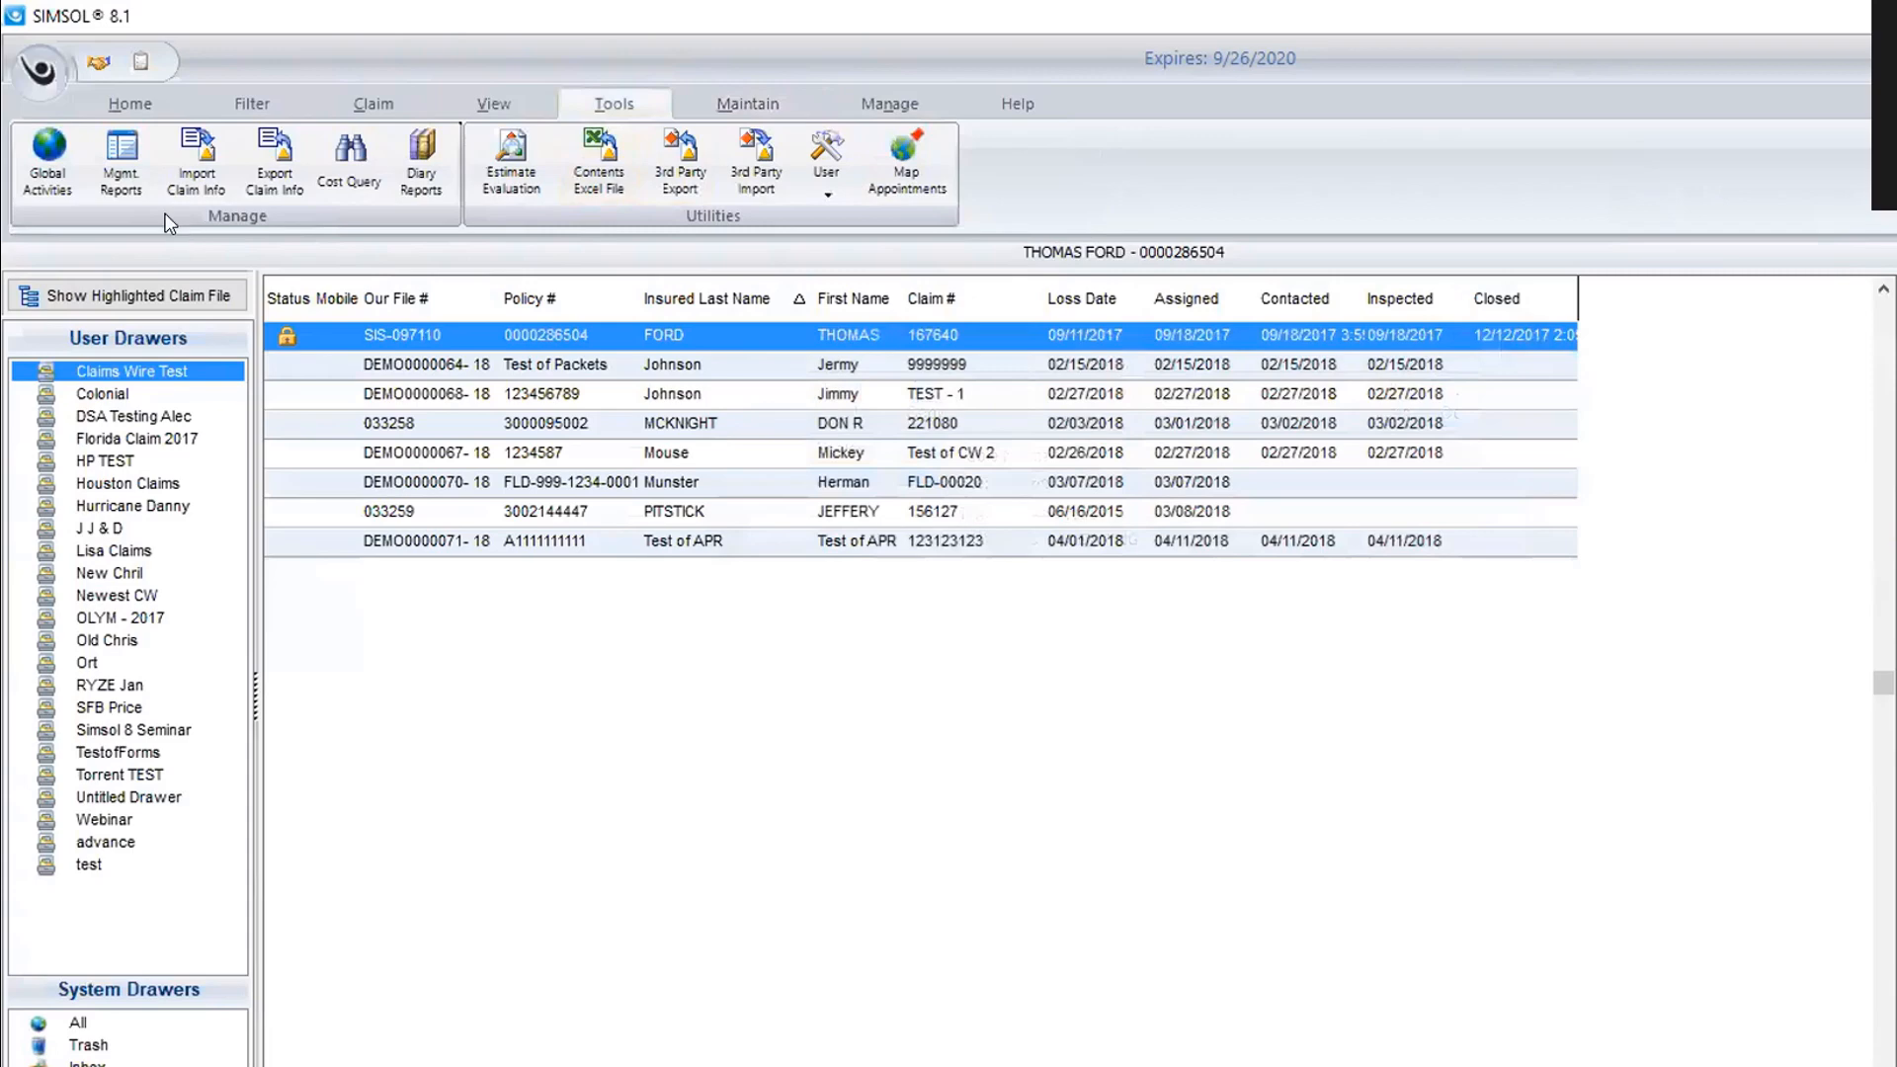
{"action": "left_click", "coordinate": [120, 160]}
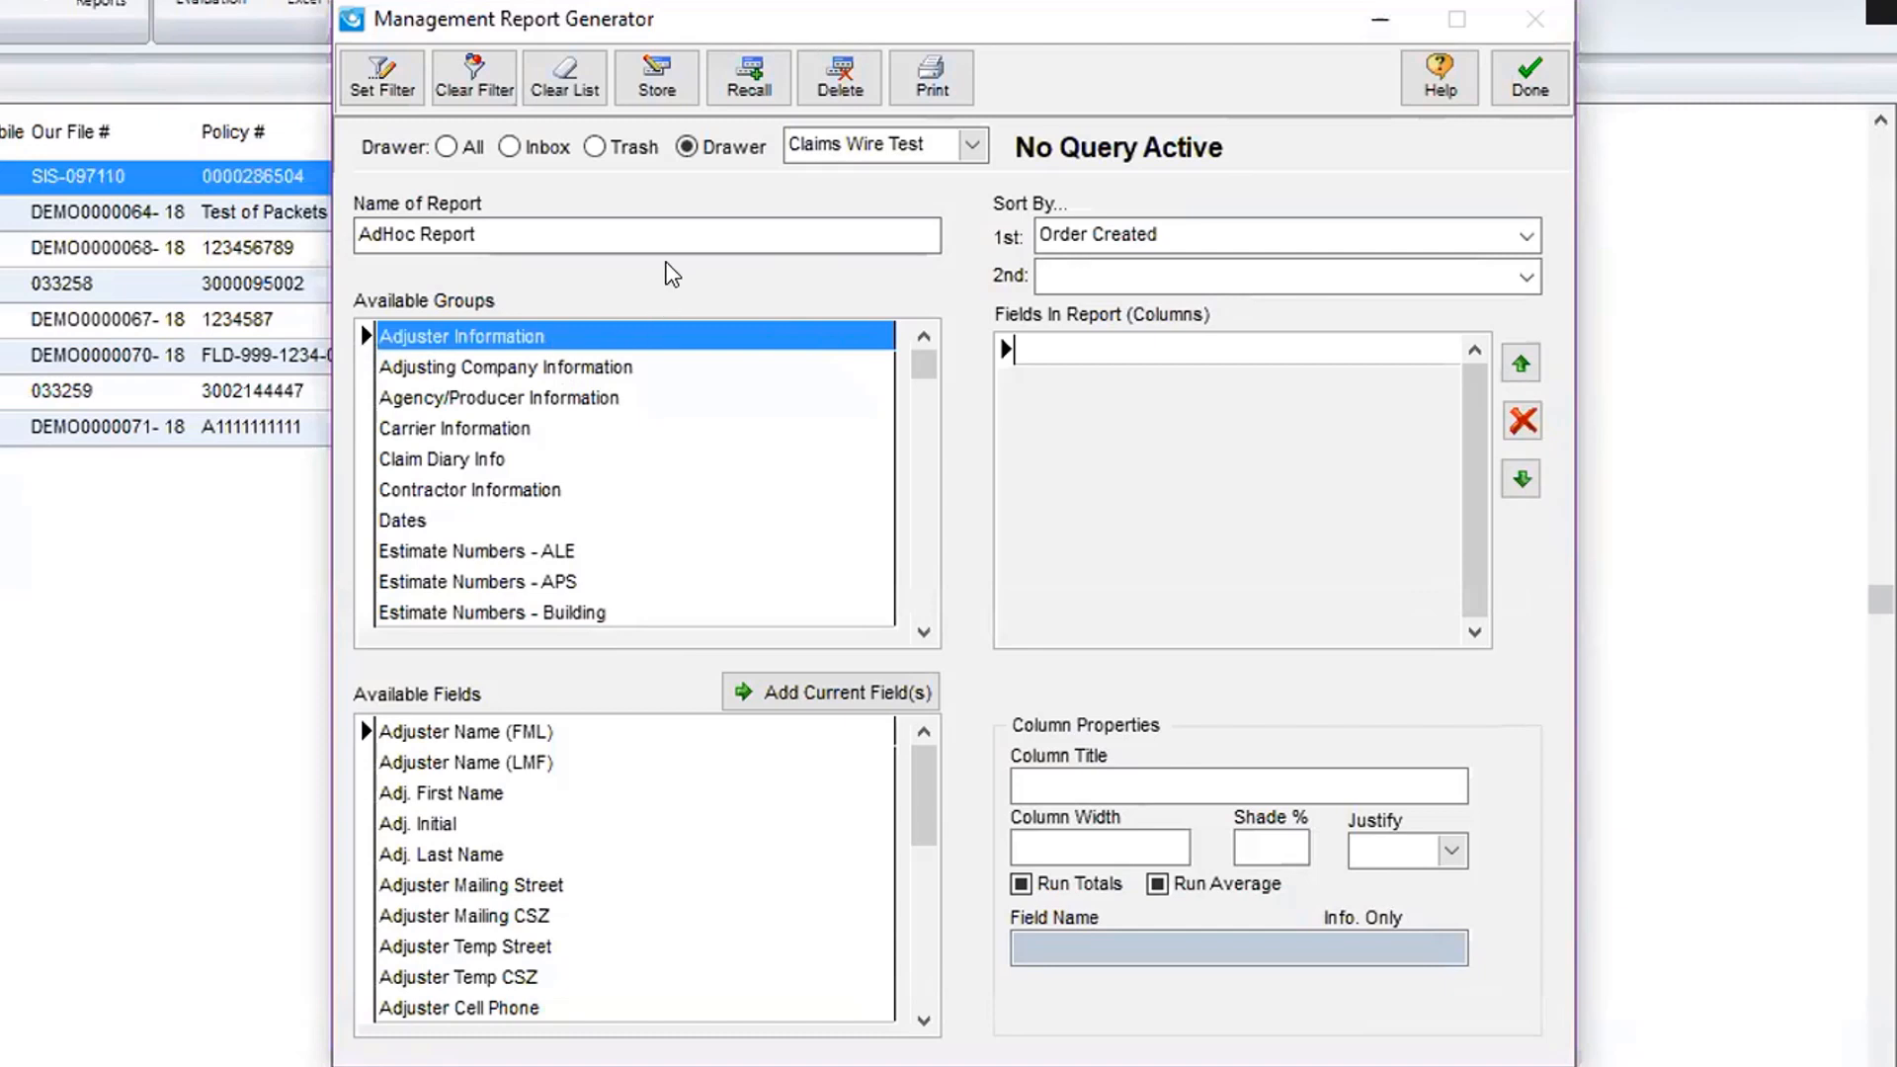
Name the management report "Open Claims".
{"action": "left_click", "coordinate": [561, 240]}
{"action": "key", "text": "BackSpace"}
{"action": "key", "text": "BackSpace"}
{"action": "key", "text": "BackSpace"}
{"action": "key", "text": "BackSpace"}
{"action": "key", "text": "BackSpace"}
{"action": "key", "text": "BackSpace"}
{"action": "key", "text": "BackSpace"}
{"action": "key", "text": "BackSpace"}
{"action": "key", "text": "BackSpace"}
{"action": "key", "text": "BackSpace"}
{"action": "key", "text": "BackSpace"}
{"action": "key", "text": "BackSpace"}
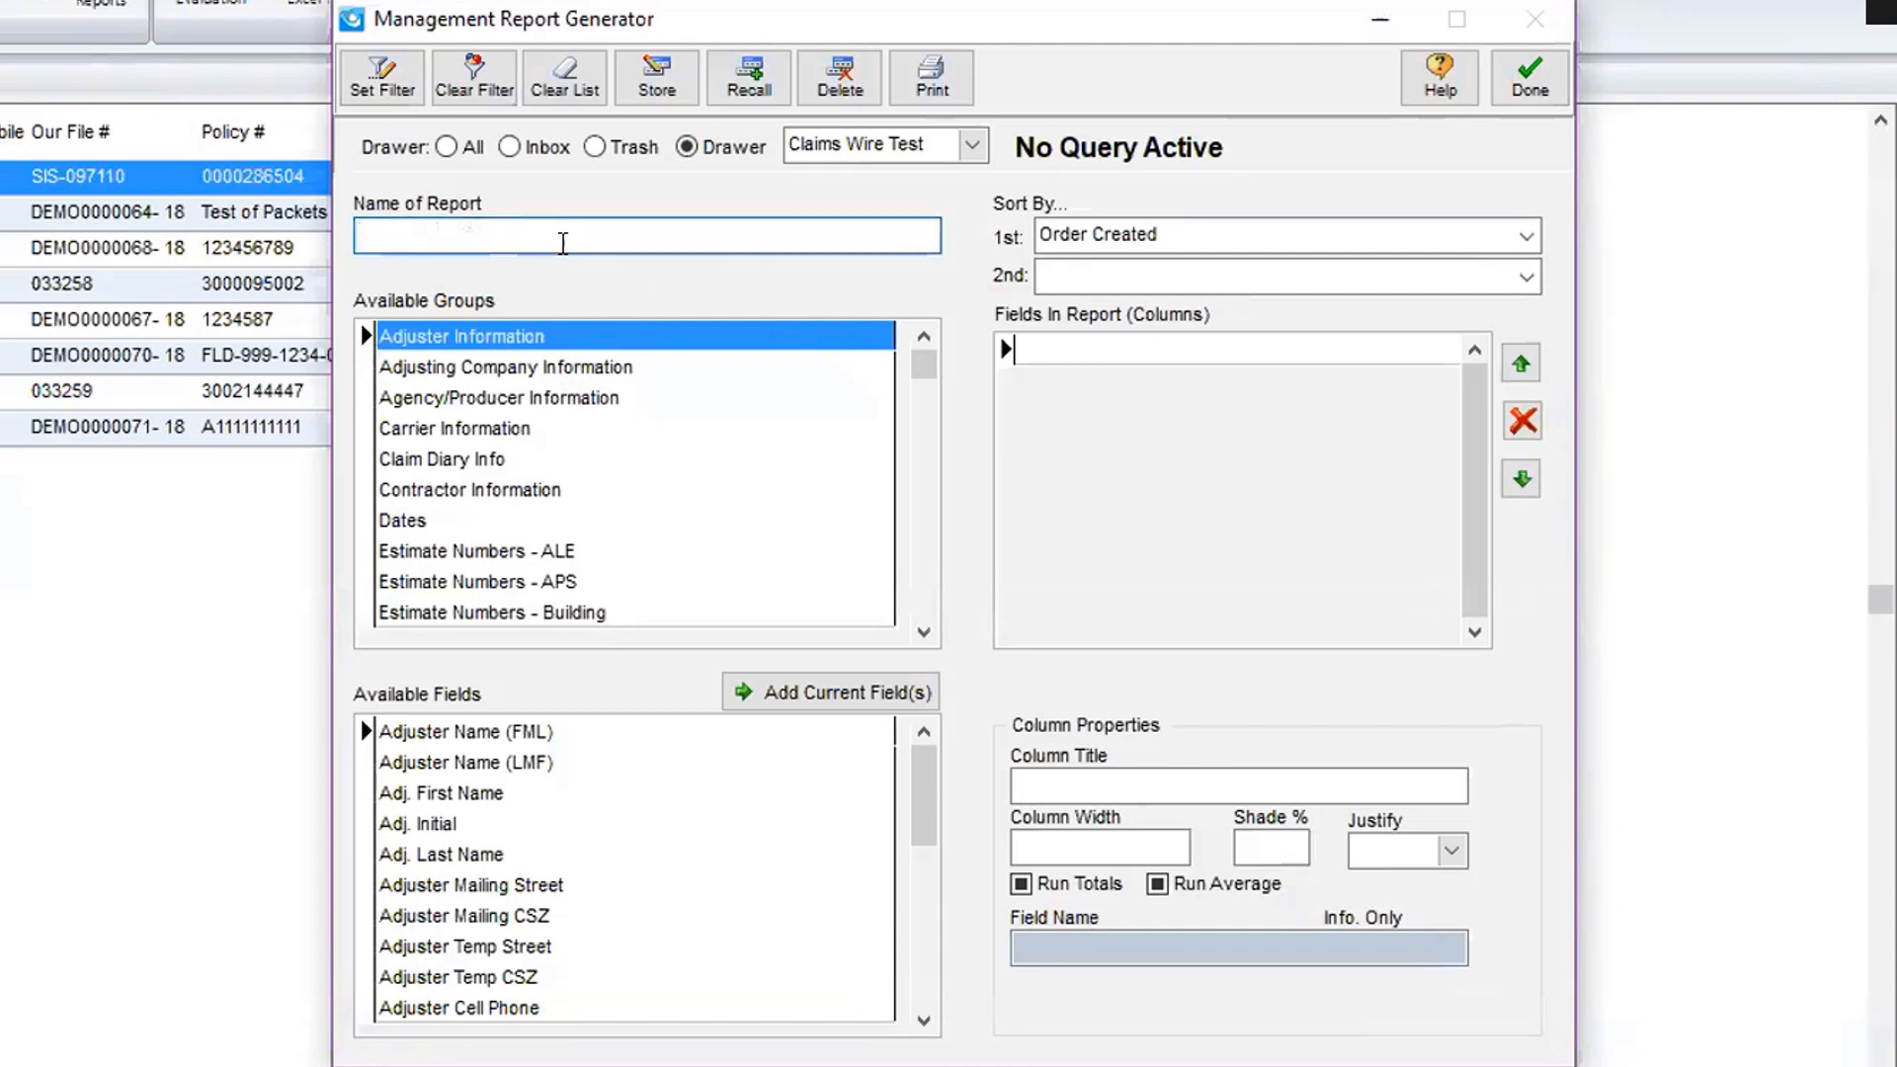
{"action": "type", "text": "Open Claims"}
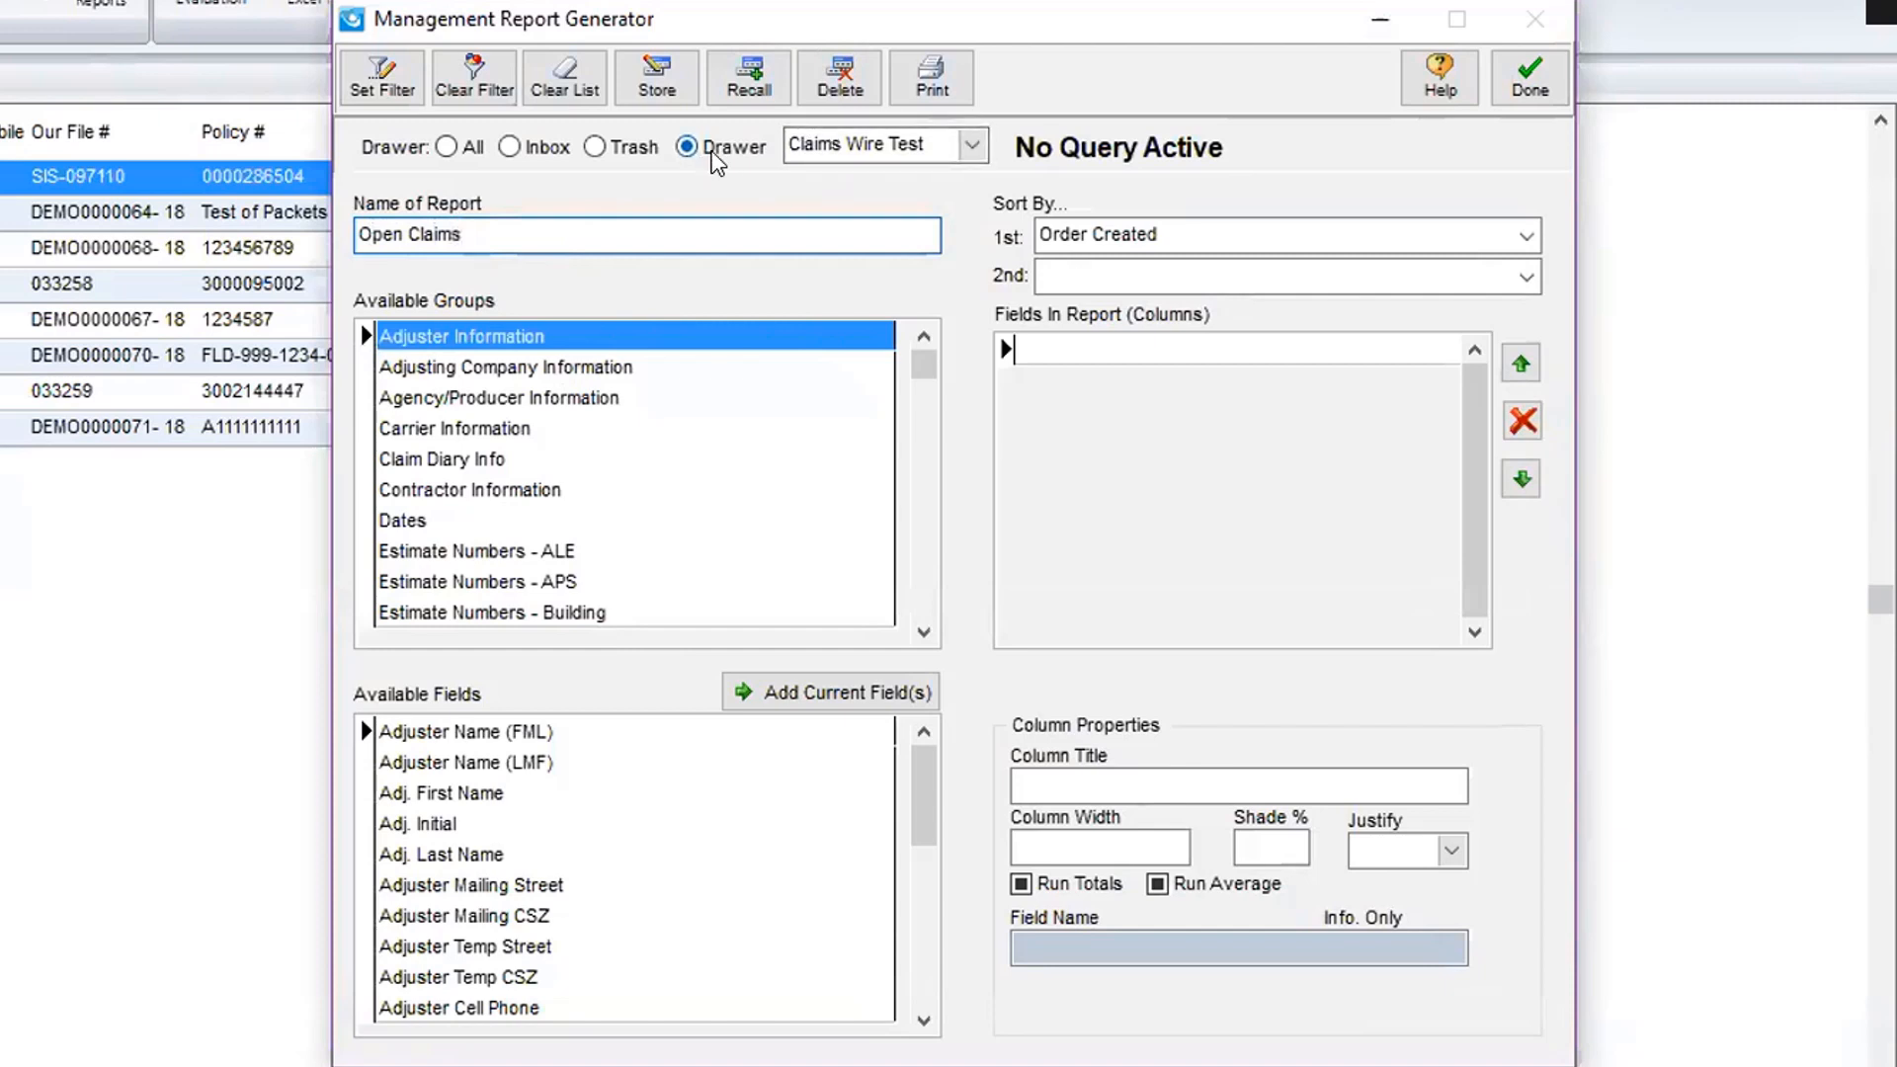
Set the management report to cover all drawers.
{"action": "left_click", "coordinate": [972, 146]}
{"action": "left_click", "coordinate": [972, 145]}
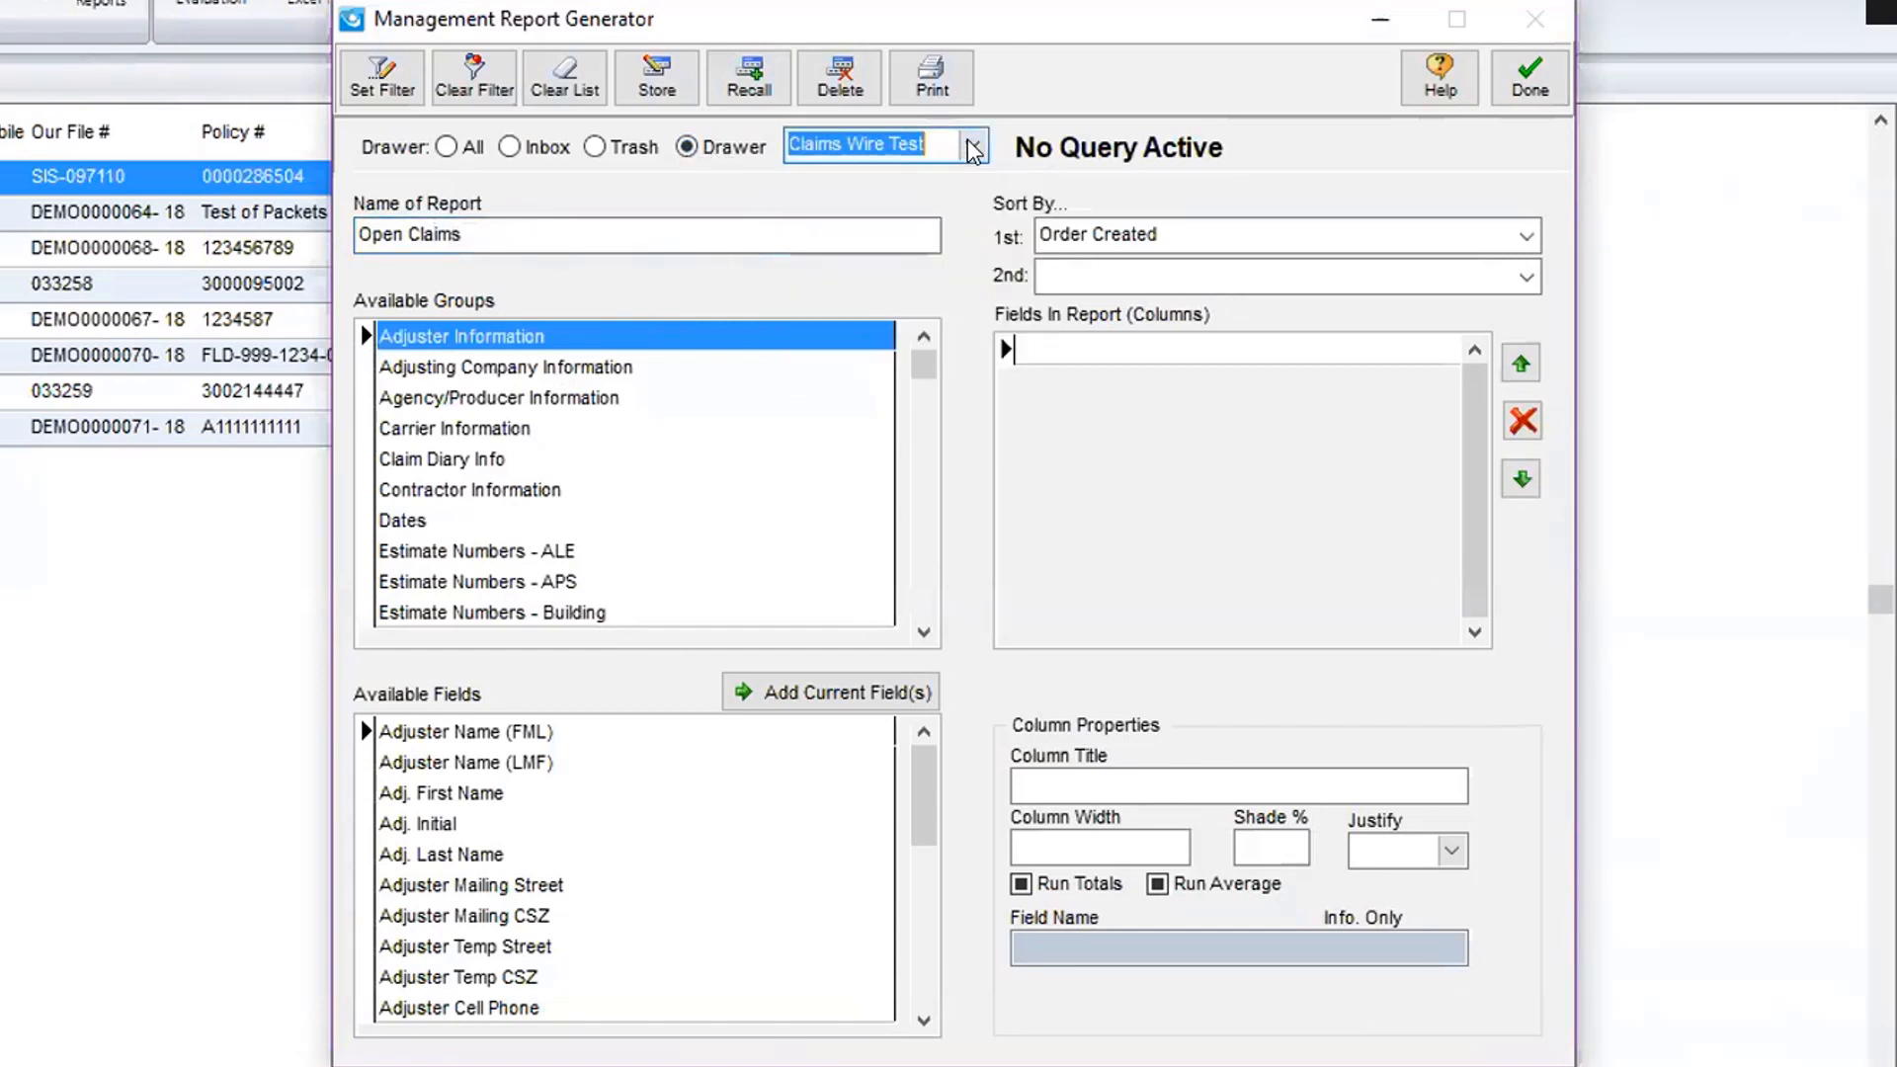
{"action": "left_click", "coordinate": [446, 147]}
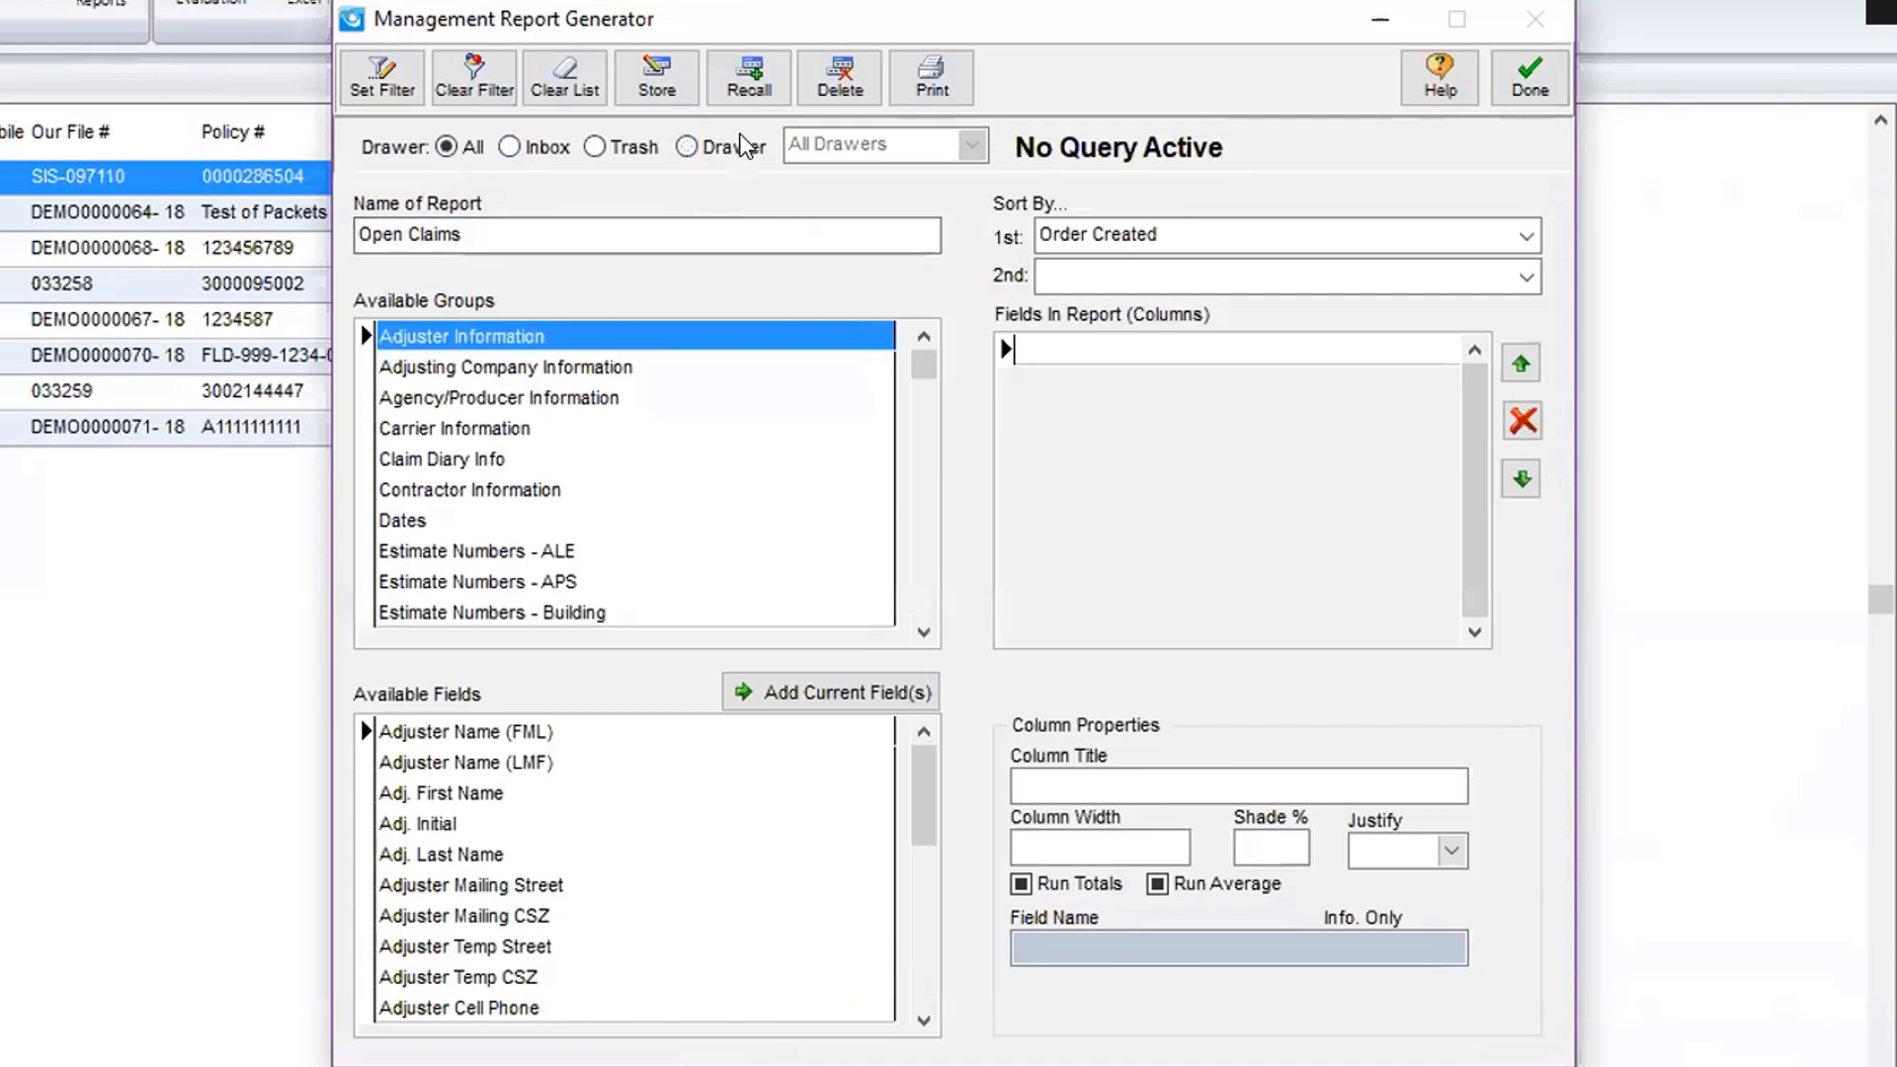
Recall the stored Open Claims management report and review its Date of Loss filter range.
{"action": "left_click", "coordinate": [749, 77]}
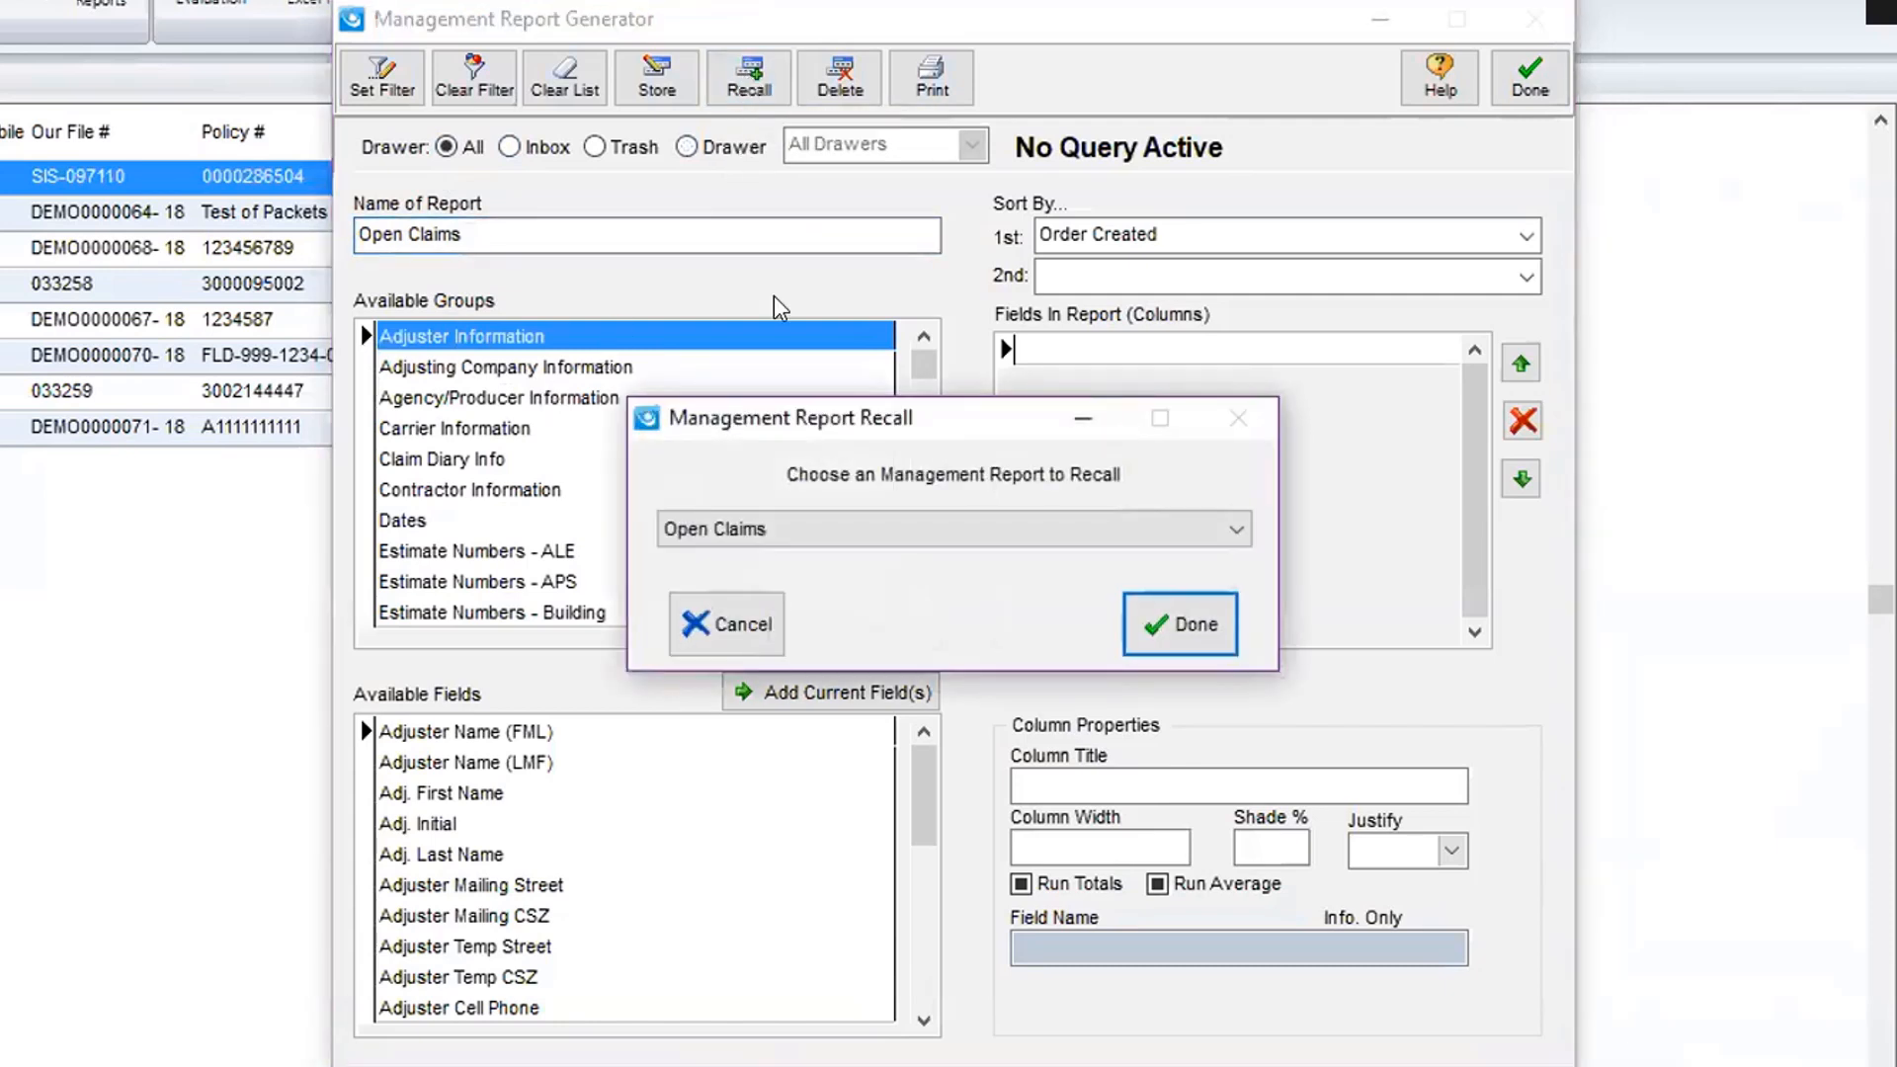
{"action": "left_click", "coordinate": [1226, 531]}
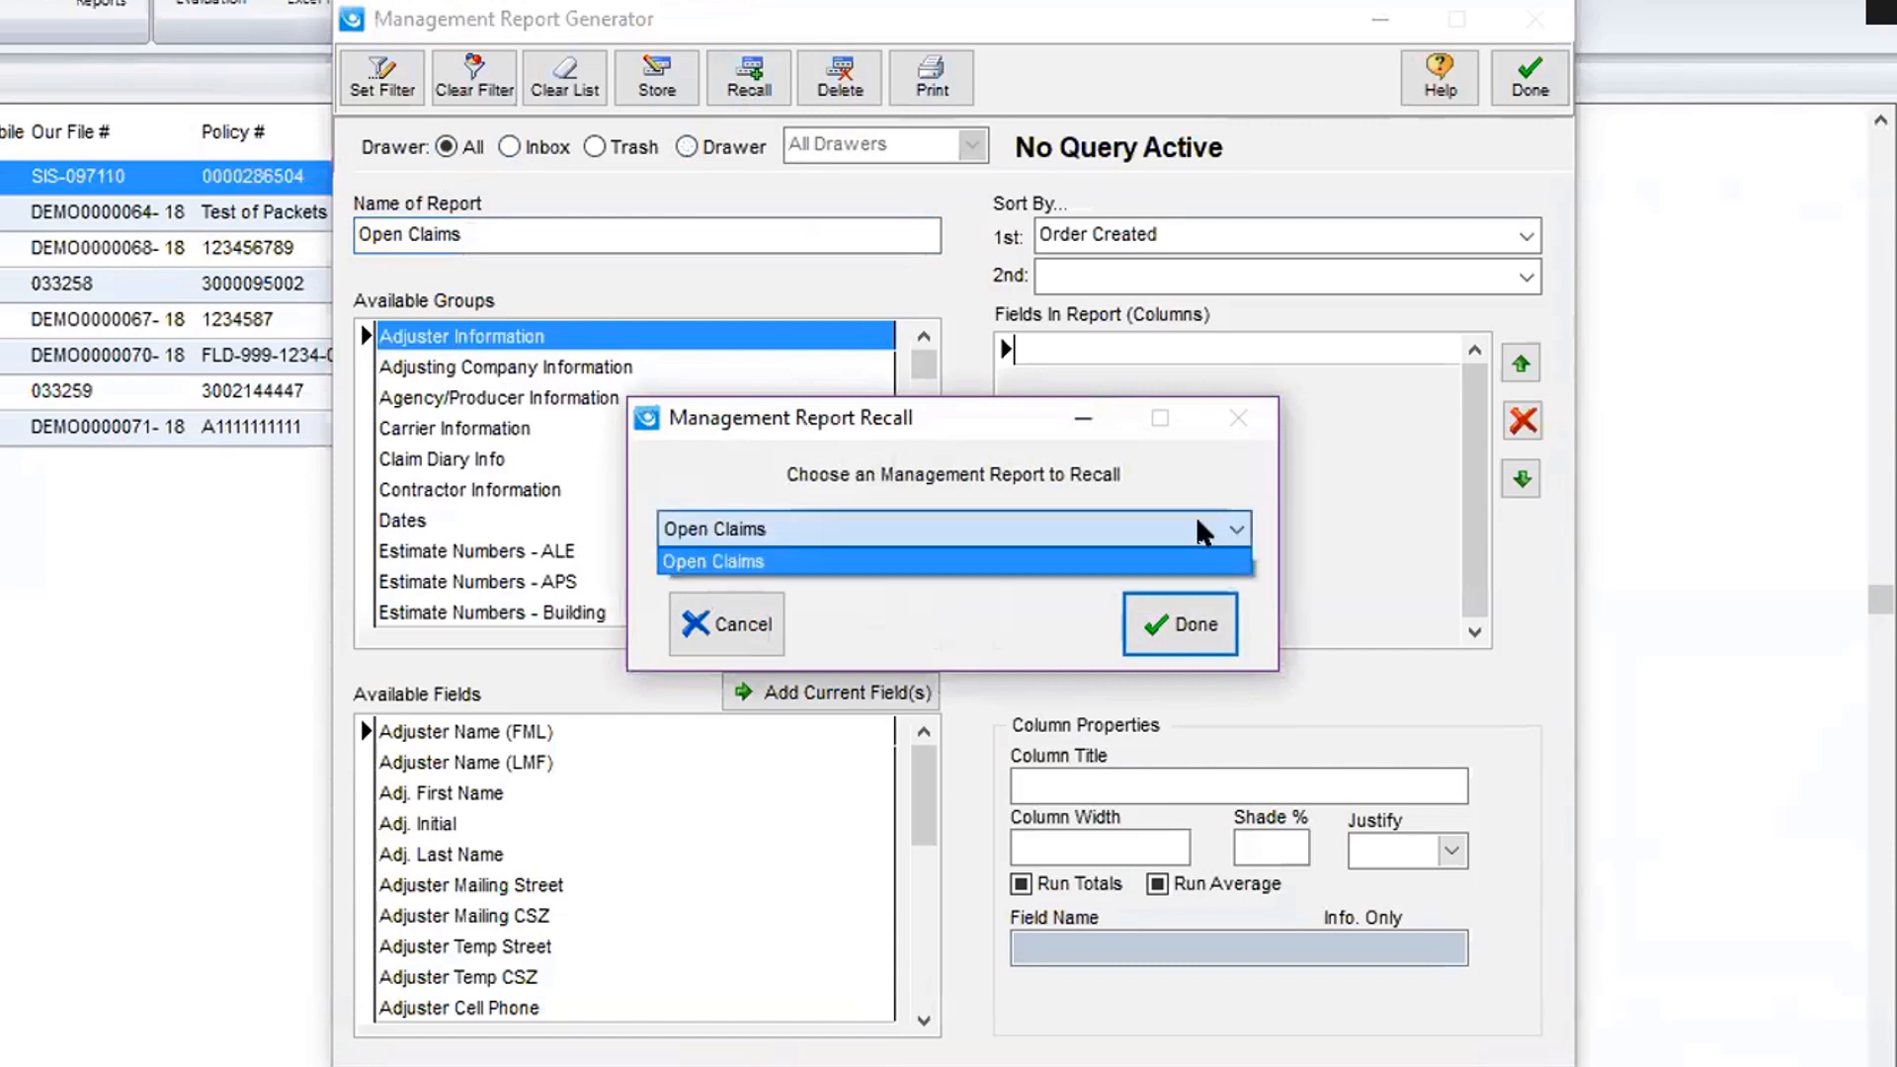
{"action": "left_click", "coordinate": [957, 563]}
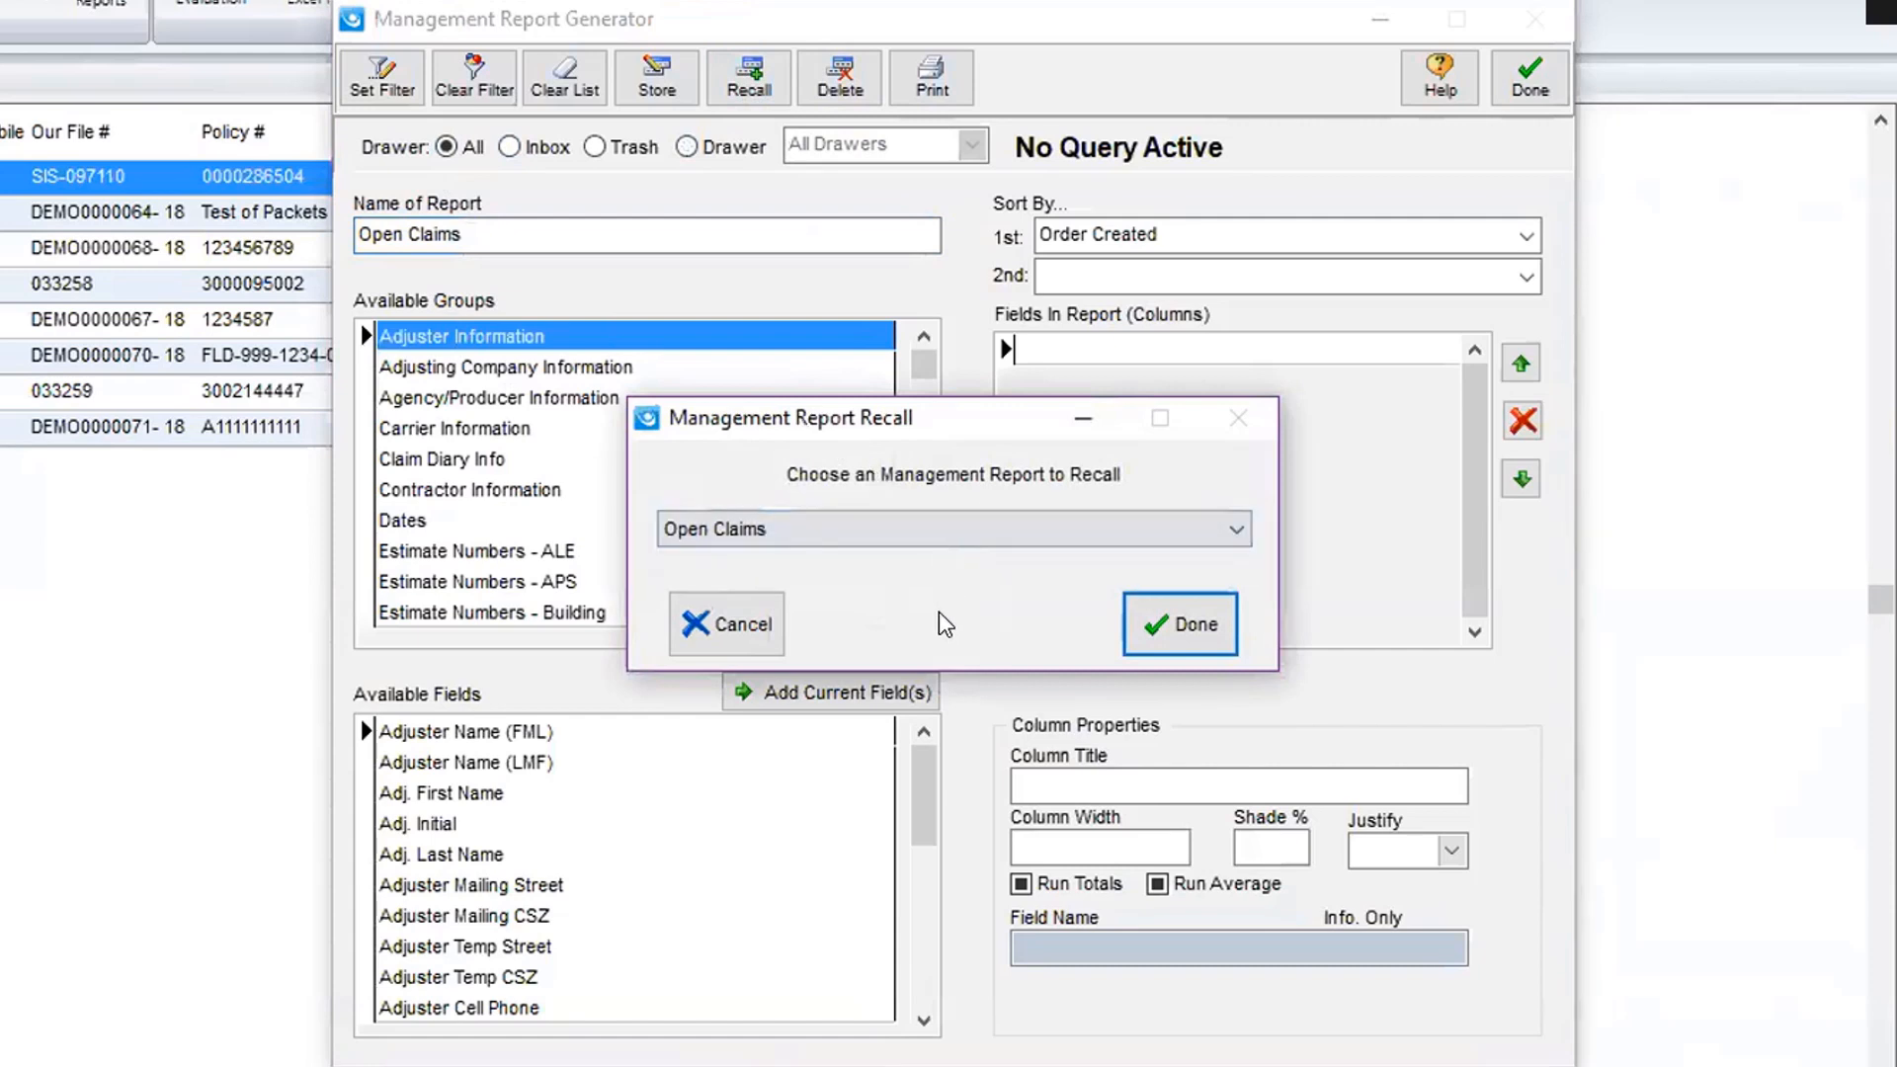
{"action": "left_click", "coordinate": [1196, 627]}
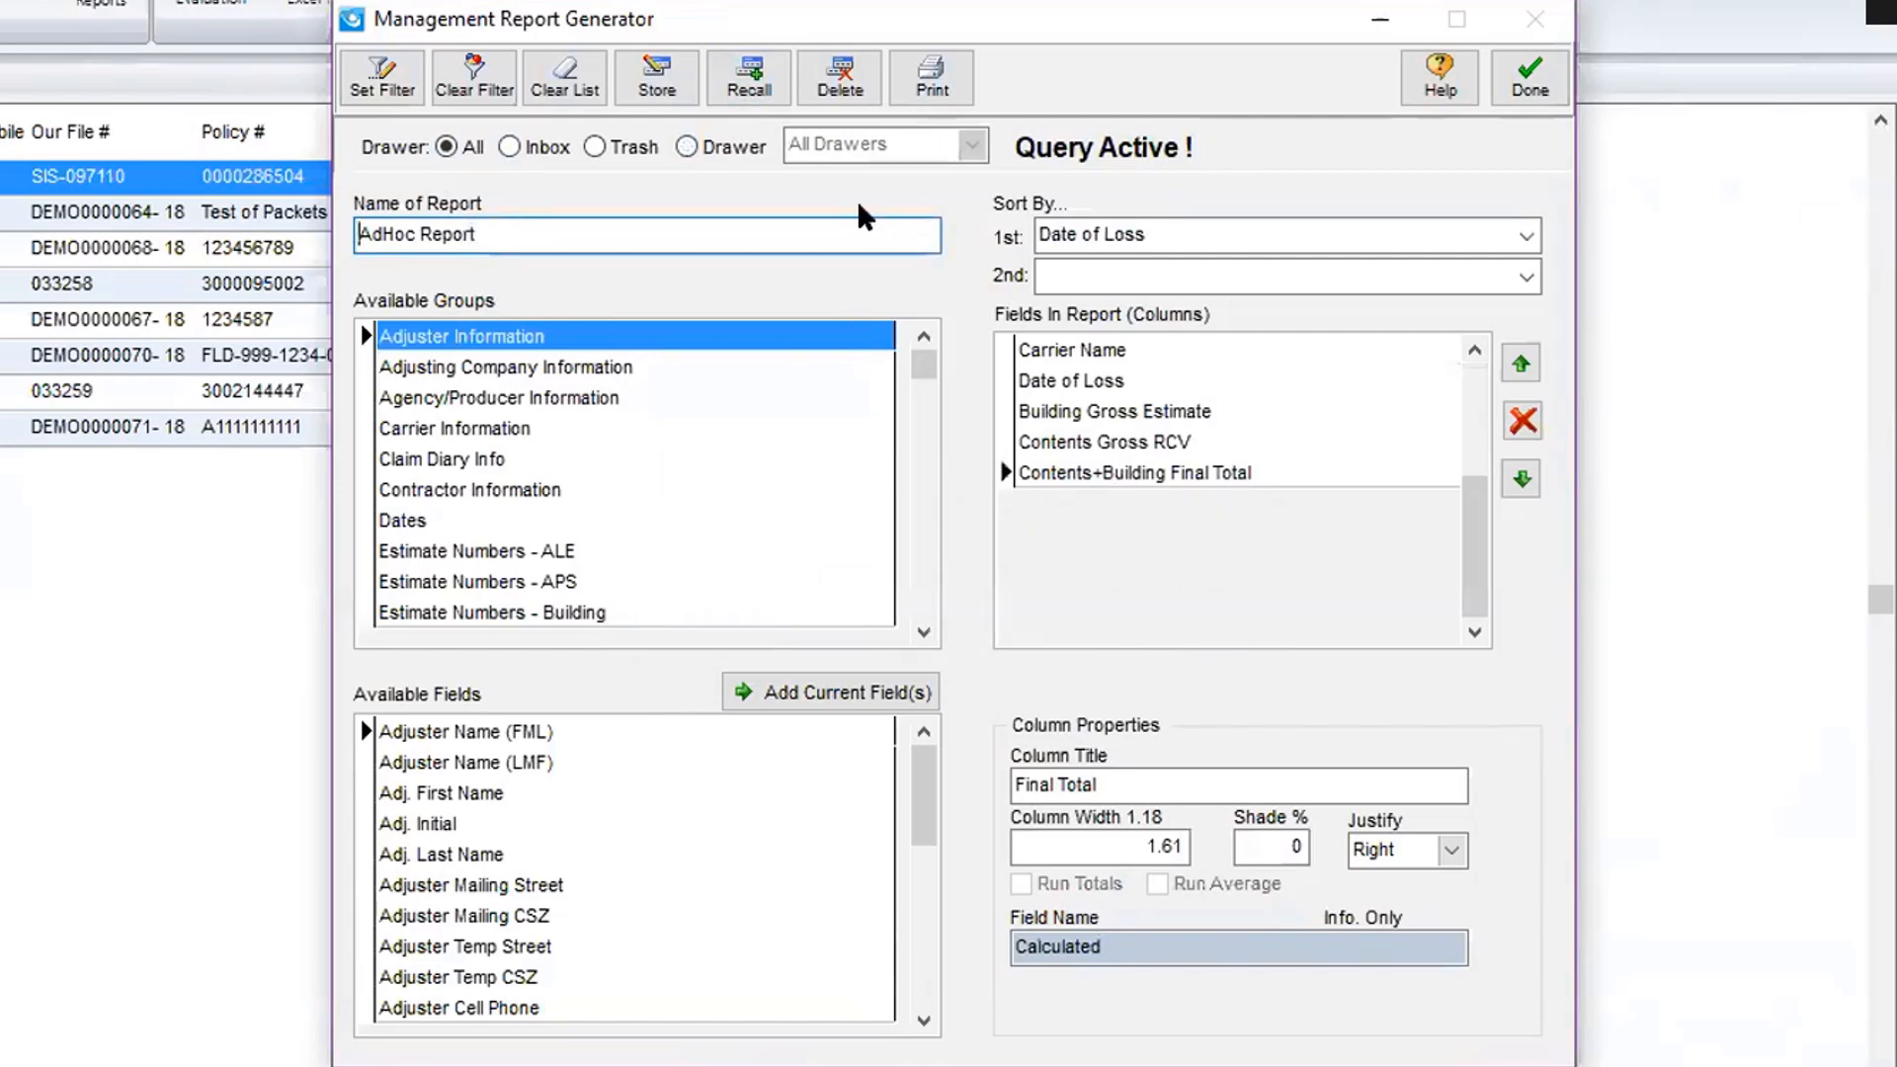
{"action": "left_click", "coordinate": [370, 84]}
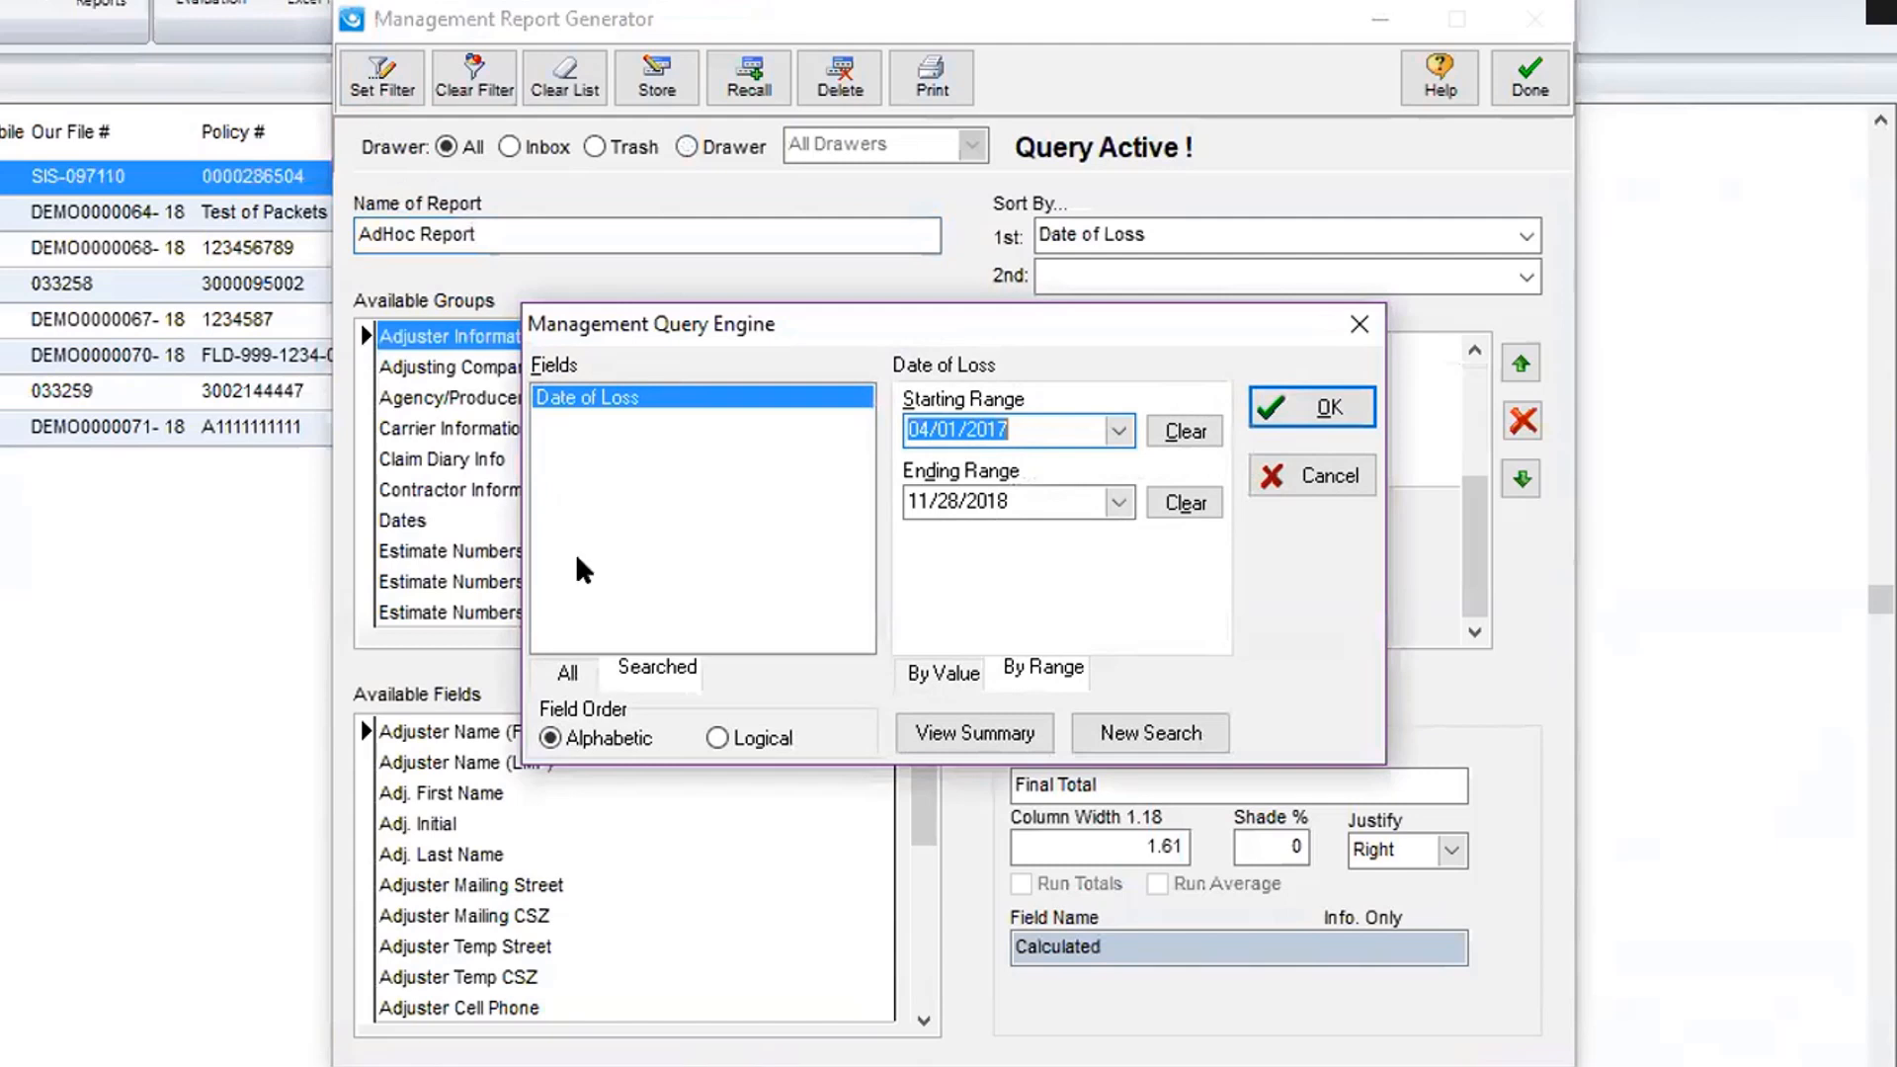
{"action": "left_click", "coordinate": [1288, 405]}
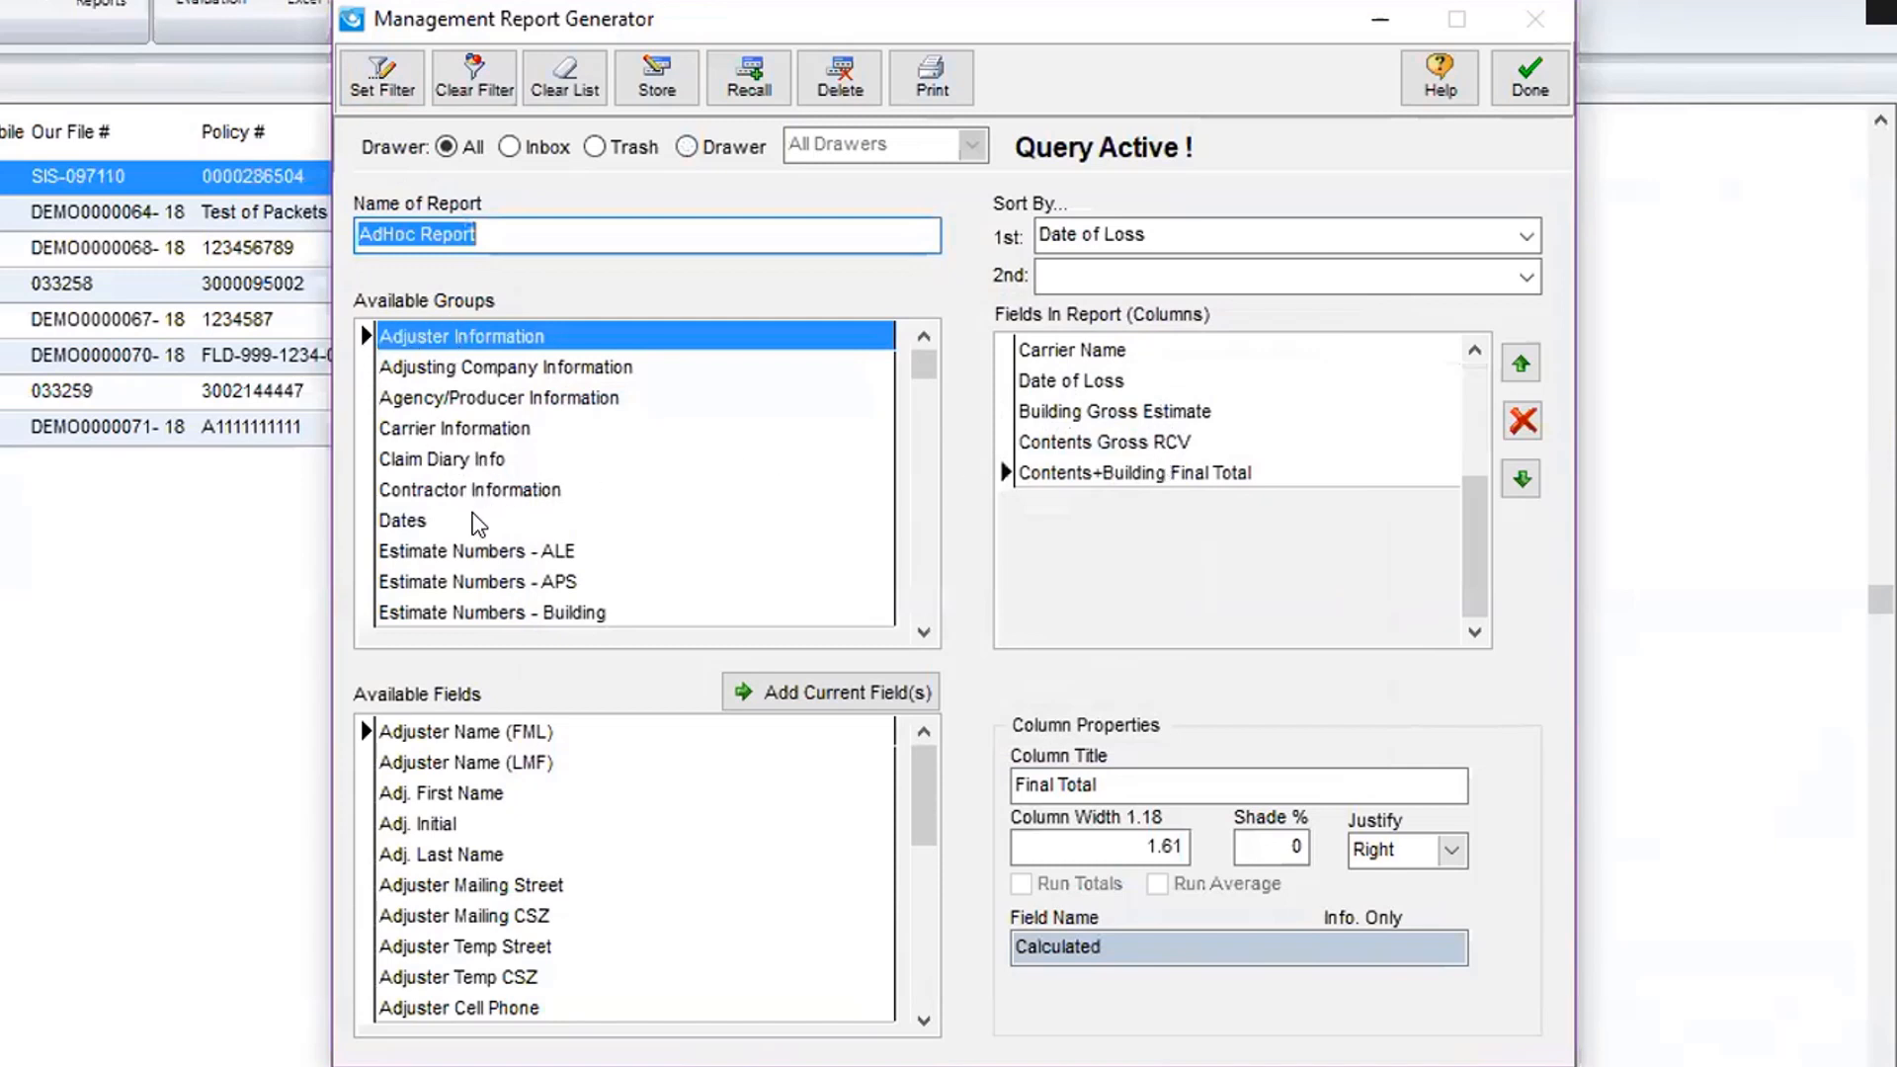
Add the Date Assigned field from the Dates group to the report and move it above Carrier Name.
{"action": "left_click", "coordinate": [396, 516]}
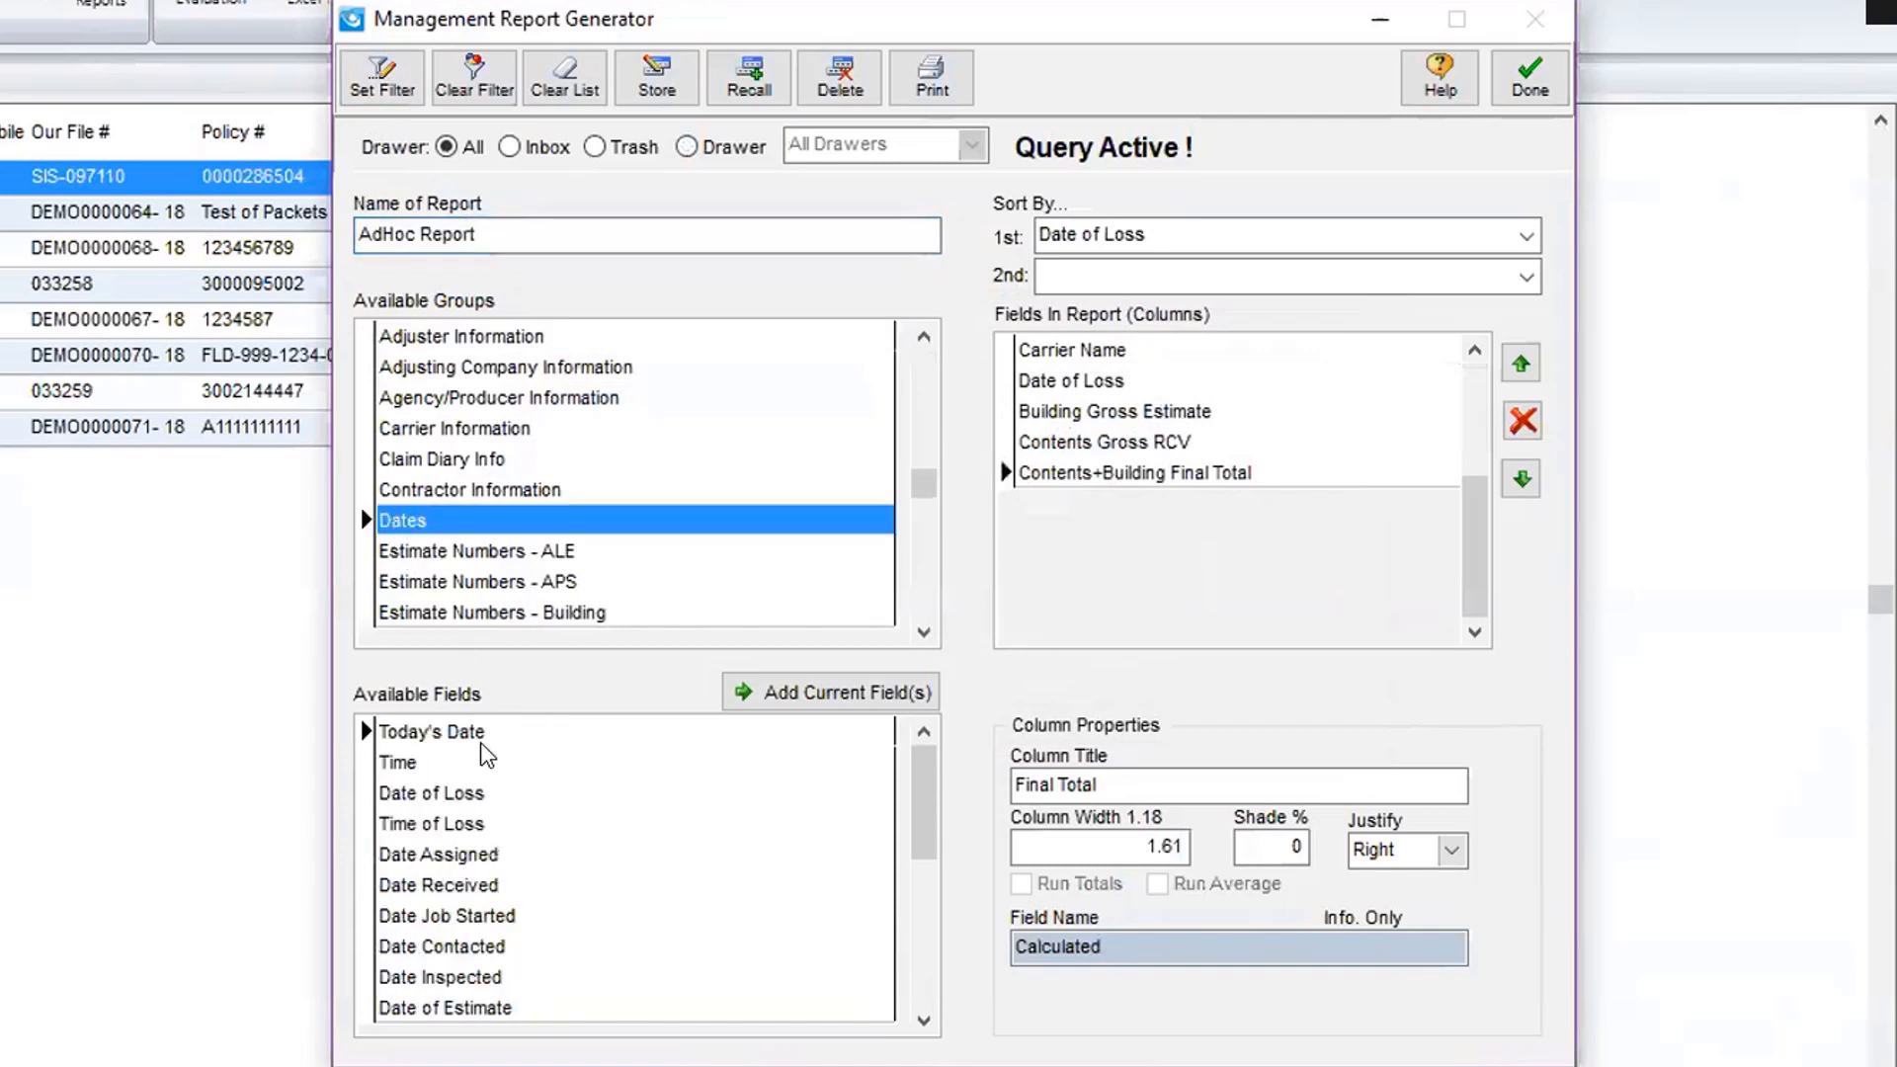
{"action": "left_click", "coordinate": [457, 855]}
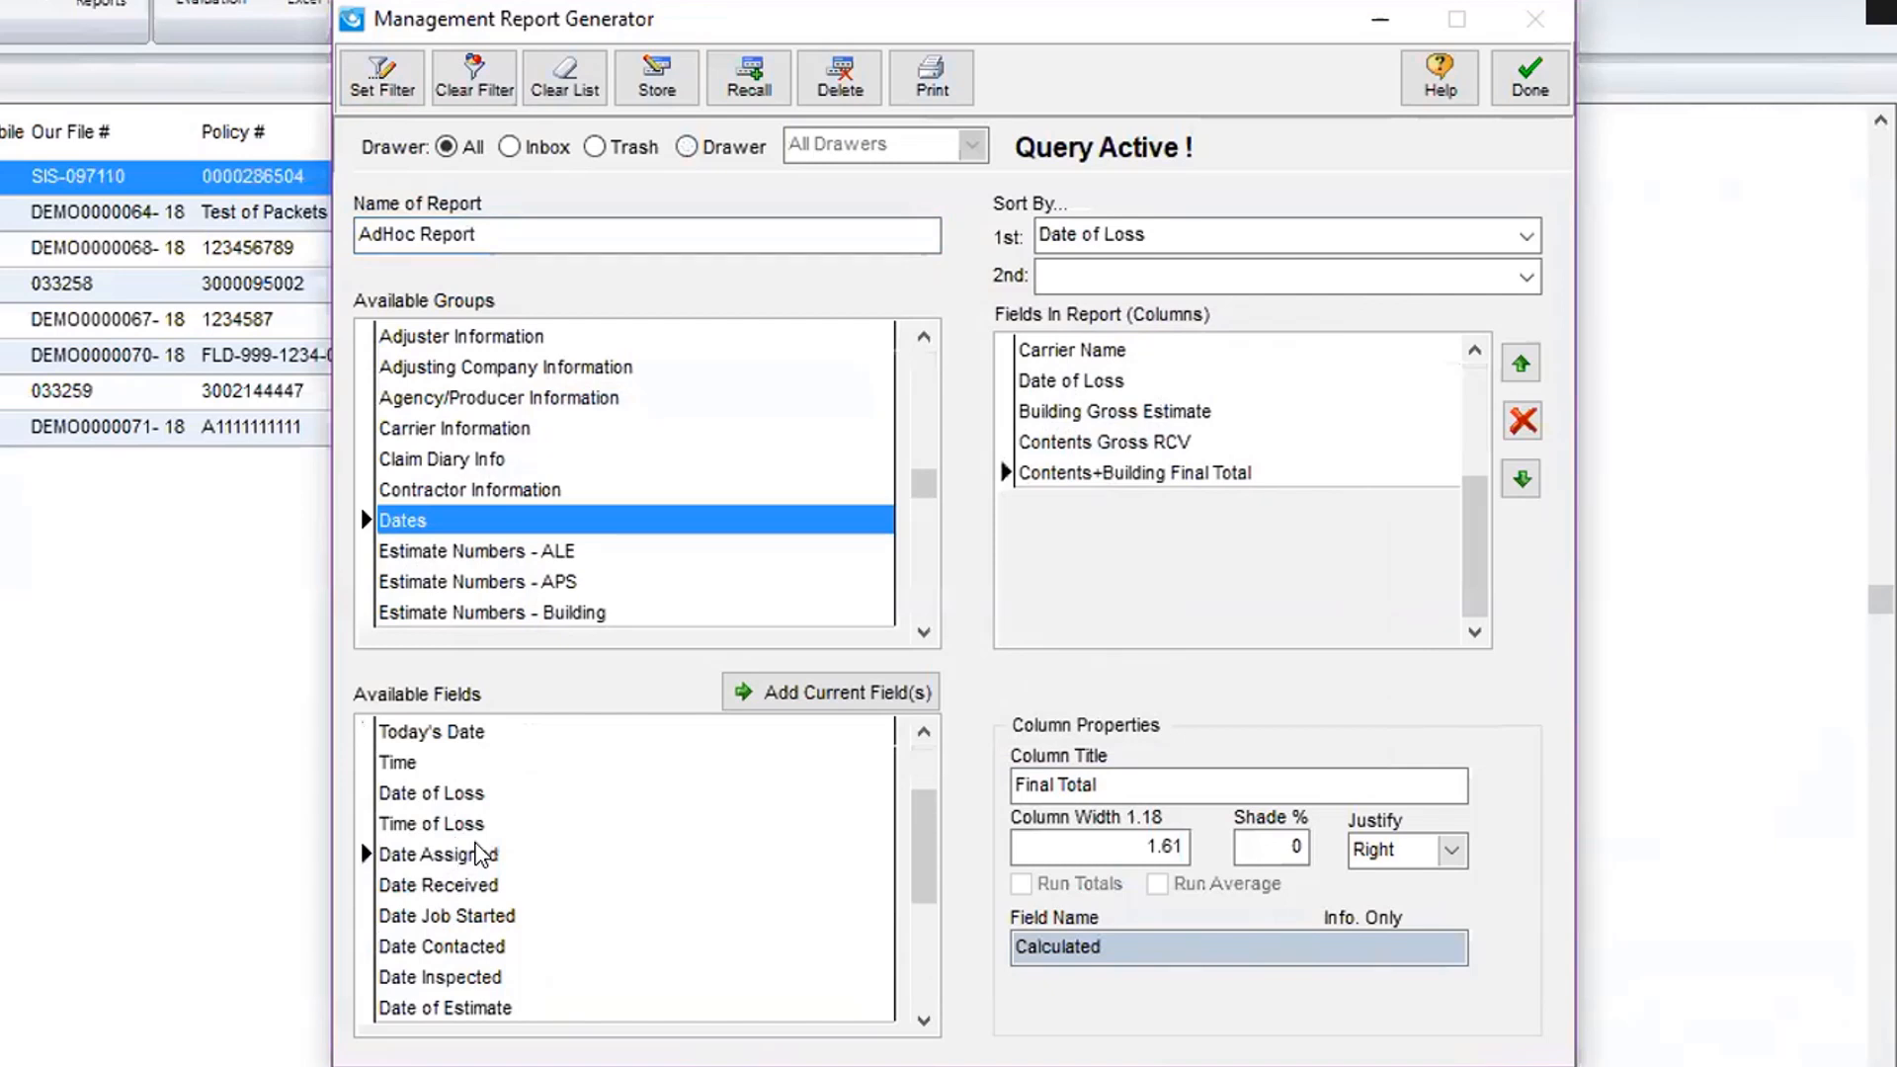
{"action": "left_click", "coordinate": [789, 687]}
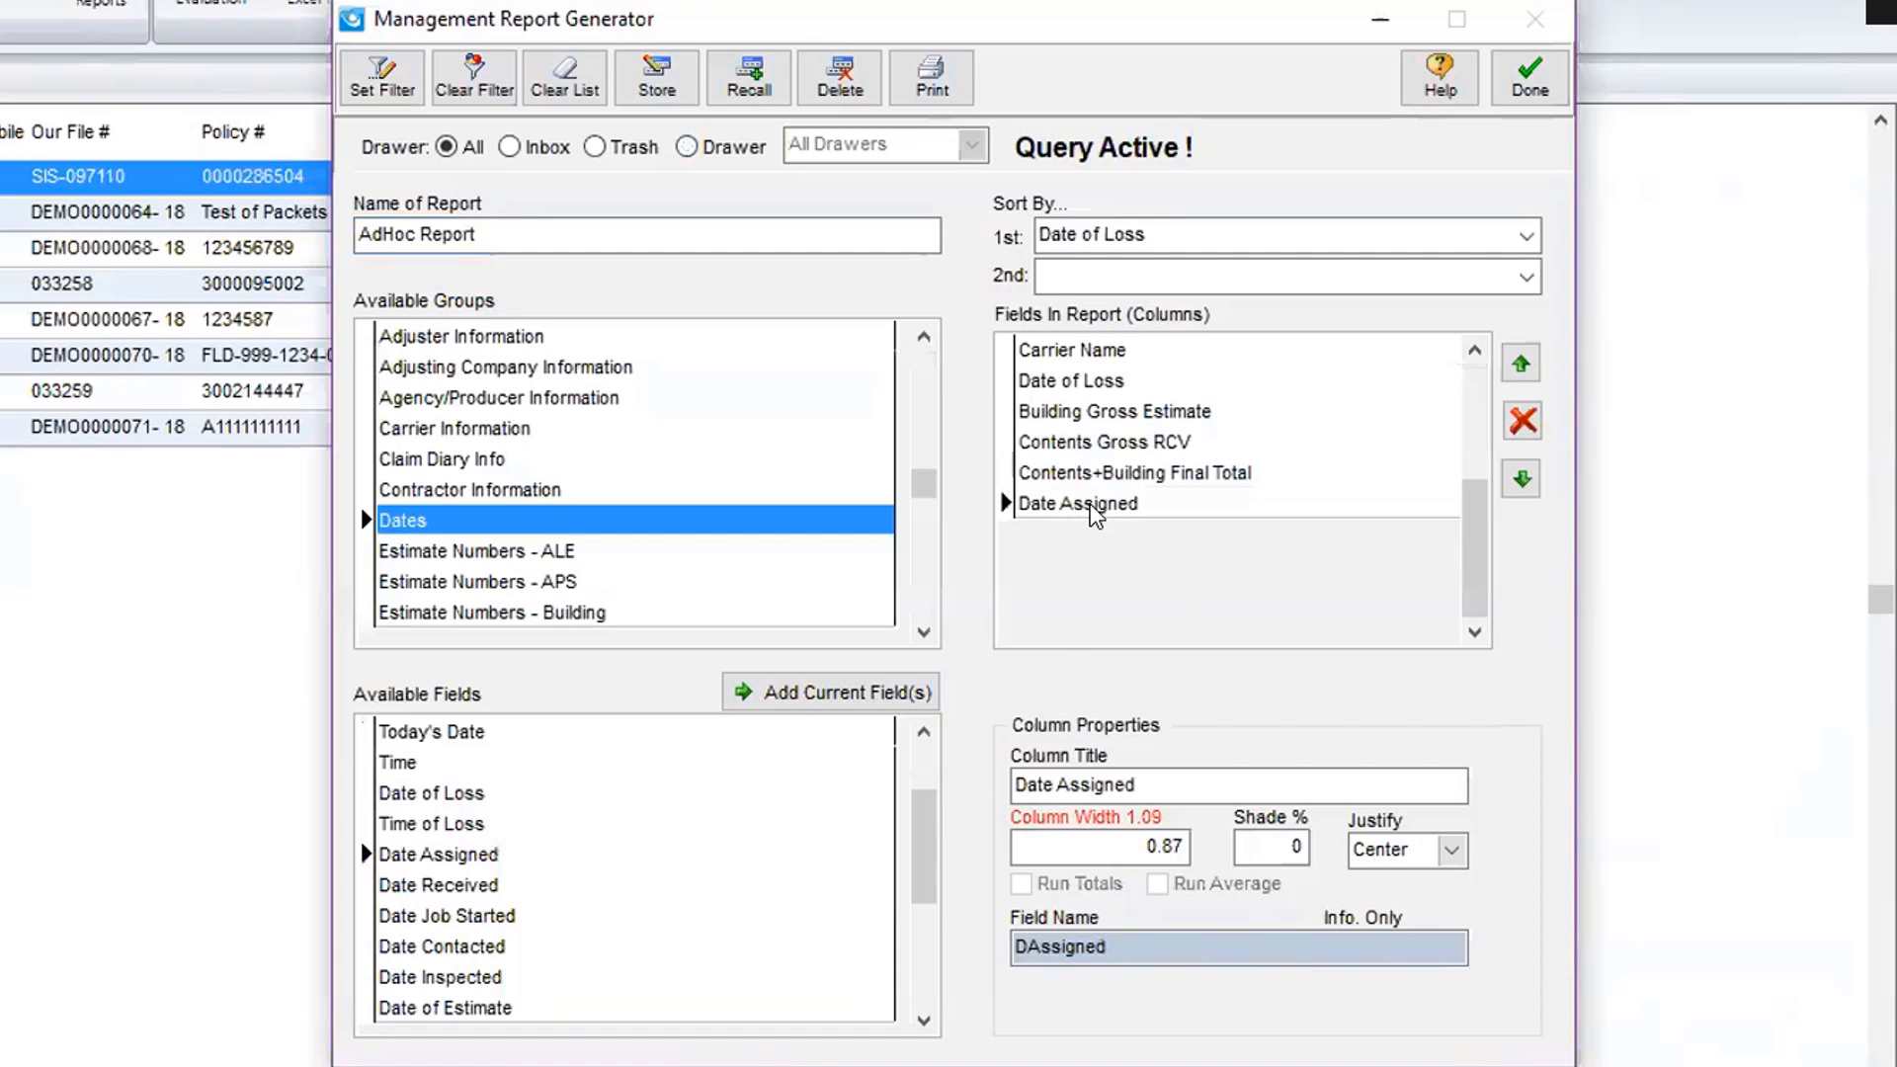
{"action": "left_click", "coordinate": [1521, 368]}
{"action": "left_click", "coordinate": [1522, 368]}
{"action": "left_click", "coordinate": [1522, 368]}
{"action": "left_click", "coordinate": [1521, 368]}
{"action": "left_click", "coordinate": [1522, 368]}
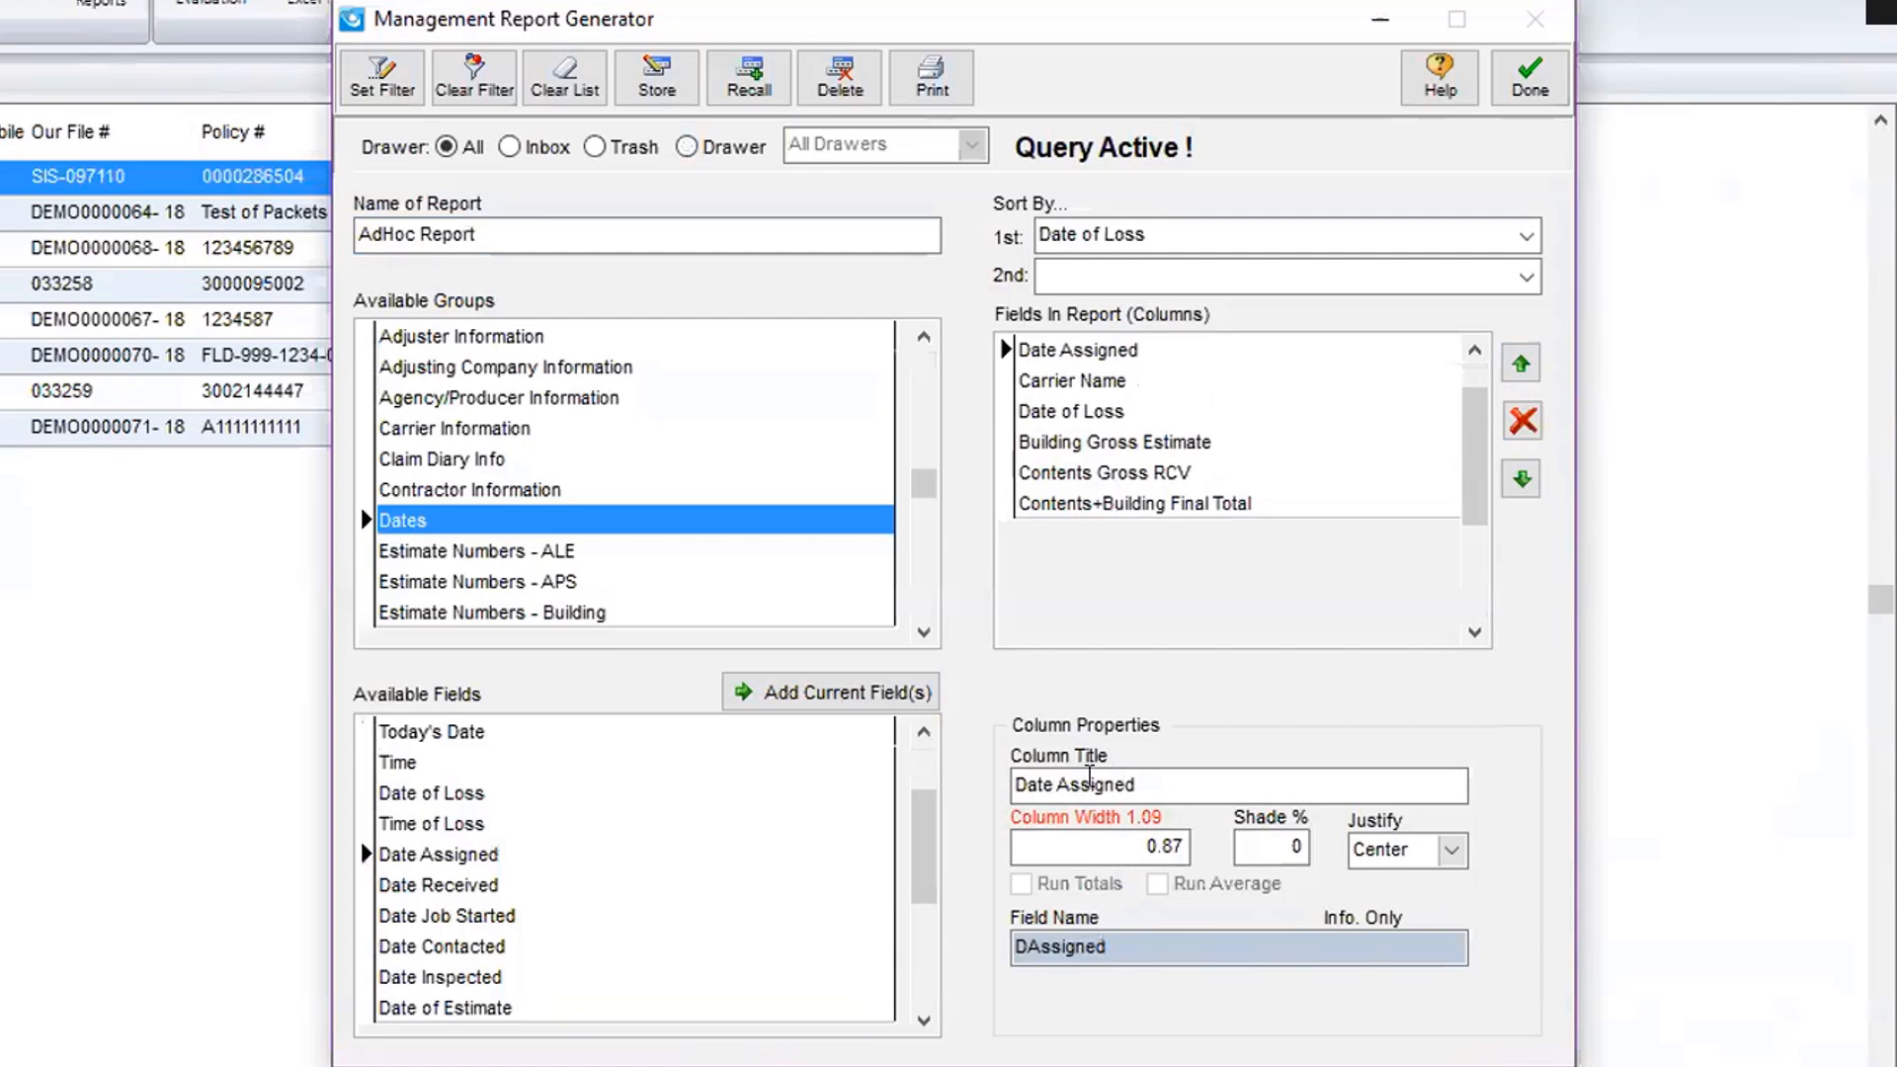
Change the Date Assigned field's column title to "Assigned".
{"action": "left_click", "coordinate": [1143, 781]}
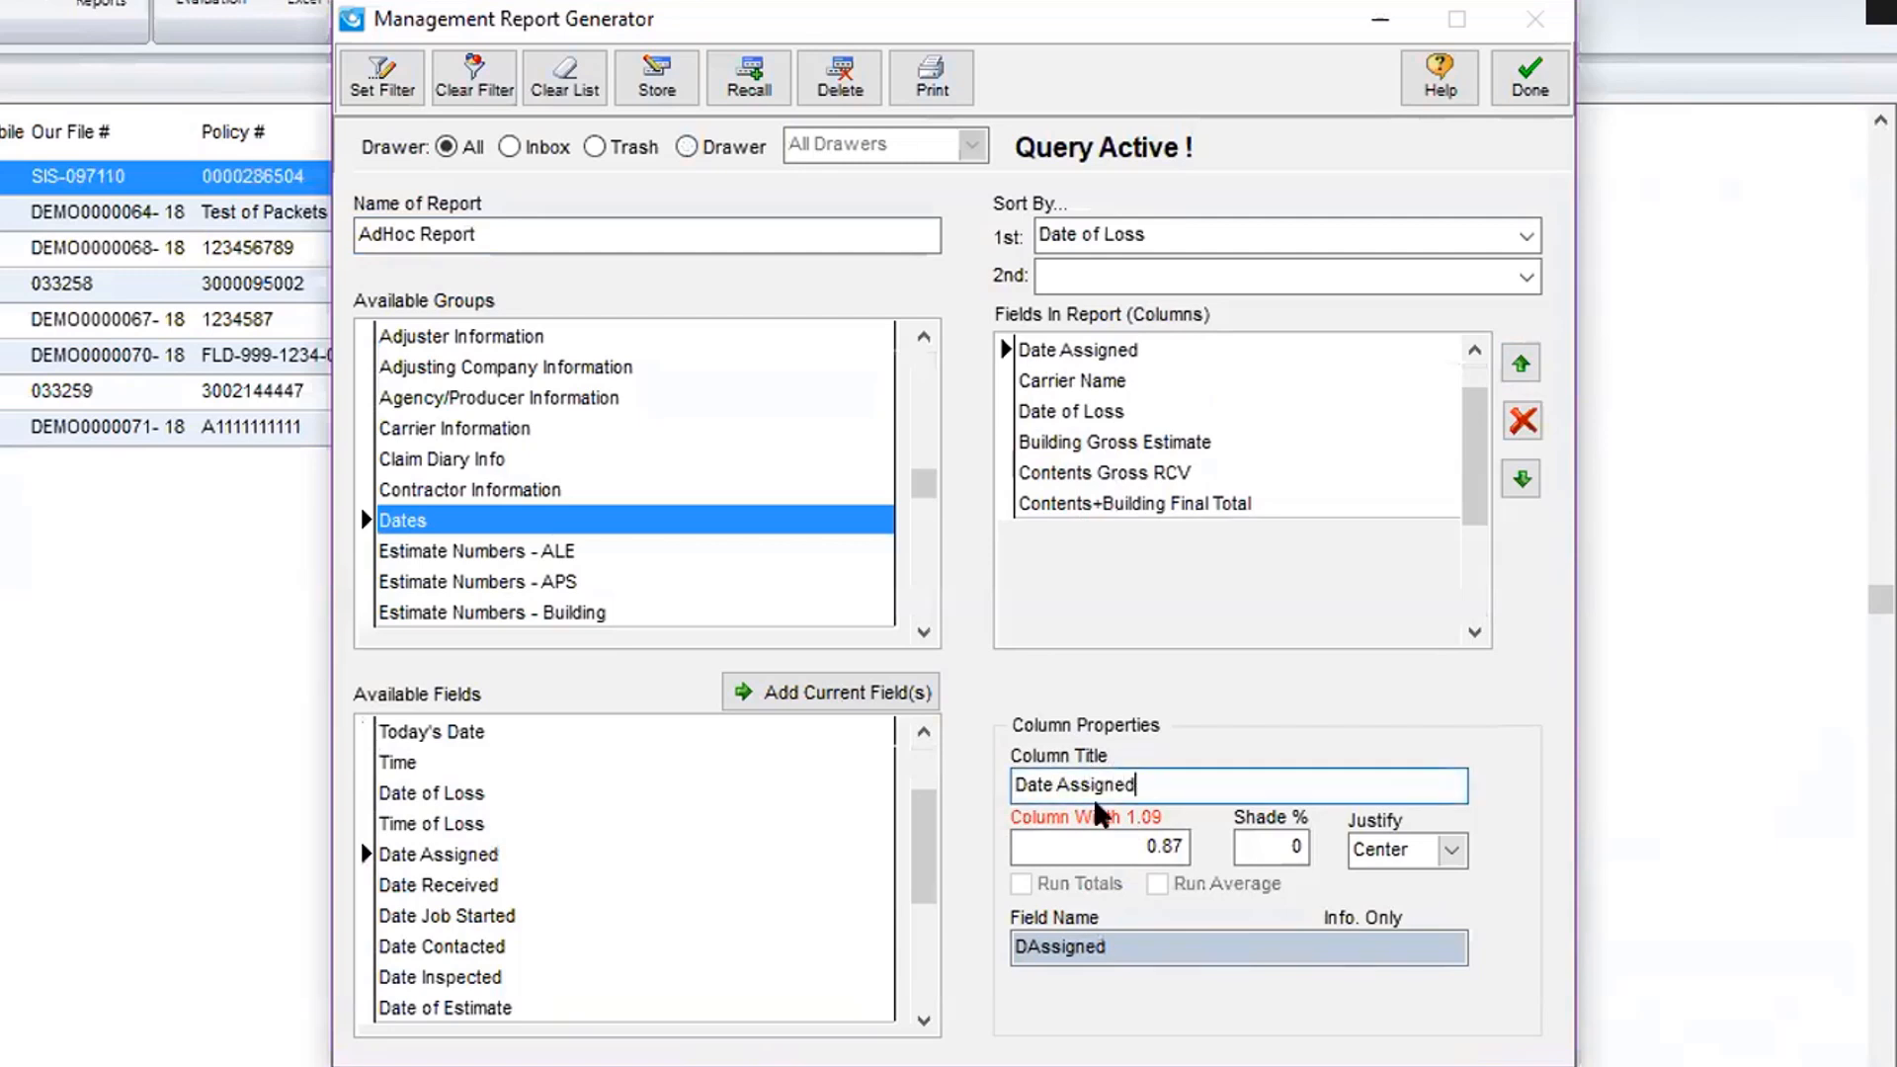
{"action": "key", "text": "BackSpace"}
{"action": "key", "text": "BackSpace"}
{"action": "key", "text": "BackSpace"}
{"action": "key", "text": "BackSpace"}
{"action": "key", "text": "BackSpace"}
{"action": "key", "text": "BackSpace"}
{"action": "key", "text": "BackSpace"}
{"action": "key", "text": "BackSpace"}
{"action": "key", "text": "BackSpace"}
{"action": "key", "text": "BackSpace"}
{"action": "key", "text": "BackSpace"}
{"action": "key", "text": "BackSpace"}
{"action": "key", "text": "BackSpace"}
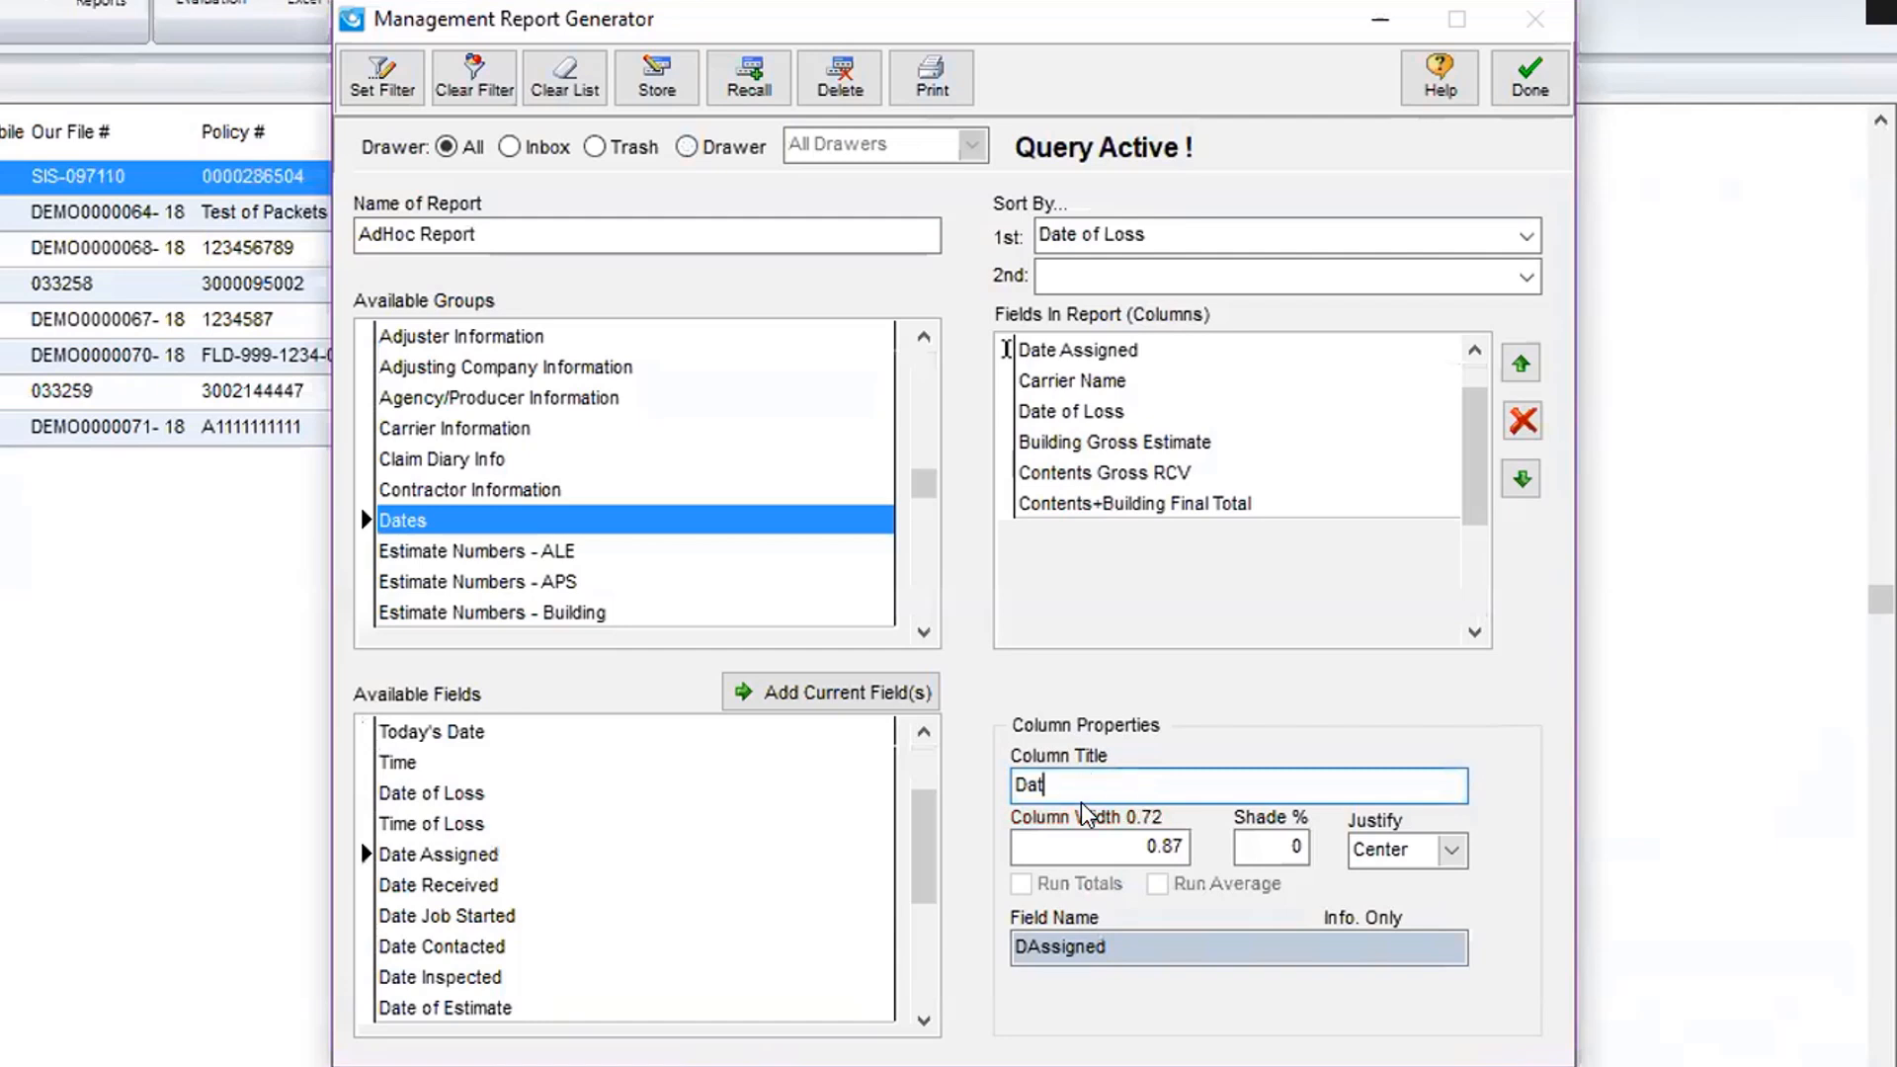
{"action": "type", "text": "Ass"}
{"action": "type", "text": "it"}
{"action": "key", "text": "BackSpace"}
{"action": "key", "text": "BackSpace"}
{"action": "key", "text": "BackSpace"}
{"action": "key", "text": "BackSpace"}
{"action": "type", "text": "ssigned"}
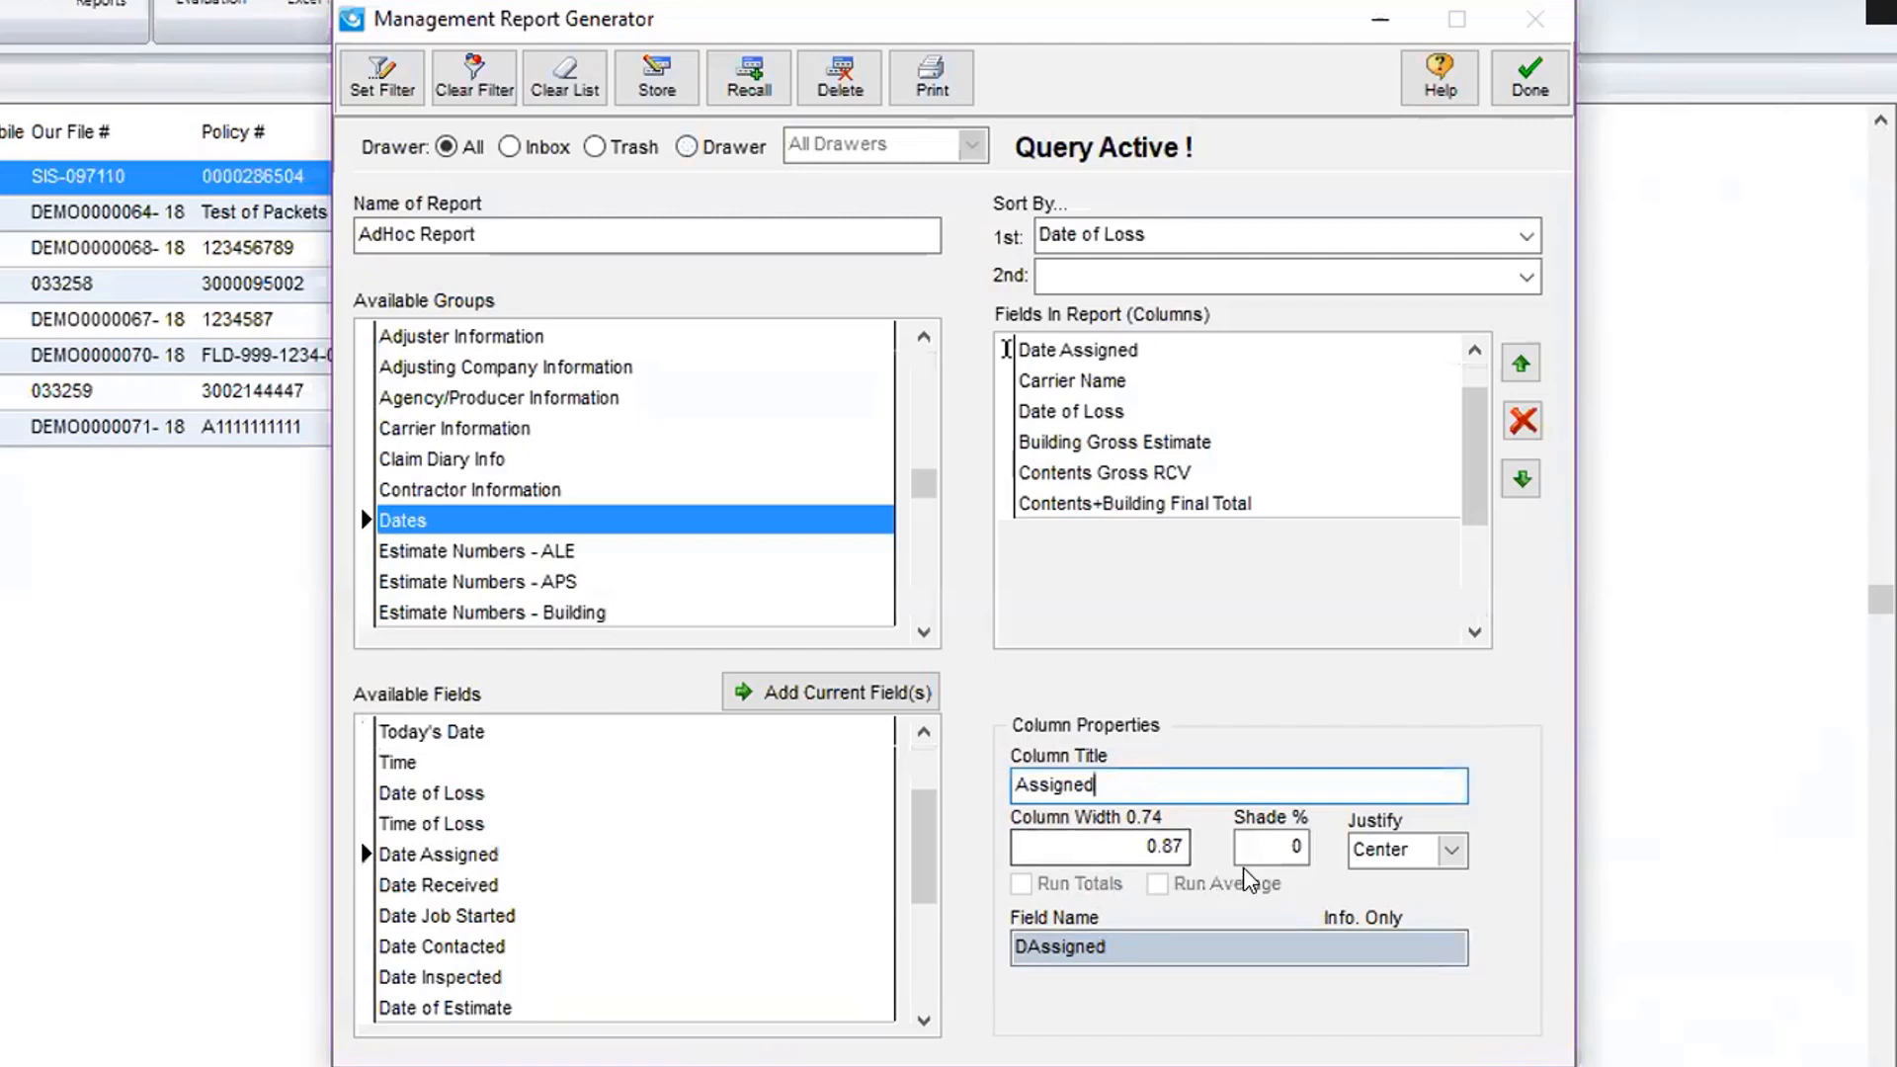
Set the Assigned column's shade to 10% and its justification to Center.
{"action": "left_click", "coordinate": [1275, 847]}
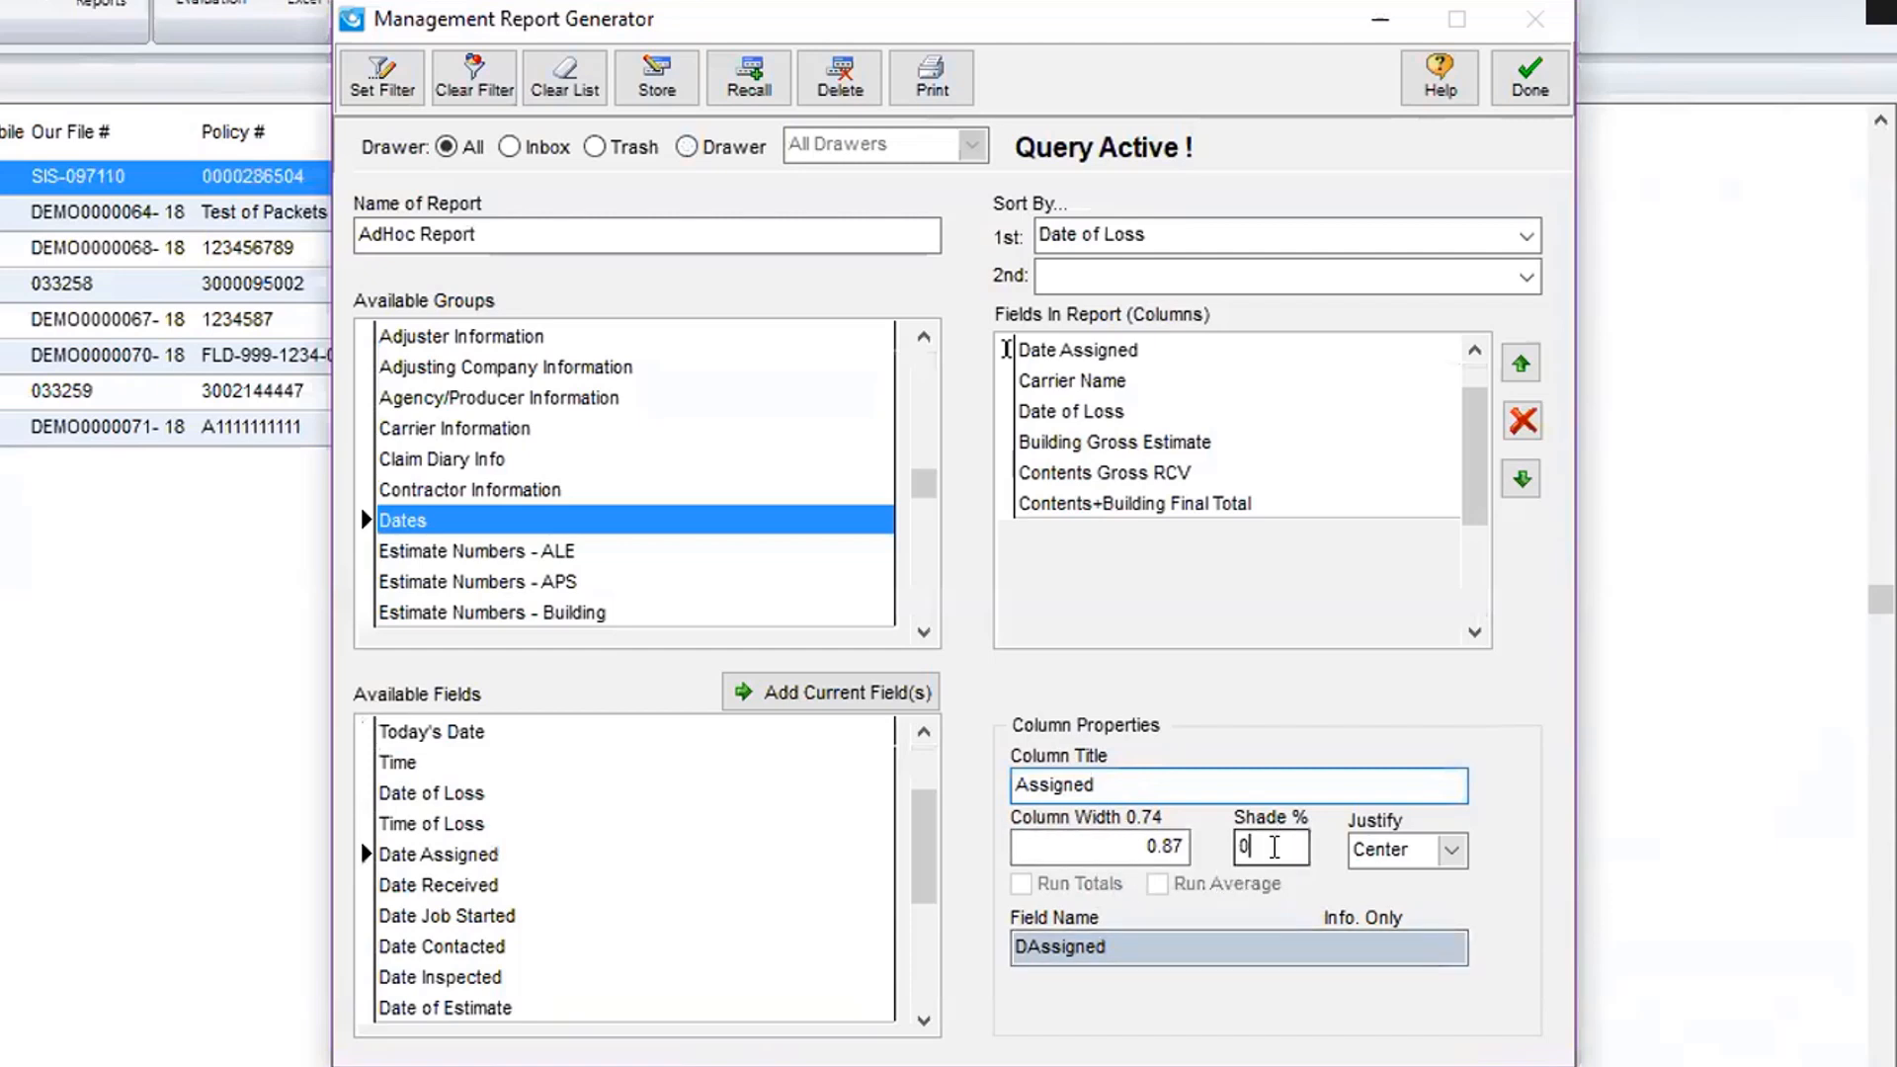
{"action": "key", "text": "BackSpace"}
{"action": "type", "text": "10"}
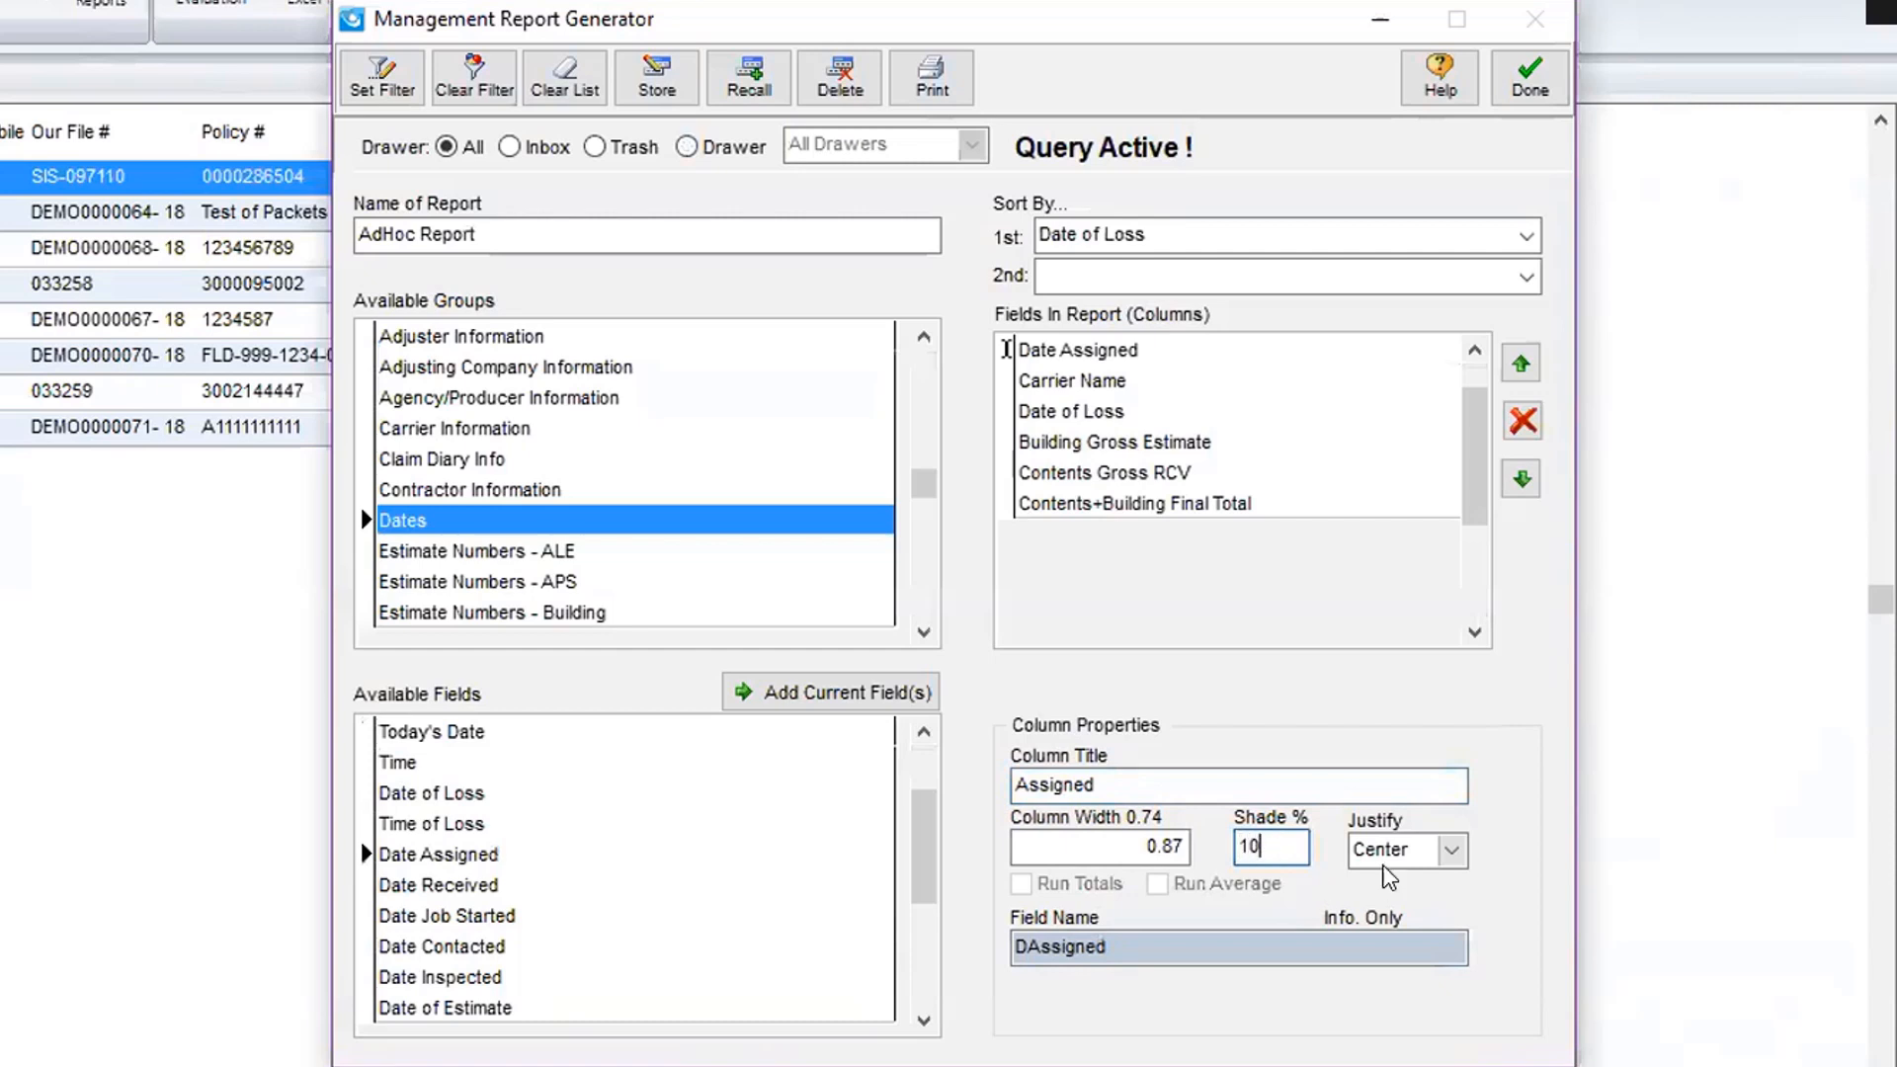
{"action": "left_click", "coordinate": [1449, 851]}
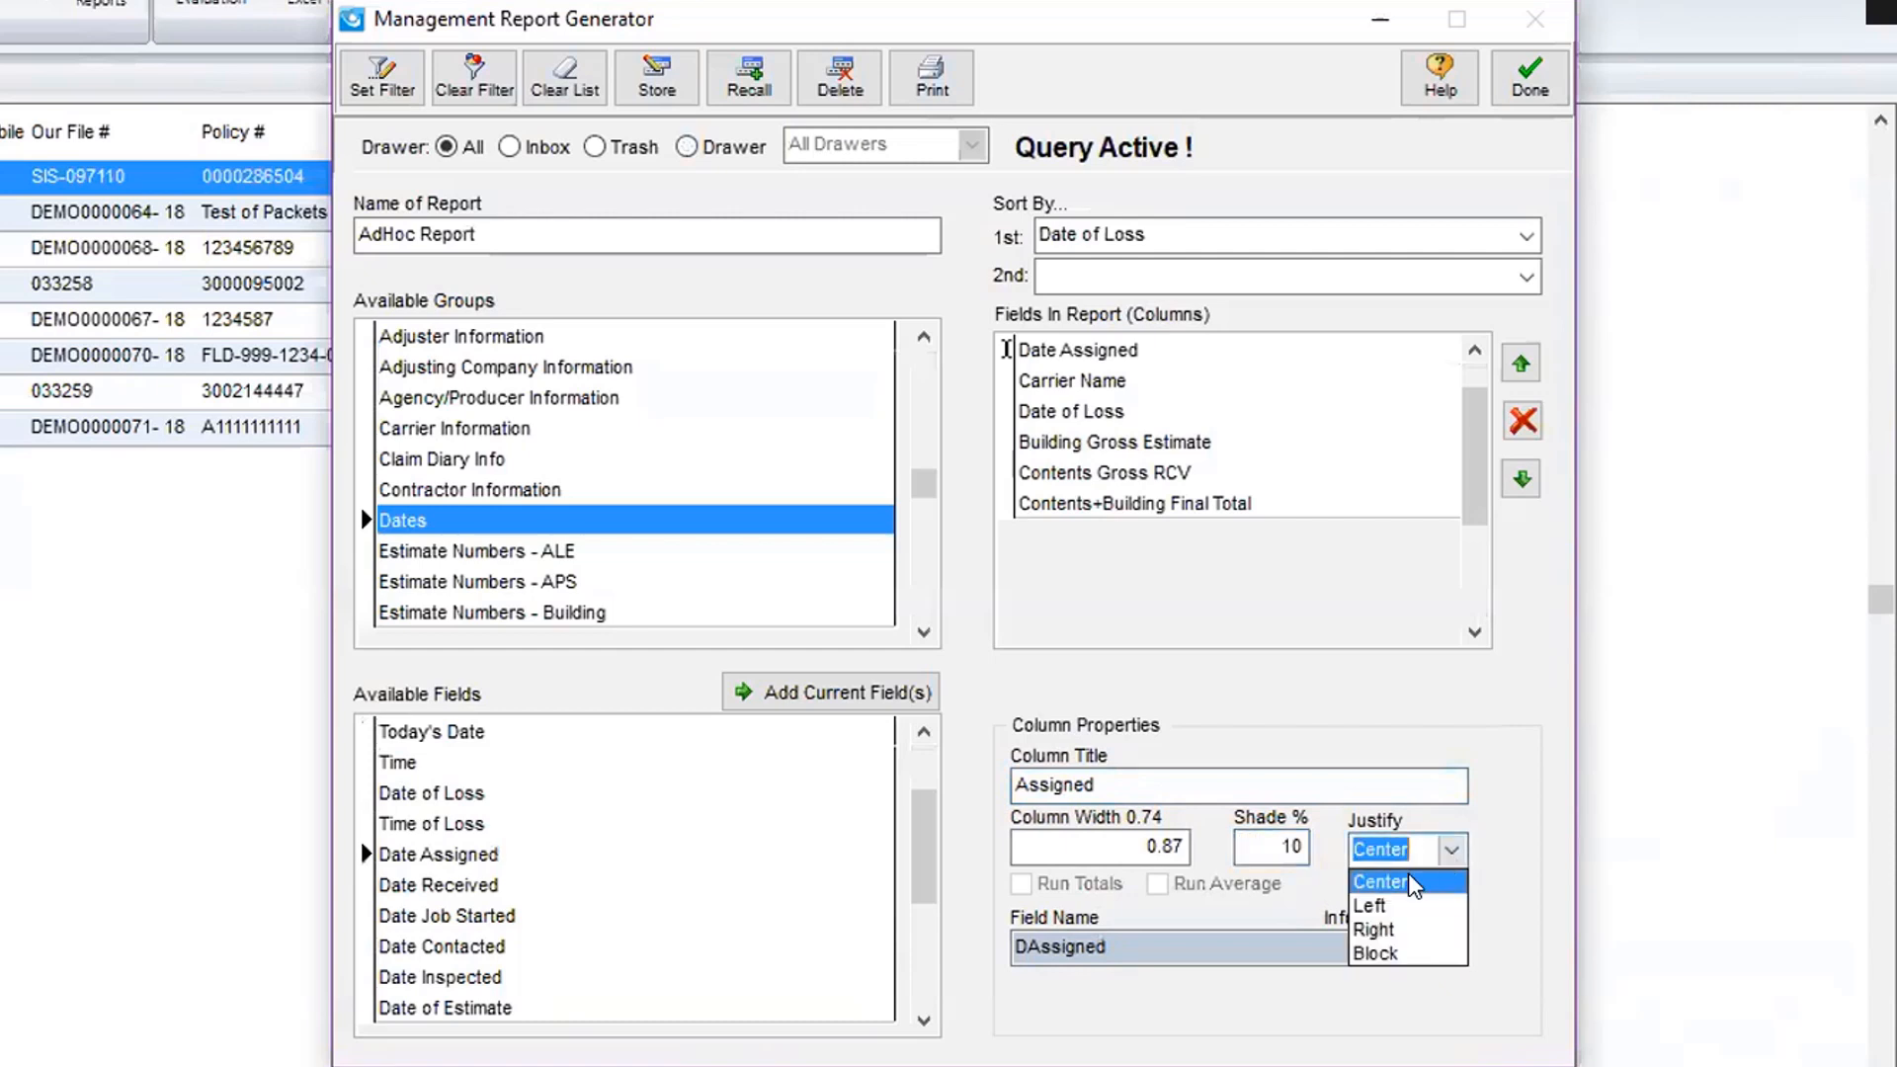
{"action": "left_click", "coordinate": [1372, 867]}
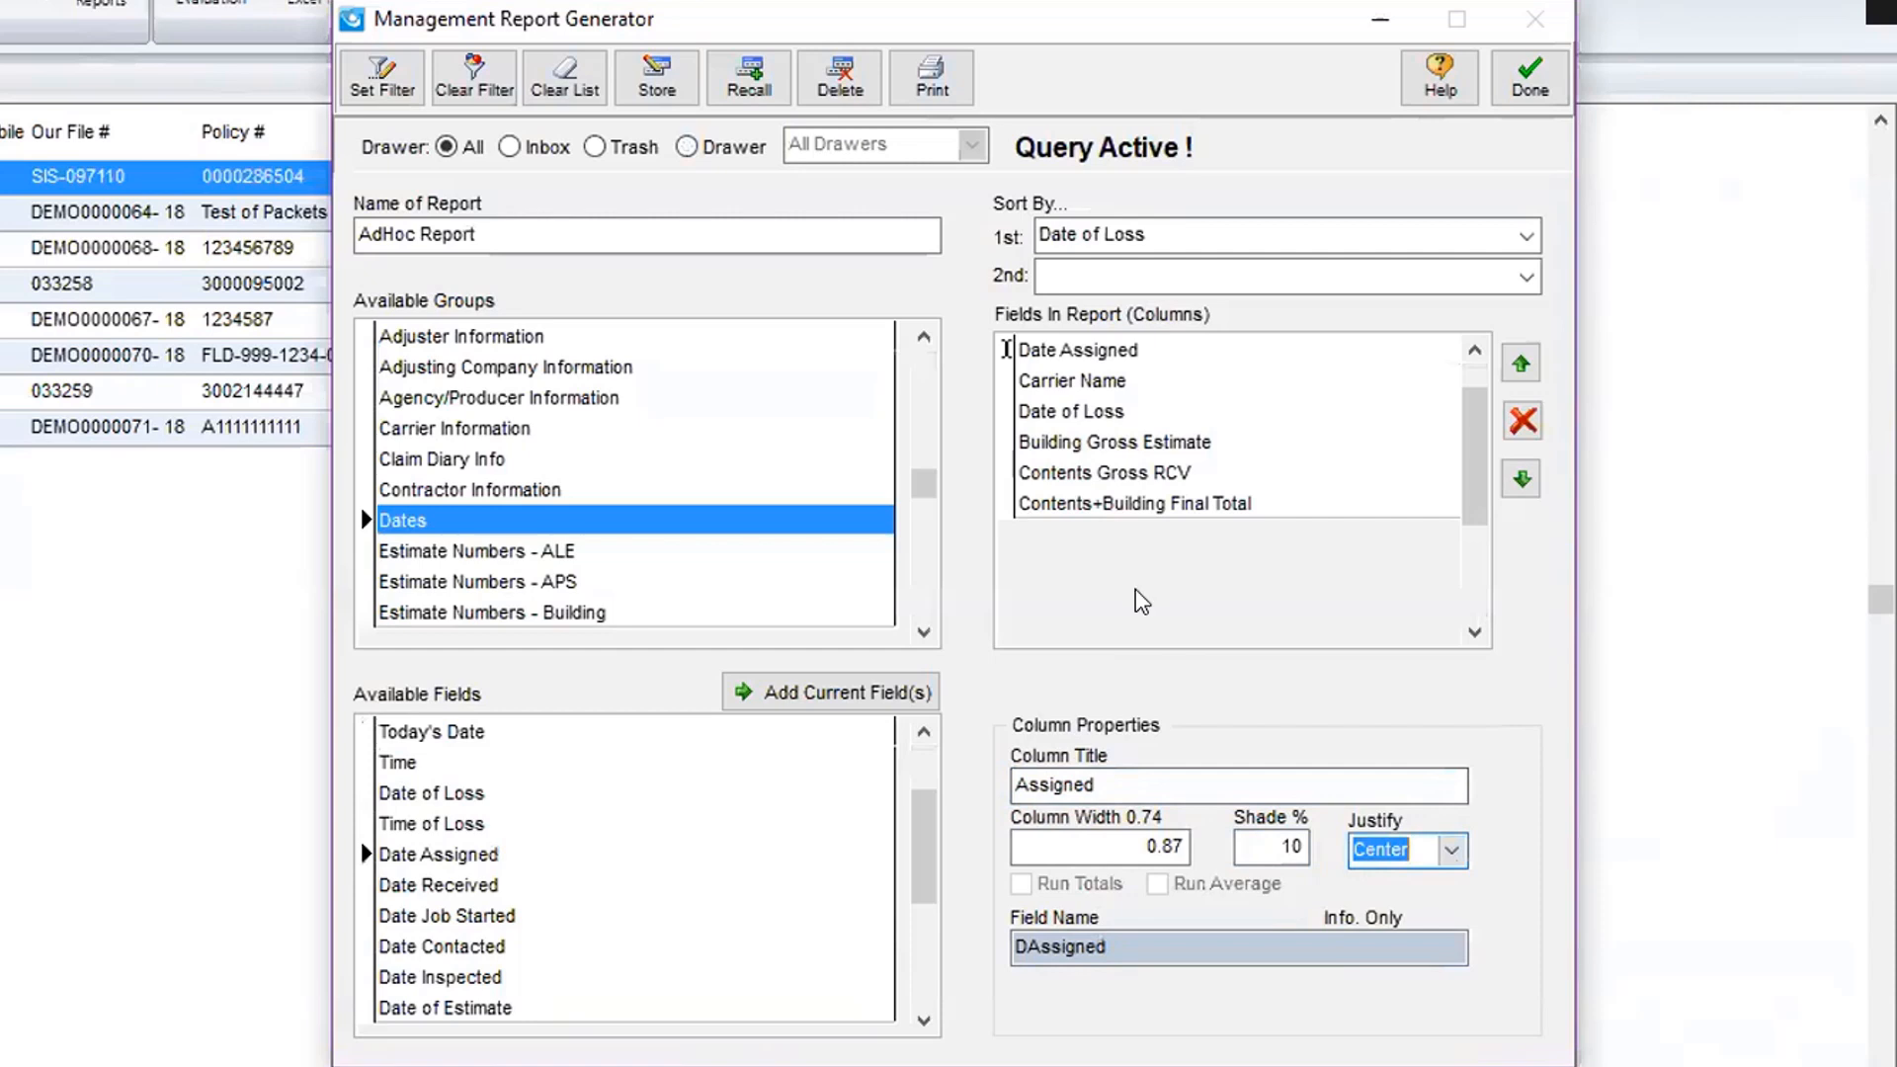
Set the Building Gross Estimate column's shade to 20% and turn on Run Totals for it.
{"action": "left_click", "coordinate": [1057, 444]}
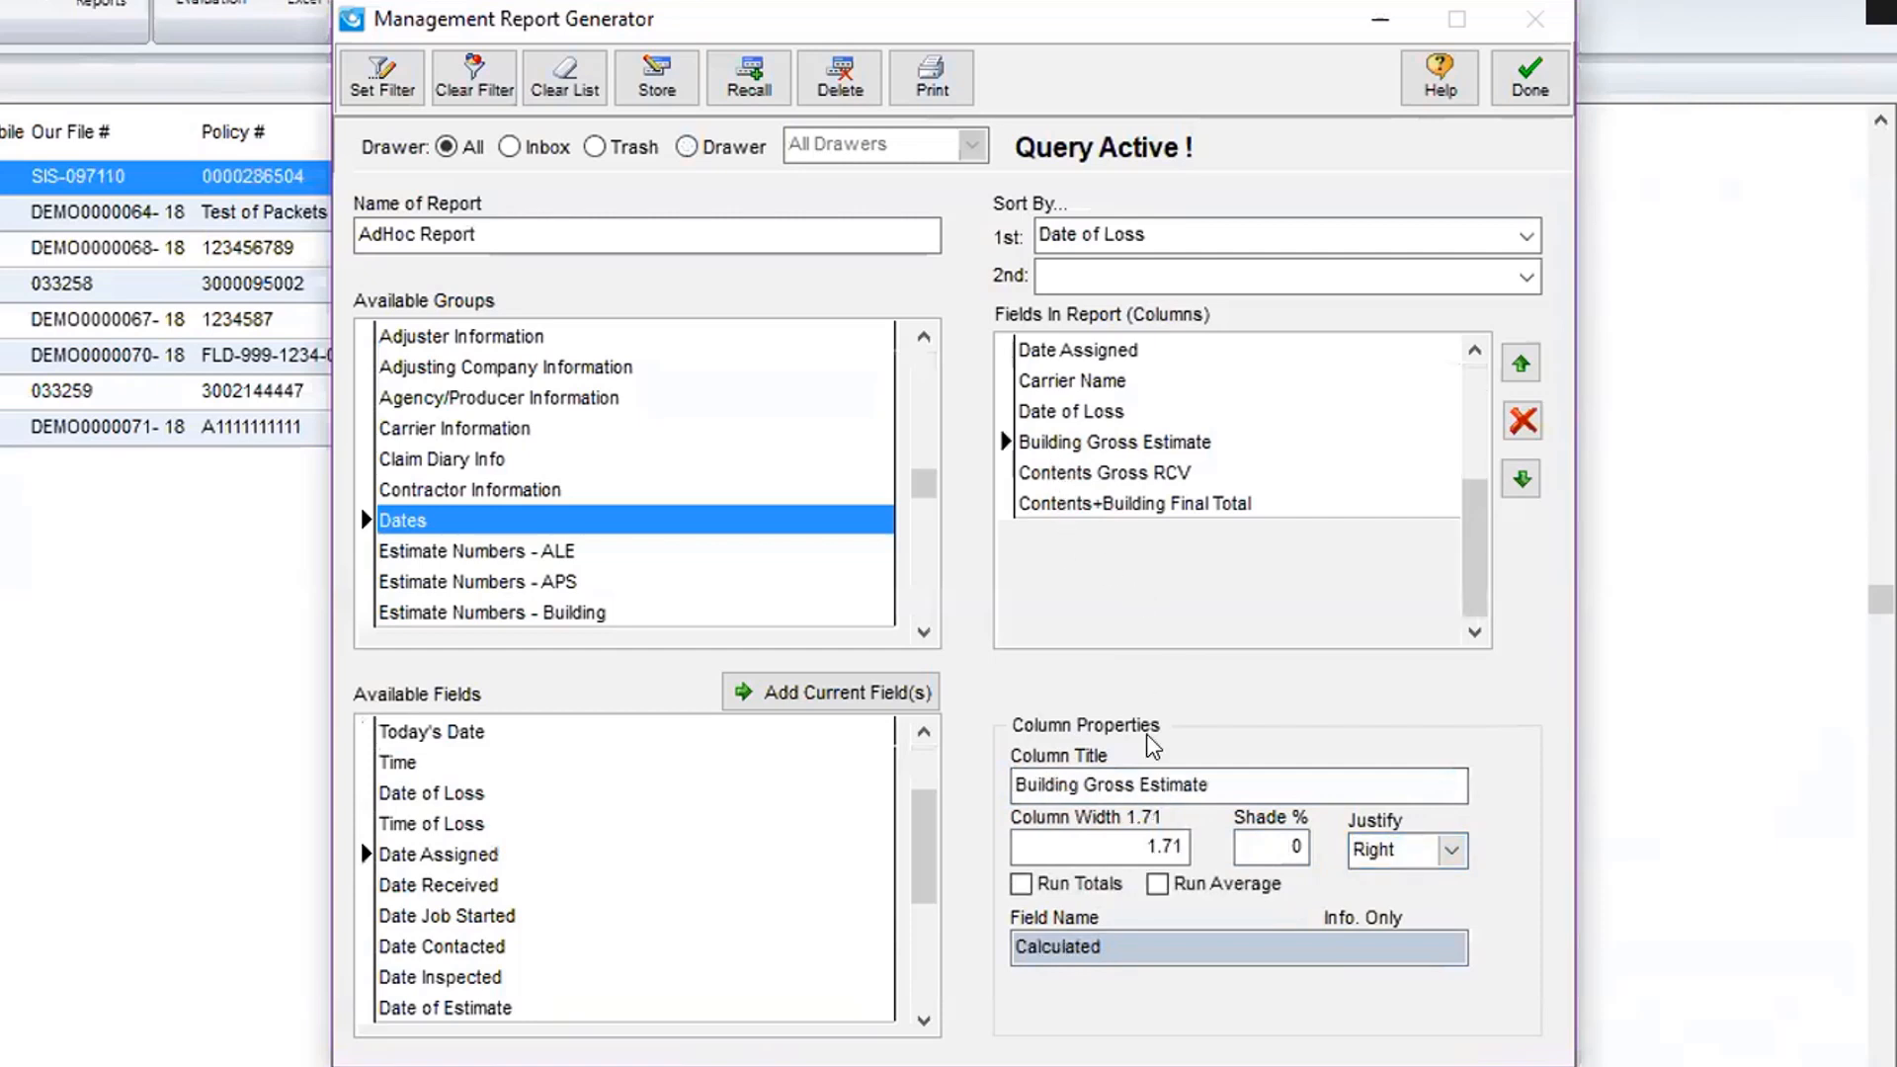
{"action": "left_click", "coordinate": [1222, 781]}
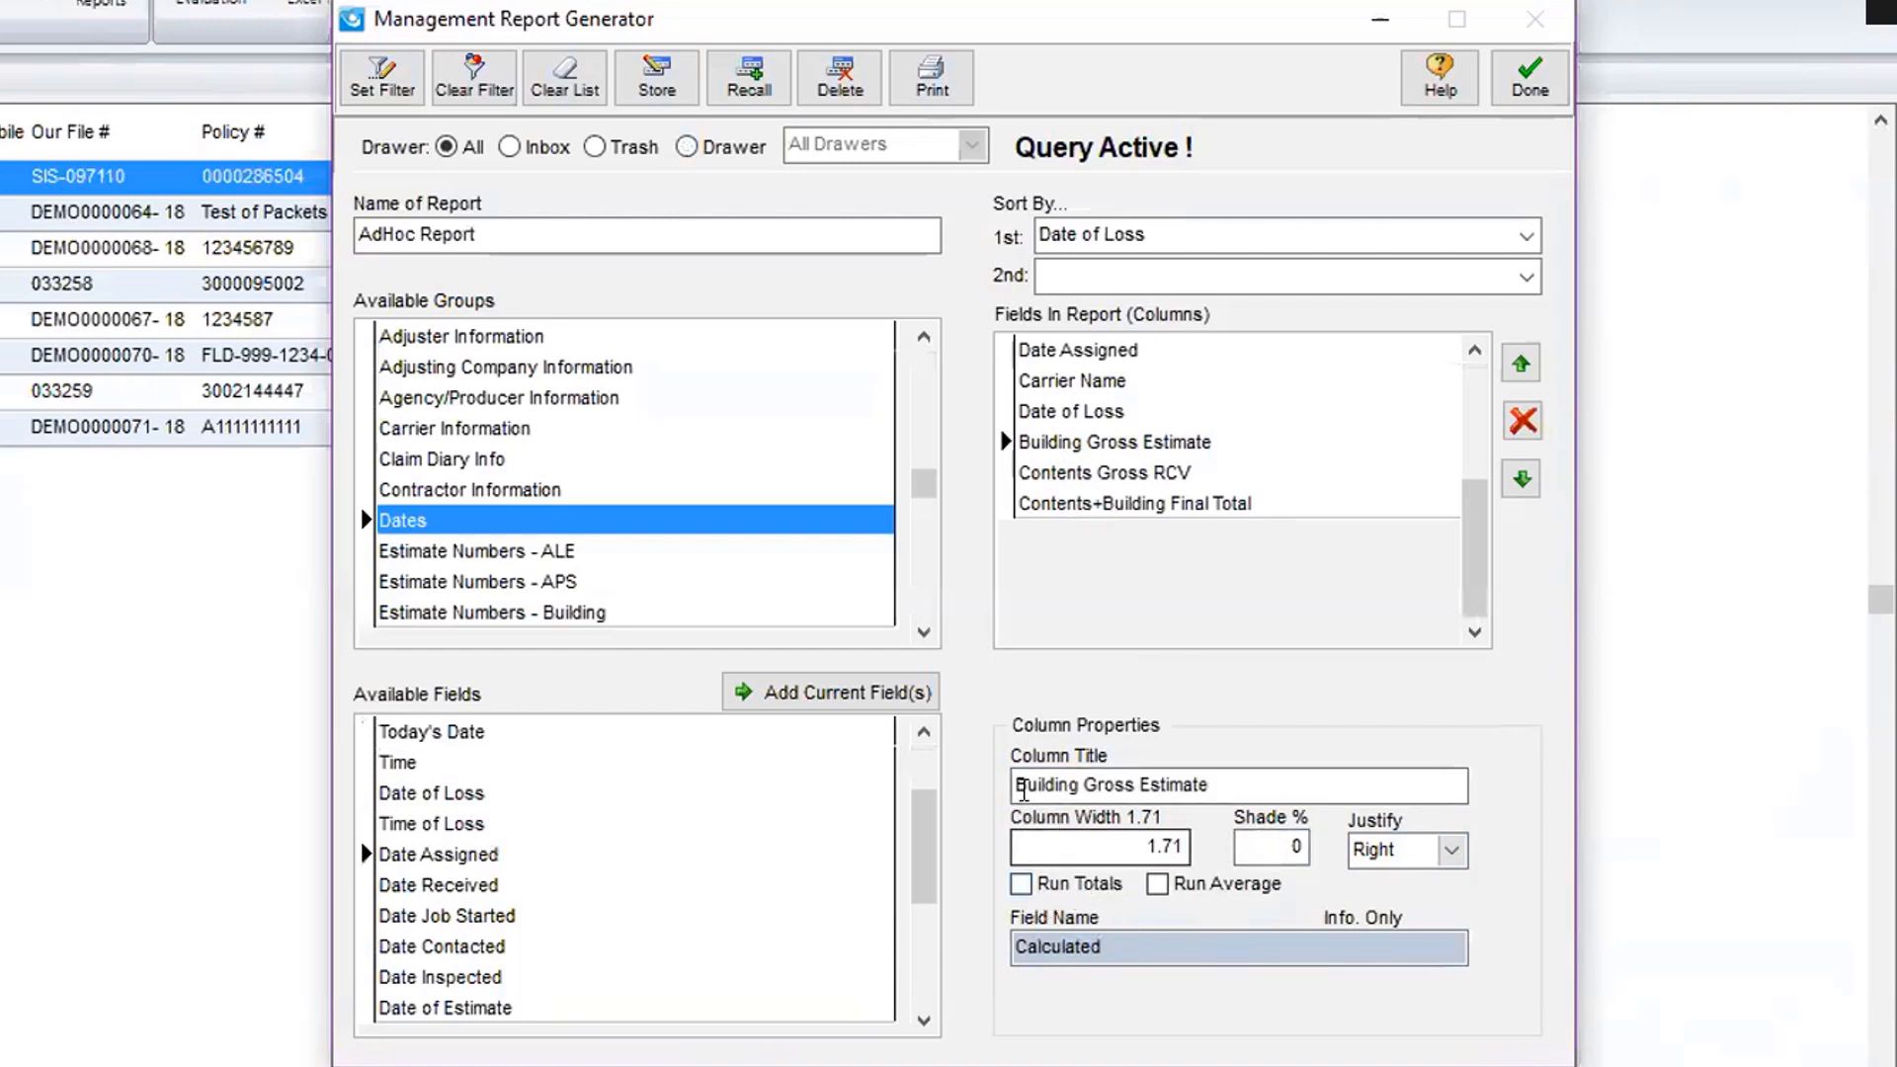
{"action": "left_click", "coordinate": [1270, 842]}
{"action": "key", "text": "BackSpace"}
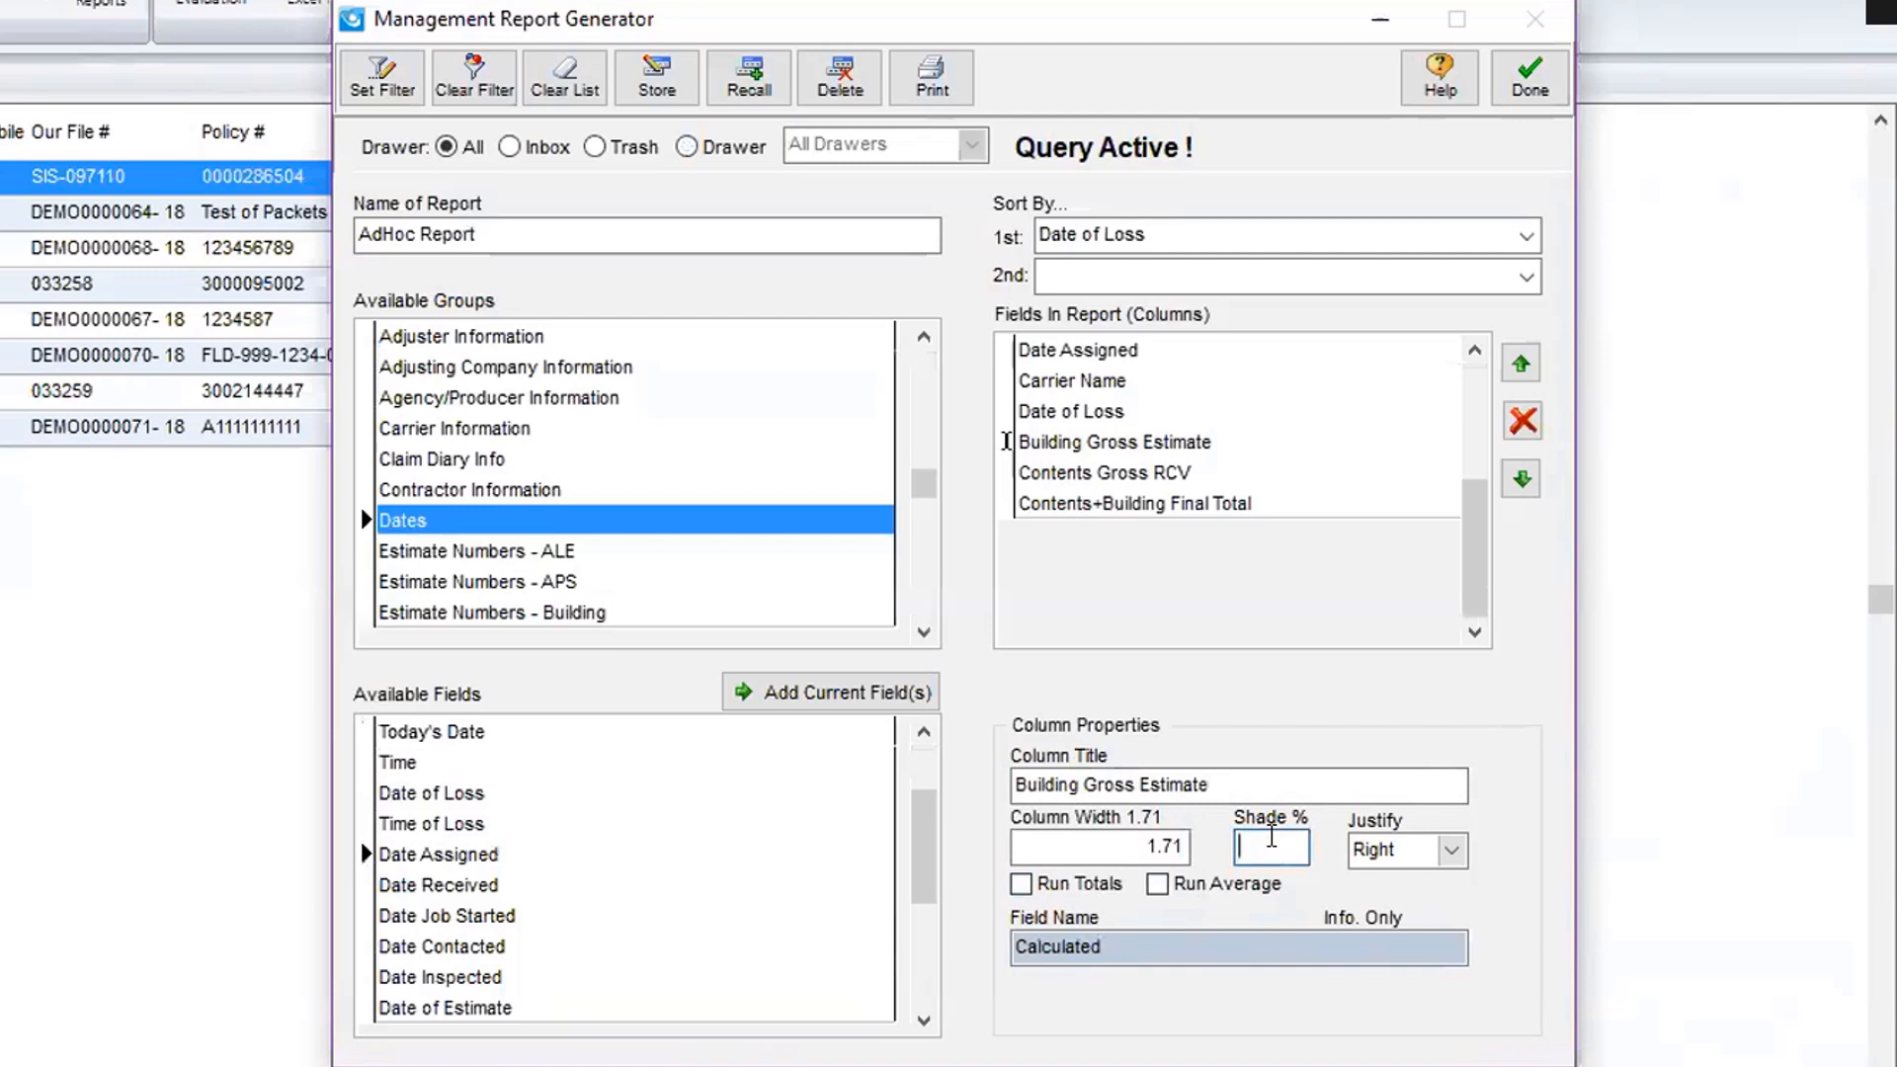
{"action": "type", "text": "20"}
{"action": "left_click", "coordinate": [1021, 884]}
{"action": "left_click", "coordinate": [1157, 884]}
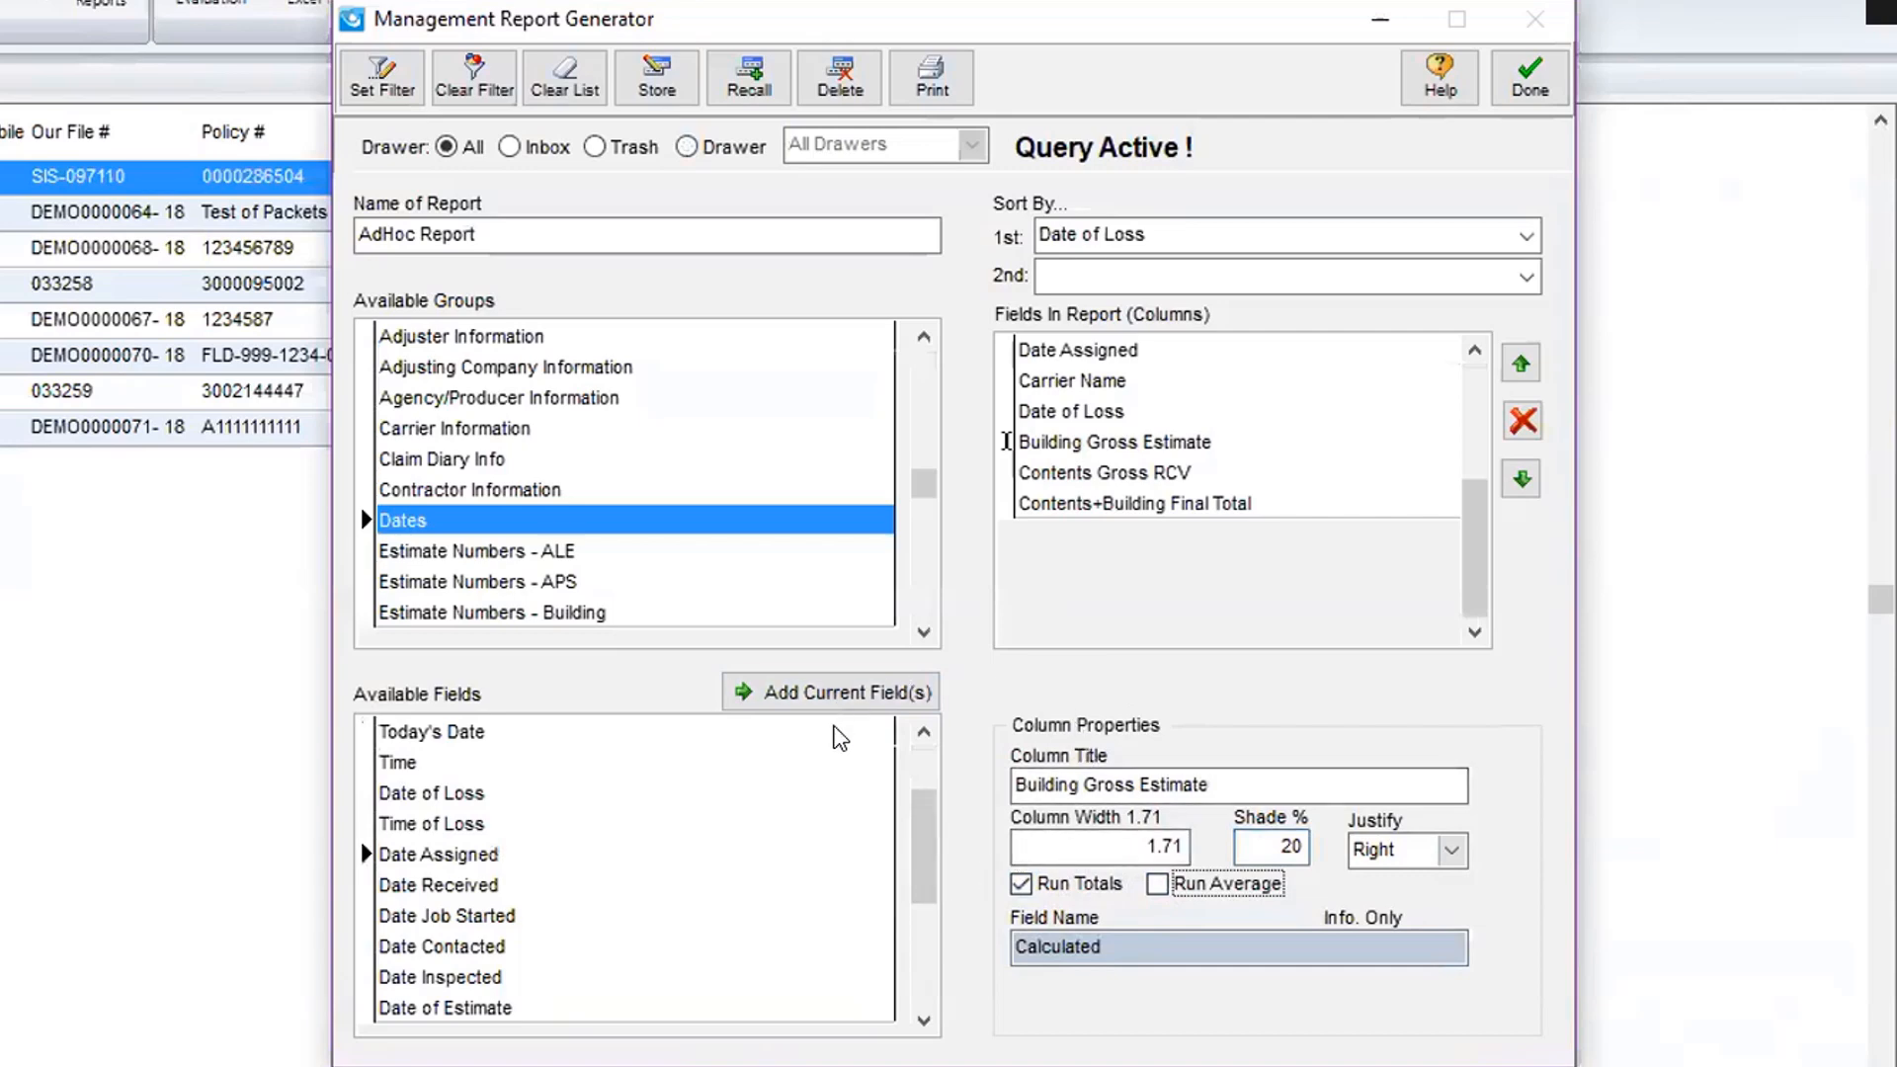
Preview the modified management report on screen and close the preview.
{"action": "left_click", "coordinate": [919, 87]}
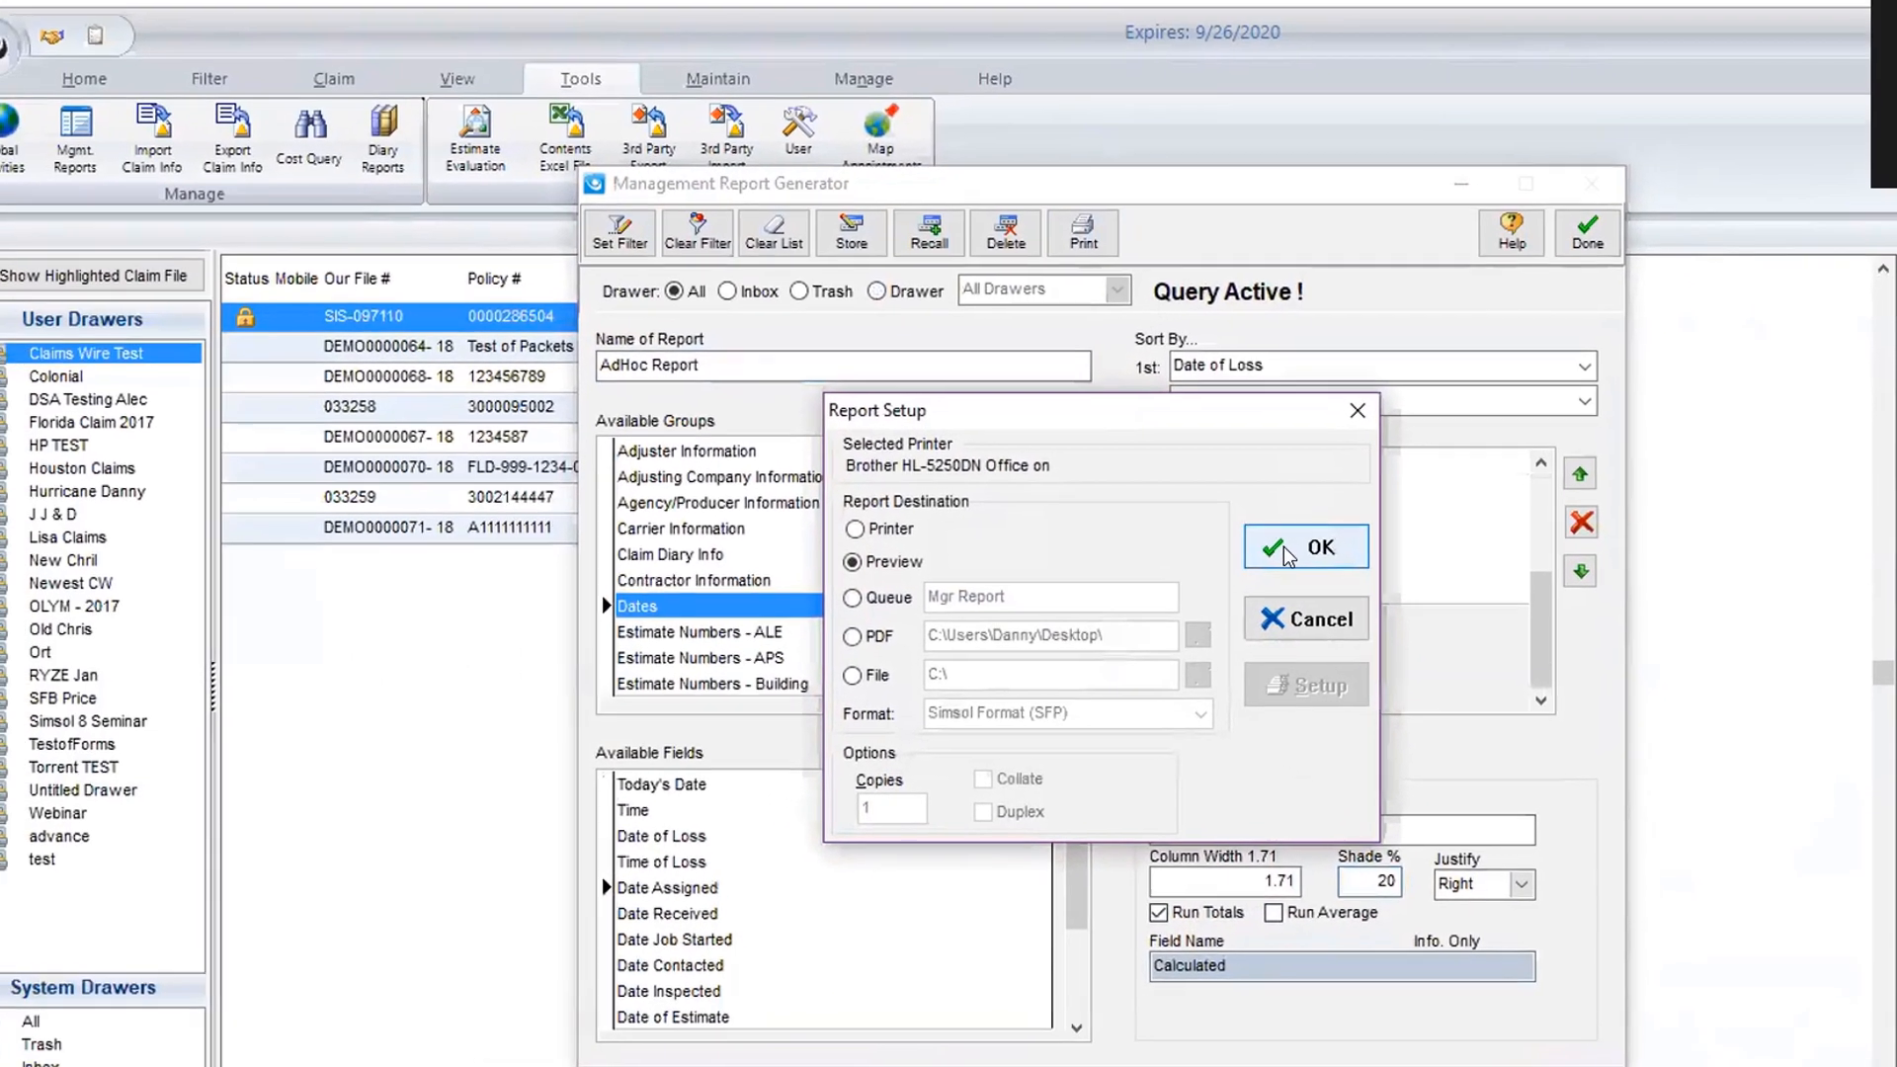
{"action": "left_click", "coordinate": [1281, 544]}
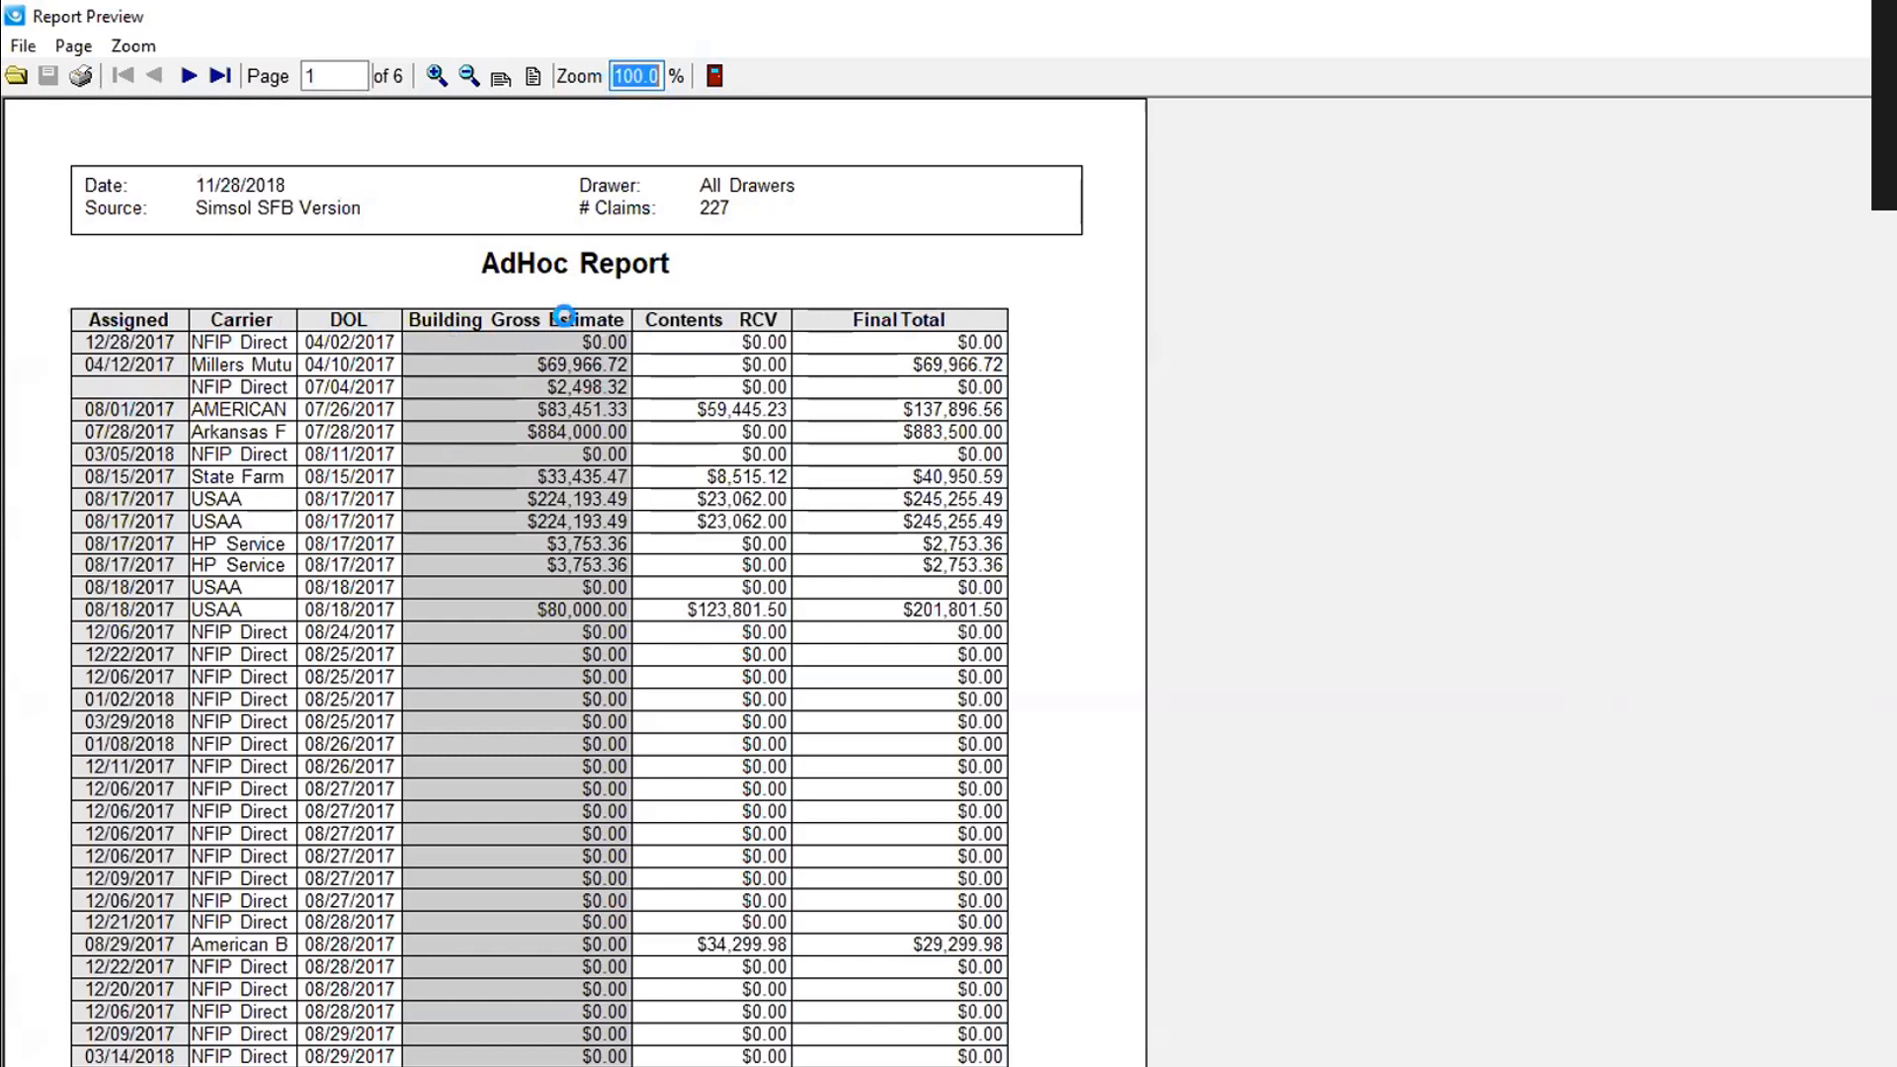
{"action": "left_click", "coordinate": [713, 75]}
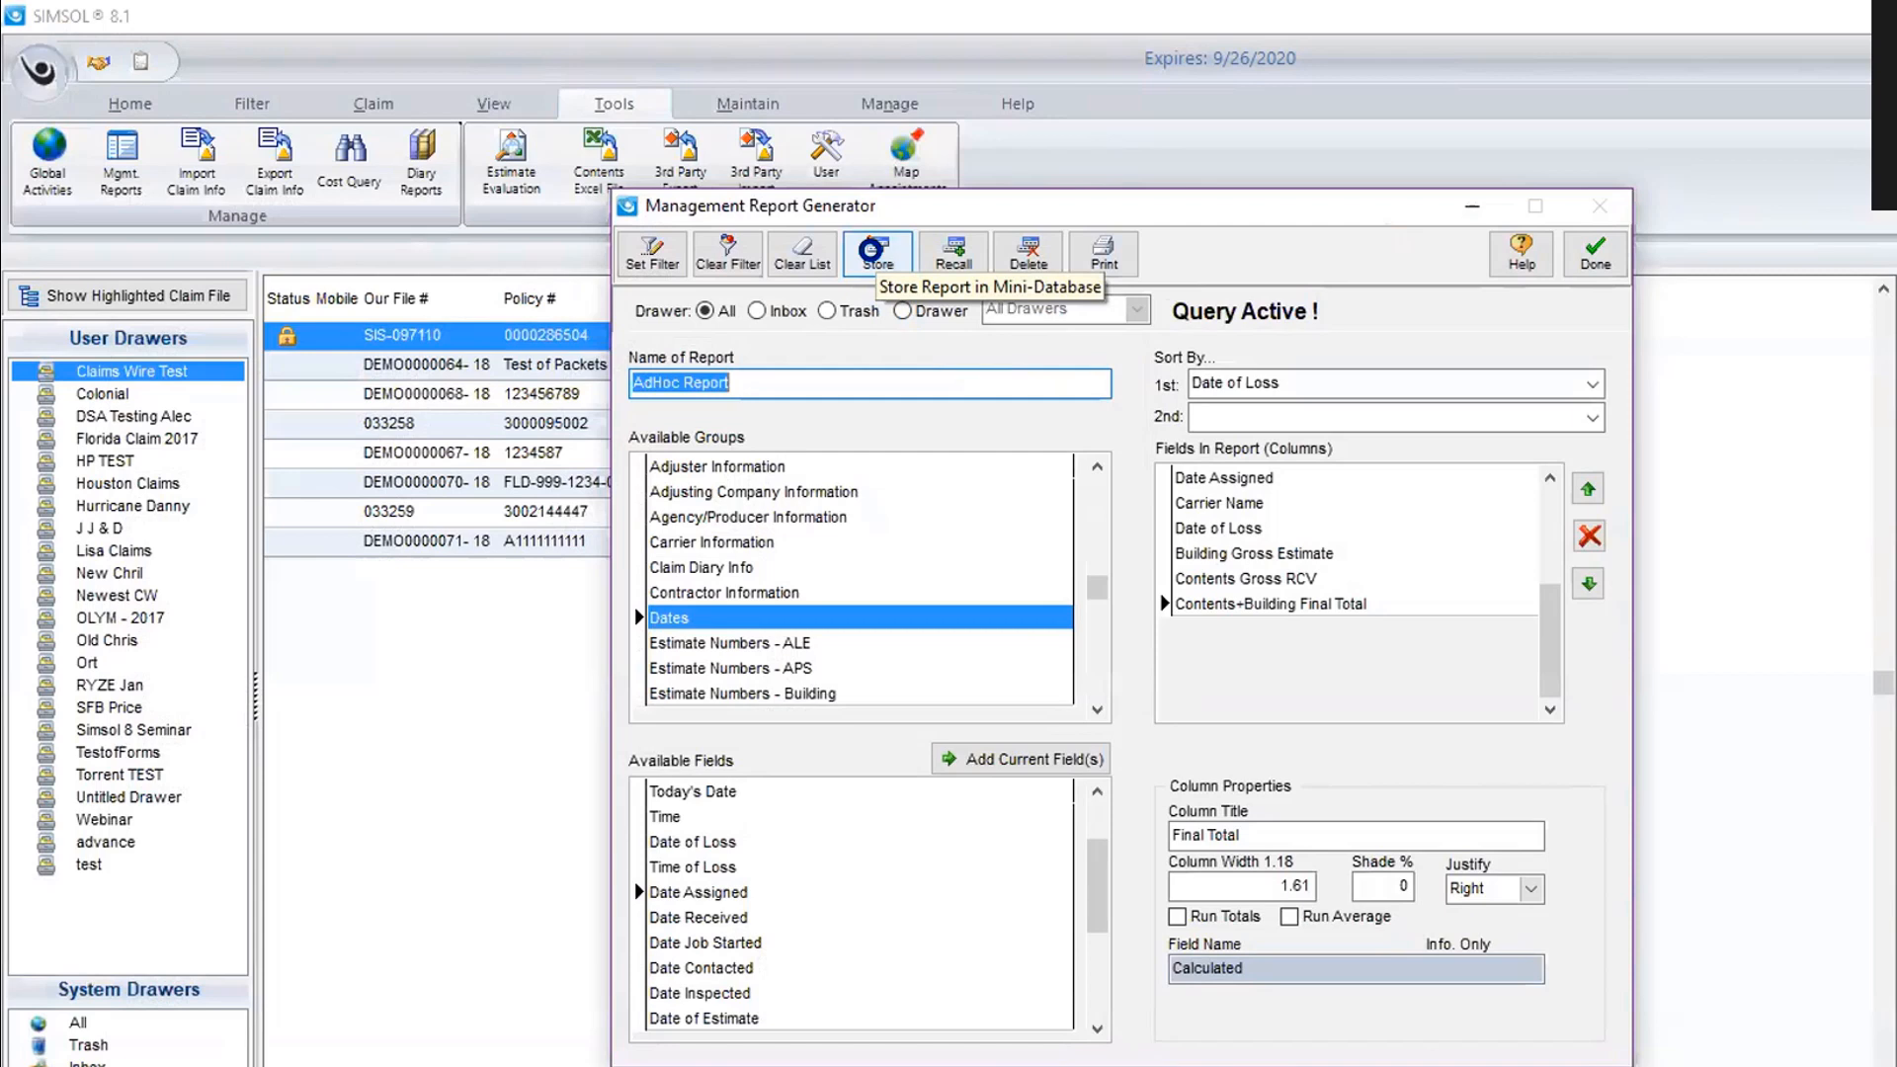
Store the customized report under the name "Modified Open Claims".
{"action": "left_click", "coordinate": [870, 250]}
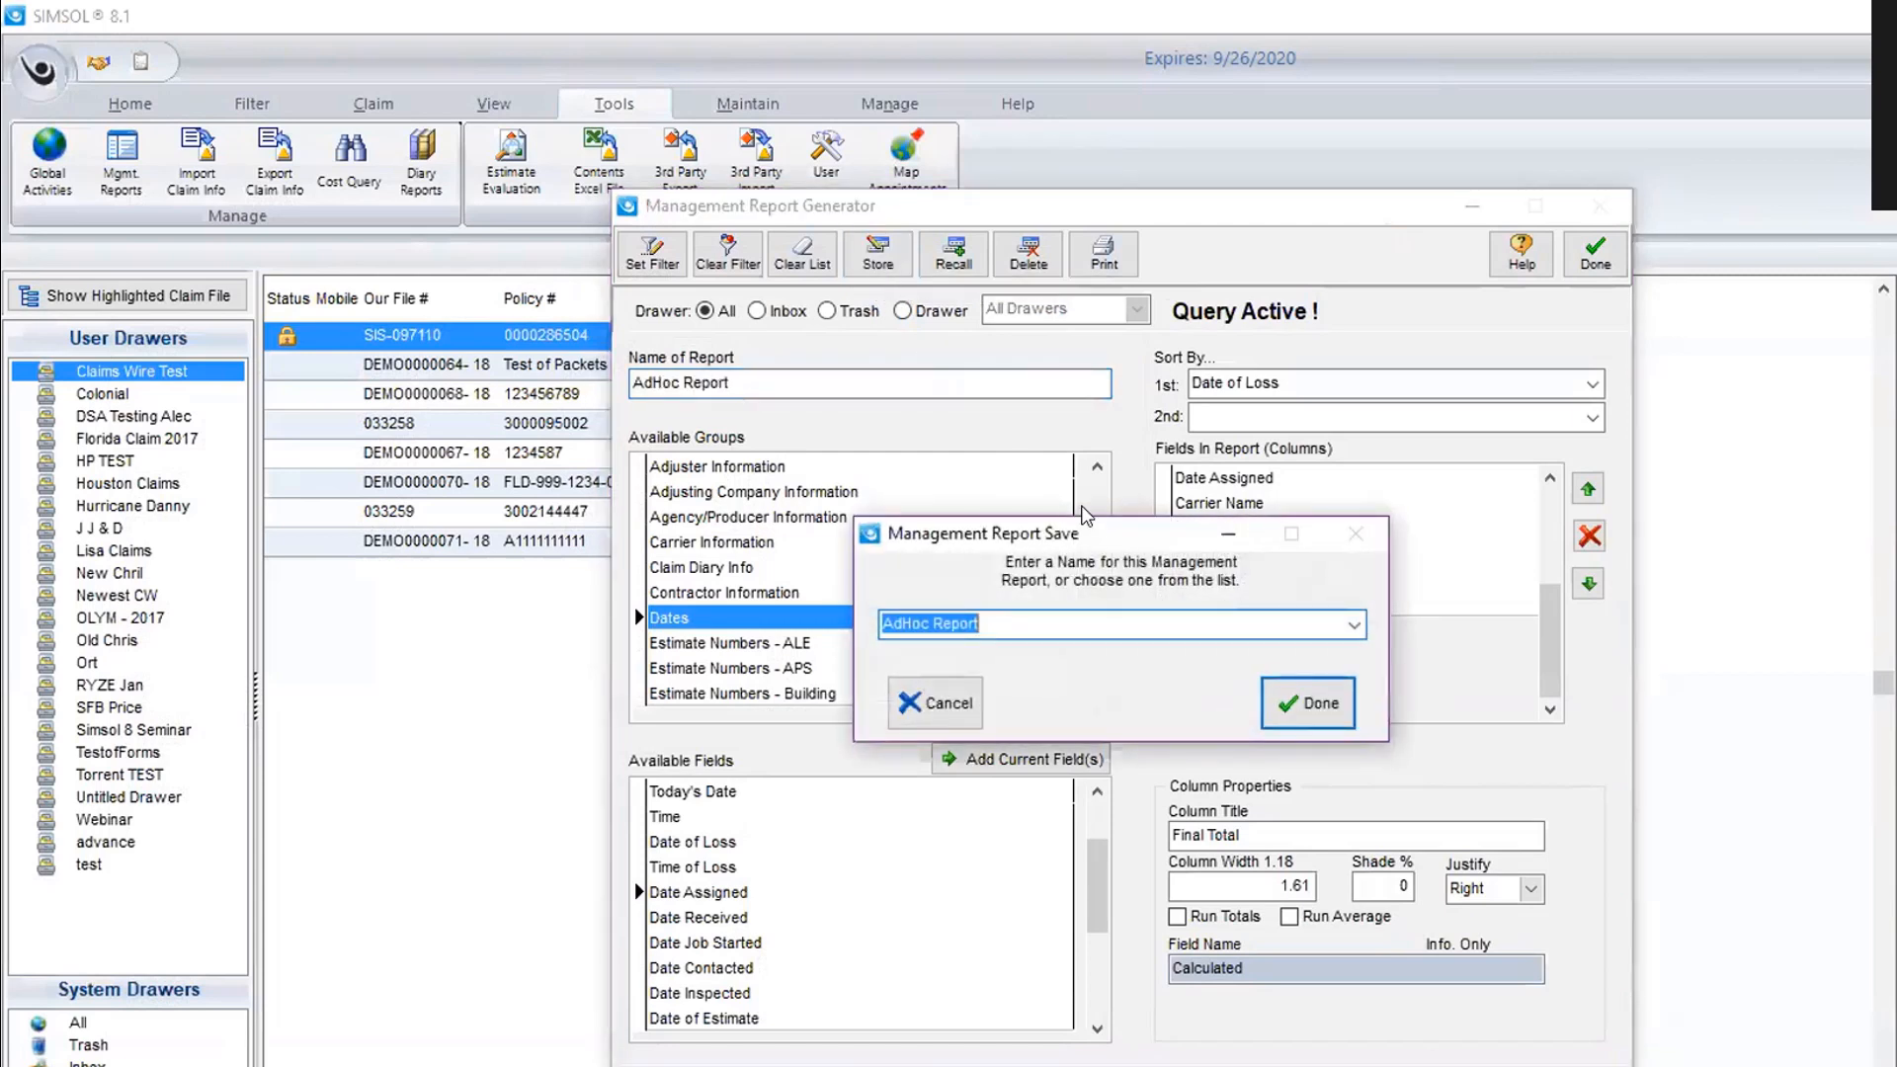
{"action": "key", "text": "BackSpace"}
{"action": "type", "text": "Modified Open Claims"}
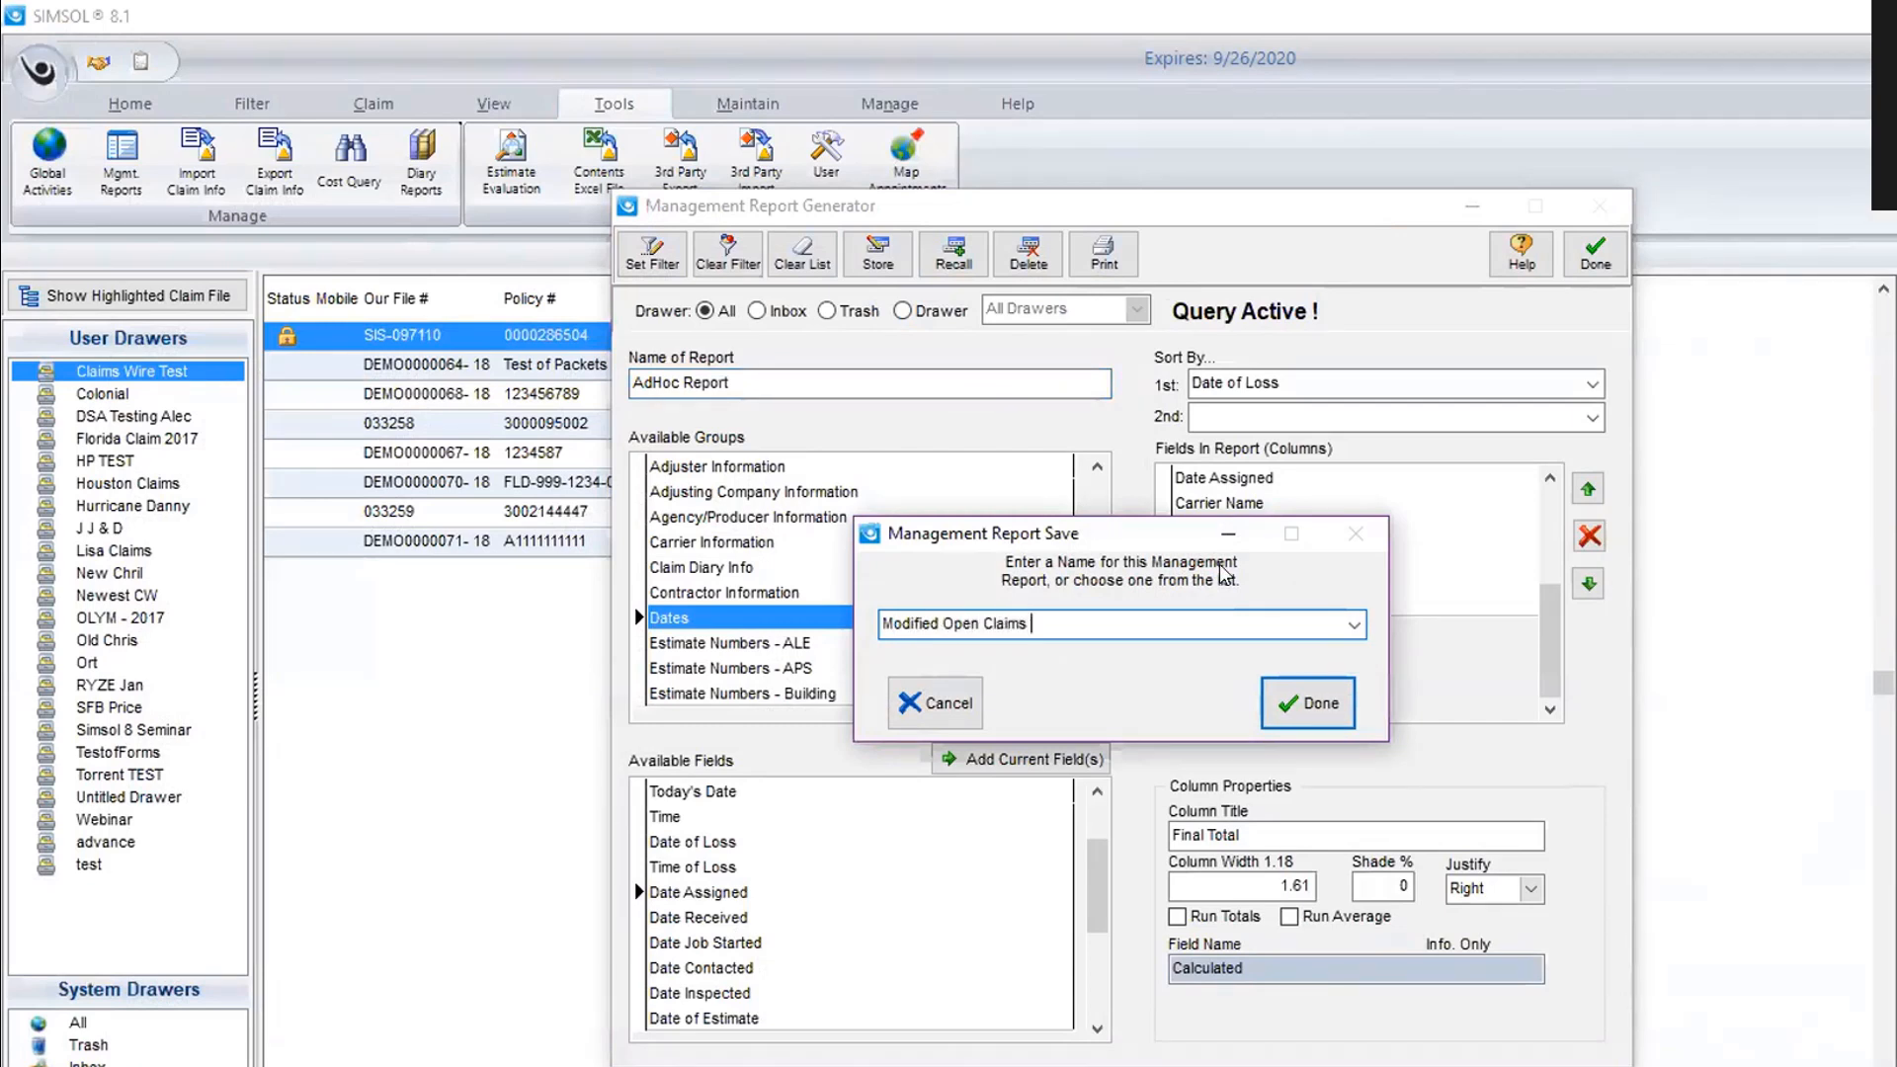
{"action": "left_click", "coordinate": [1287, 696]}
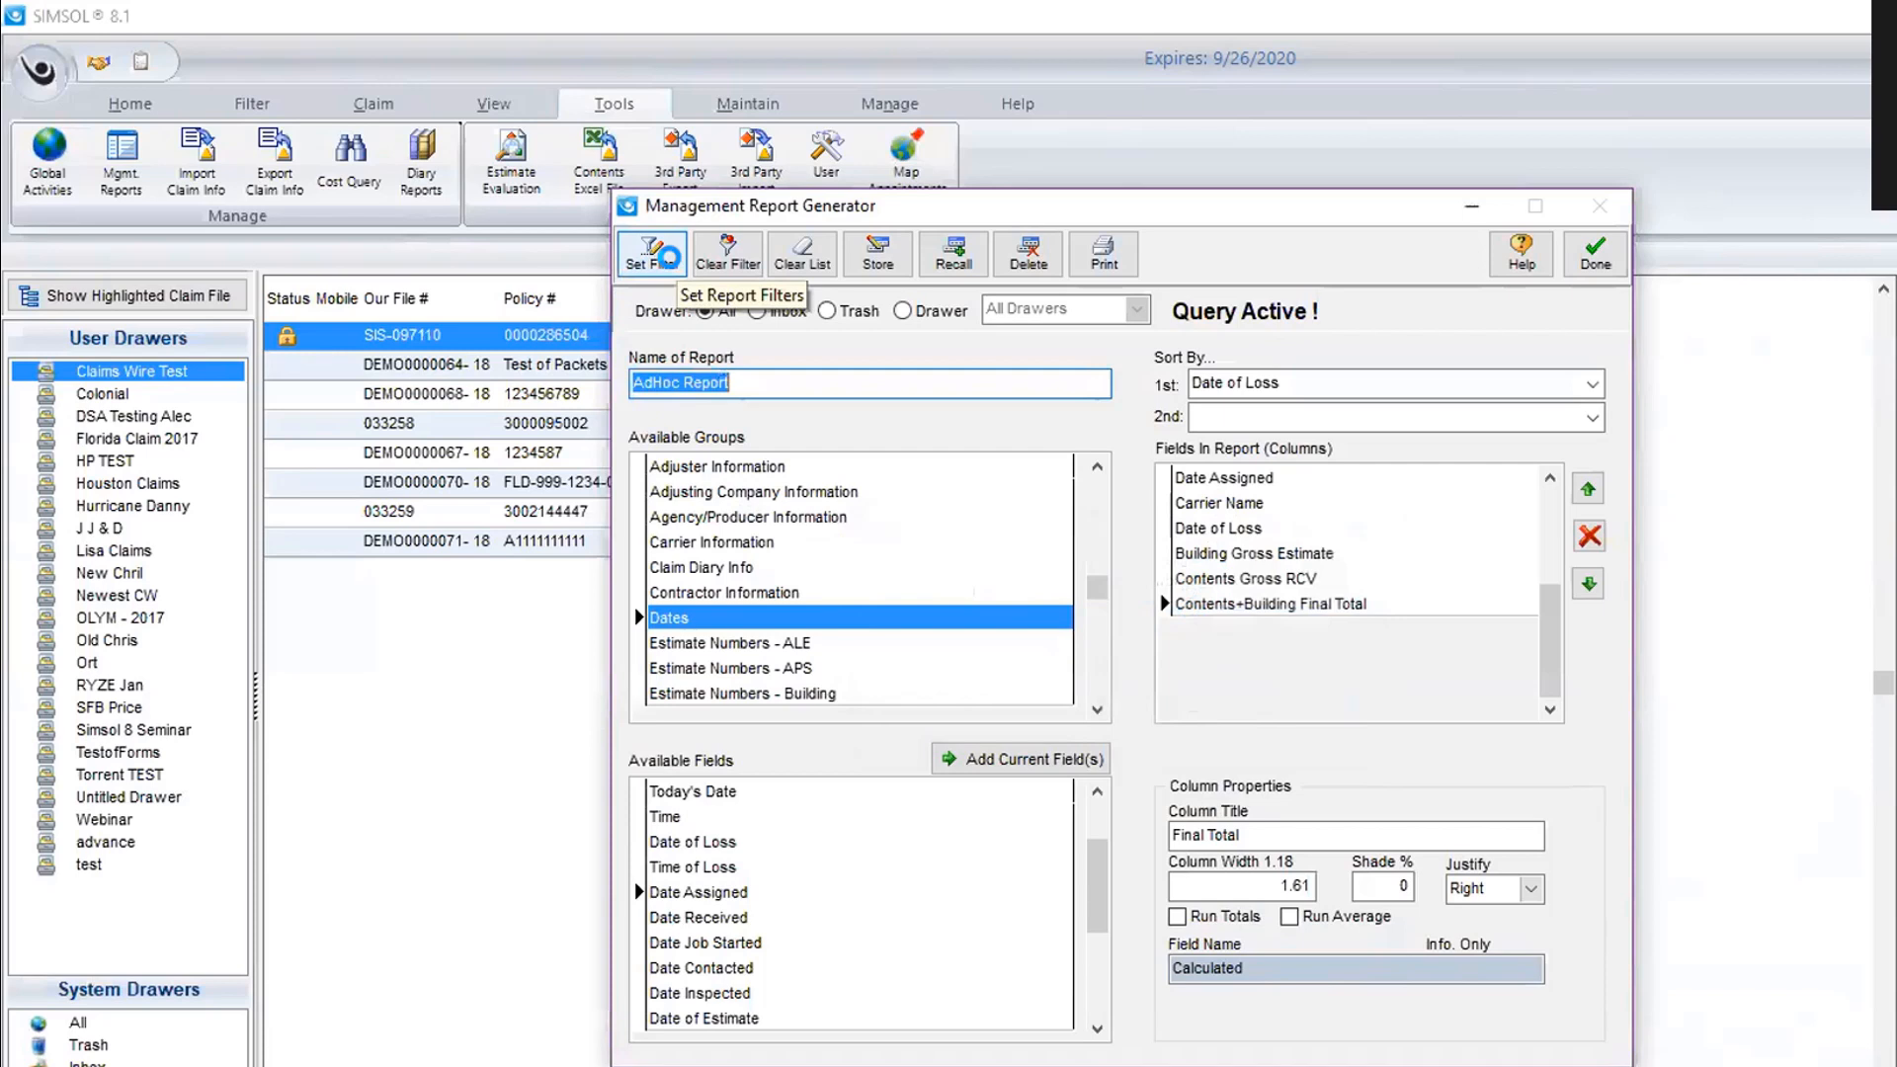
Review the report filter's Date of Loss starting and ending range and accept it as is.
{"action": "left_click", "coordinate": [664, 253]}
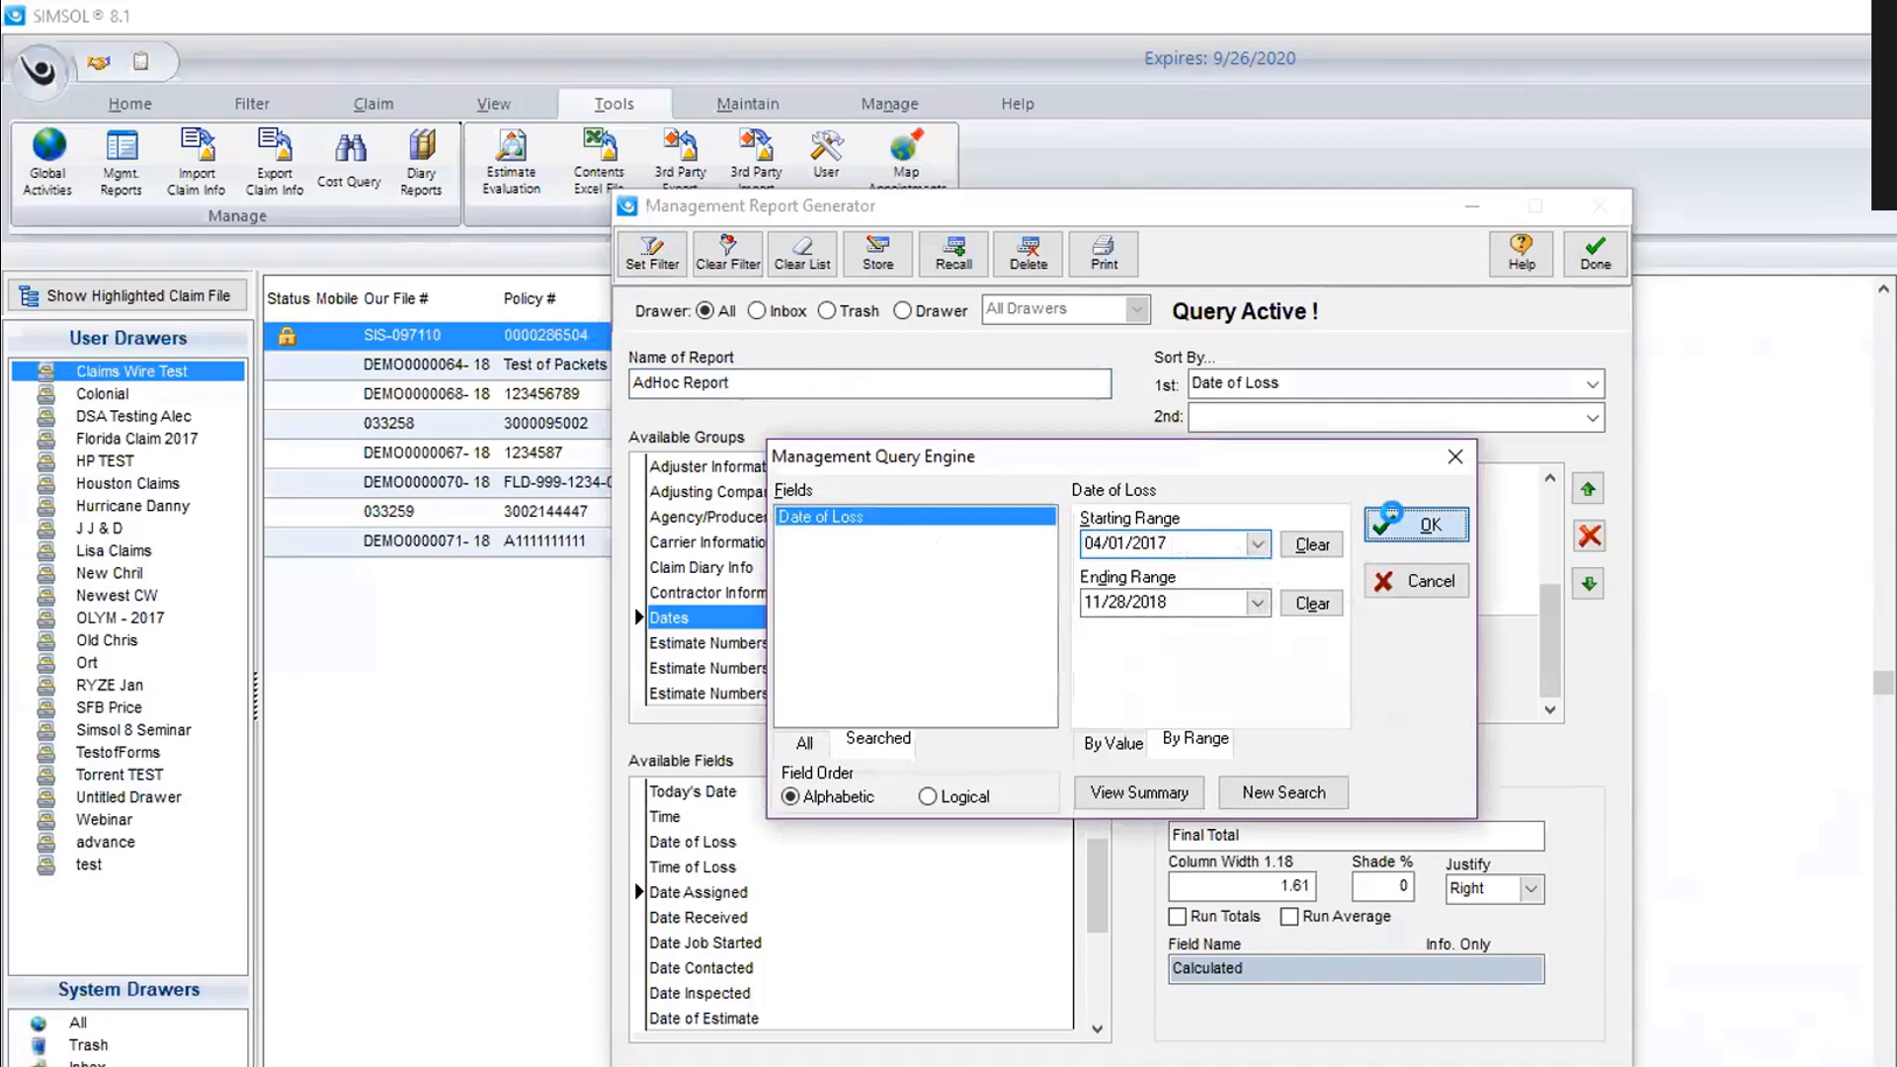
{"action": "left_click", "coordinate": [1401, 527]}
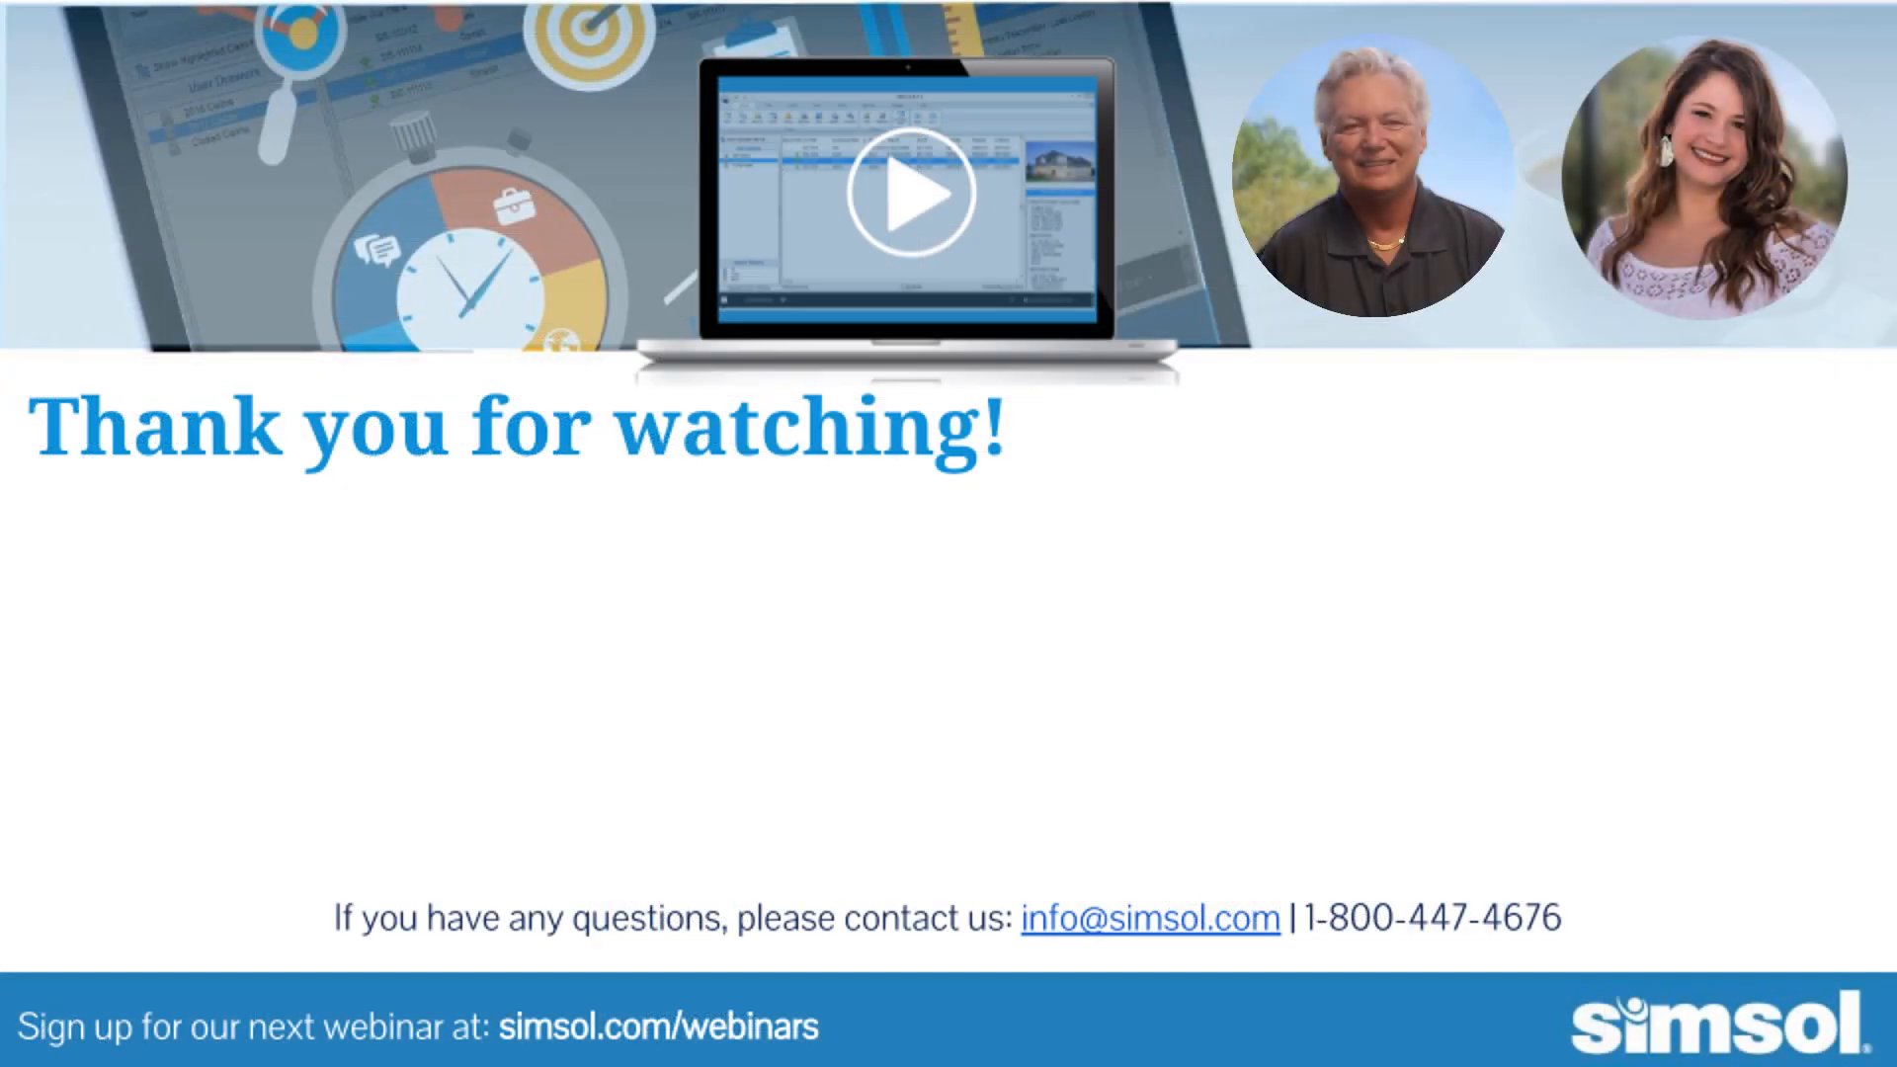